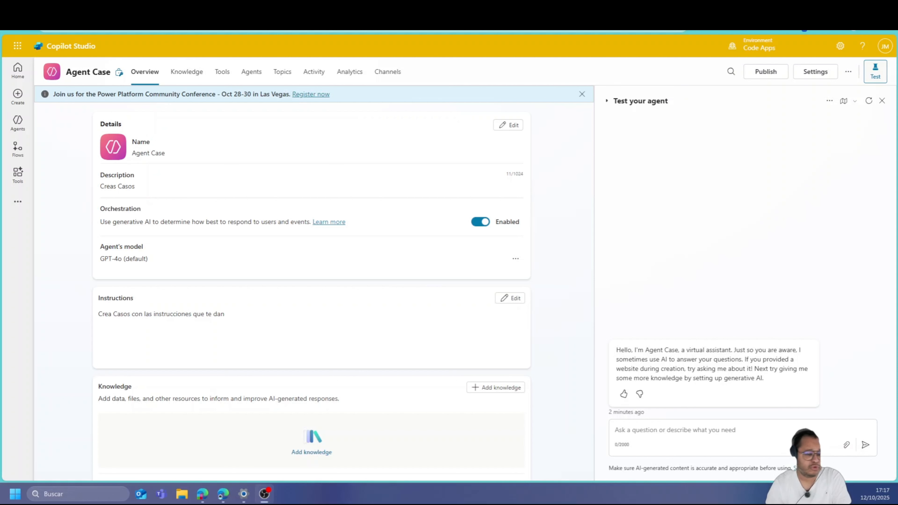
Switch the Agent Case agent from its overview to its Tools page
click(215, 76)
Open the Add tool catalogue and filter it to Model Context Protocol servers only
click(55, 119)
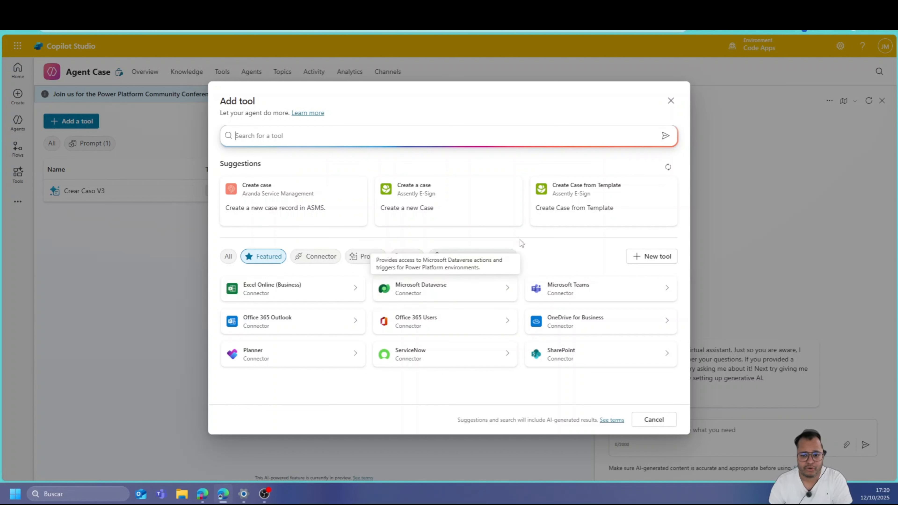
click(491, 256)
Scroll the MCP catalogue down to Dynamics 365 ERP MCP (Preview)
scroll(591, 294, down, 1)
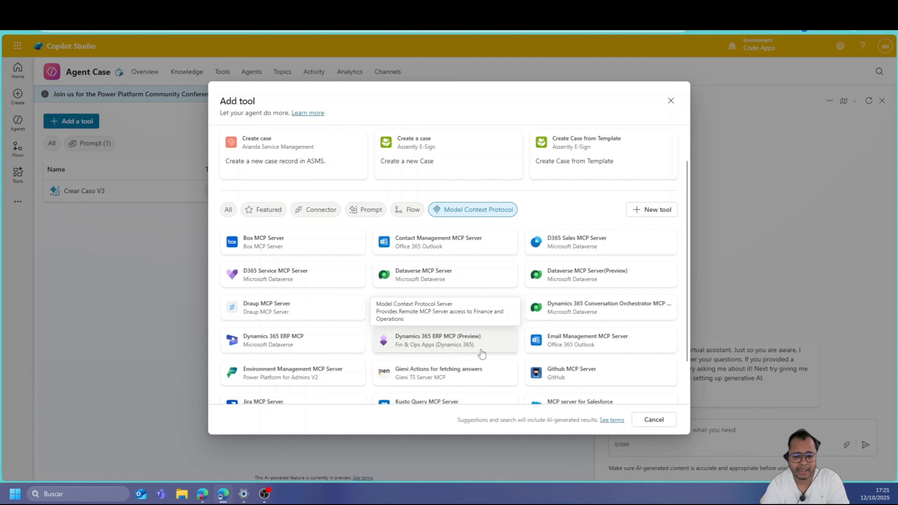
scroll(481, 355, down, 2)
Browse the MCP servers, including Microsoft Learn Docs MCP Server, then close the catalogue without adding anything
scroll(481, 358, up, 3)
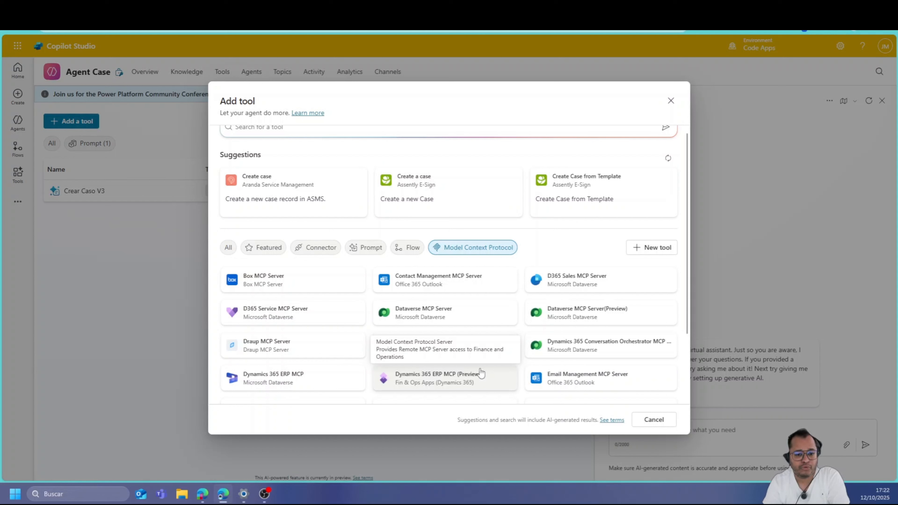
scroll(481, 372, down, 3)
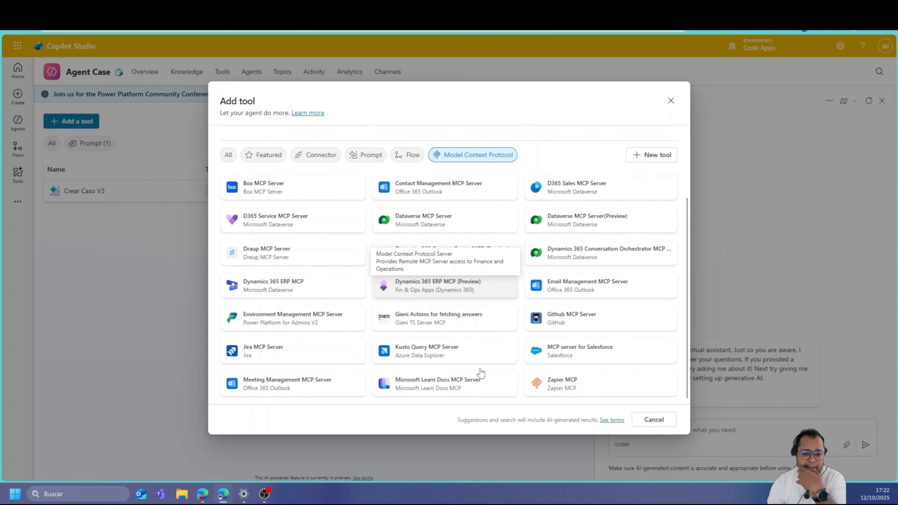
scroll(480, 371, up, 3)
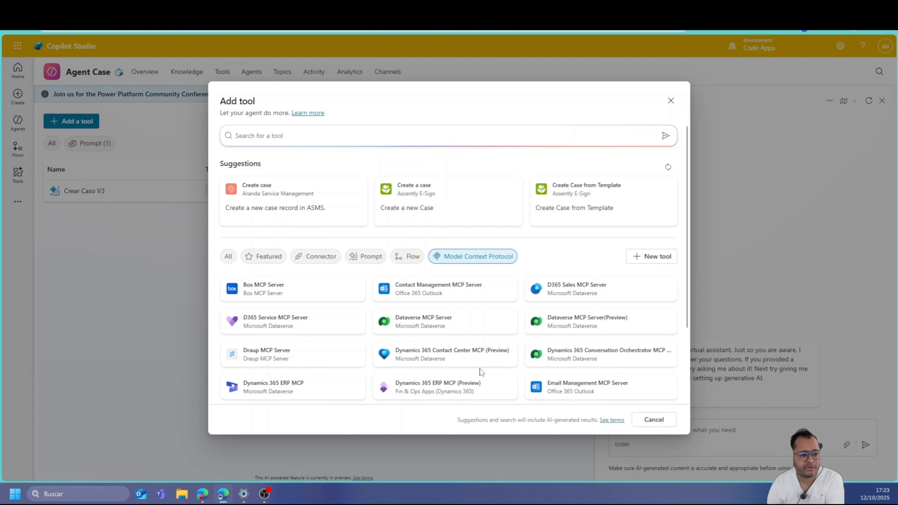
click(669, 100)
Open Agent MCP Dataverse from the Agents list and view its Dataverse MCP Server tool details
click(18, 122)
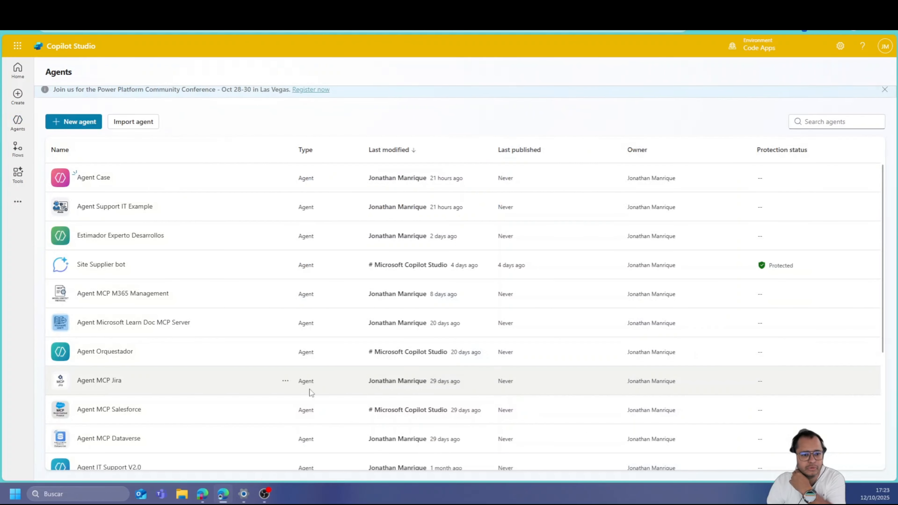
scroll(247, 391, down, 5)
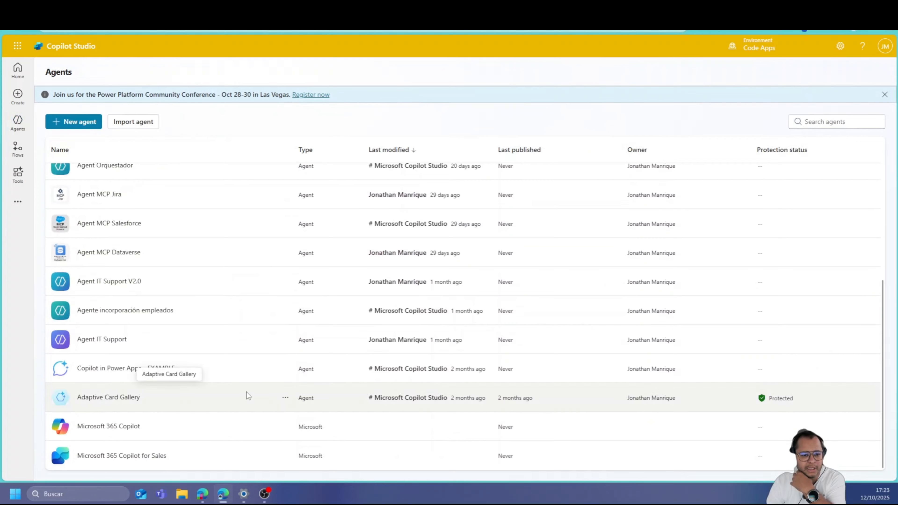
scroll(247, 391, up, 1)
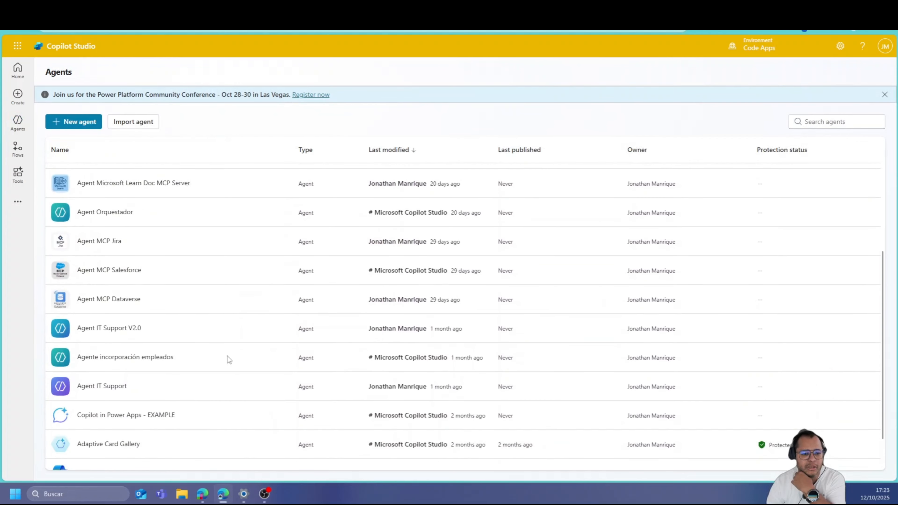
click(104, 300)
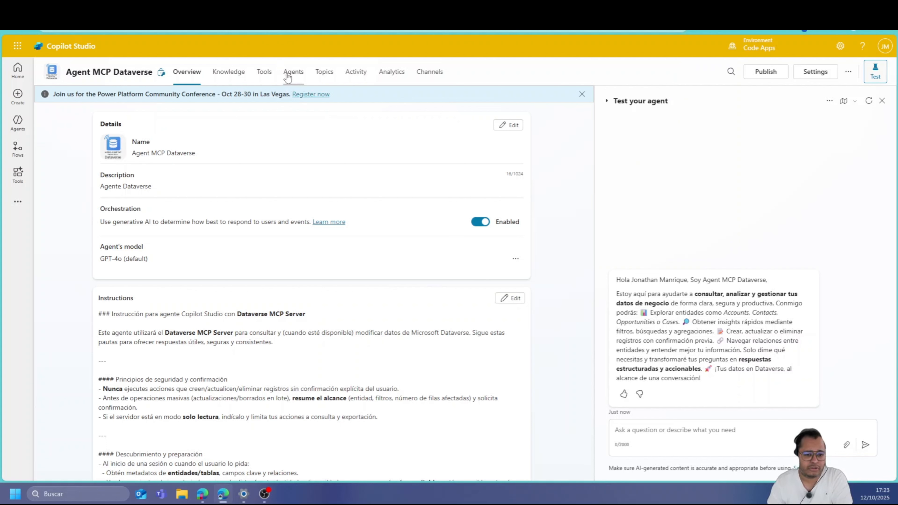
click(271, 79)
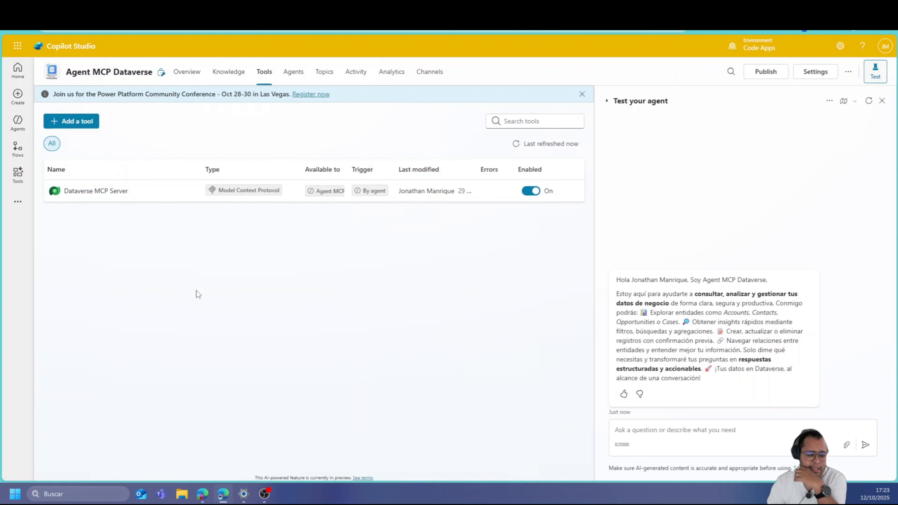
click(96, 191)
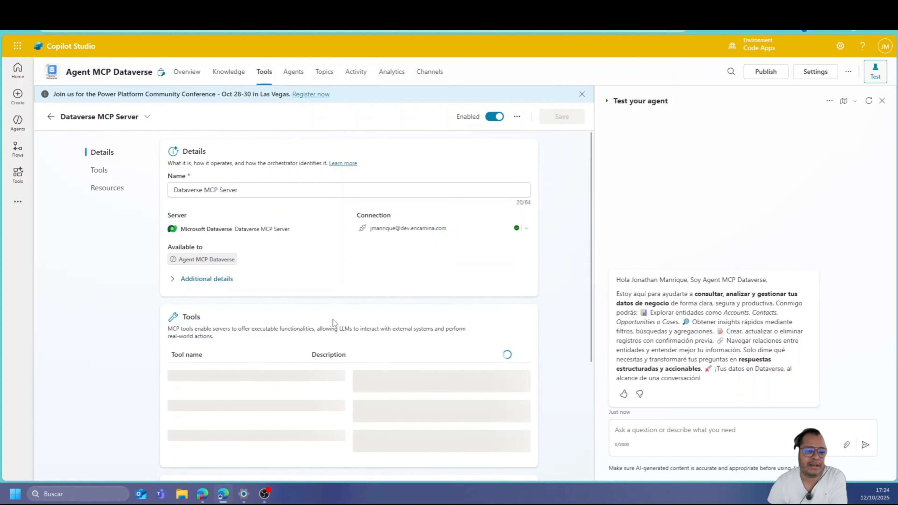
Scroll to the Dataverse MCP Server's tools, such as list_tables, describe_table, read_query and create_record
scroll(333, 319, down, 4)
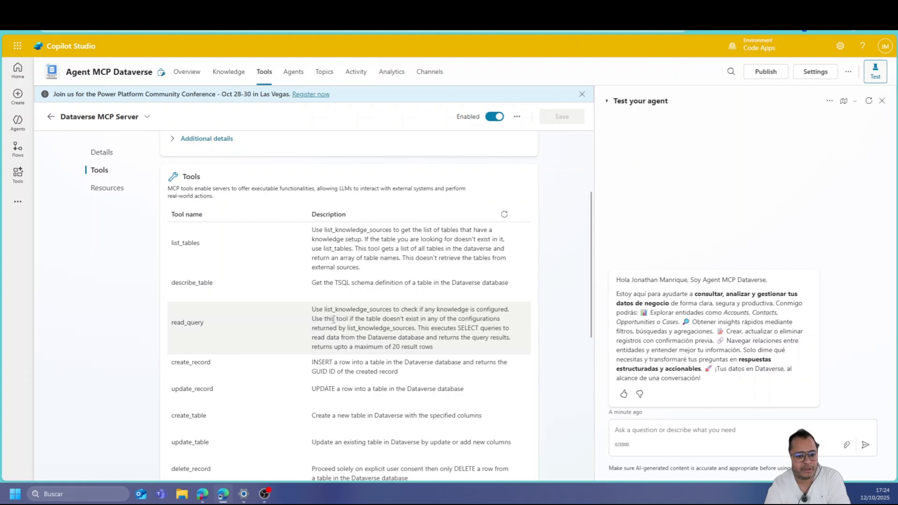
scroll(333, 320, down, 5)
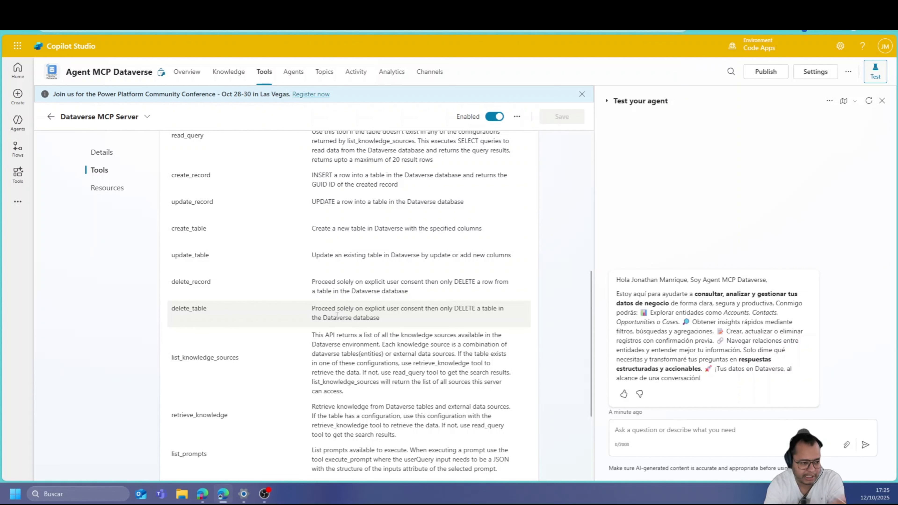
scroll(341, 311, down, 3)
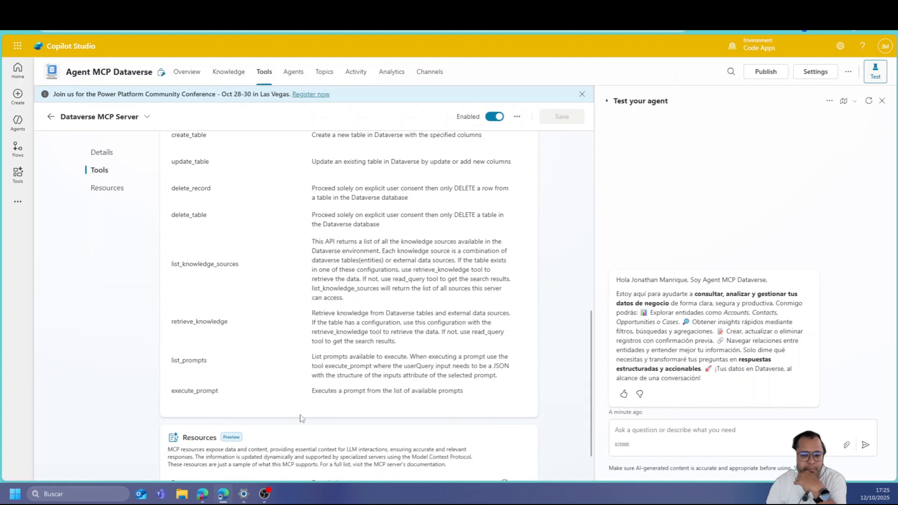
scroll(226, 423, down, 2)
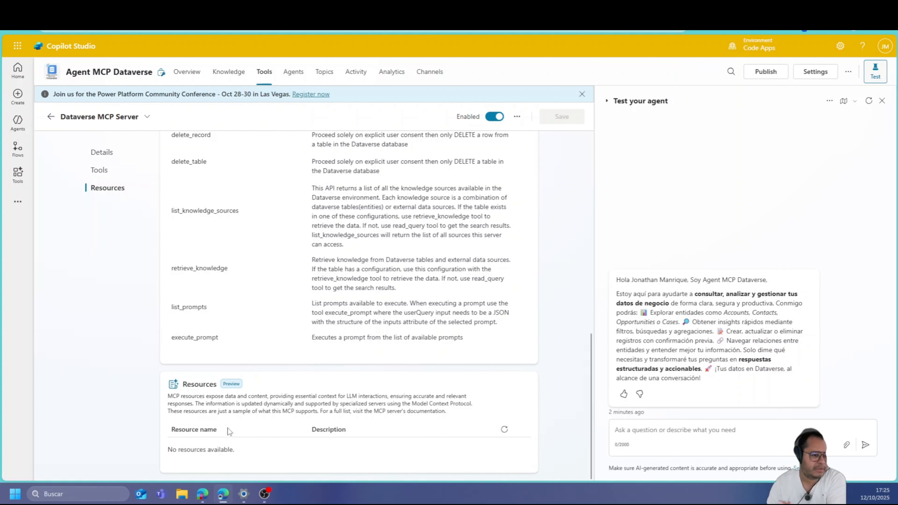
scroll(321, 339, up, 10)
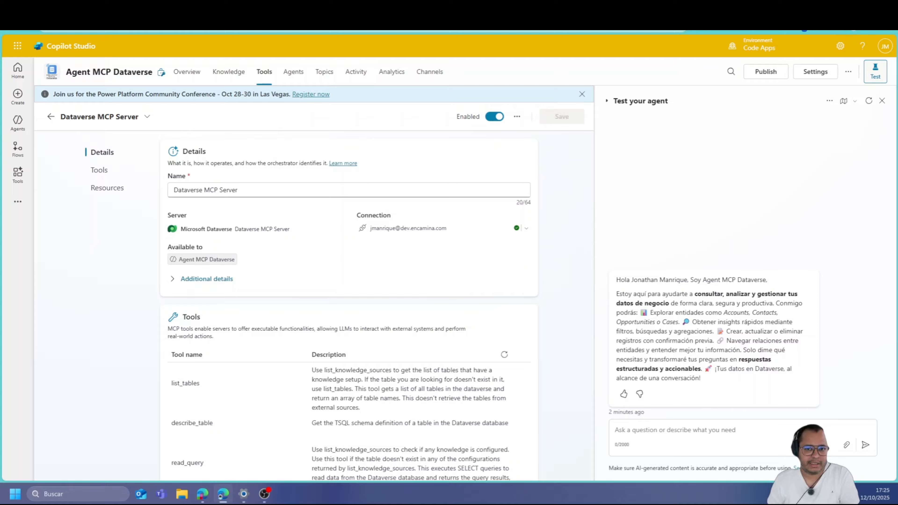
key(ctrl+t)
Open the Power Apps maker site's apps list in a new tab
text(make.powerapps.com)
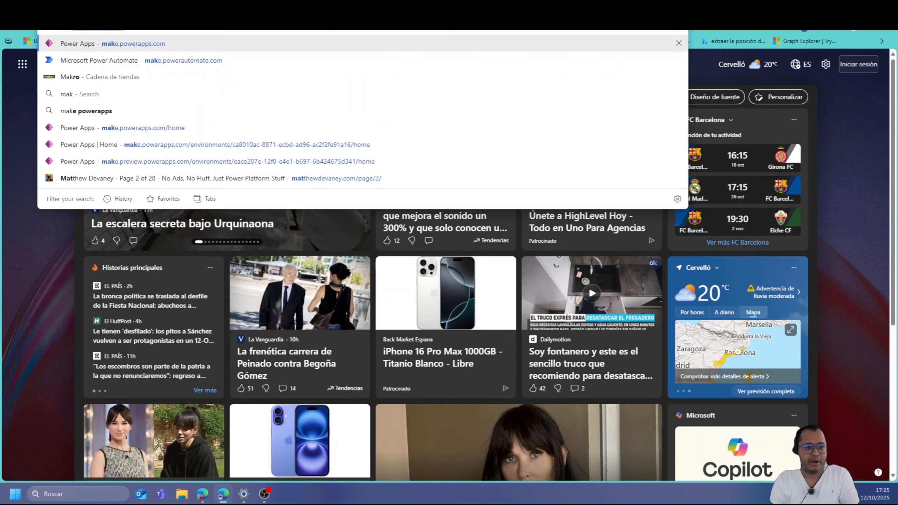
key(Return)
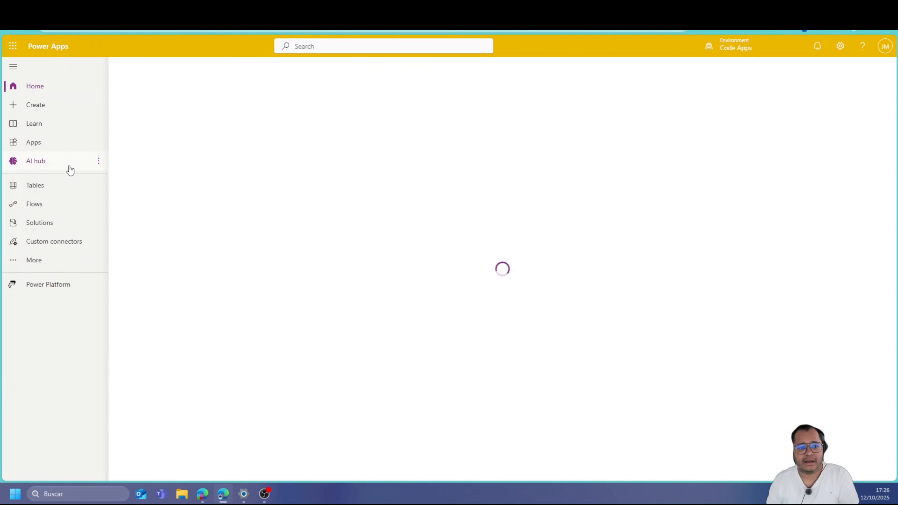
click(32, 144)
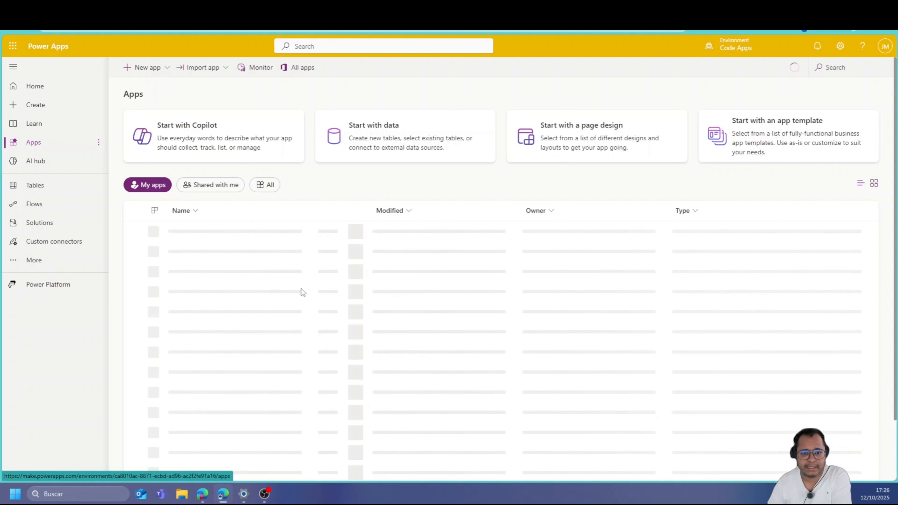
click(311, 9)
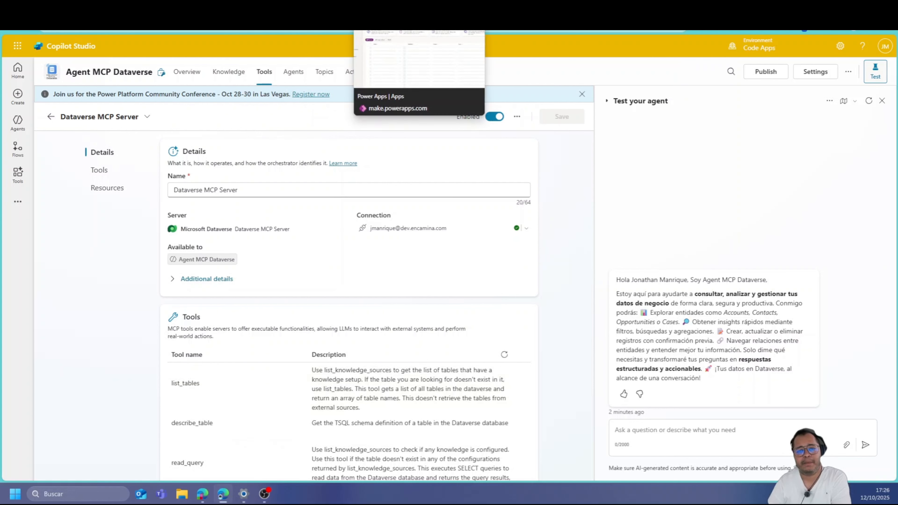
Open the EXAMPLE app and sign in so it loads
click(388, 9)
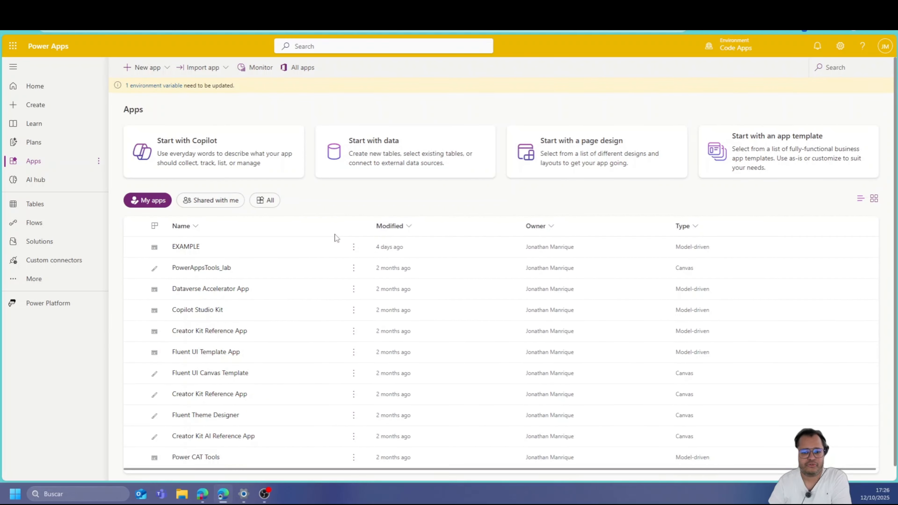
click(338, 253)
key(F5)
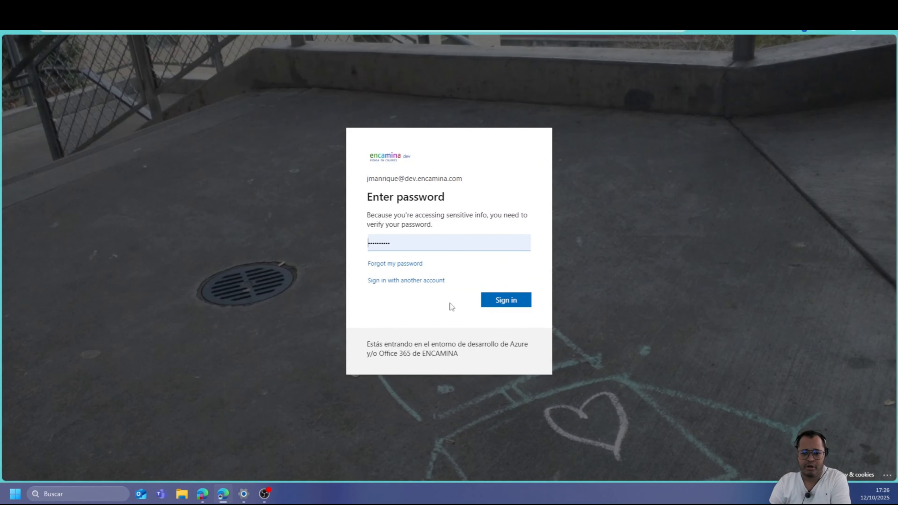
click(497, 300)
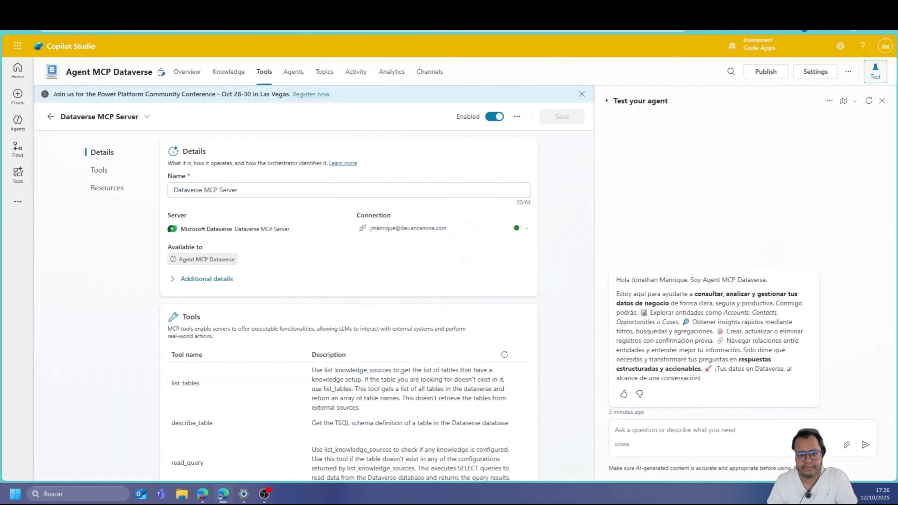
Ask the test agent 'Treaeme los registros de la tabla Exam' to list the Examples records
click(644, 430)
text(Treae)
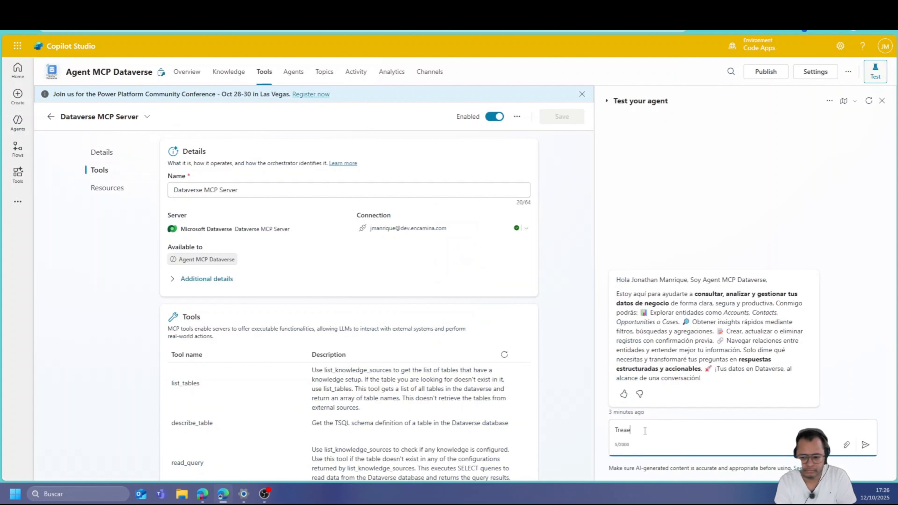
key(BackSpace)
text(me los re)
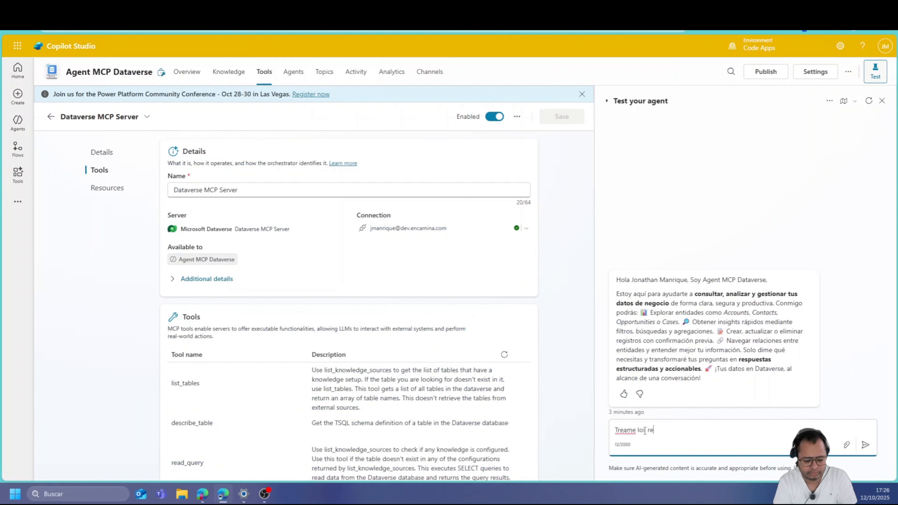
text(gistros de la tab)
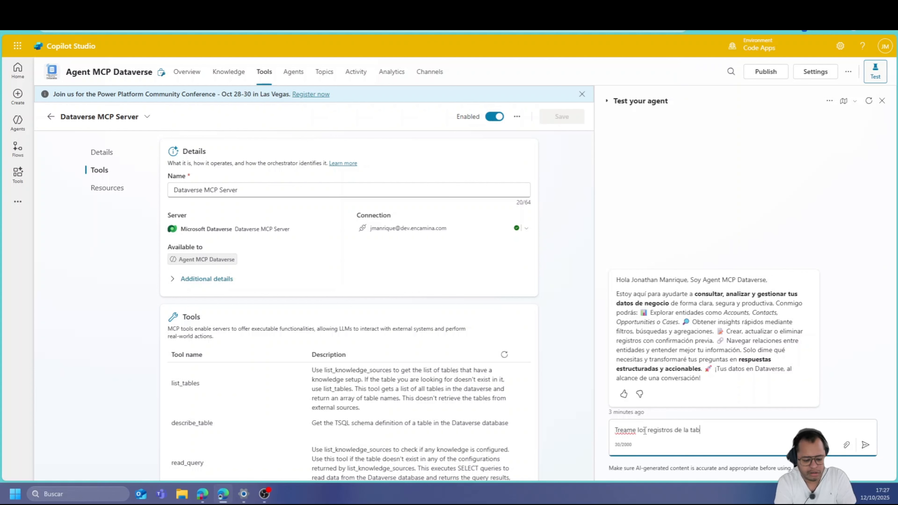
text(la Examples)
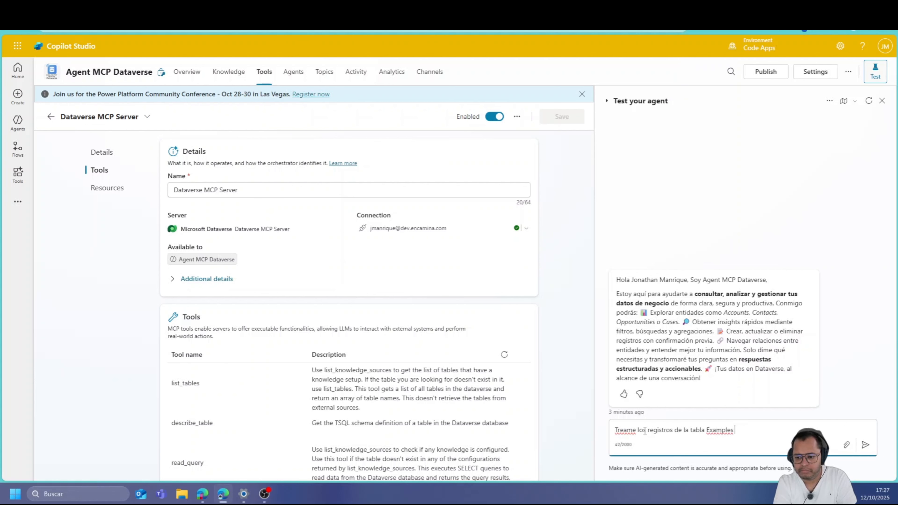
key(Return)
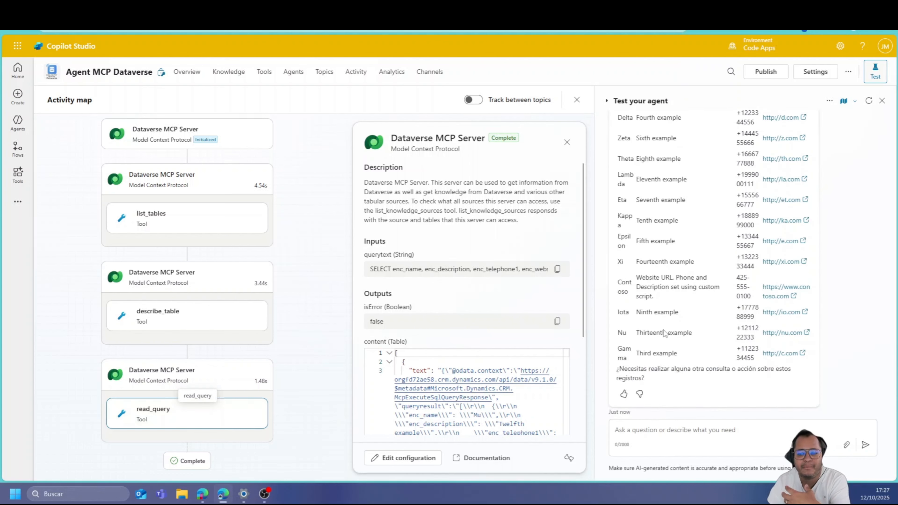
Inspect the list_tables step's output in the Activity map, including its expanded raw output
scroll(663, 330, up, 2)
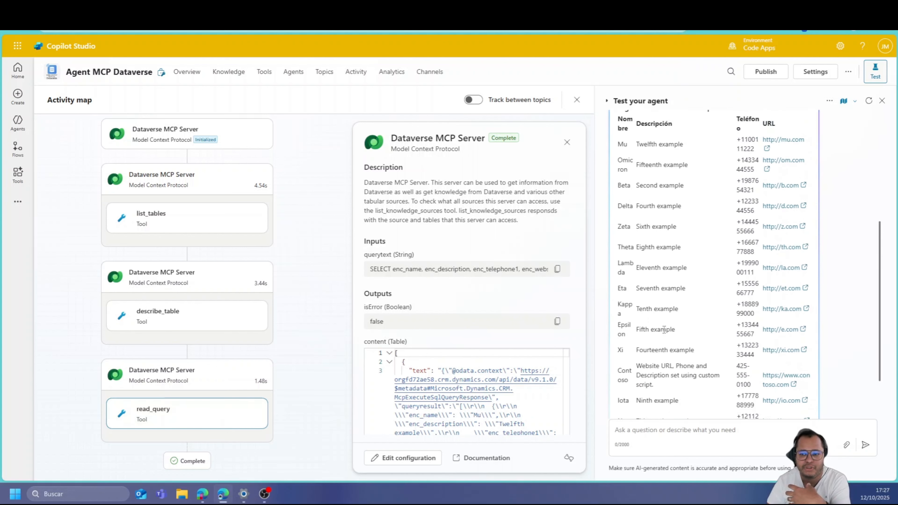
click(175, 228)
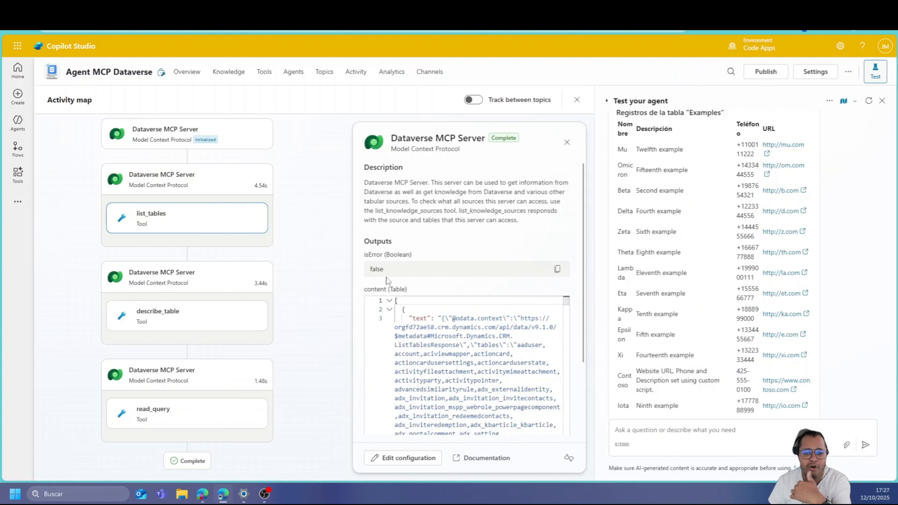
scroll(493, 337, down, 10)
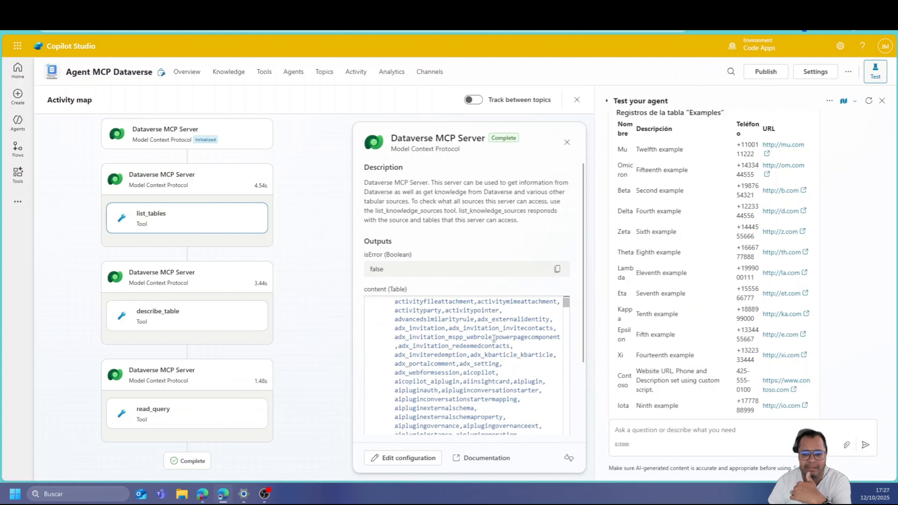
scroll(494, 337, down, 15)
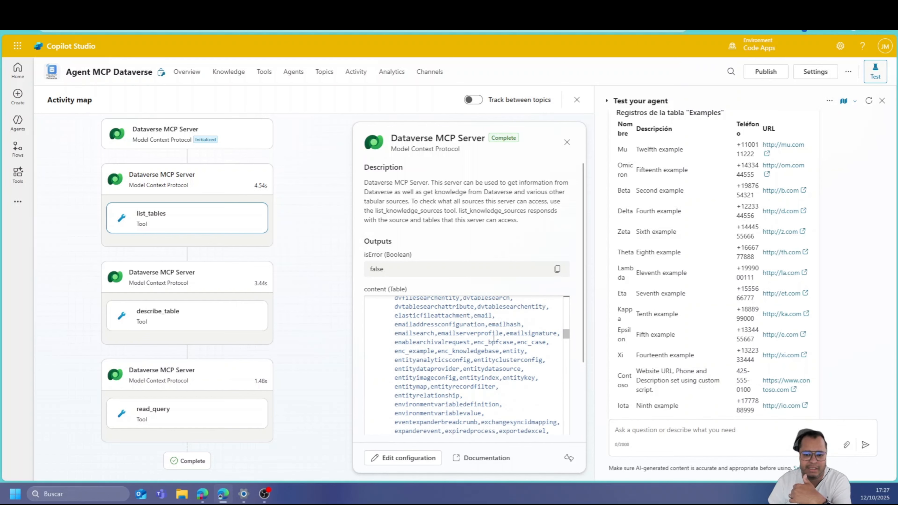
scroll(493, 339, down, 15)
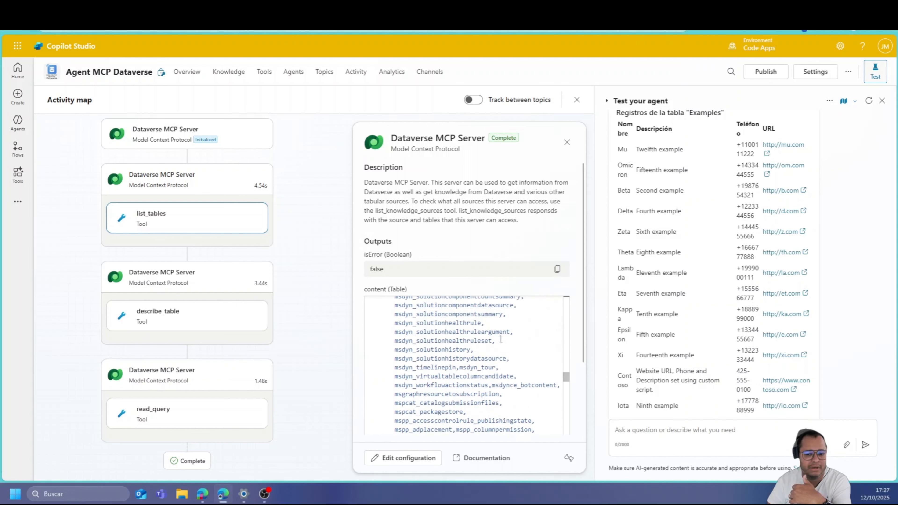
scroll(501, 350, down, 15)
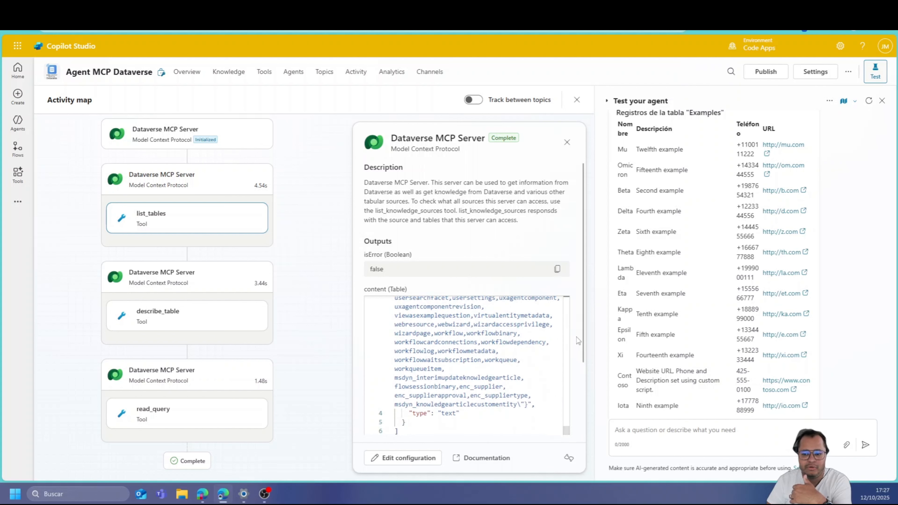
scroll(575, 336, down, 3)
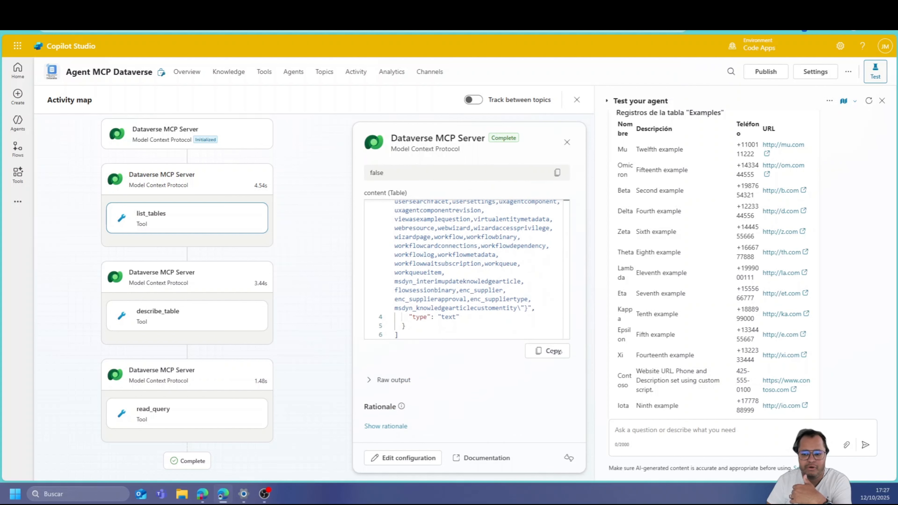
click(370, 380)
scroll(460, 375, down, 4)
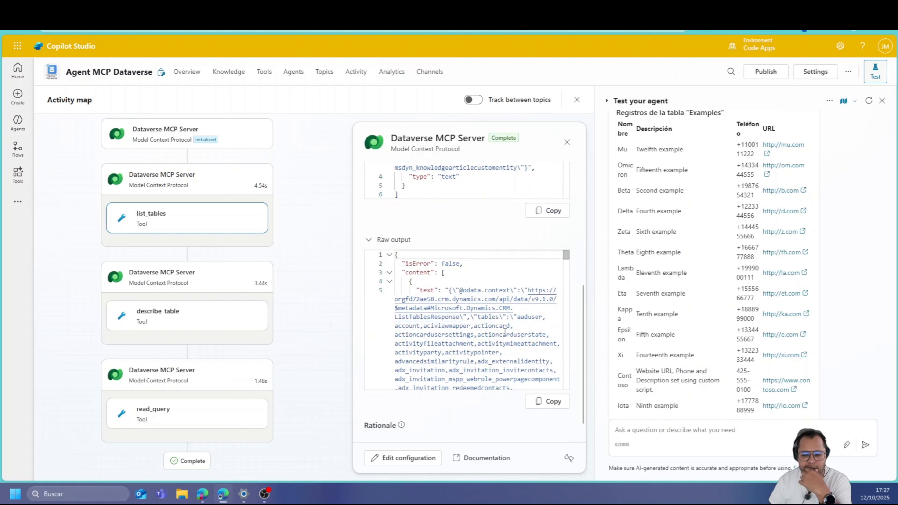
scroll(505, 343, down, 15)
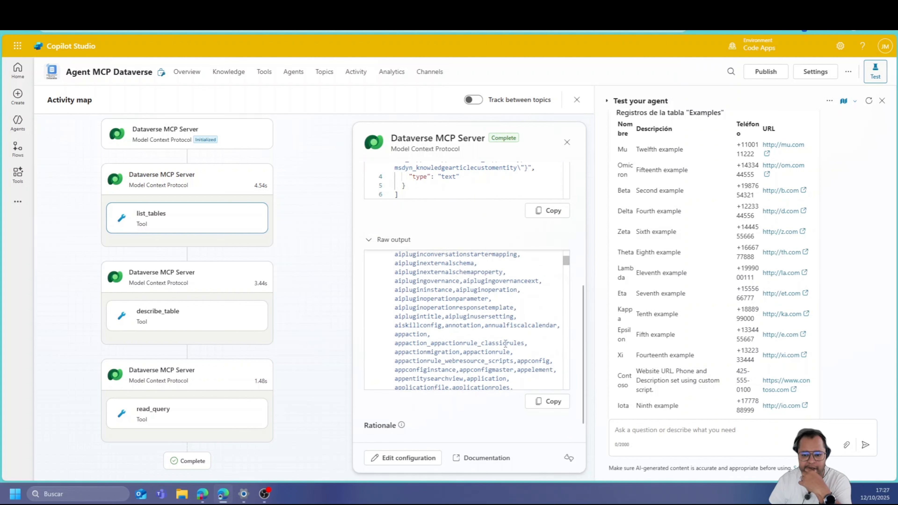
drag(567, 273, 566, 384)
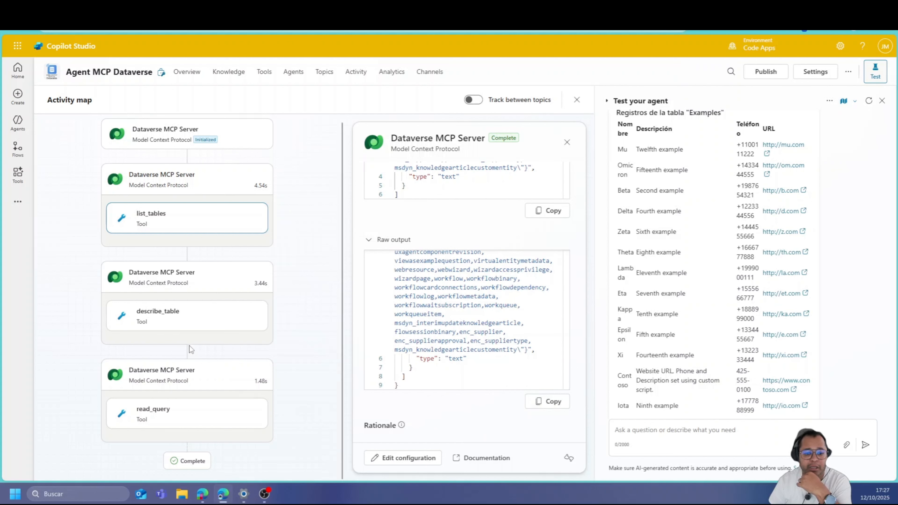
Review what the describe_table and read_query steps returned for the Examples table
click(190, 330)
scroll(507, 246, up, 15)
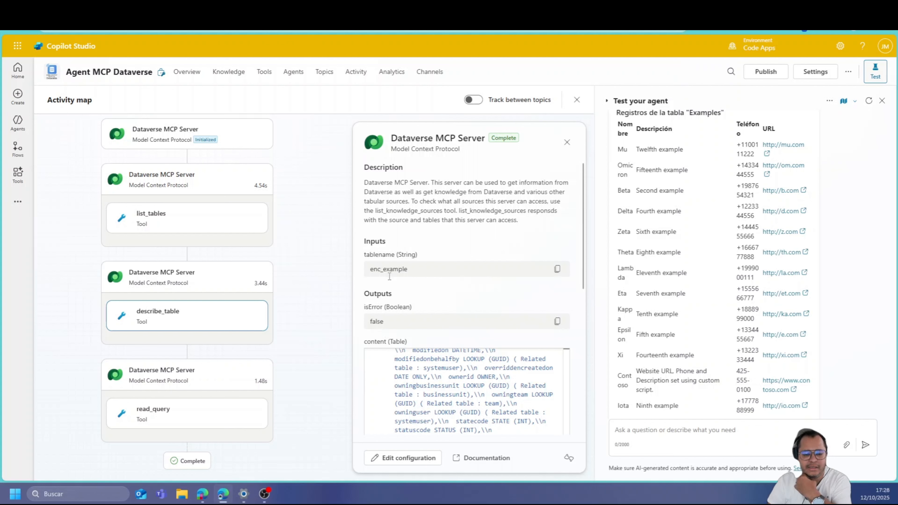
scroll(429, 306, down, 5)
scroll(518, 301, up, 8)
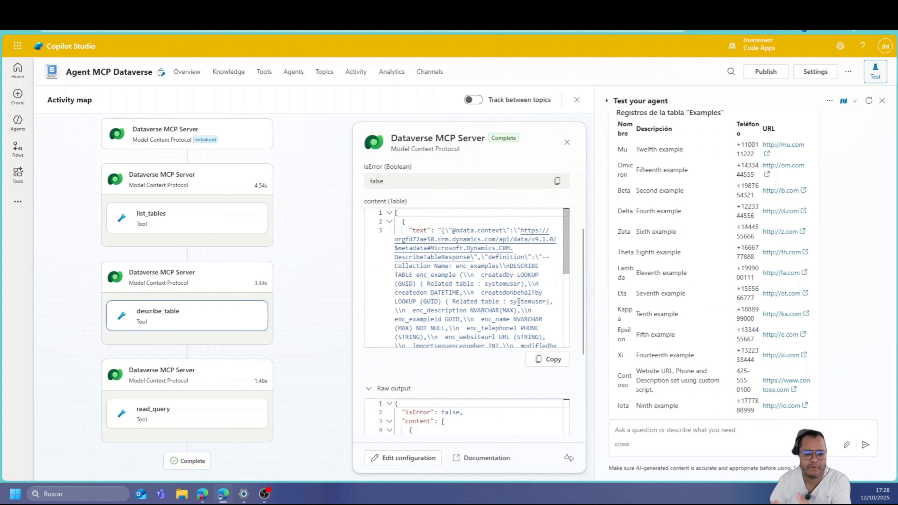
click(145, 412)
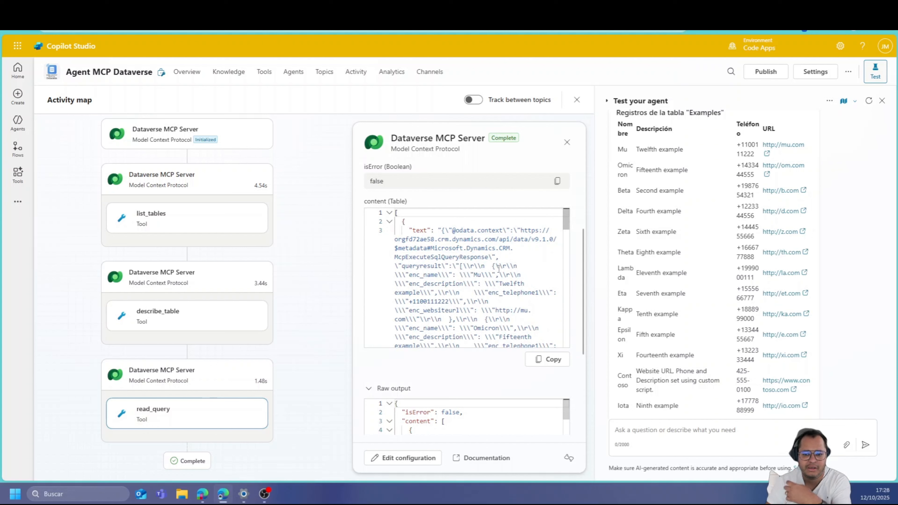
scroll(498, 267, down, 10)
scroll(478, 354, down, 4)
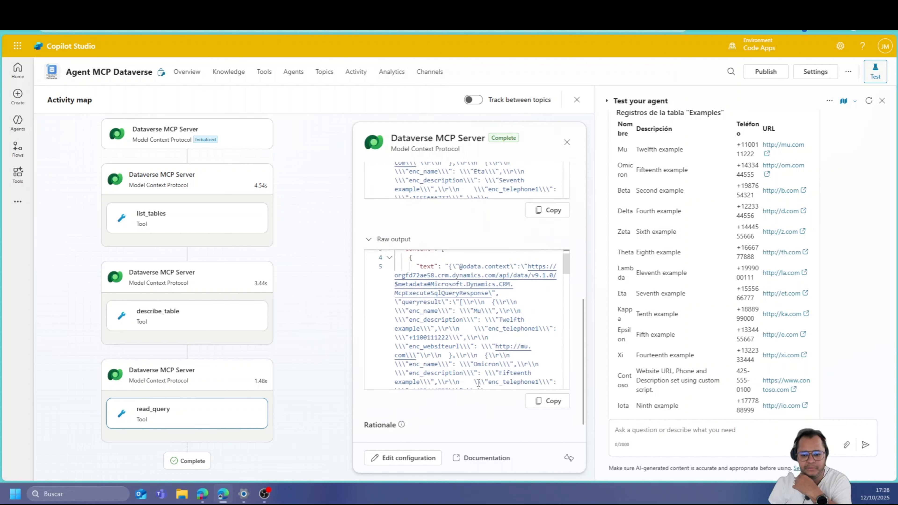
scroll(478, 383, down, 10)
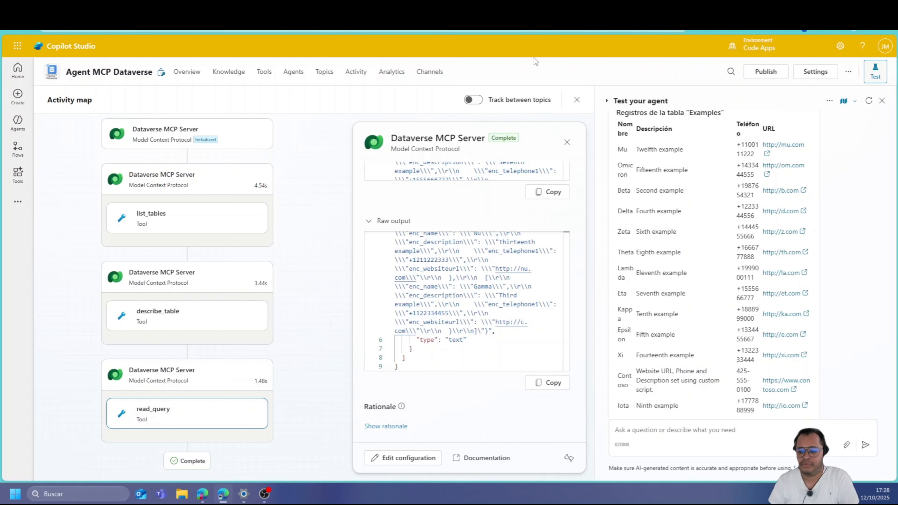
scroll(780, 347, down, 3)
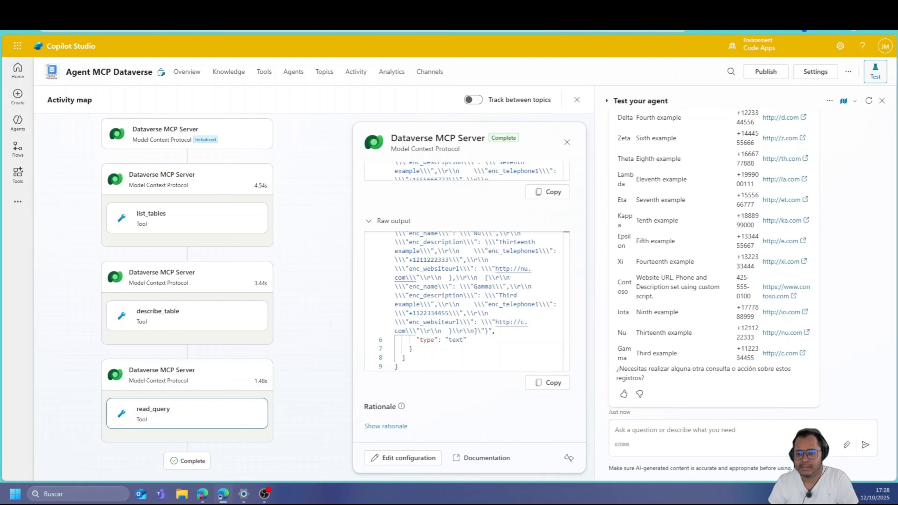
Compare the agent's 15 records against the Examples table in Power Apps
click(509, 8)
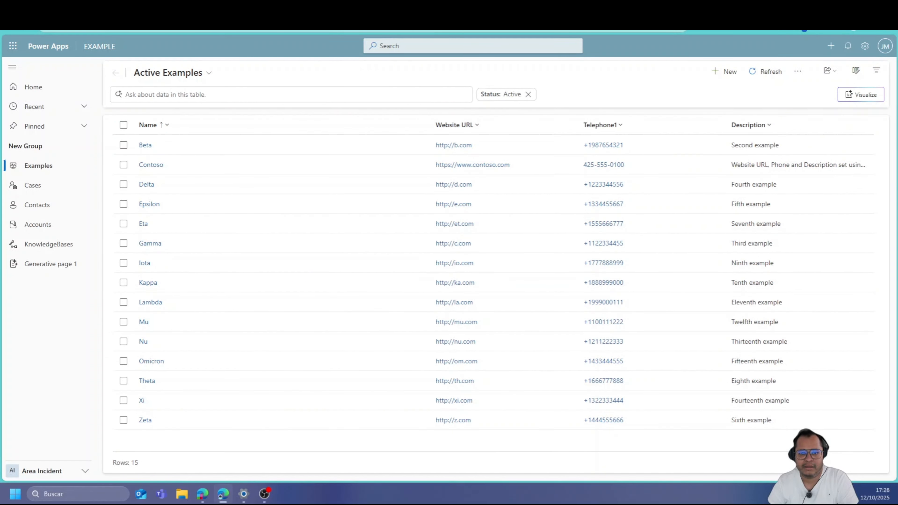
click(424, 9)
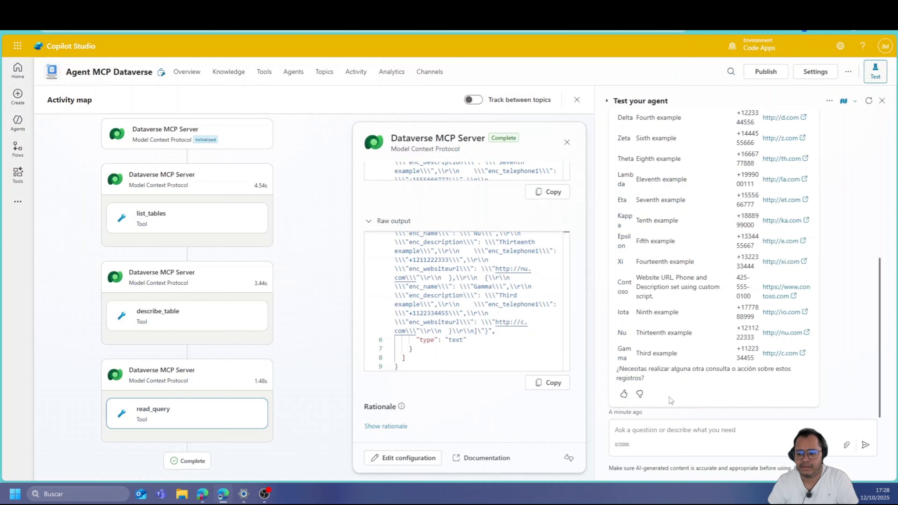
click(653, 431)
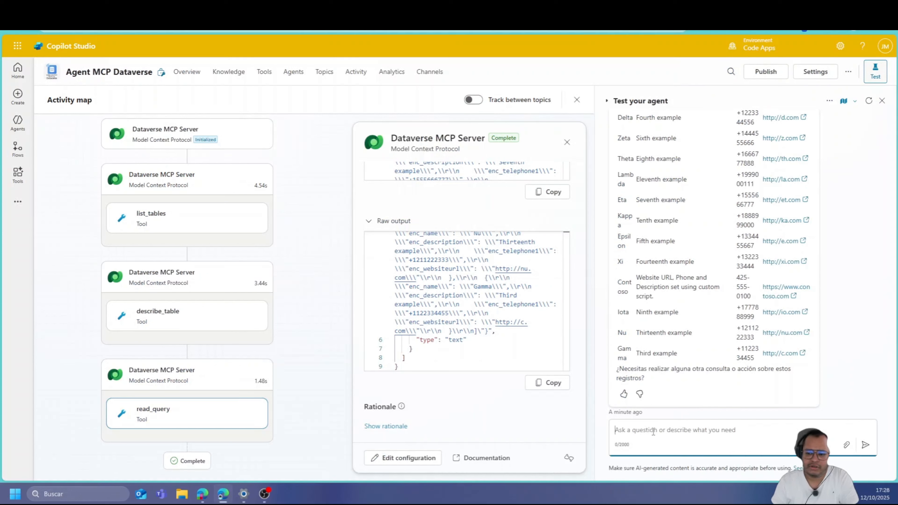
Ask the agent 'Borra el registro Gamma de la tabla example', then check Power Apps' Examples view
text(Borra)
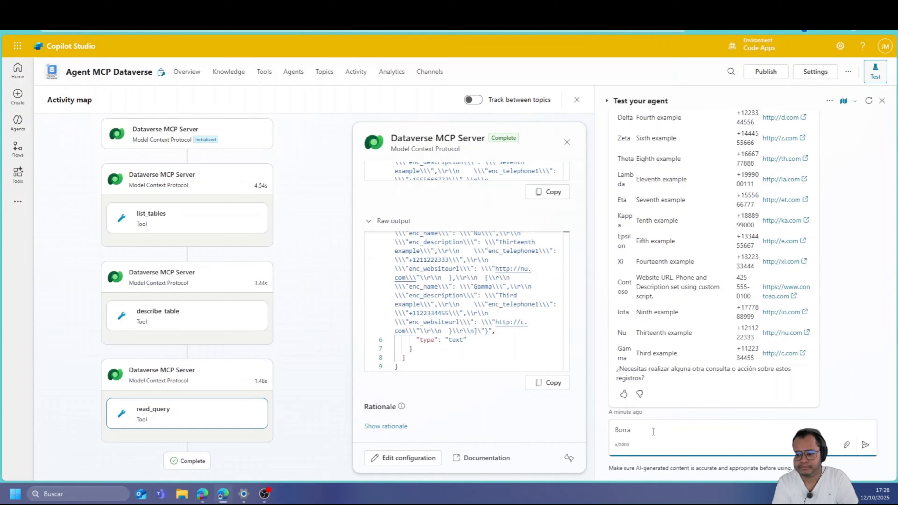
text( el registr)
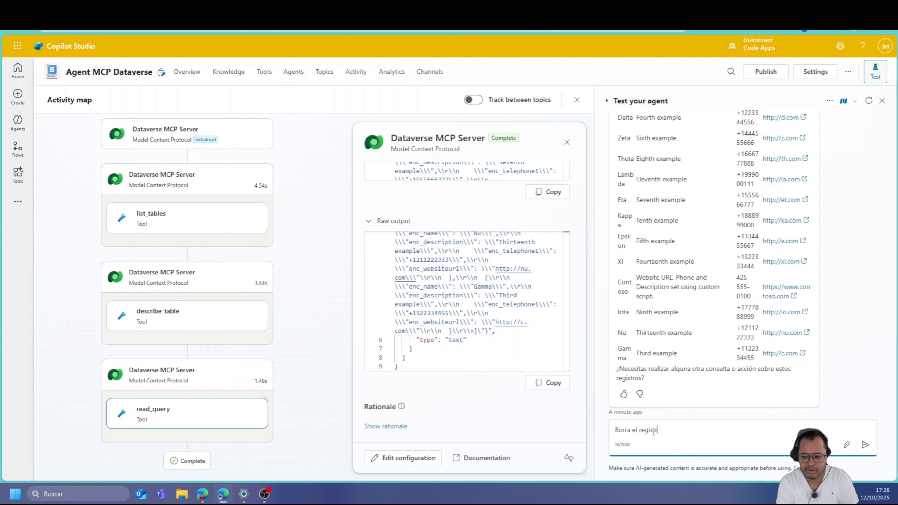
text(o Gamma)
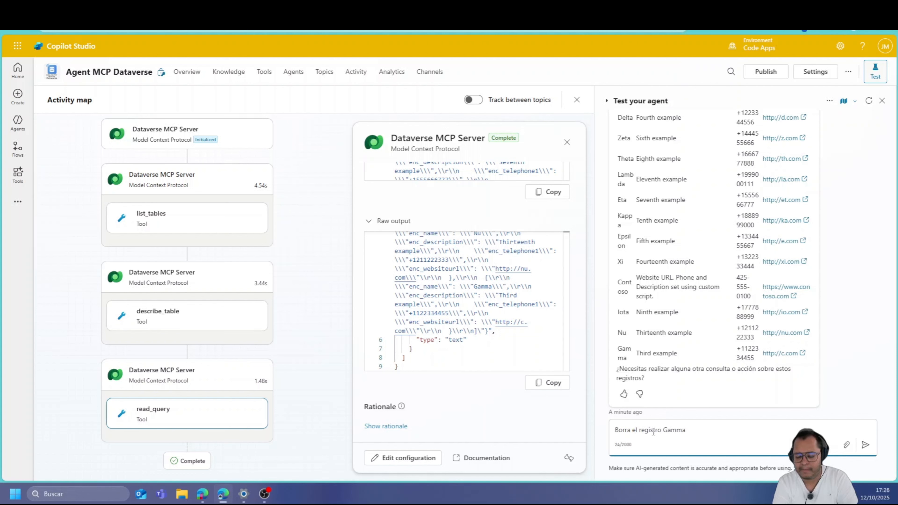
text( de la ta)
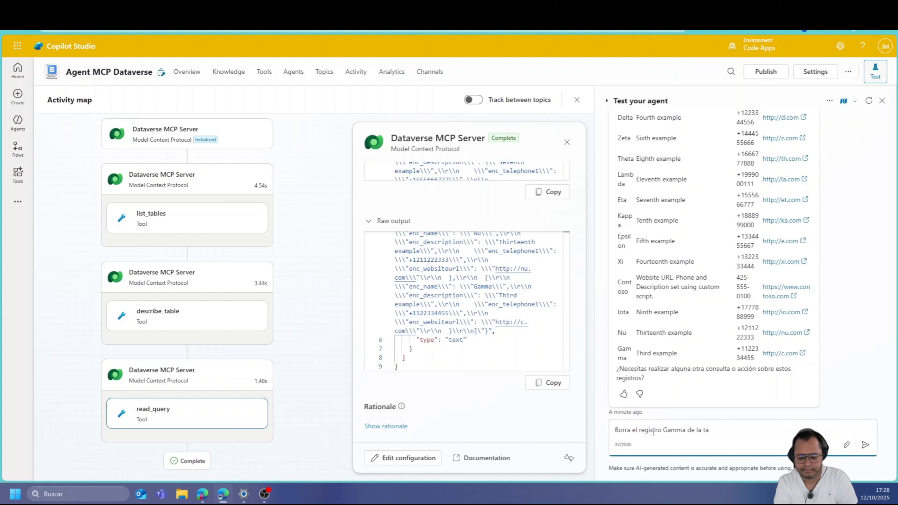
text(bla exam)
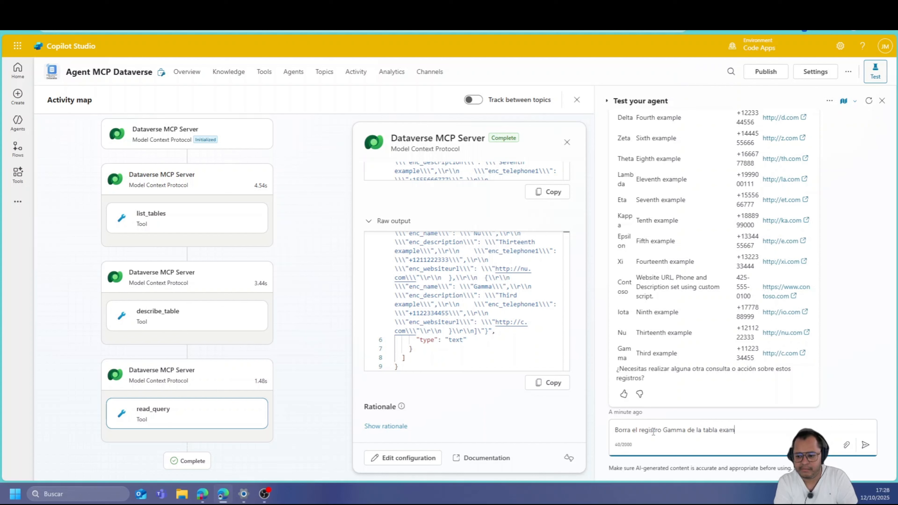
text(ple)
key(Return)
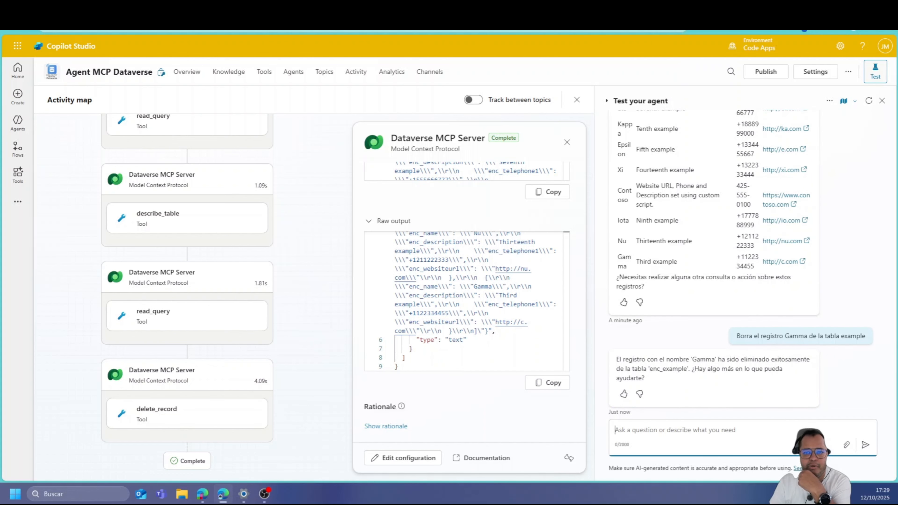
click(548, 9)
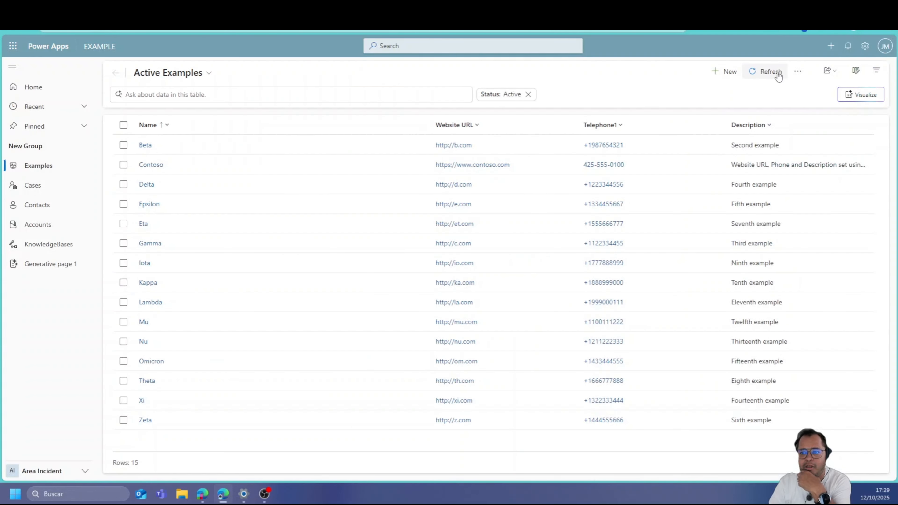
Refresh the Power Apps Active Cases table and browse the Cases view, then return to Copilot Studio's test chat
click(771, 72)
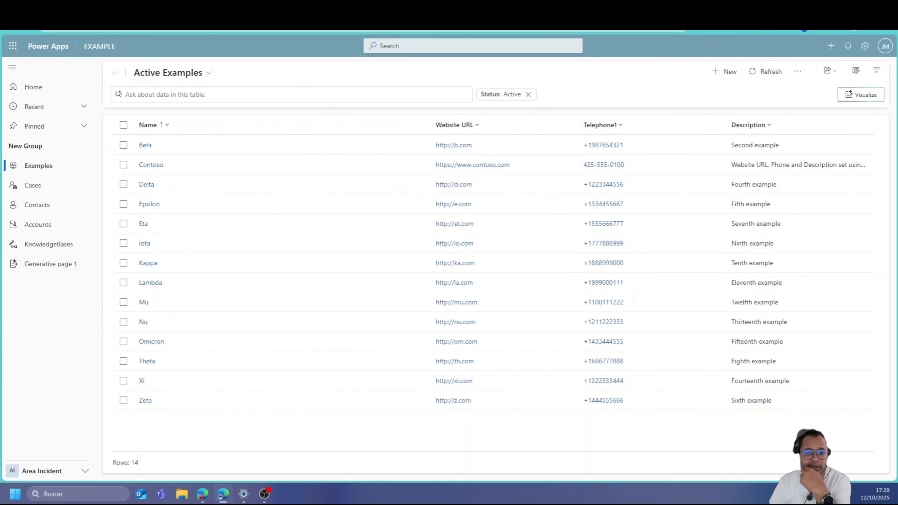
key(ctrl+shift+Tab)
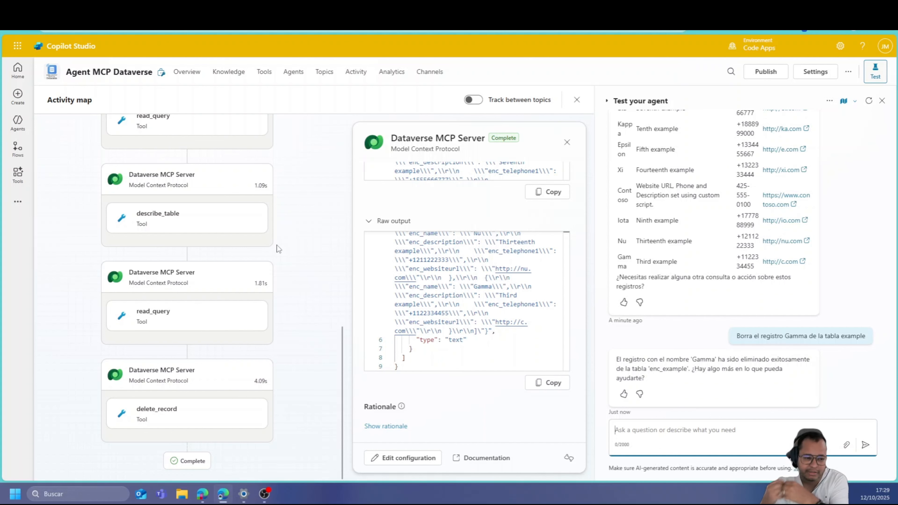
key(ctrl+Tab)
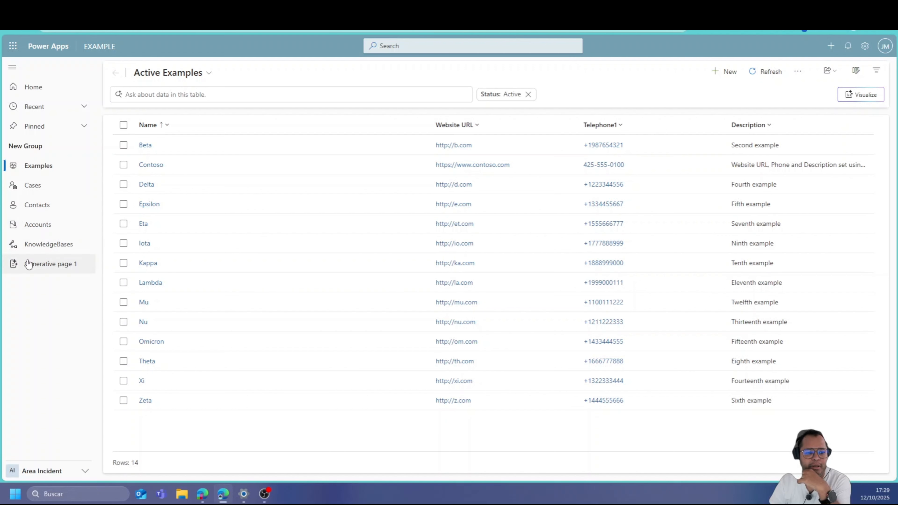
click(35, 187)
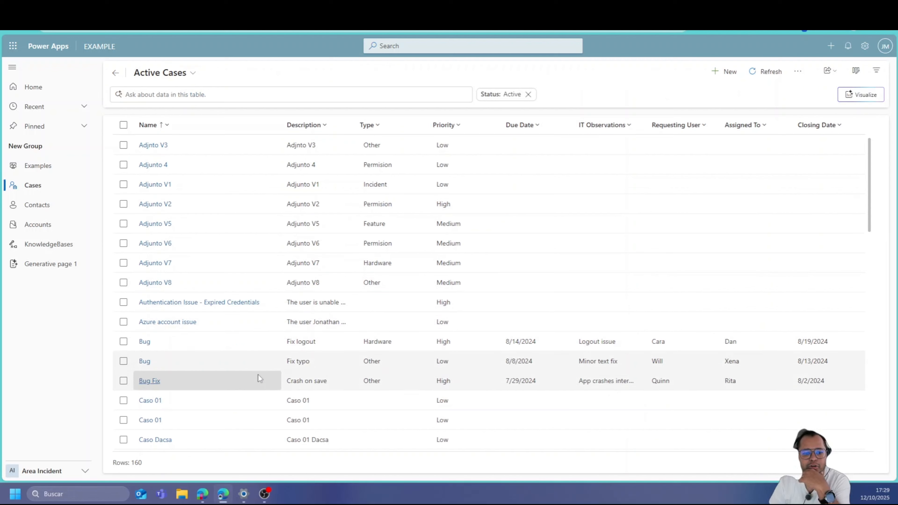
click(297, 9)
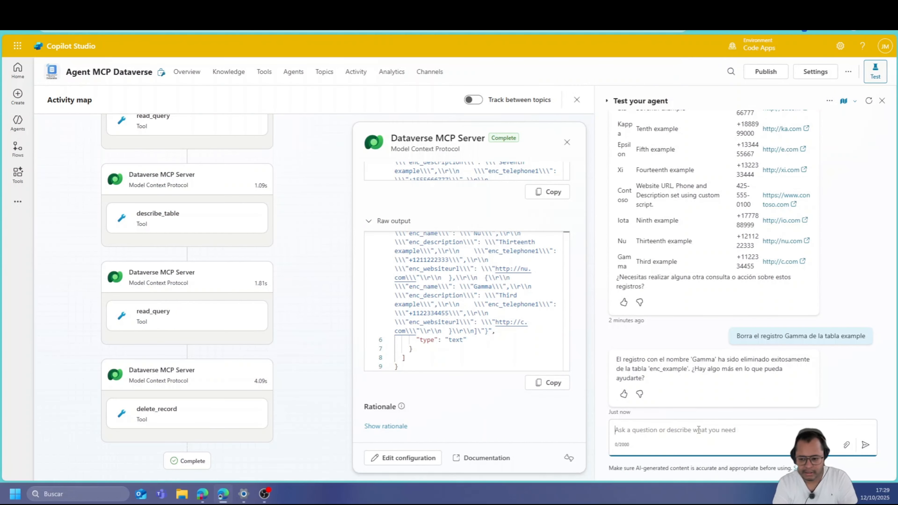
text(Crea)
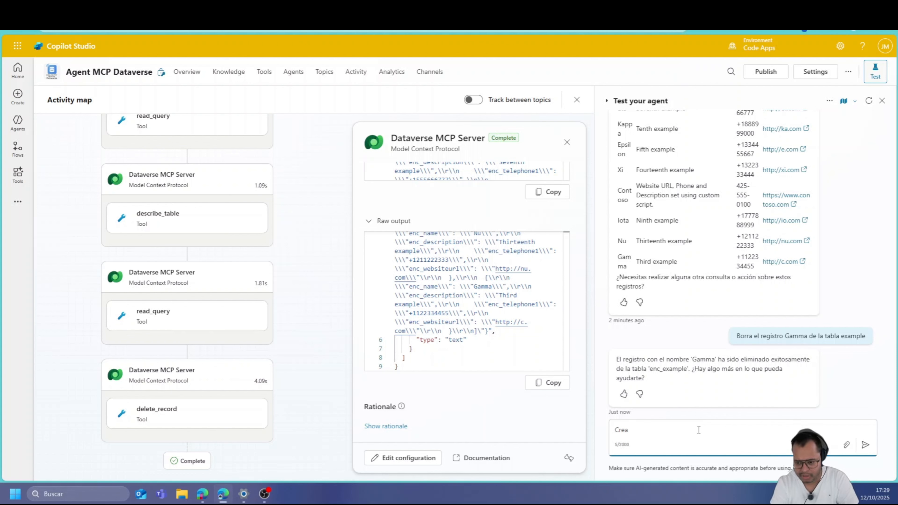
Ask the test agent to create a case reporting a VPN connection incident caused by failing credential updates
text(una caso)
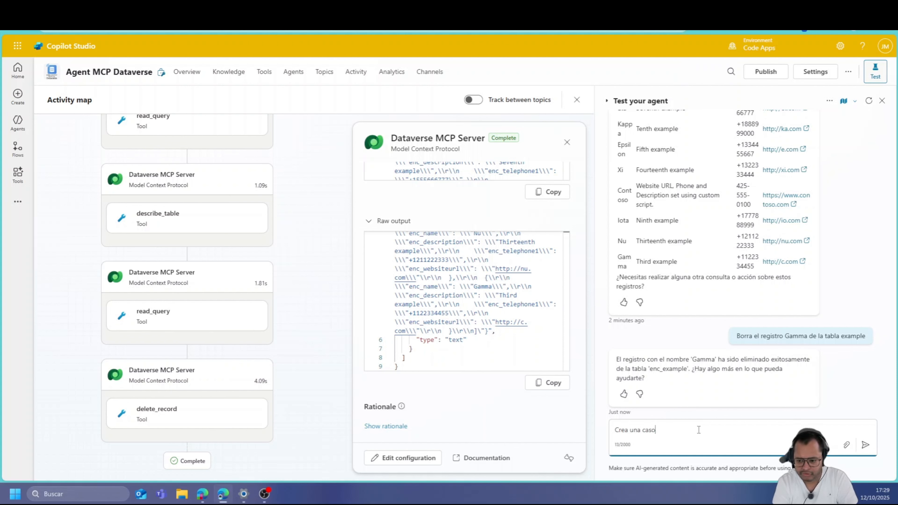
text( para)
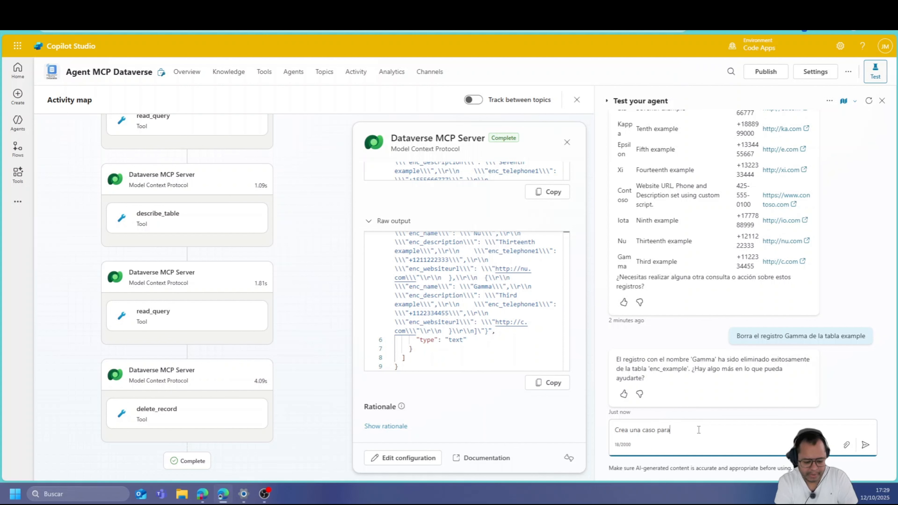
text( reportar u)
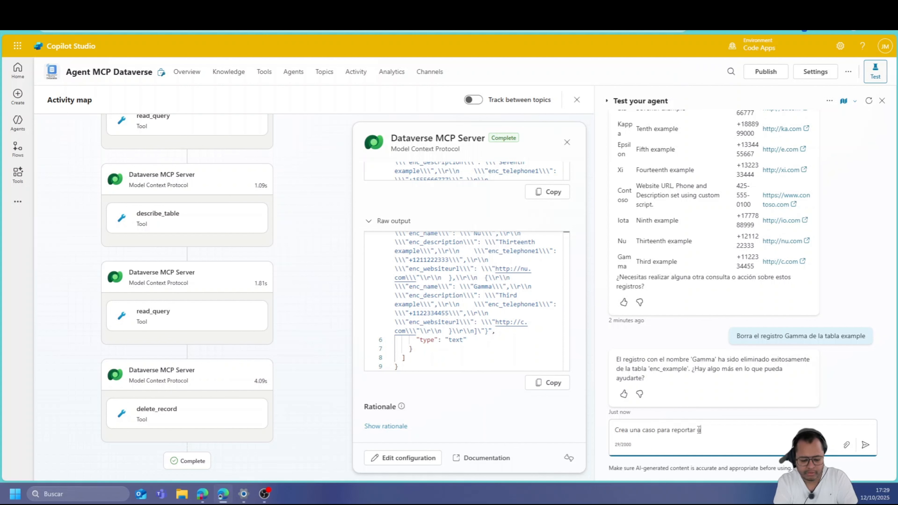
text(na incicdencia)
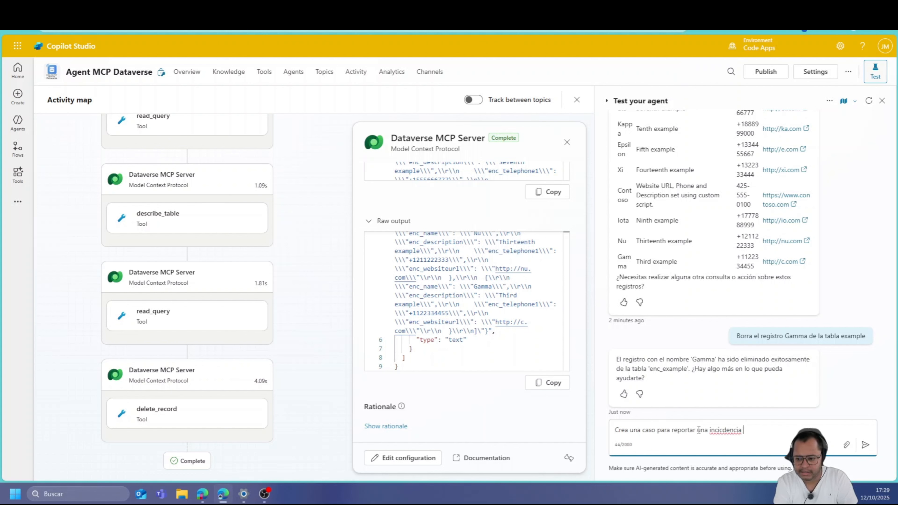
key(BackSpace)
key(BackSpace)
key(BackSpace)
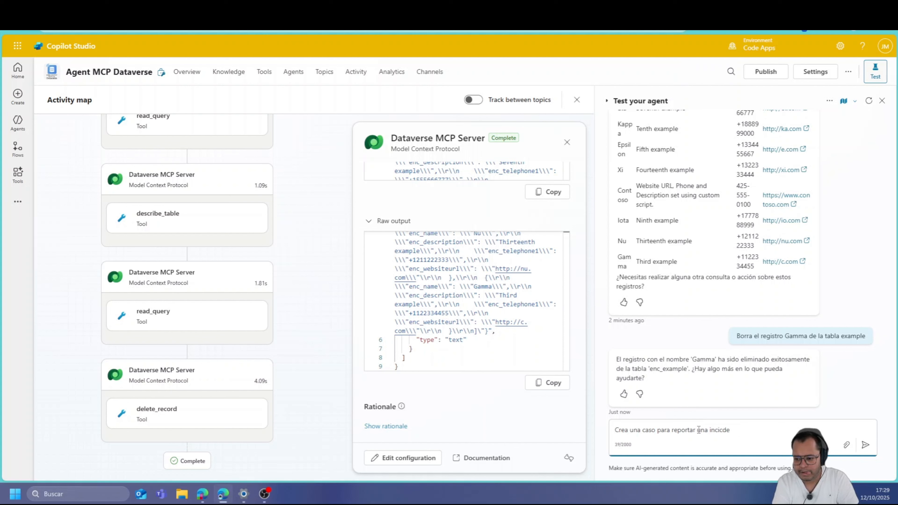
key(BackSpace)
key(BackSpace)
key(BackSpace)
key(BackSpace)
key(BackSpace)
key(BackSpace)
text(ncidenci)
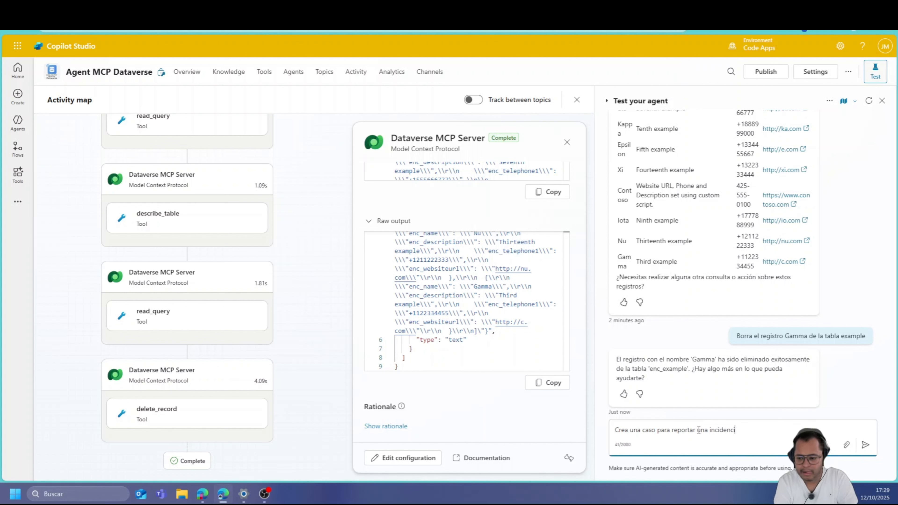
text(a sobr)
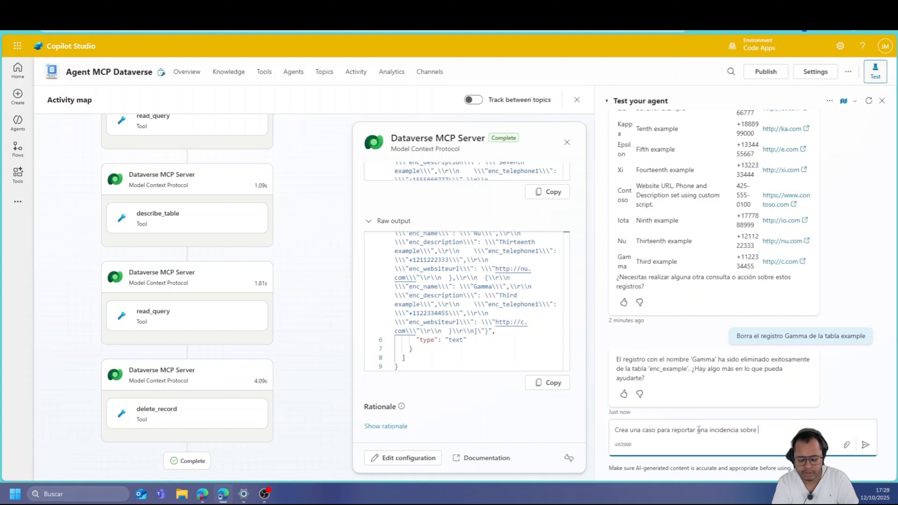
text(e )
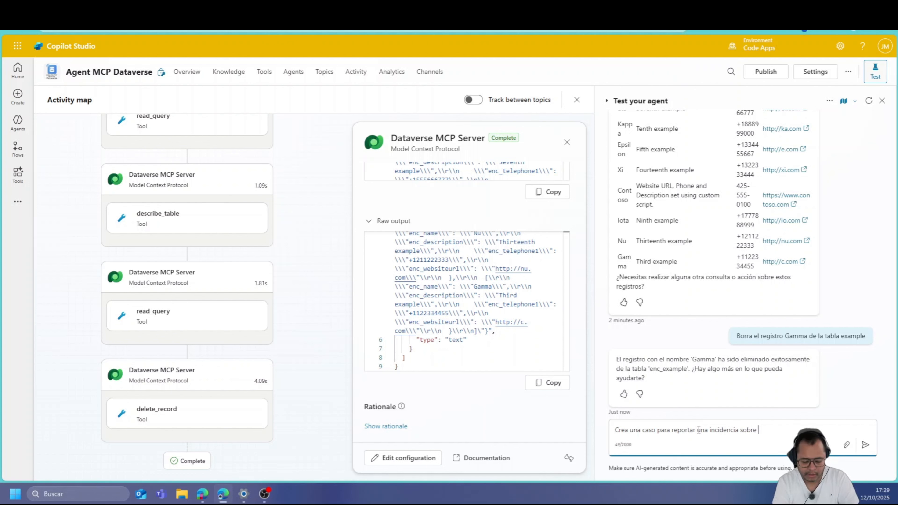
text(la)
text(el)
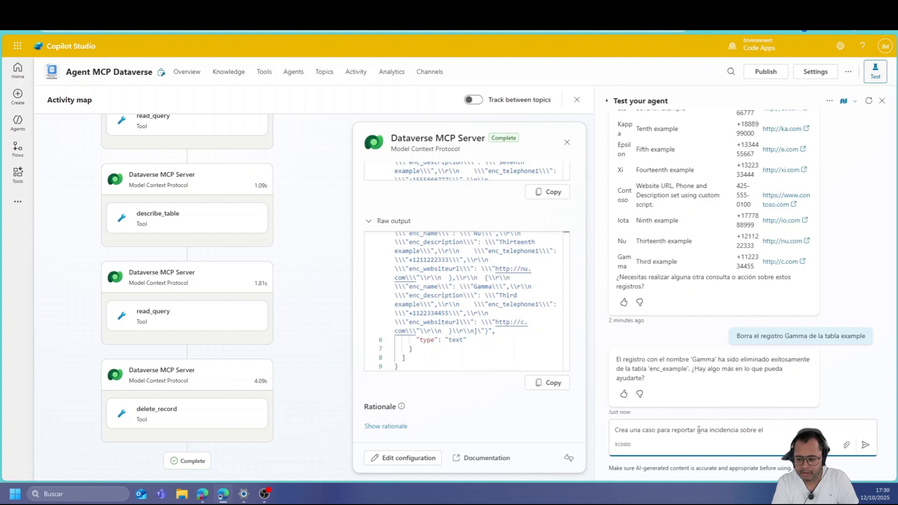
key(BackSpace)
key(BackSpace)
text(el acceso a)
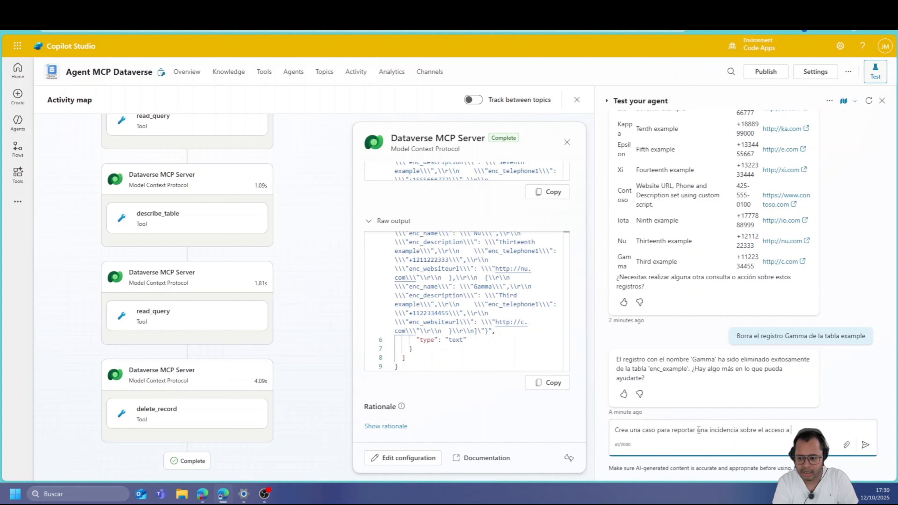
text(la VPN,)
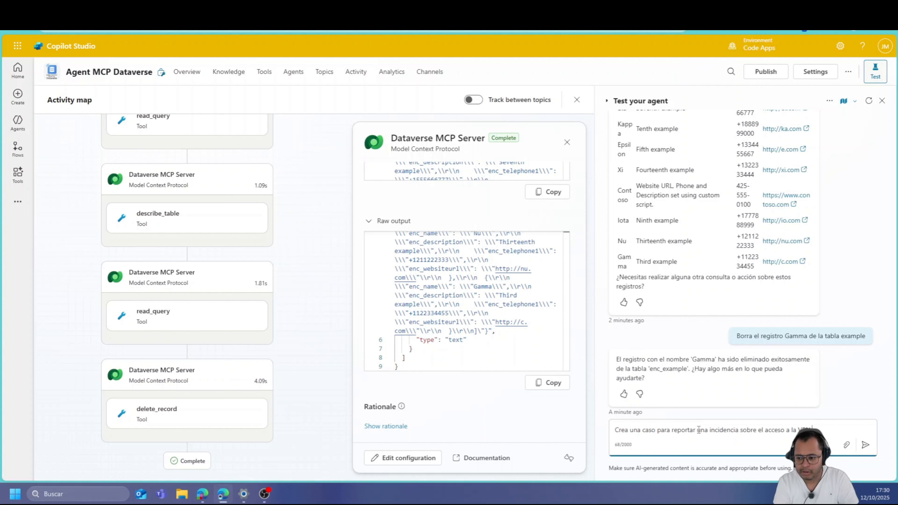
text(permite conectar)
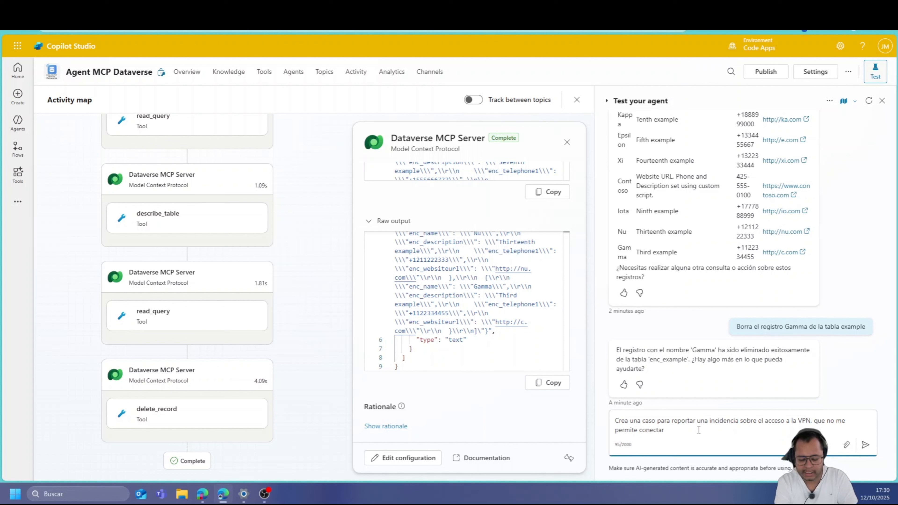
text( porque no)
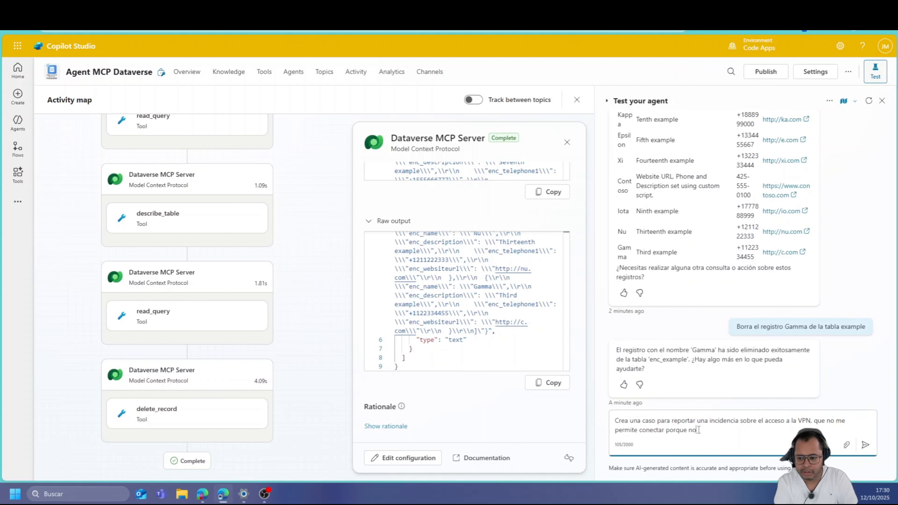
text( me deja actualizar mis credenciales)
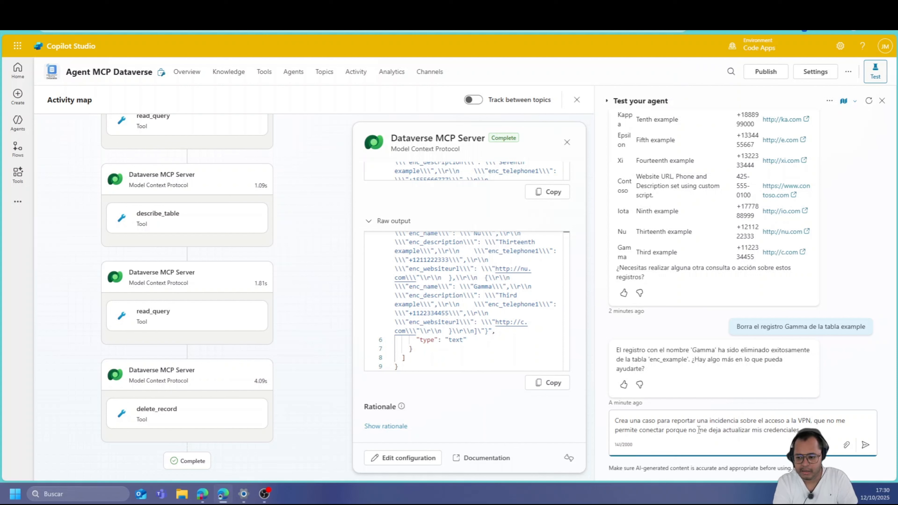
text(.)
key(Return)
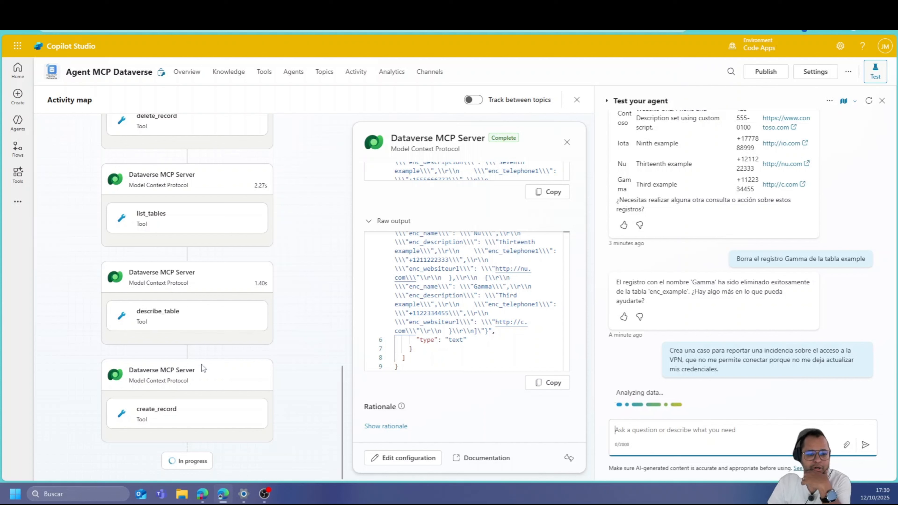
Inspect the create_record tool call and the new case's record ID in the agent's reply
click(181, 428)
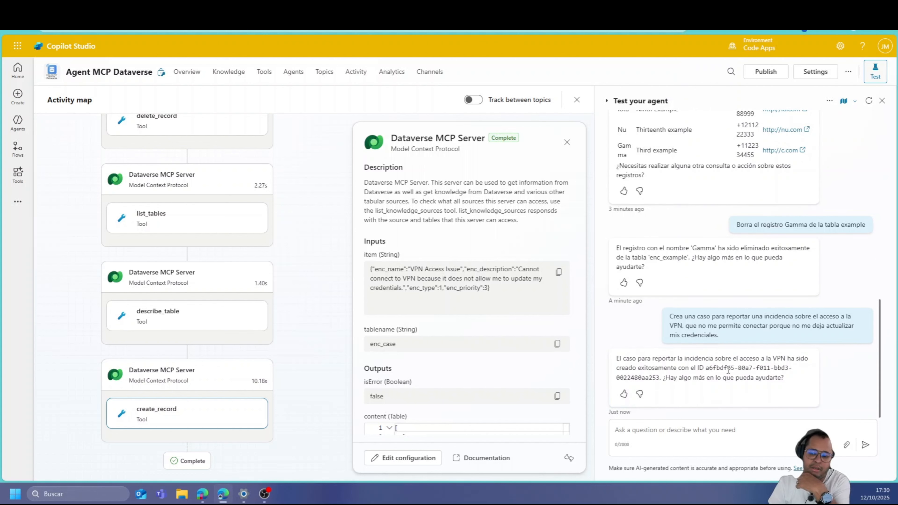
drag(698, 368, 662, 378)
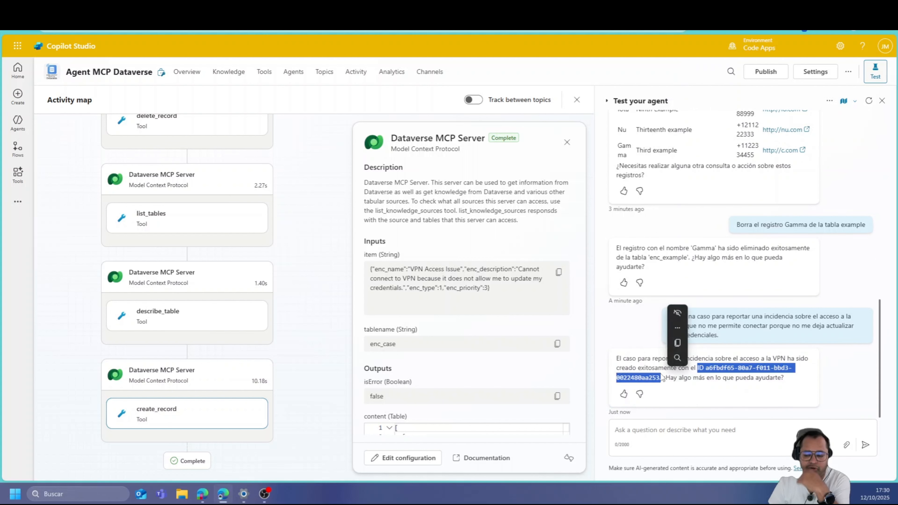
click(687, 382)
click(194, 10)
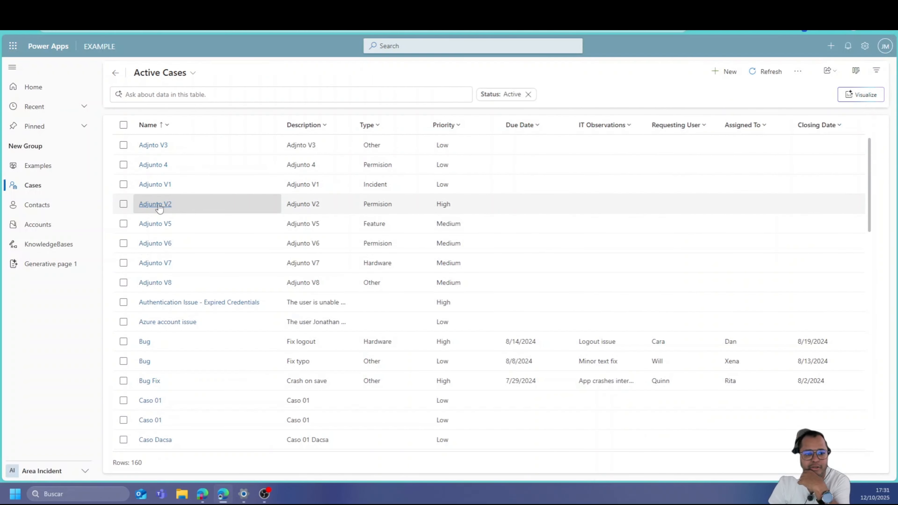
Show all cases sorted by Ticket Number, newest first, and open the VPN Access Issue case
click(197, 81)
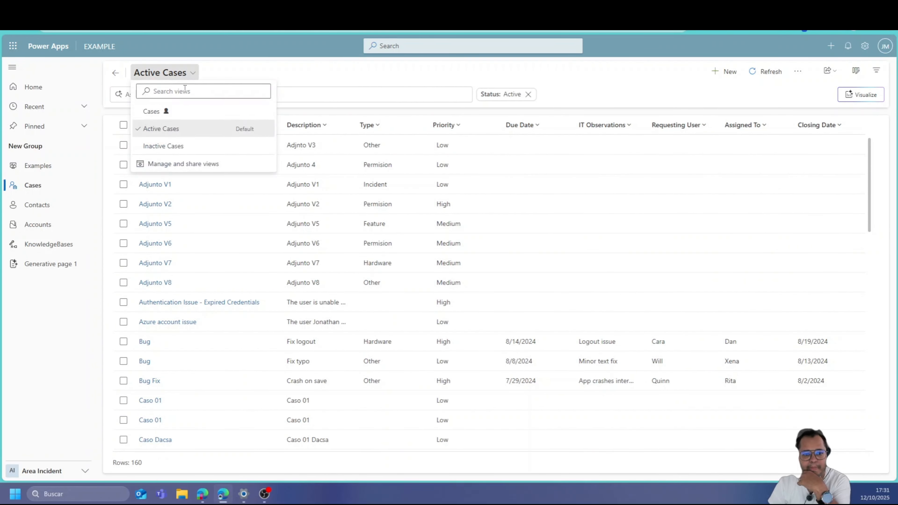
click(220, 110)
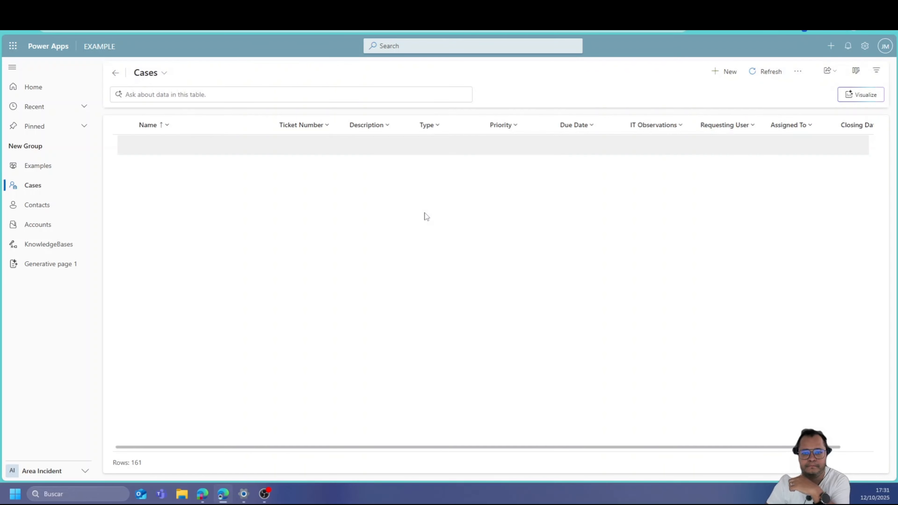
click(326, 124)
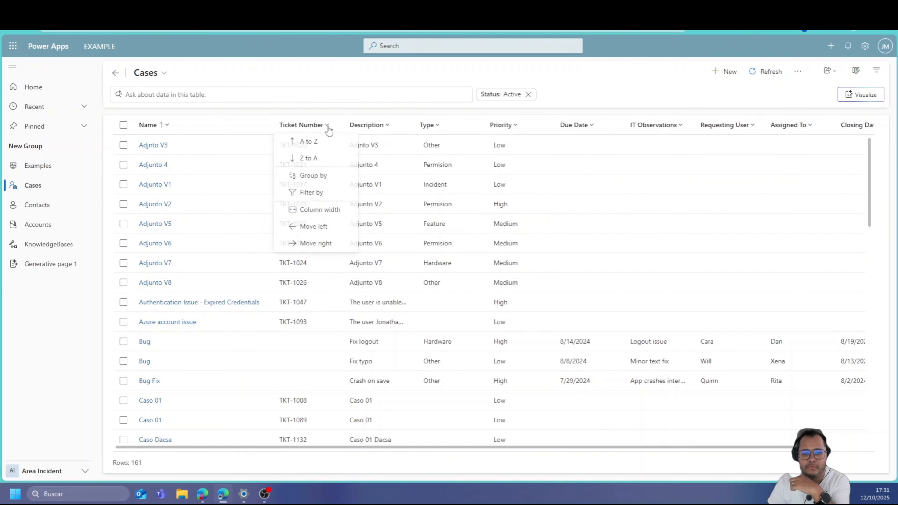
click(315, 158)
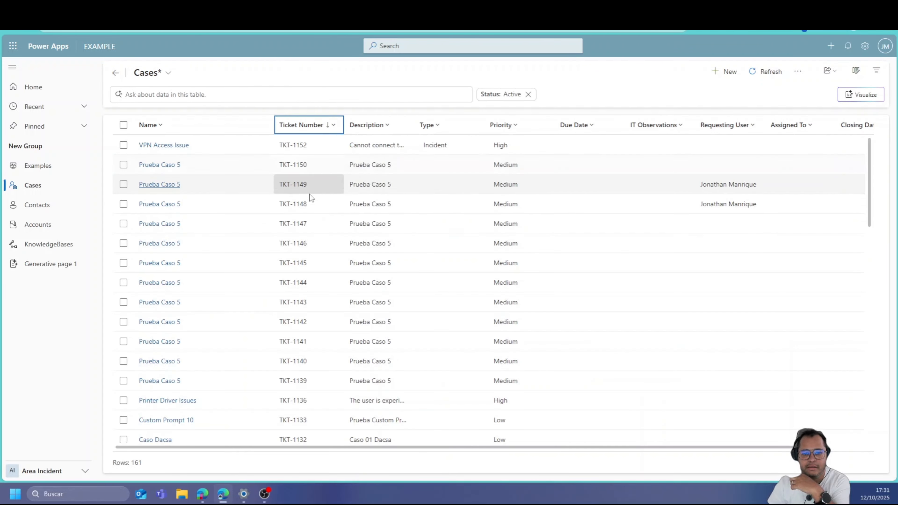
click(160, 145)
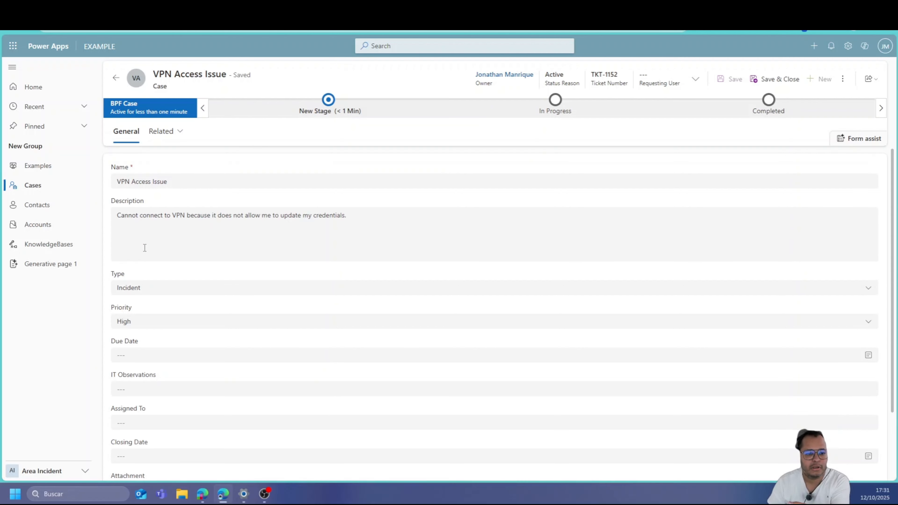
Review the case's Description, Type and Priority, leaving Priority at High
click(142, 218)
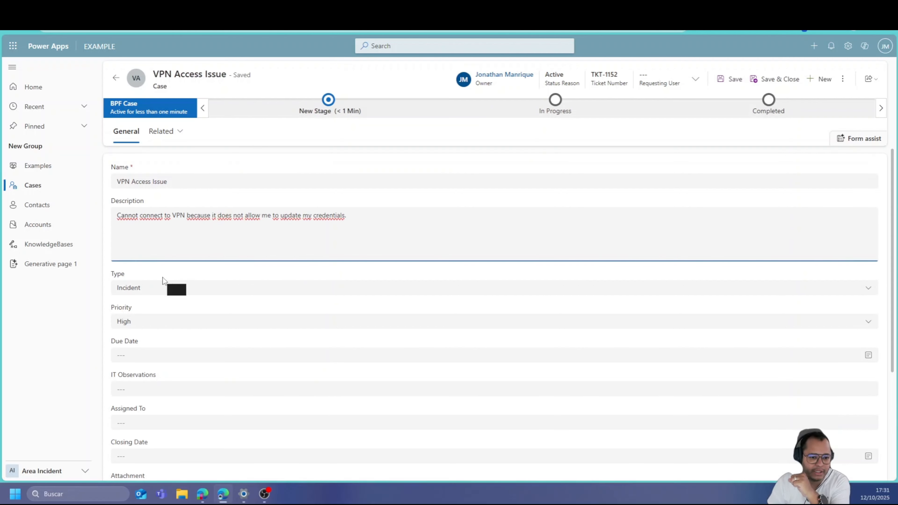
click(163, 289)
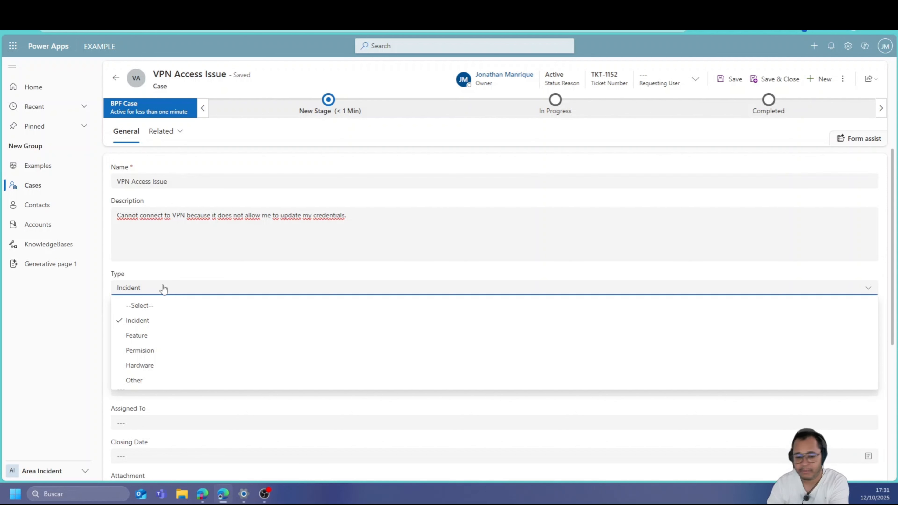
click(94, 364)
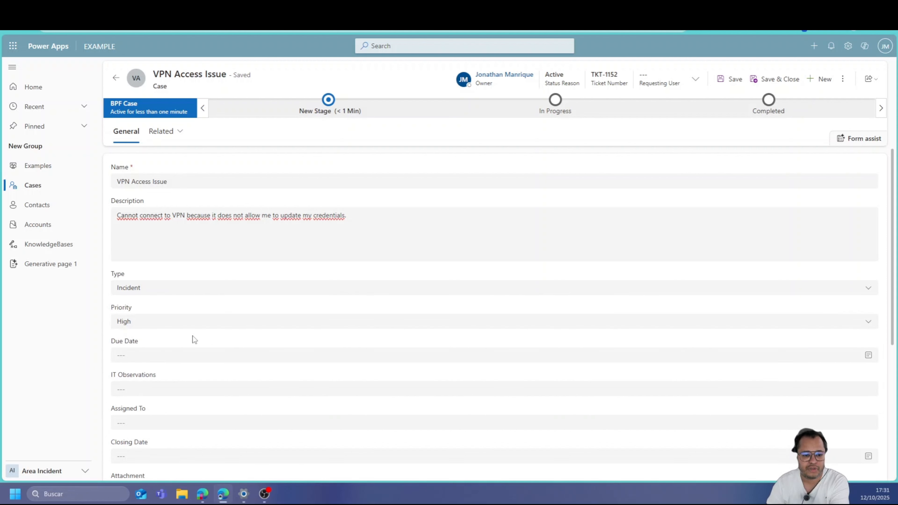
click(200, 323)
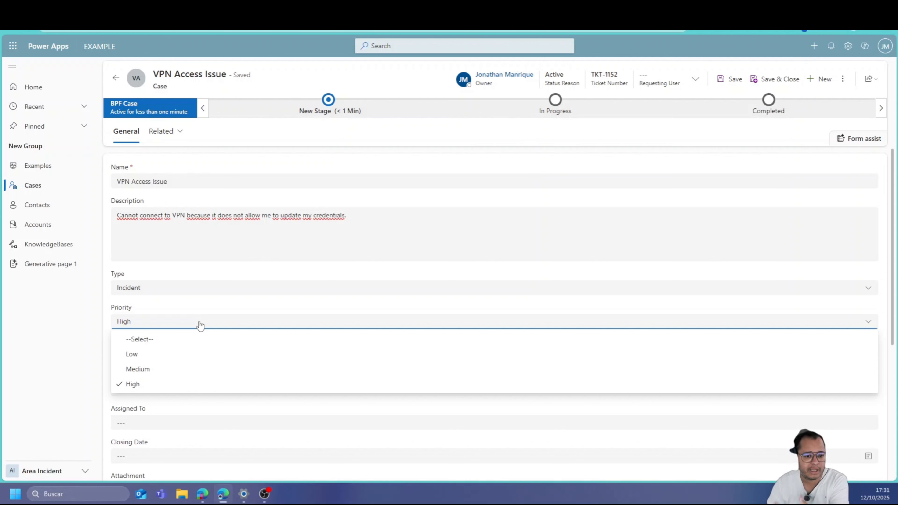
click(200, 324)
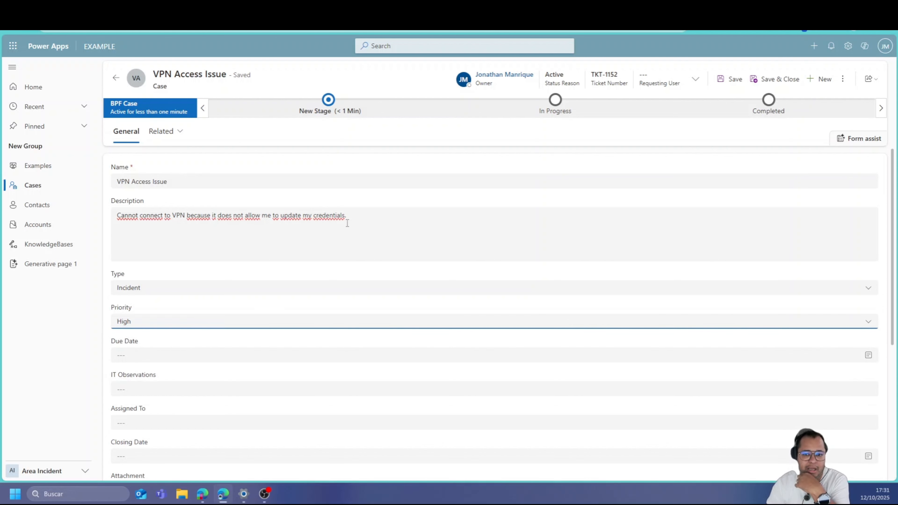
scroll(341, 282, down, 2)
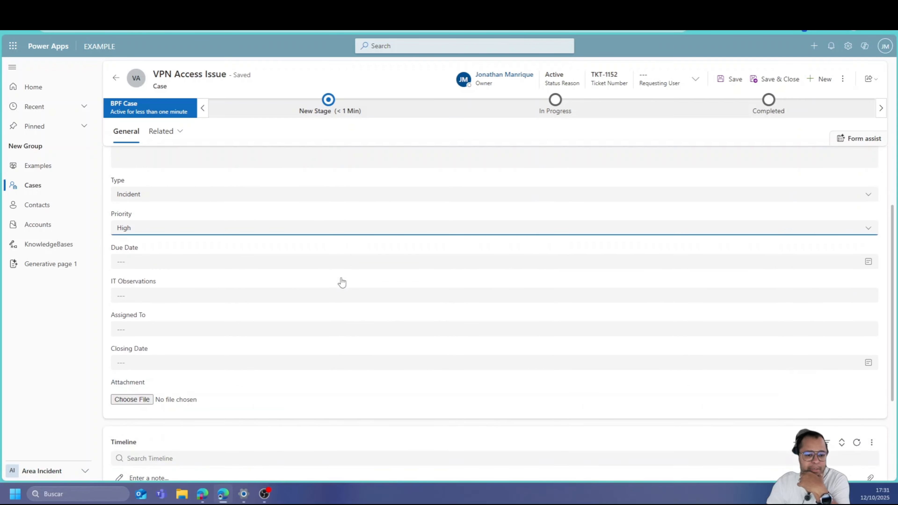
scroll(341, 280, up, 2)
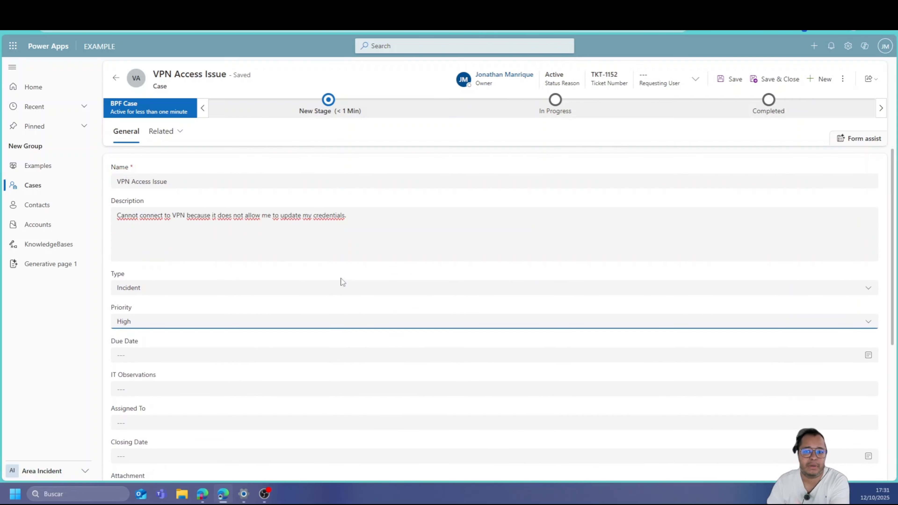
key(ctrl+Tab)
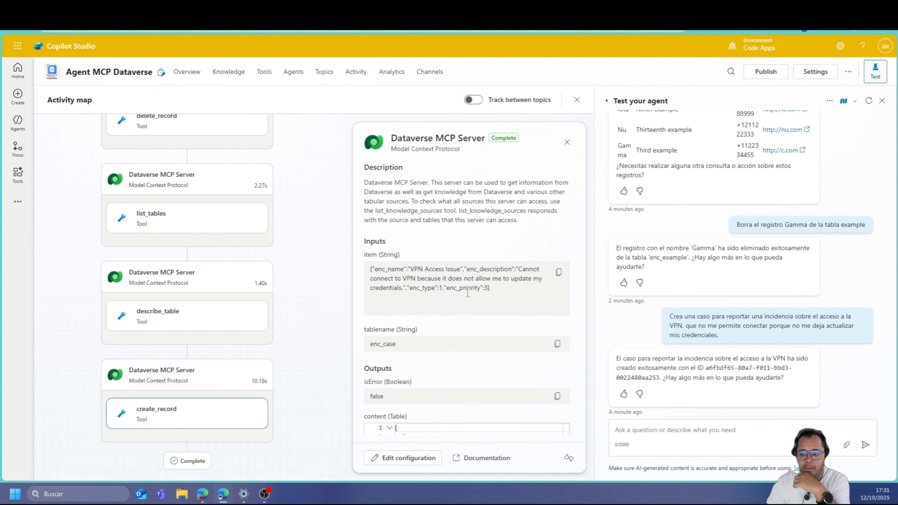
Check the existing accounts list in Power Apps before sending the request
click(646, 432)
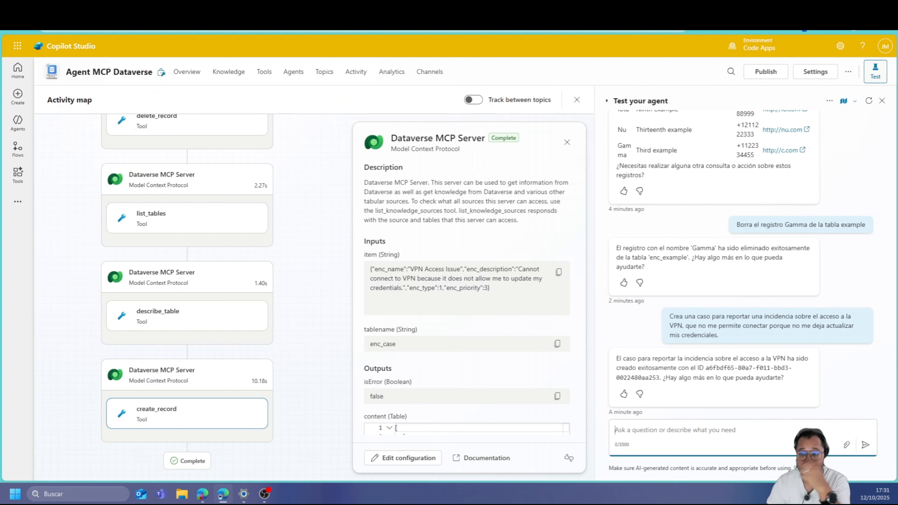
key(ctrl+Tab)
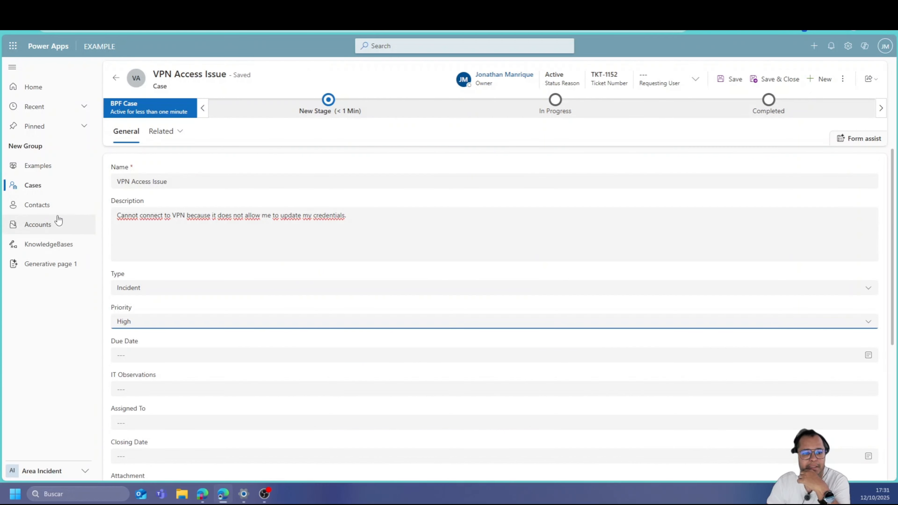
click(57, 224)
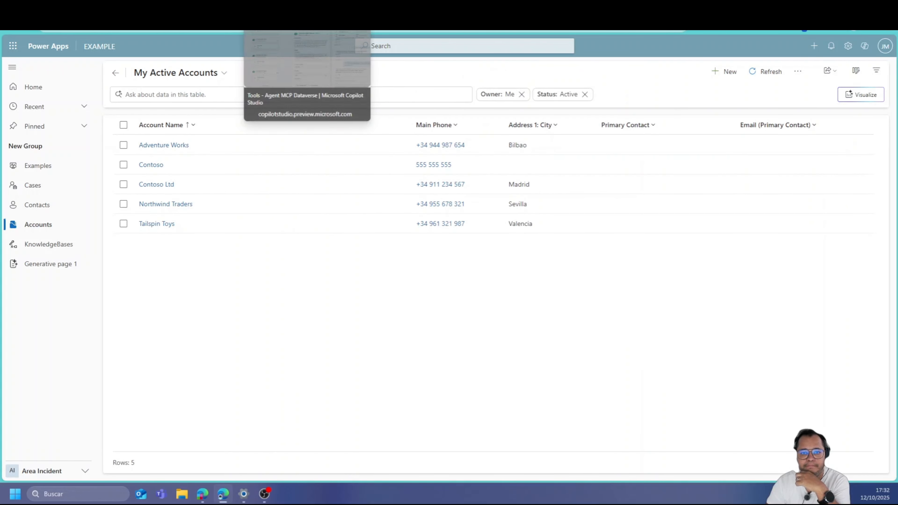
key(ctrl+Tab)
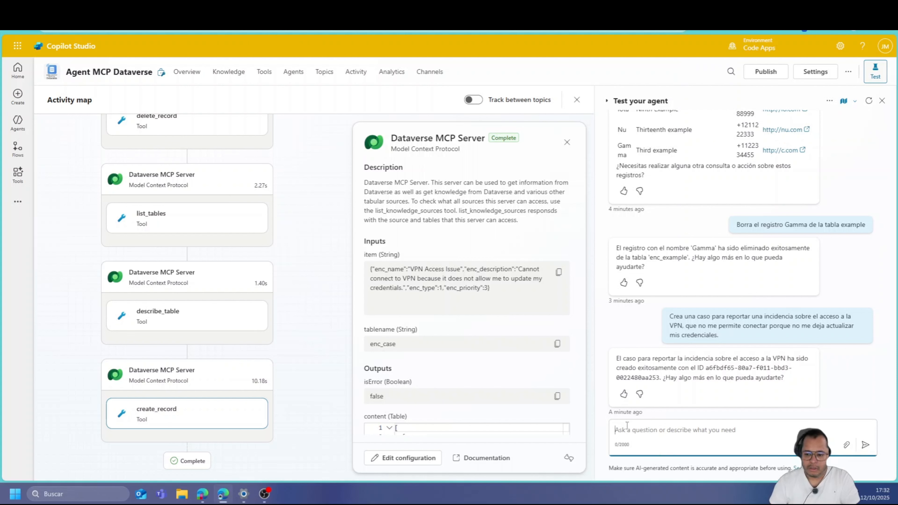
Ask the test agent to create accounts Contoso 01, Contoso 02 and Contoso 03, one per line
text(Crea)
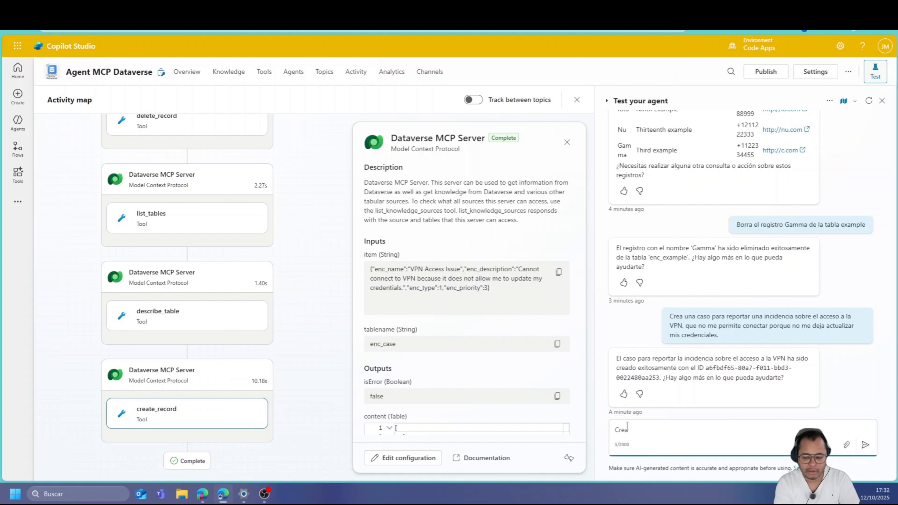
text( estas tres cuenta)
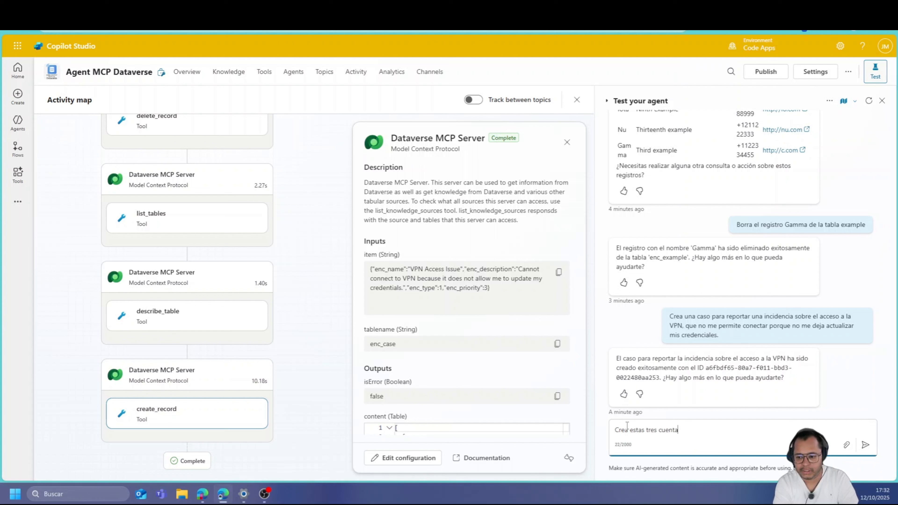
text(s)
key(shift+Return)
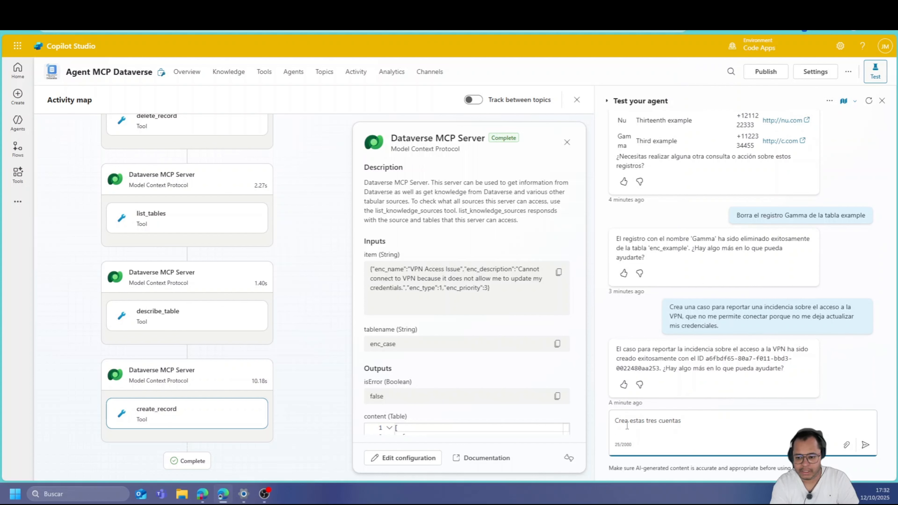
text(Contoso)
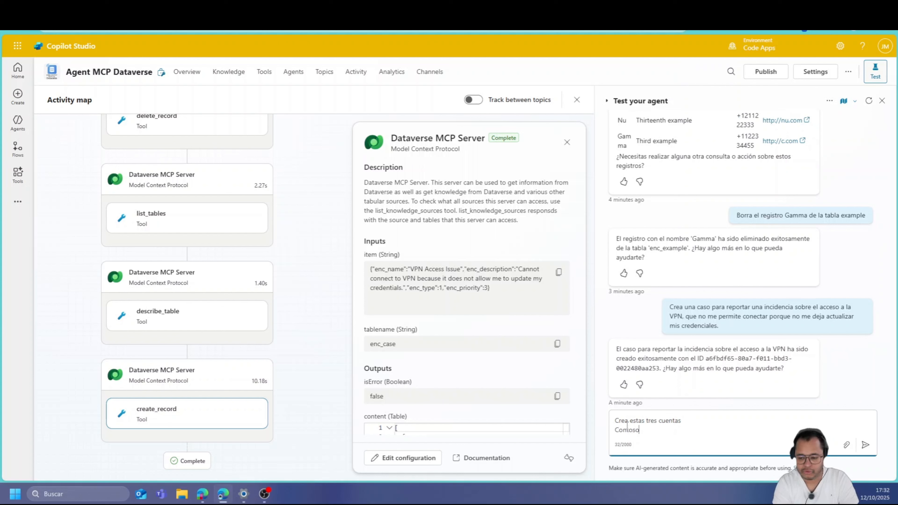
text( 91)
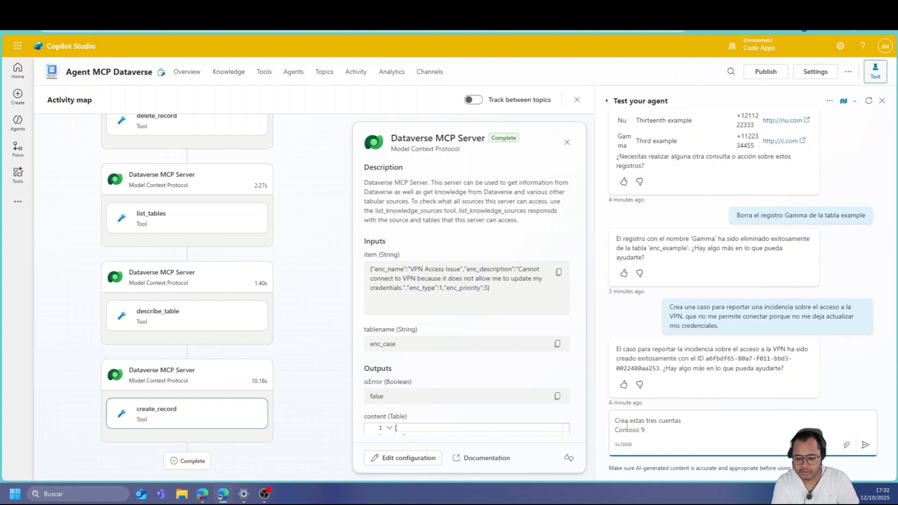
key(BackSpace)
text(01)
key(shift+Return)
text(Cons)
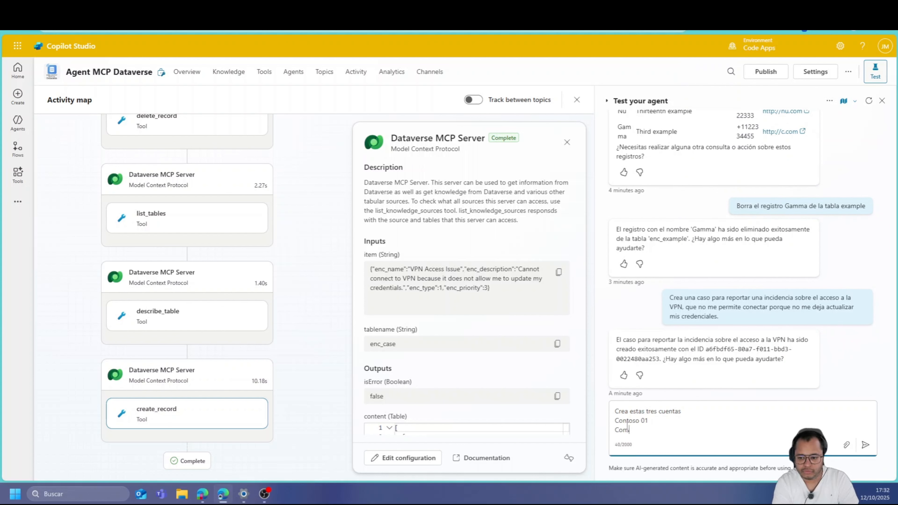
key(BackSpace)
text(toso)
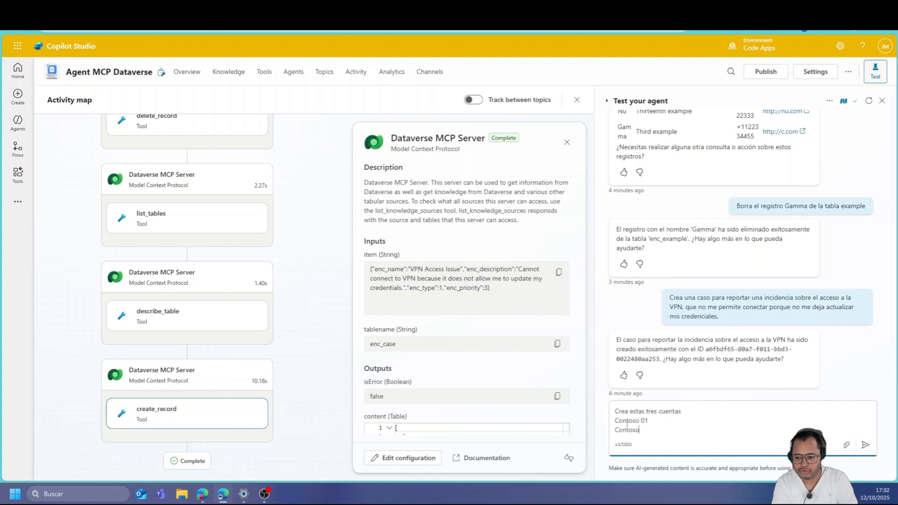
text(02)
key(shift+Return)
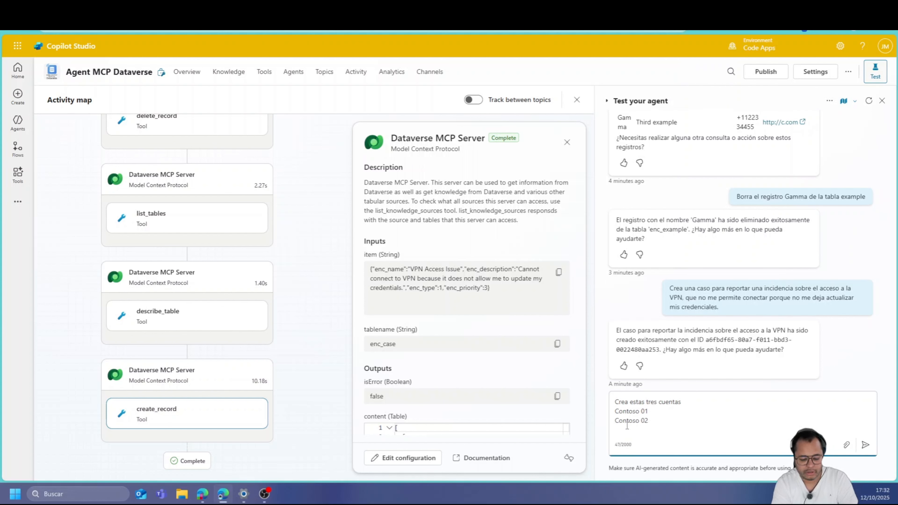
text(Cons)
key(BackSpace)
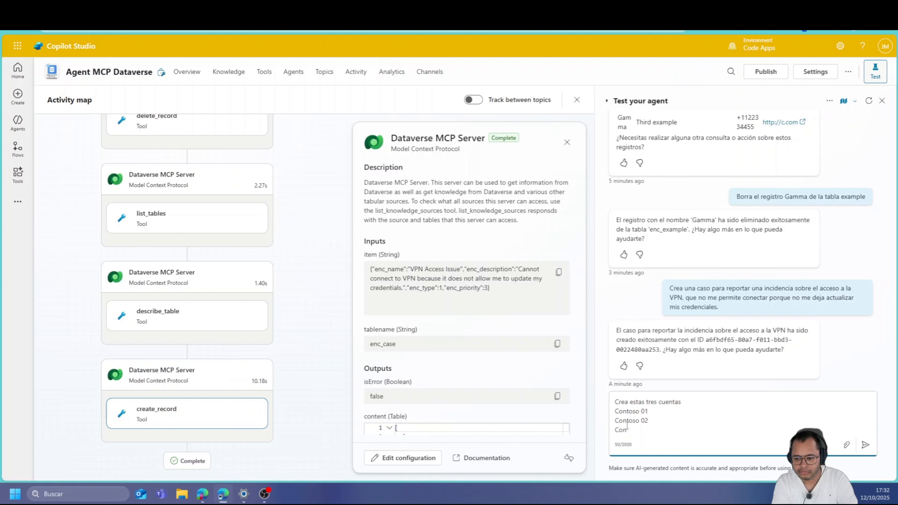
text(toso )
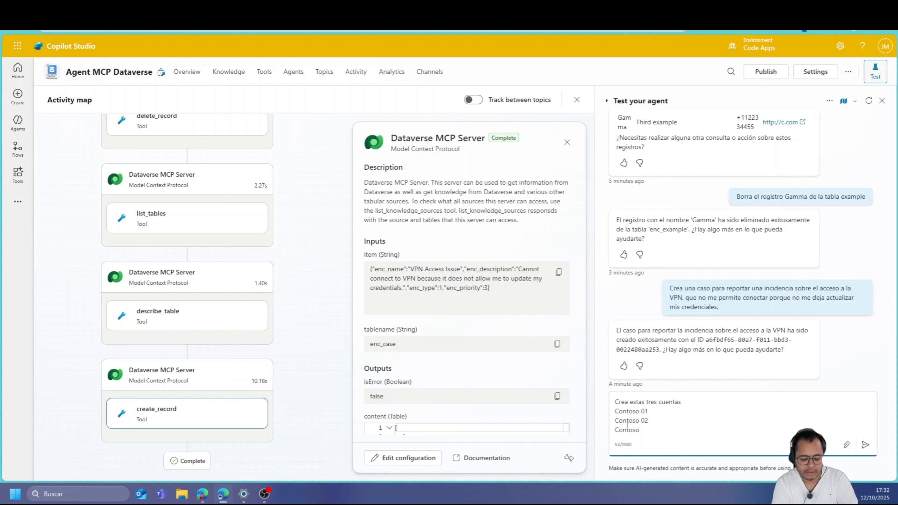
text(03)
key(Return)
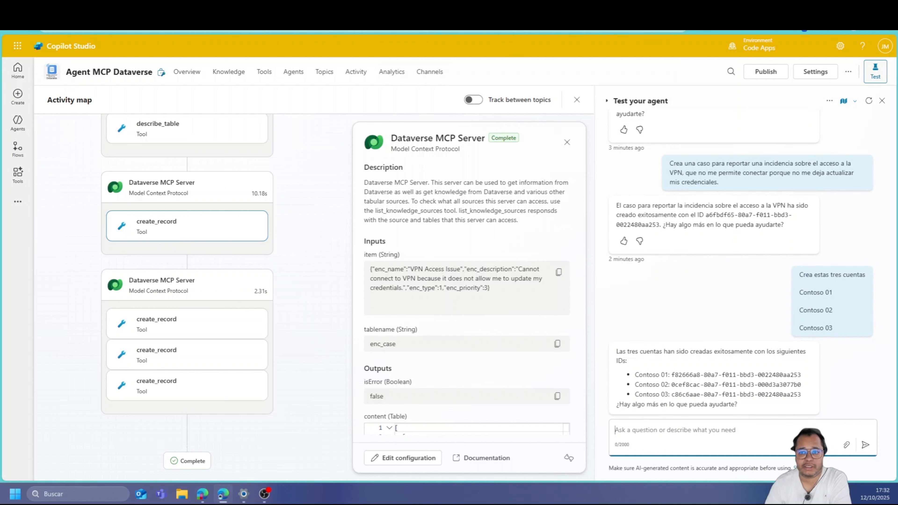
key(ctrl+Tab)
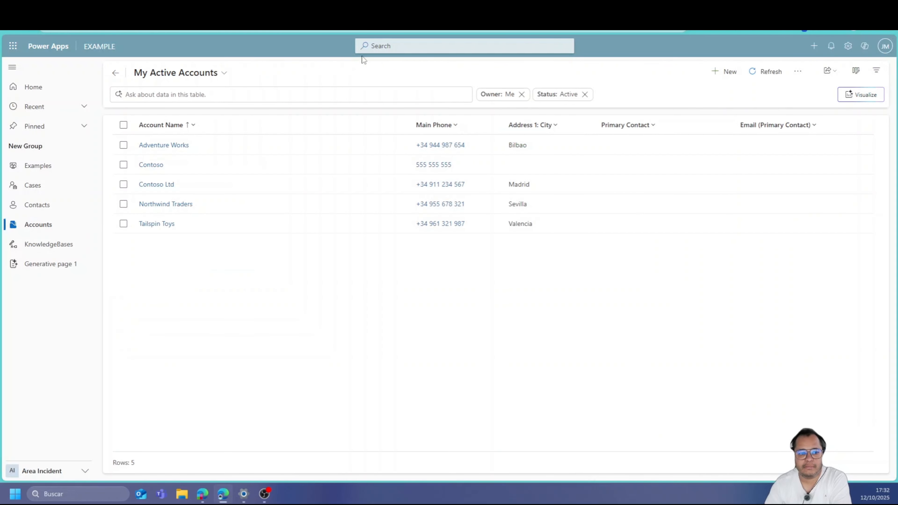
Refresh My Active Accounts so Contoso 01–03 appear, then return to the agent chat
click(756, 72)
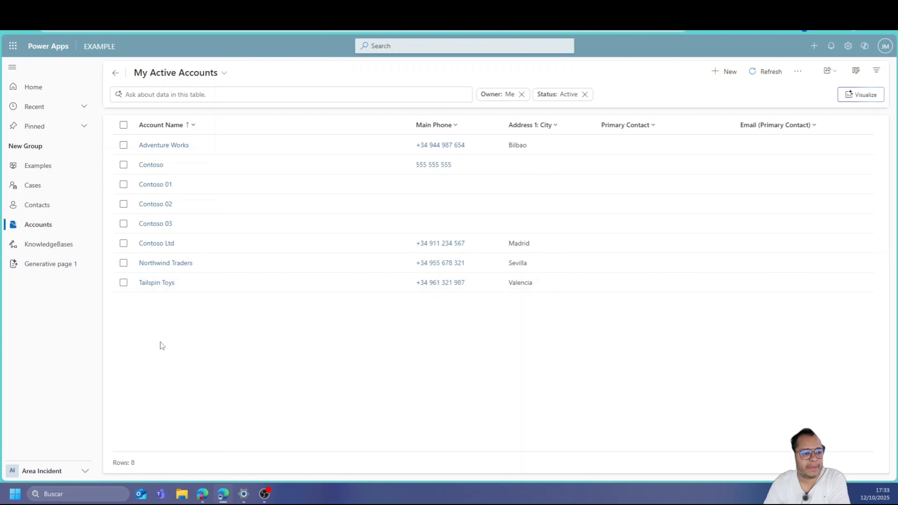
key(ctrl+Tab)
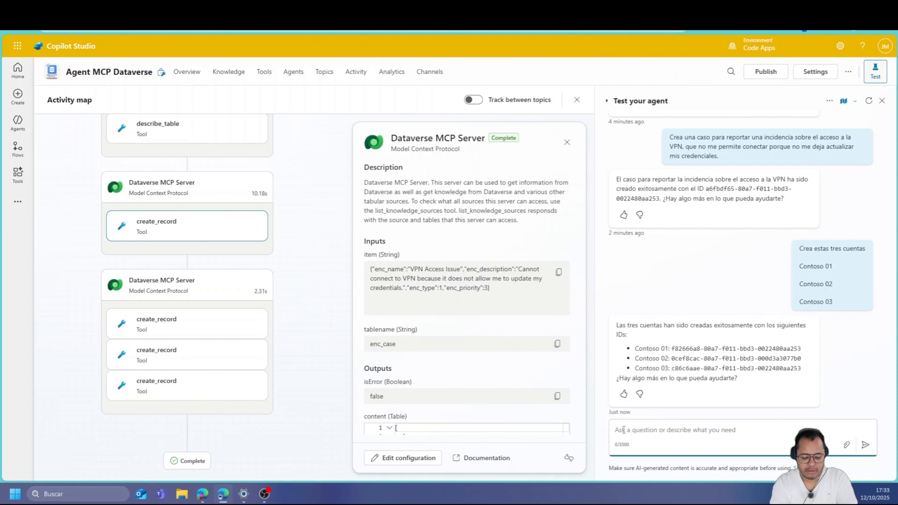
text(Elimina)
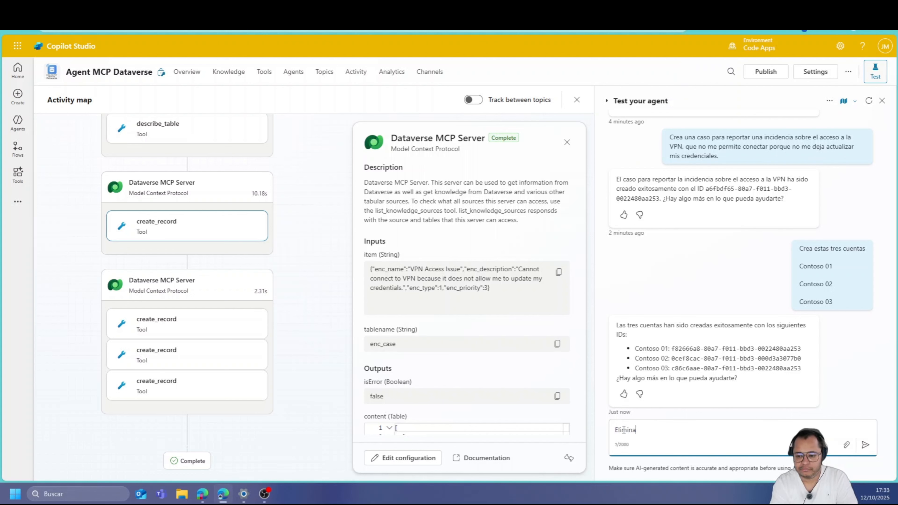
key(BackSpace)
key(BackSpace)
key(BackSpace)
key(BackSpace)
key(BackSpace)
key(BackSpace)
key(BackSpace)
Ask the agent to update Contoso 01 with a new mobile number and address Barcelona
text(A)
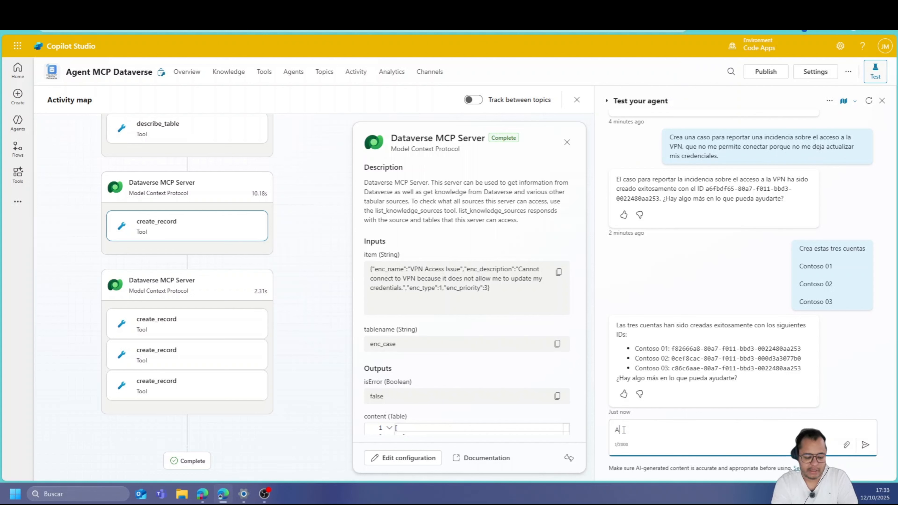
text(ctualiza los)
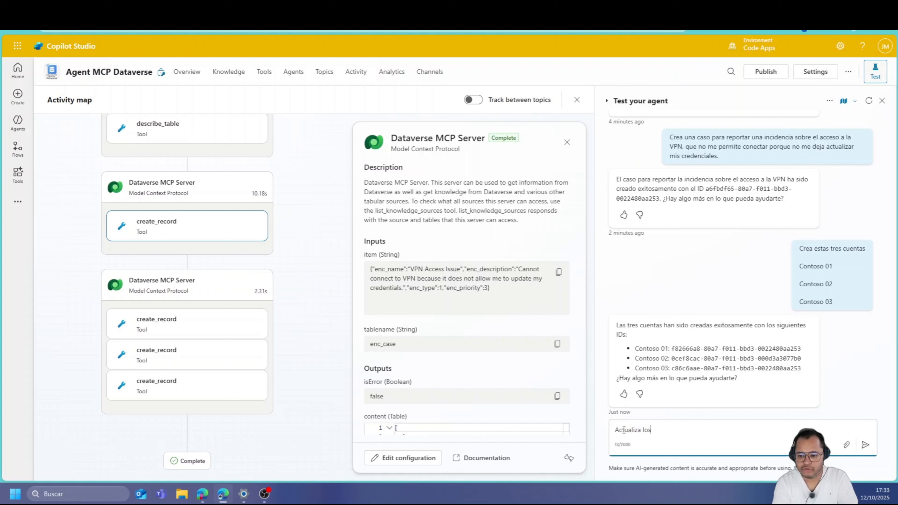
text( datos de CO)
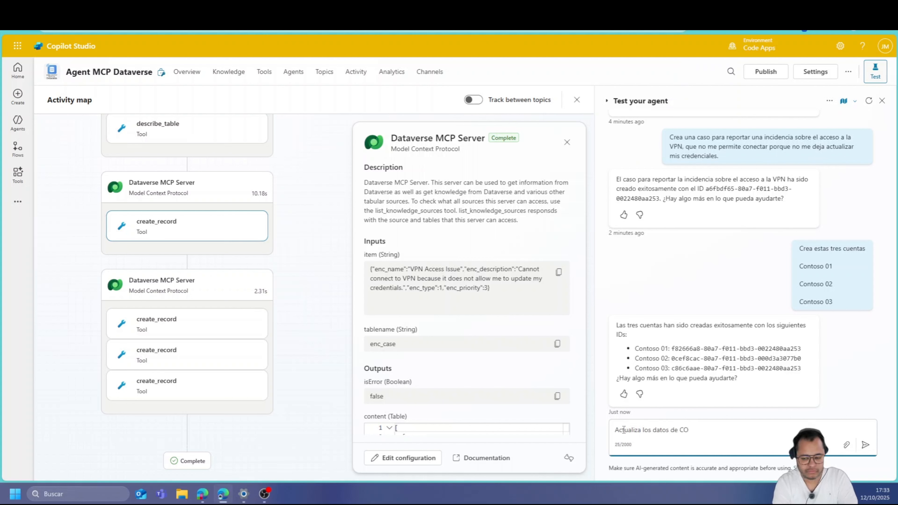
key(BackSpace)
text(ontoso)
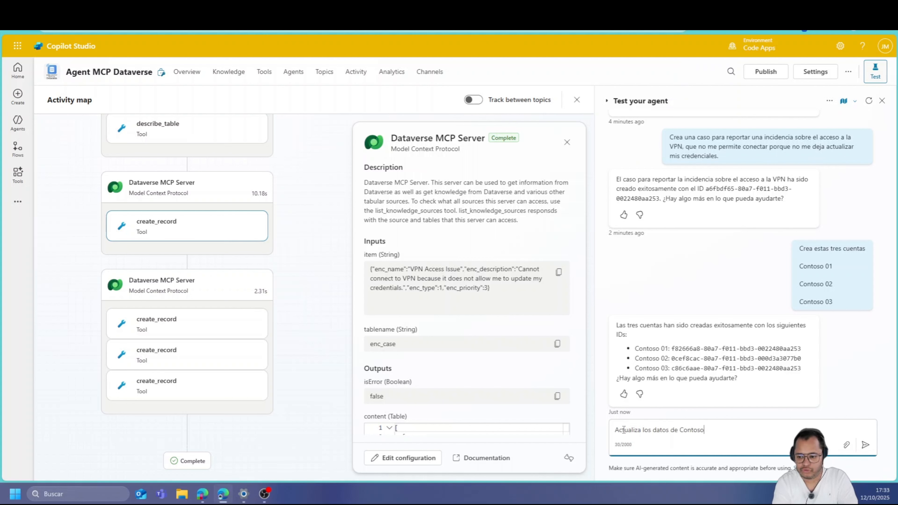
text( 01, i)
text(ndicando que el móvil es 555-555-555)
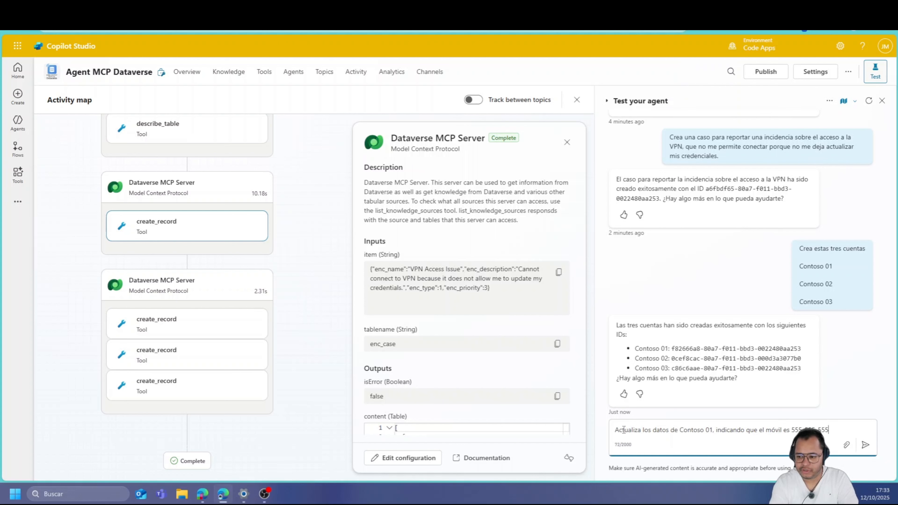
text(irecci)
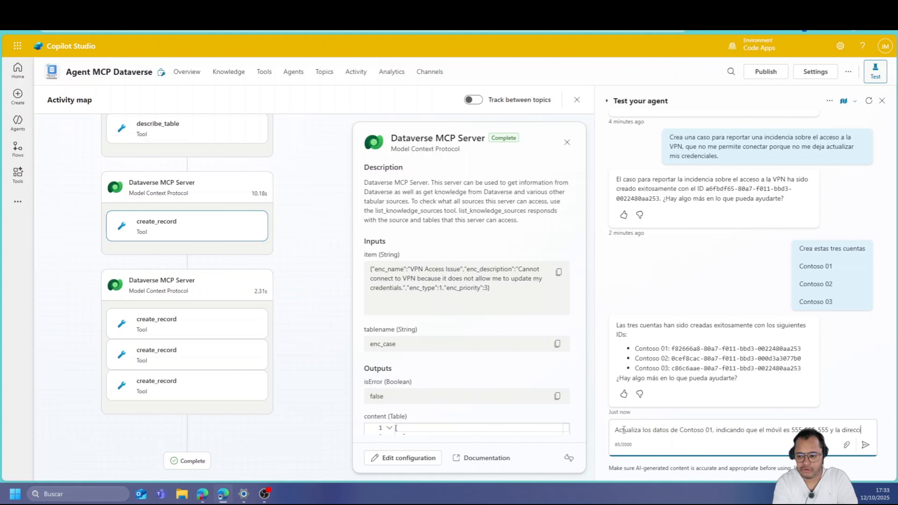
text(ón es barcelona)
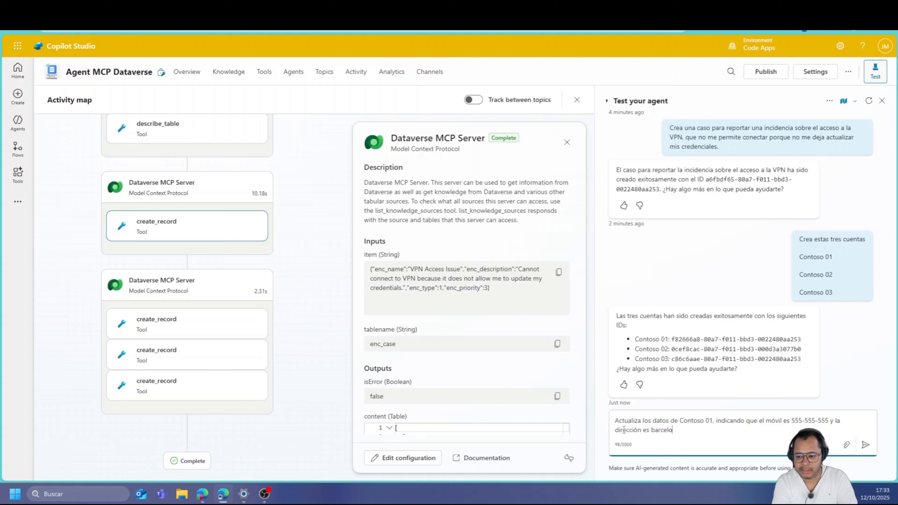
key(Return)
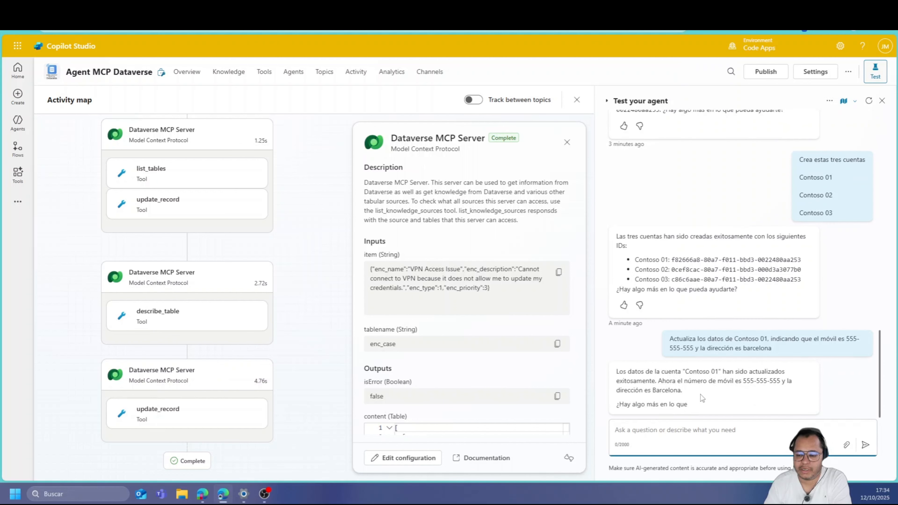
click(456, 8)
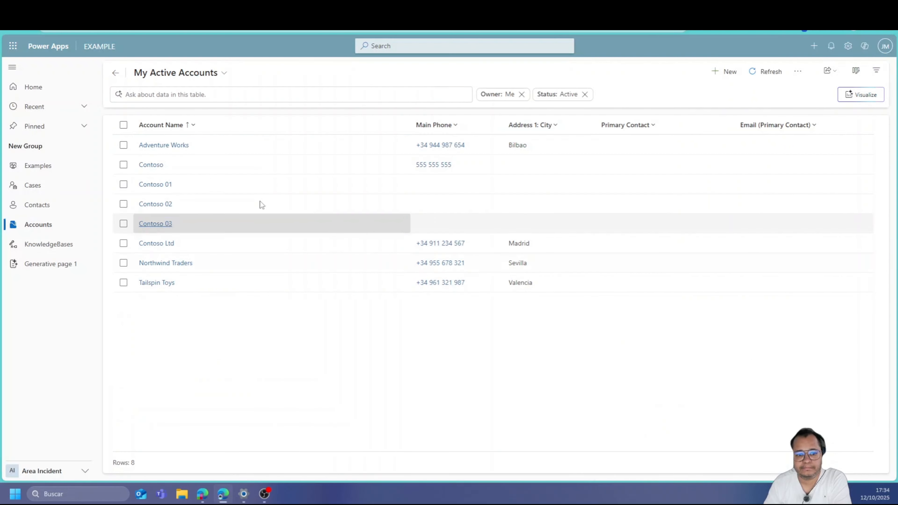
Refresh My Active Accounts to verify Contoso 01's new mobile and Barcelona address, then return to Copilot Studio
click(775, 70)
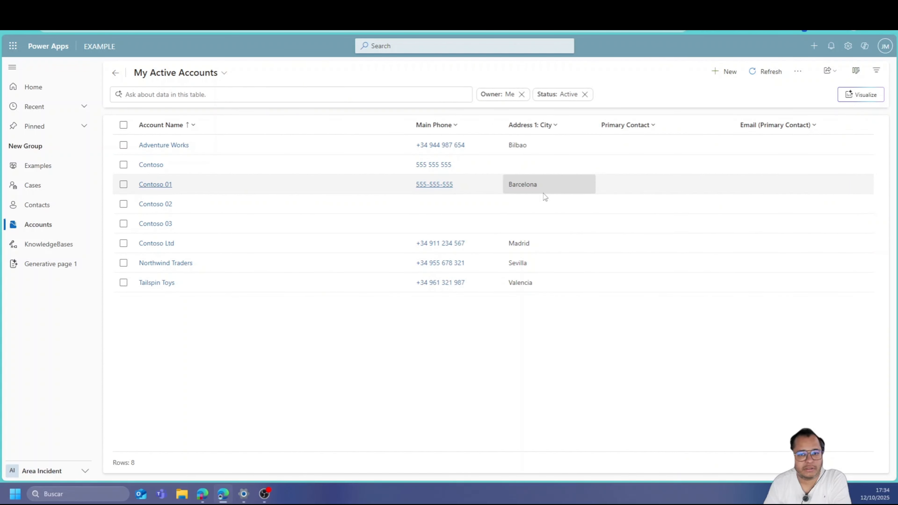
click(247, 9)
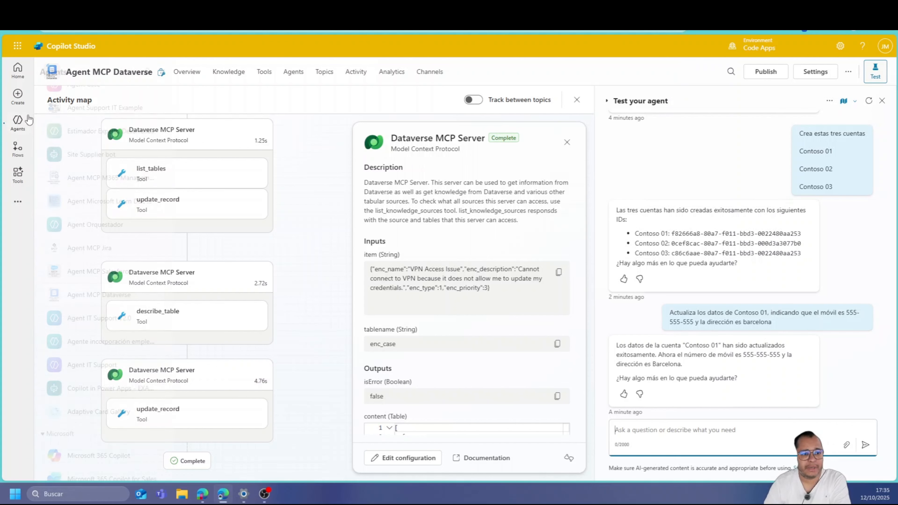
click(17, 121)
Open Agent MCP Salesforce from the agents list, then switch to the Salesforce Service home page
click(28, 120)
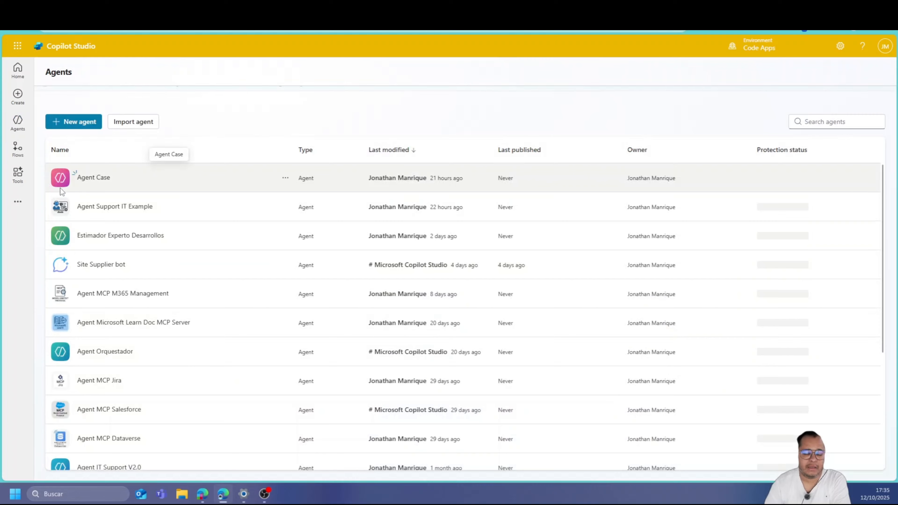
scroll(106, 371, down, 5)
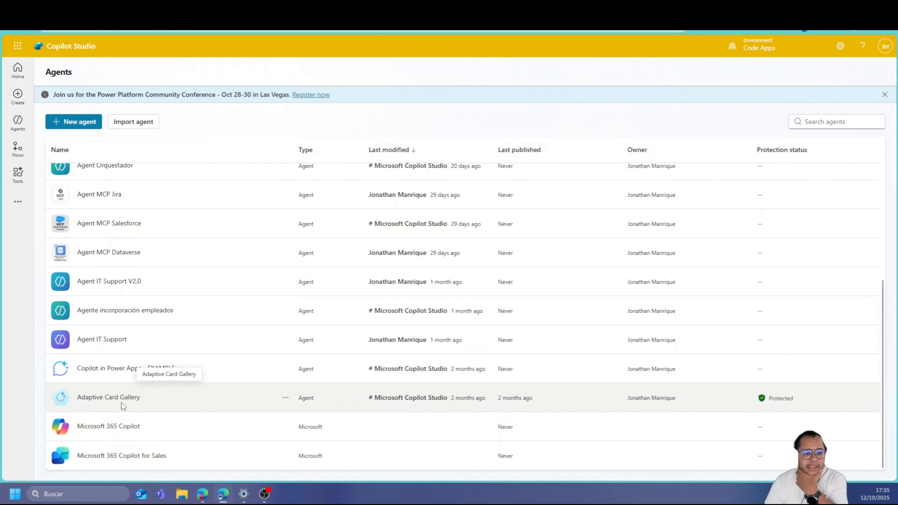
scroll(121, 402, up, 1)
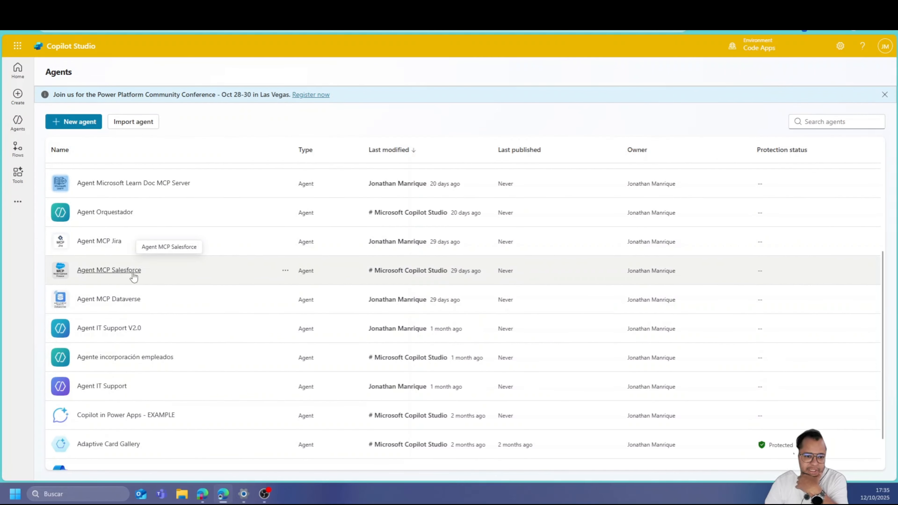
click(133, 276)
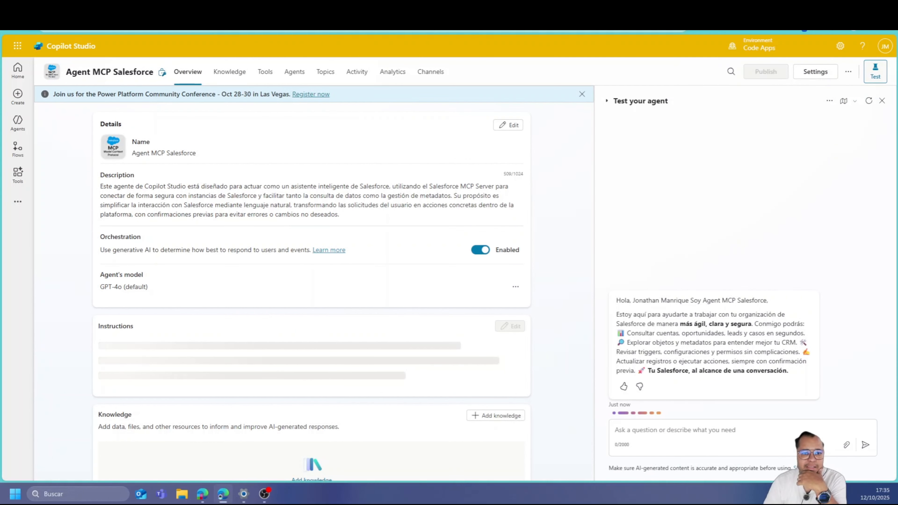
click(191, 9)
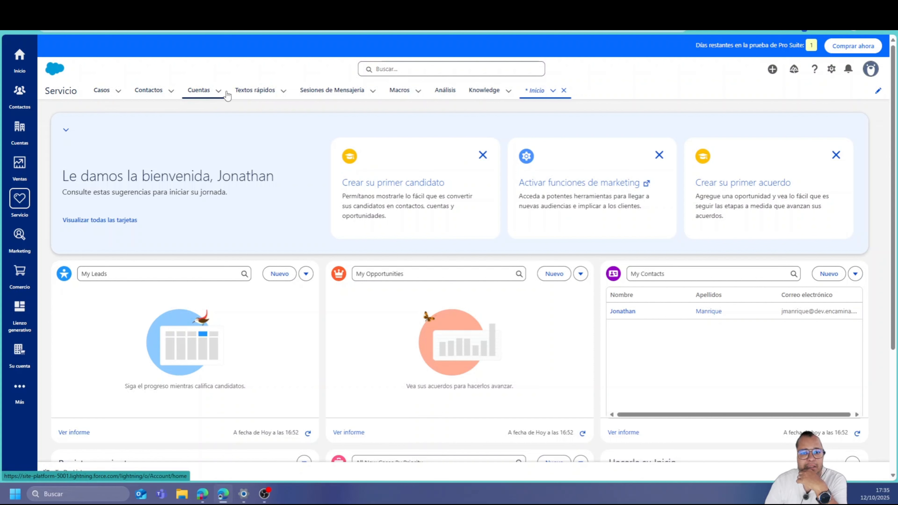
Show Salesforce's Todos los casos abiertos list, then return to the Agent MCP Salesforce overview
click(171, 91)
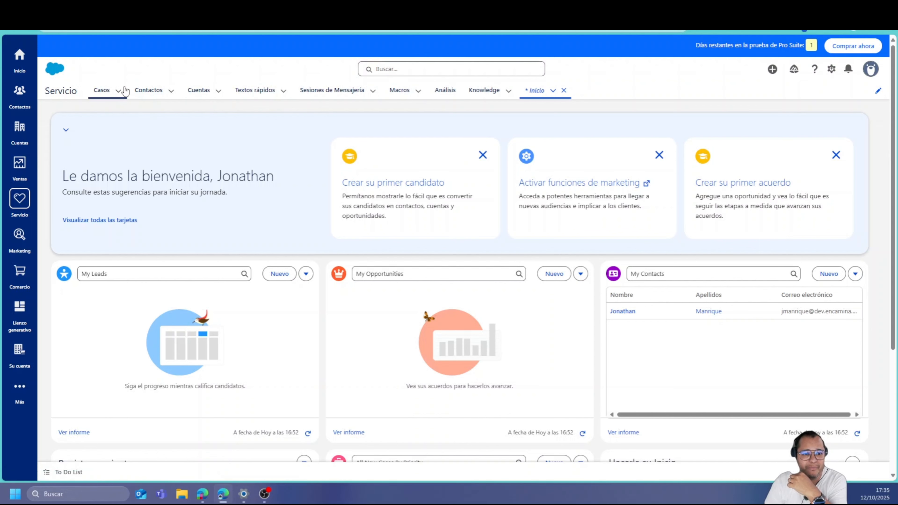
click(119, 92)
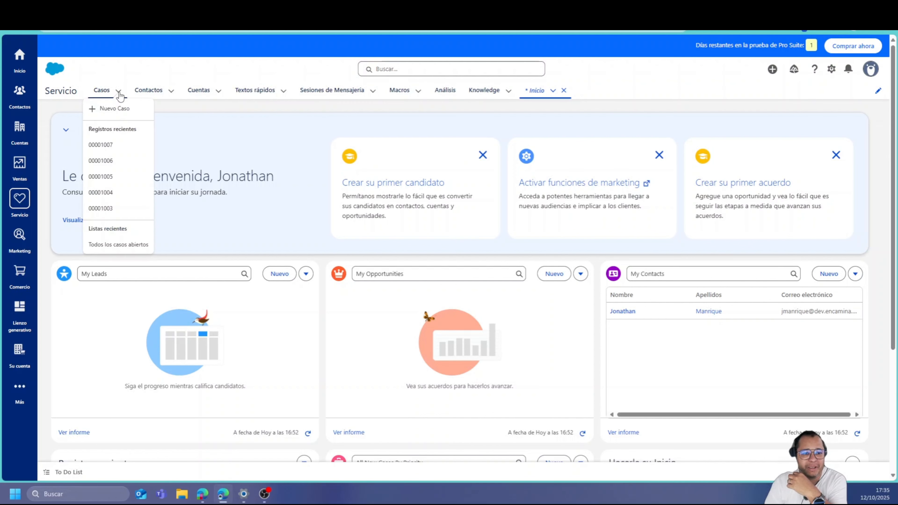
click(114, 246)
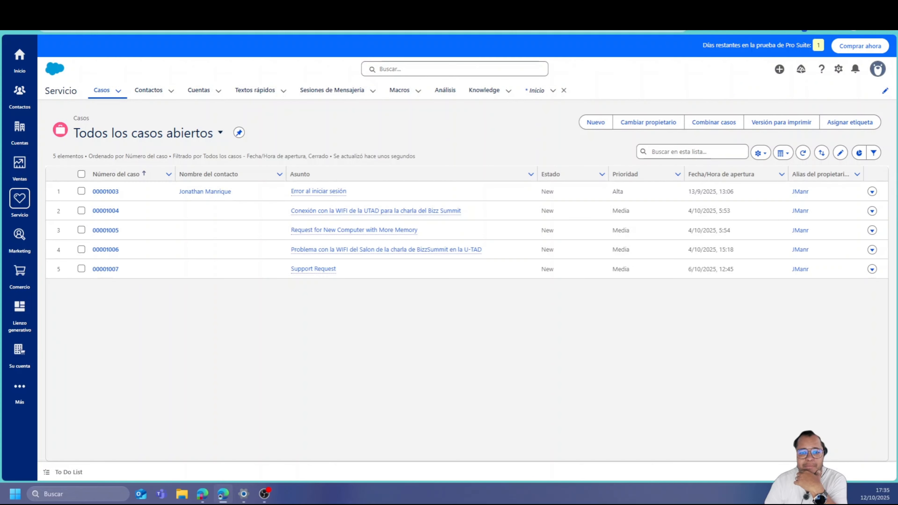
click(301, 10)
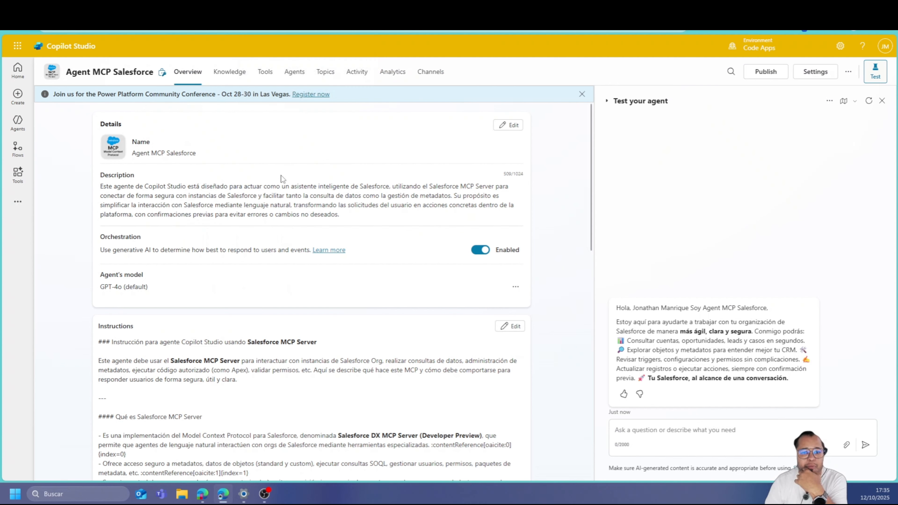
Review the MCP server for Salesforce tool's actions, such as GetCases, PostCase and PatchCase
click(266, 72)
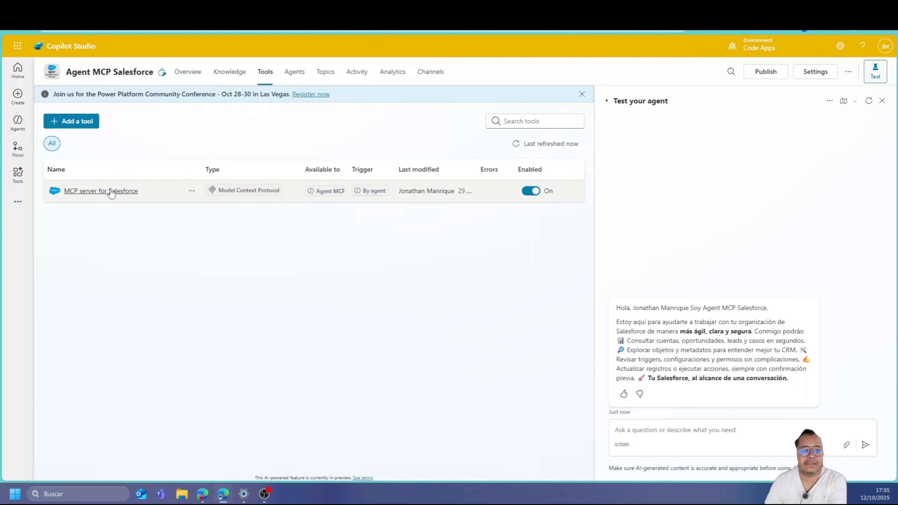
click(93, 195)
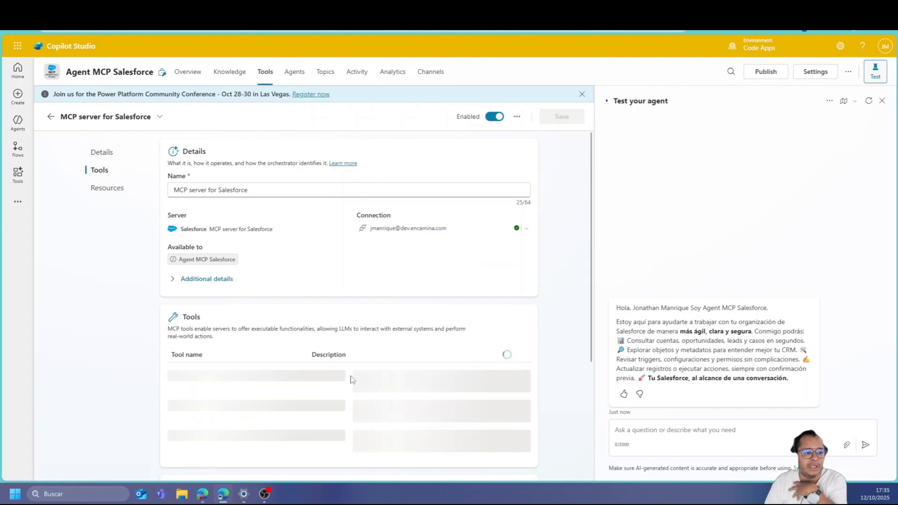
scroll(351, 376, down, 5)
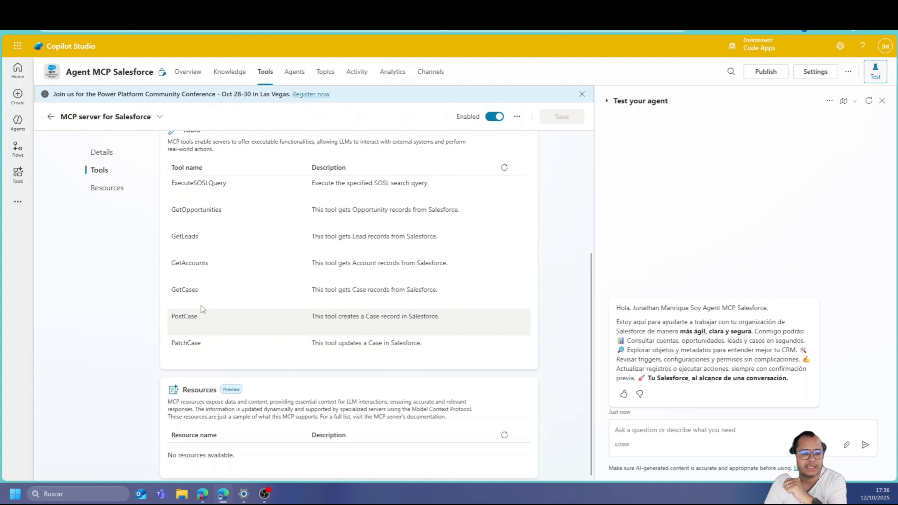
scroll(369, 309, down, 1)
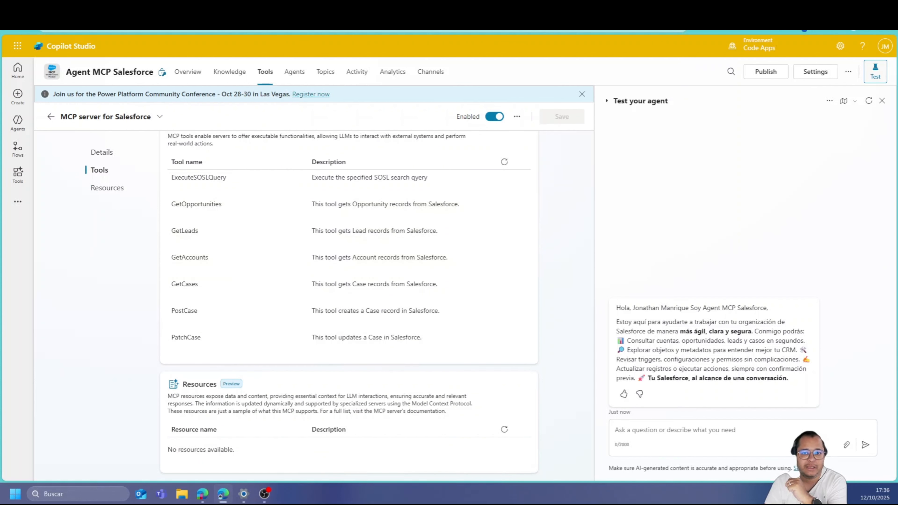
click(227, 8)
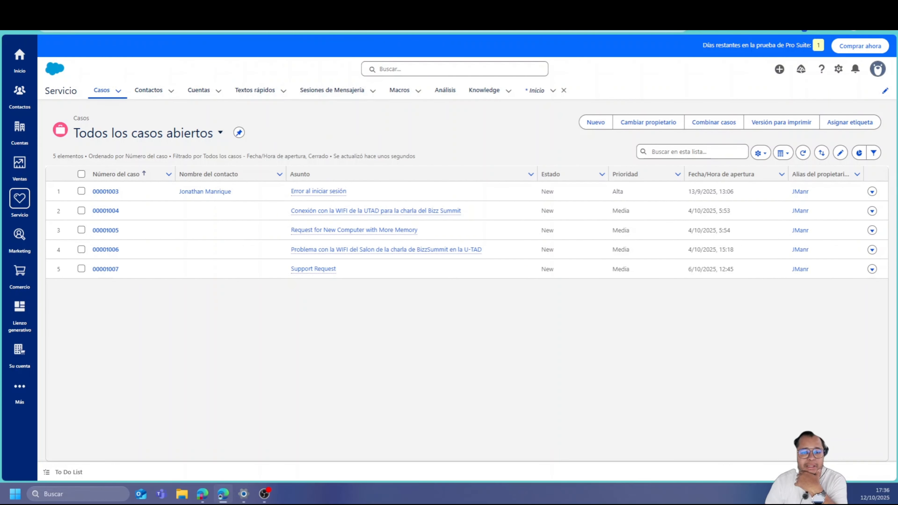
click(134, 8)
click(646, 422)
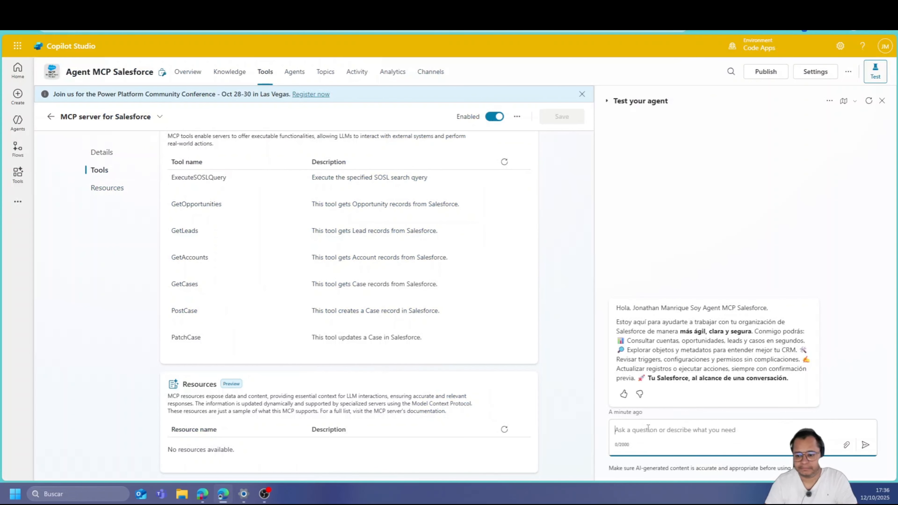
Ask the agent 'Dame una lista de las 5 cuentas principales que esten activas' and open the connection manager
text(TDame)
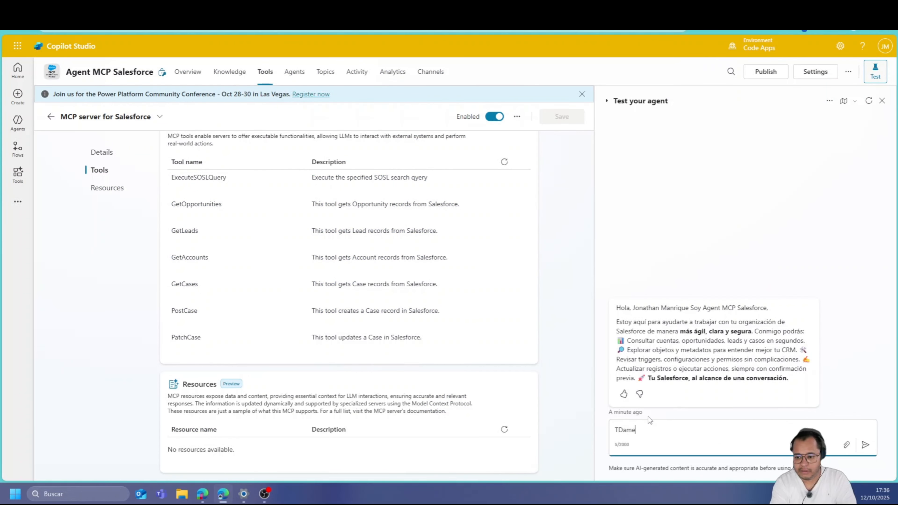
key(BackSpace)
key(BackSpace)
key(BackSpace)
key(BackSpace)
key(BackSpace)
text(Dame una l)
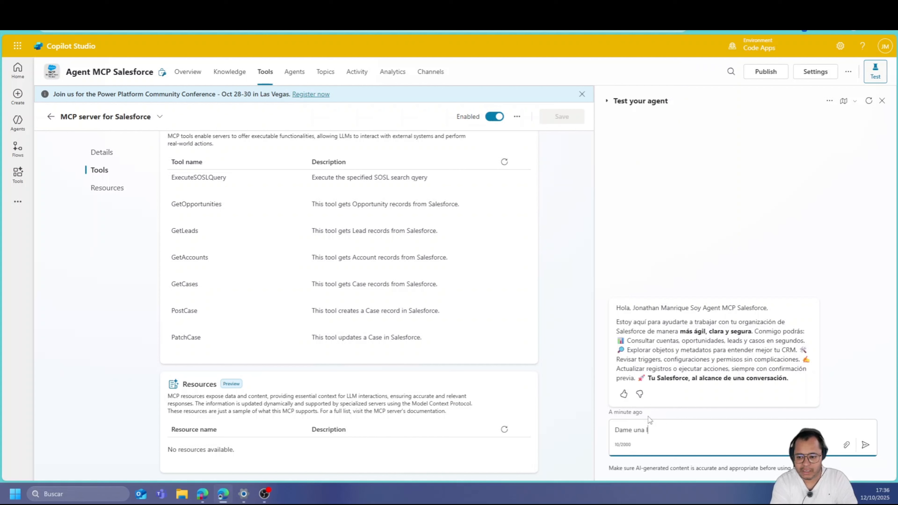
text(ista de las 5)
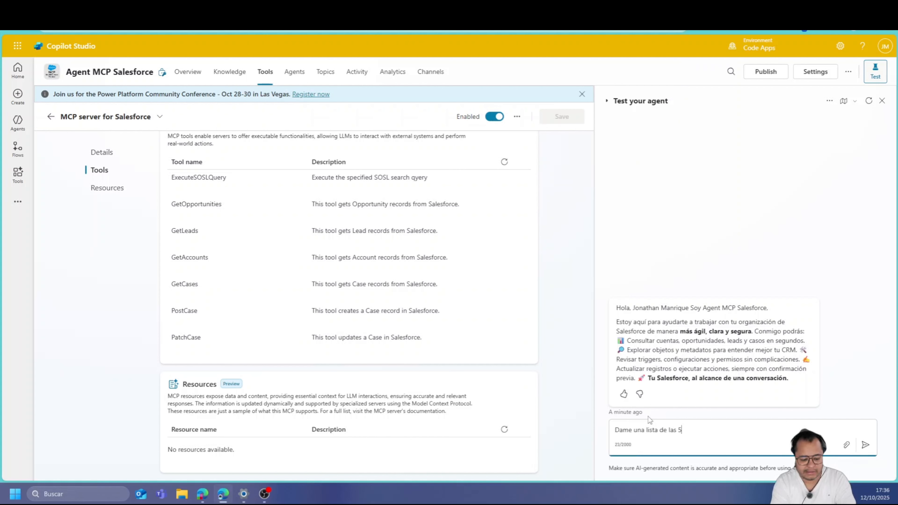
text( cuentas princip)
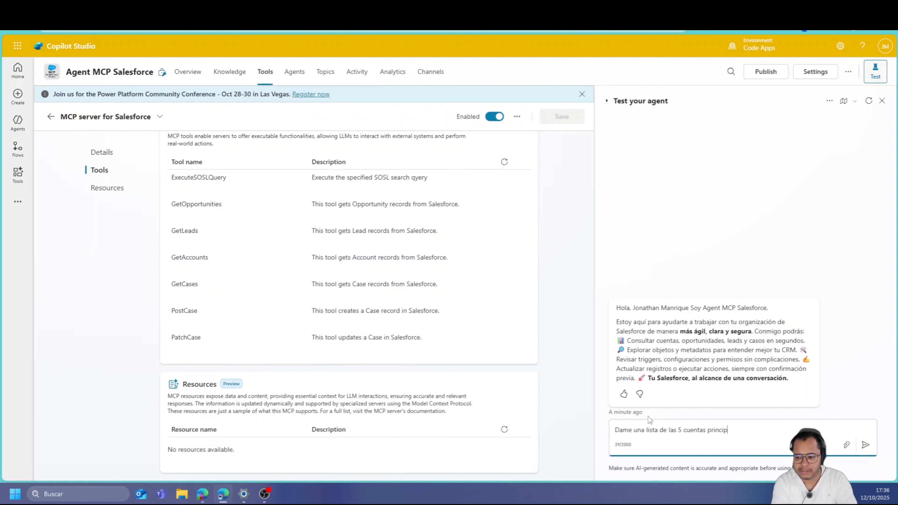
text(ales que esten a)
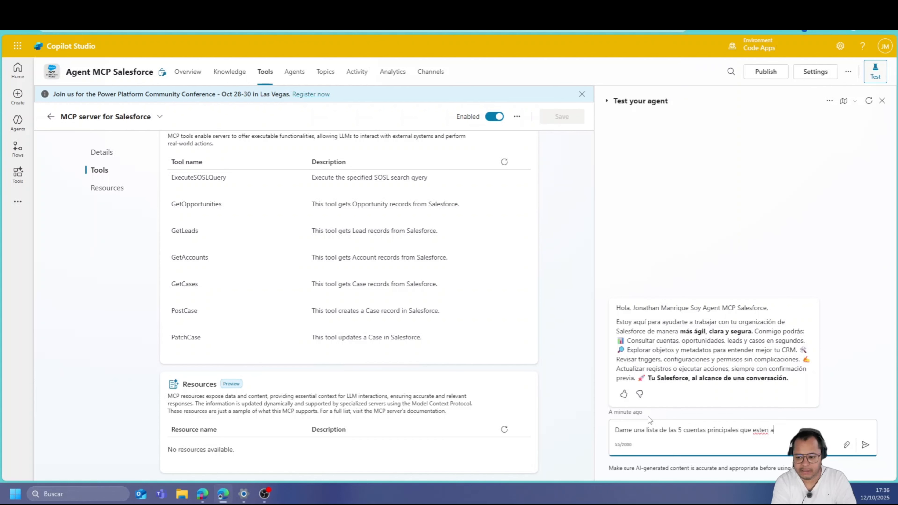
text(ctivas)
key(Return)
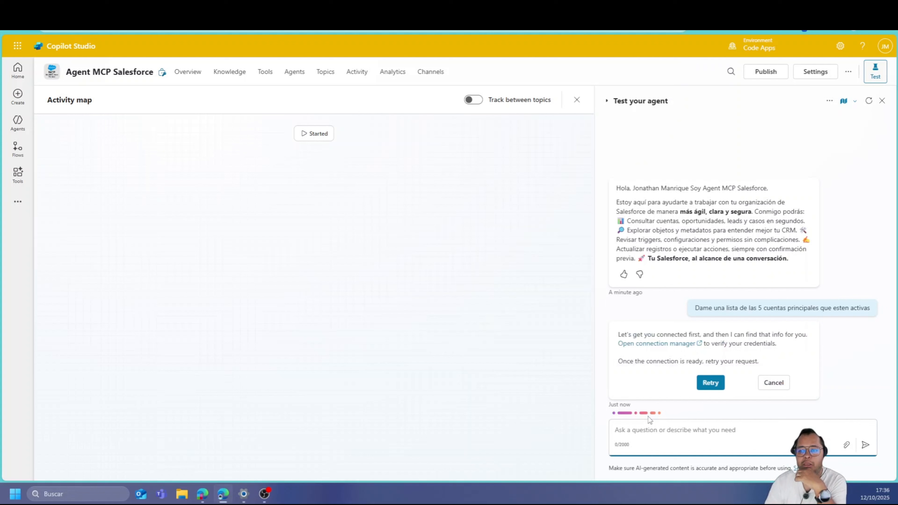
click(679, 342)
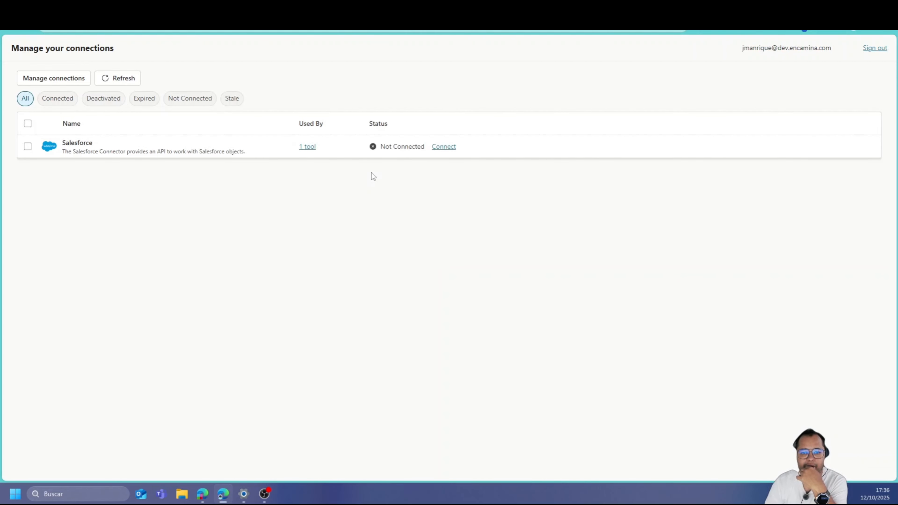
Connect the Salesforce connection, then return to the Copilot Studio agent's test chat
click(454, 146)
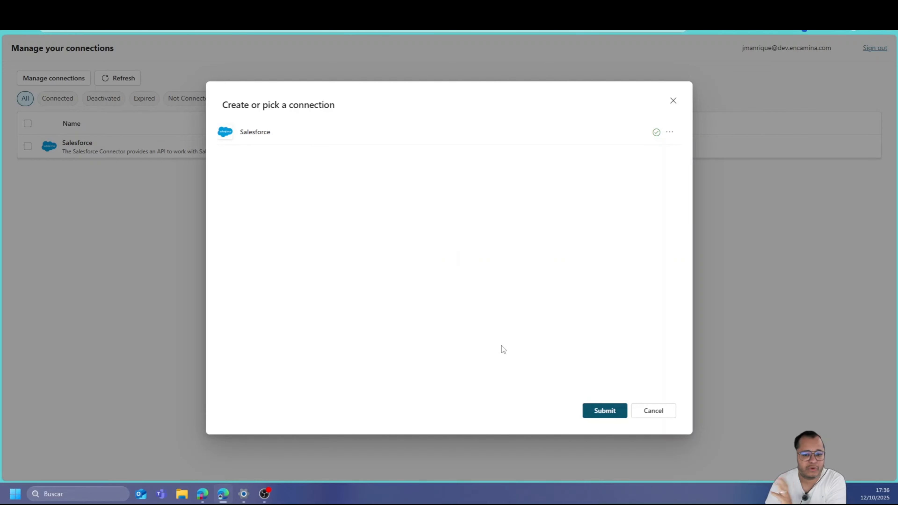
click(604, 414)
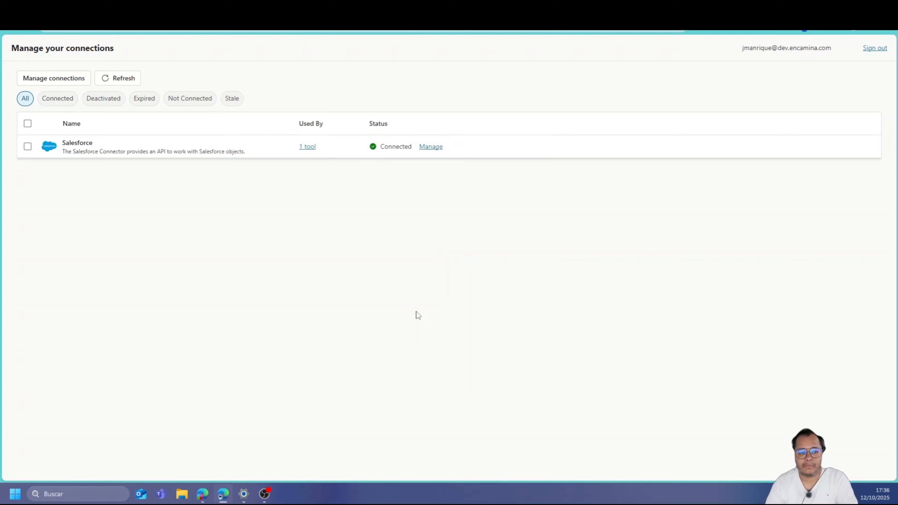
key(ctrl+shift+Tab)
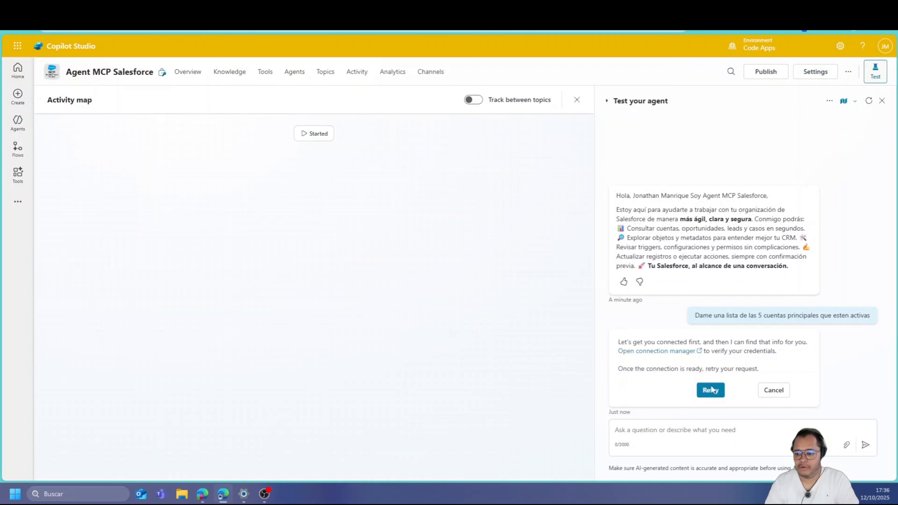
Retry the request, then resend the 5 main accounts question without the active-only condition
click(711, 390)
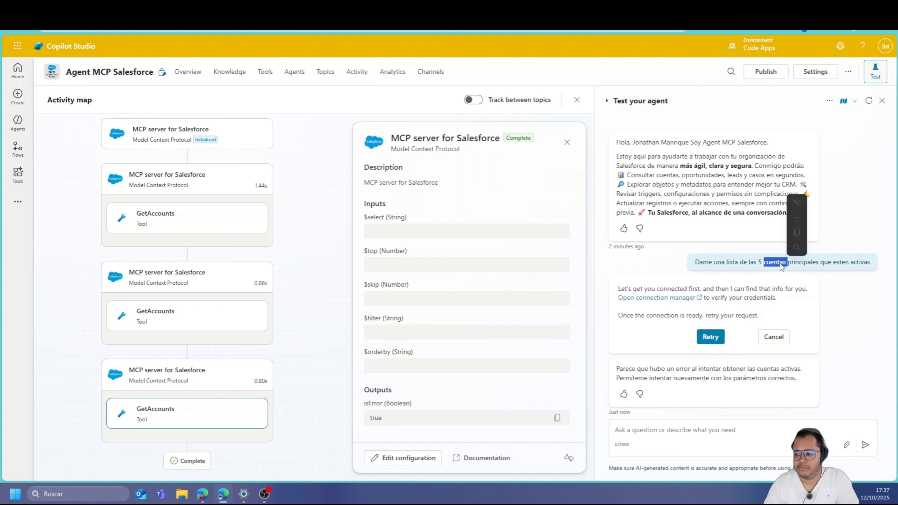
triple_click(779, 262)
key(ctrl+c)
click(675, 435)
key(ctrl+v)
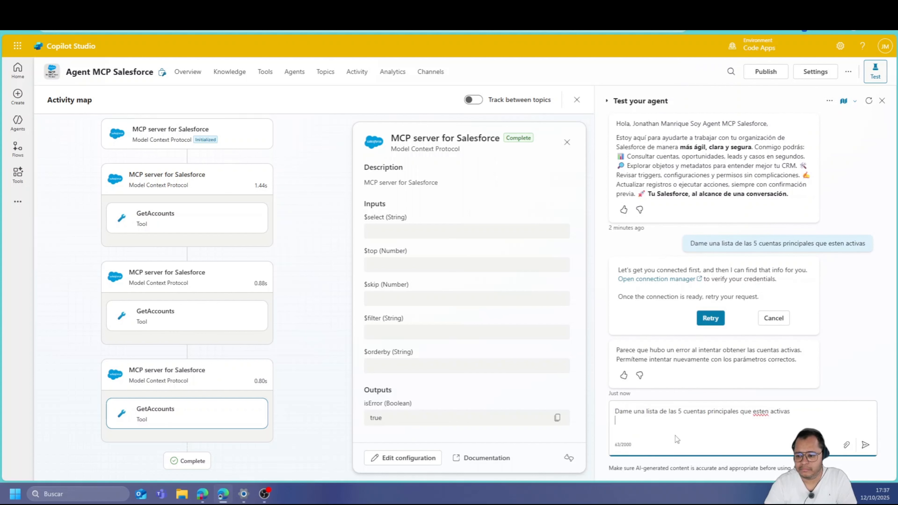
key(ctrl+shift+Left)
key(ctrl+shift+Left)
key(ctrl+shift+Left)
key(BackSpace)
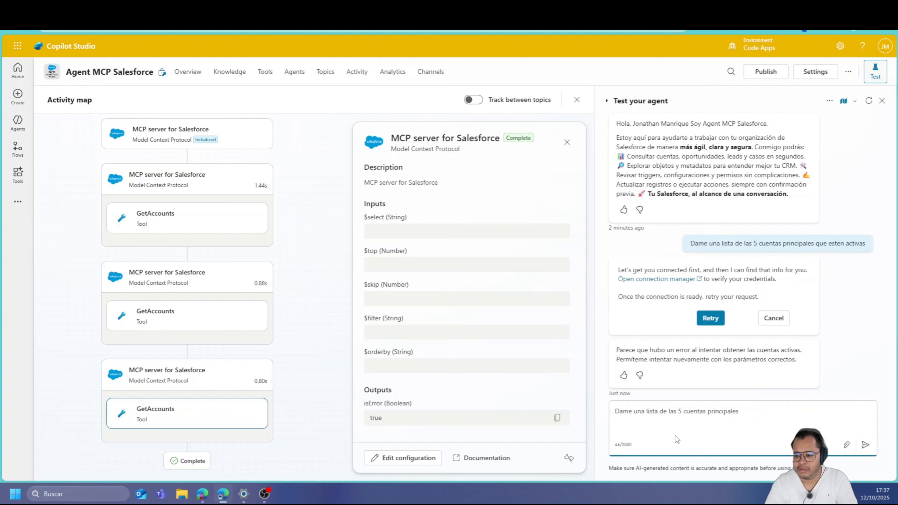
key(Return)
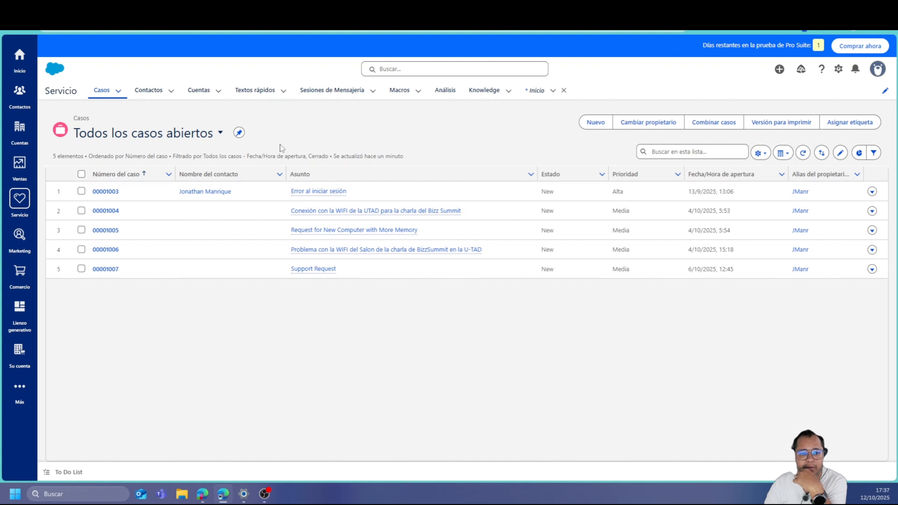
Check the Salesforce Cuentas list, then return to the Copilot Studio test chat box
click(199, 91)
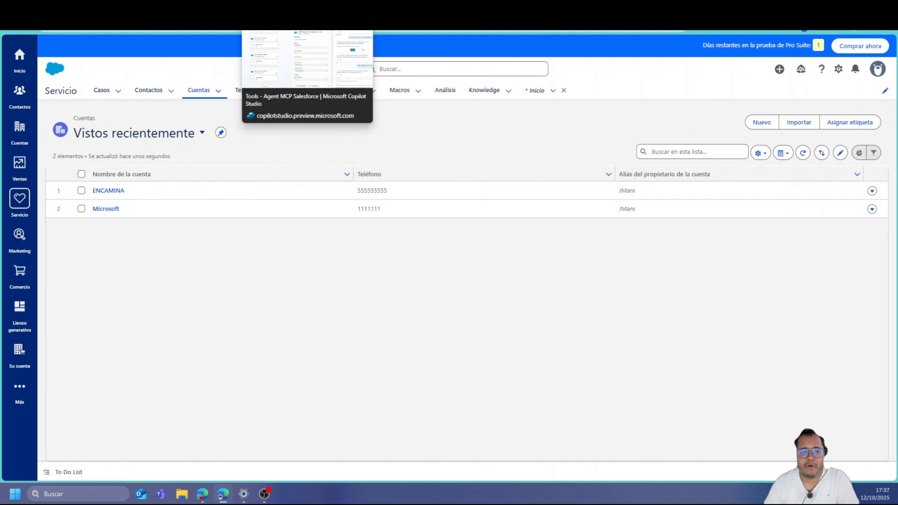
click(279, 8)
click(701, 438)
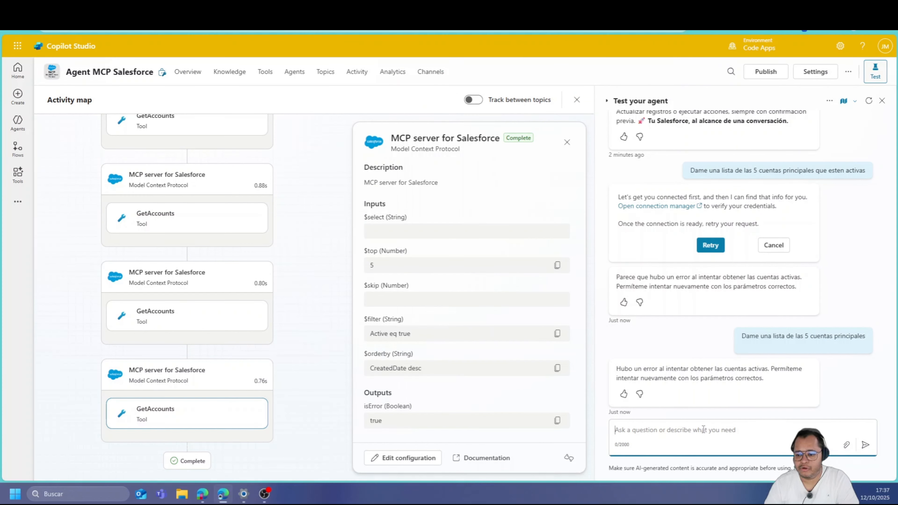
Send 'Dame el listado de cuentas' to the agent and switch to Salesforce to compare
text(Dame el )
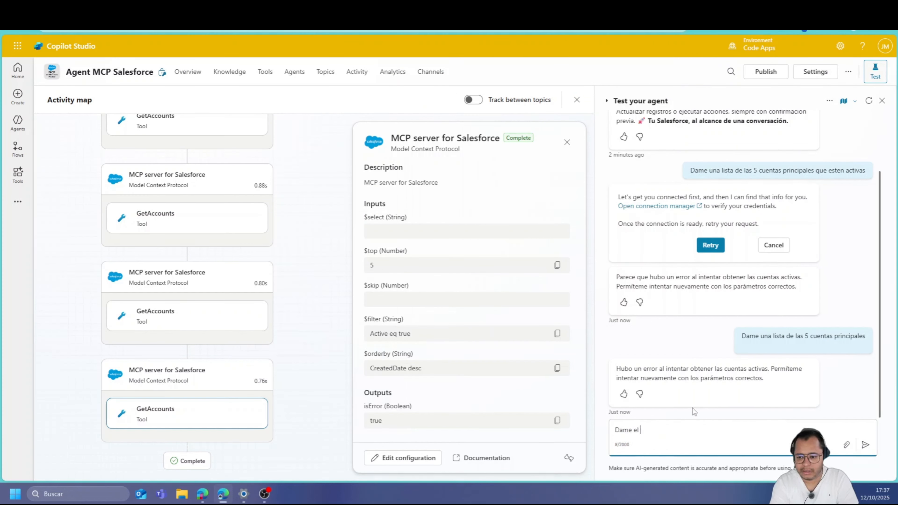
text(listado de cuentas)
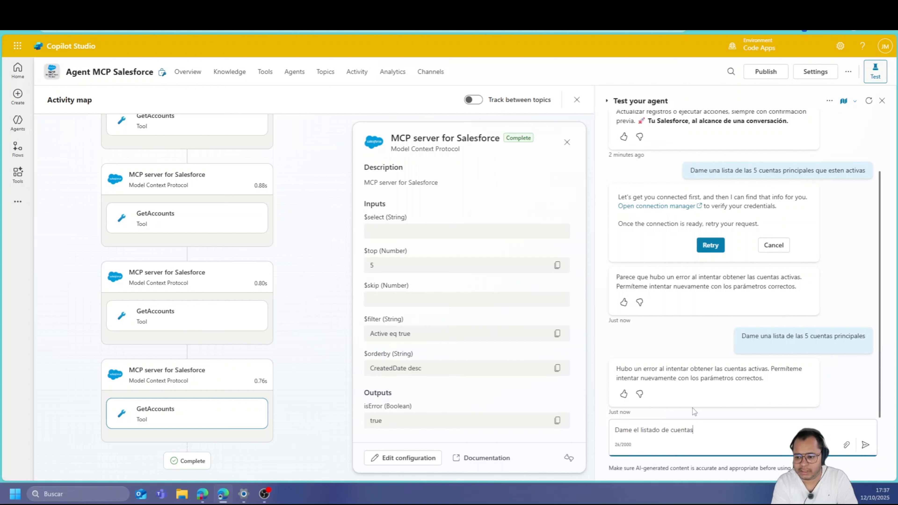
key(Return)
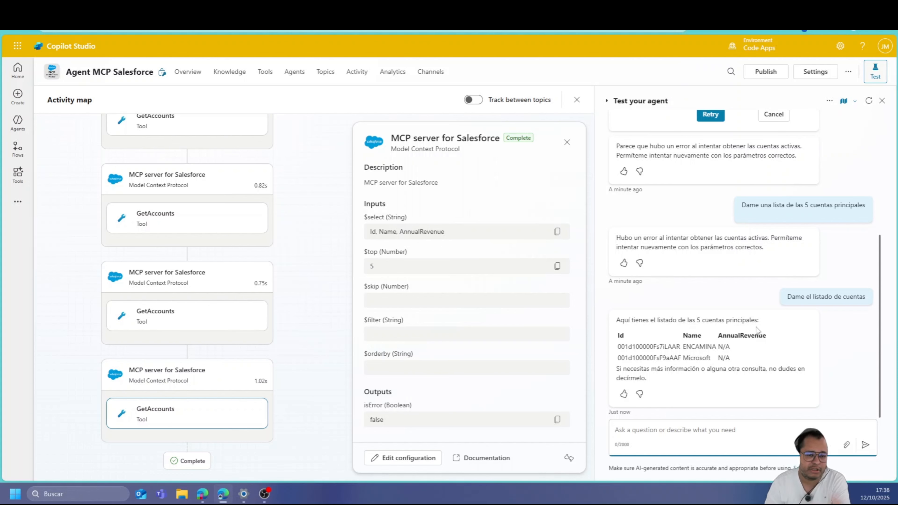
click(417, 8)
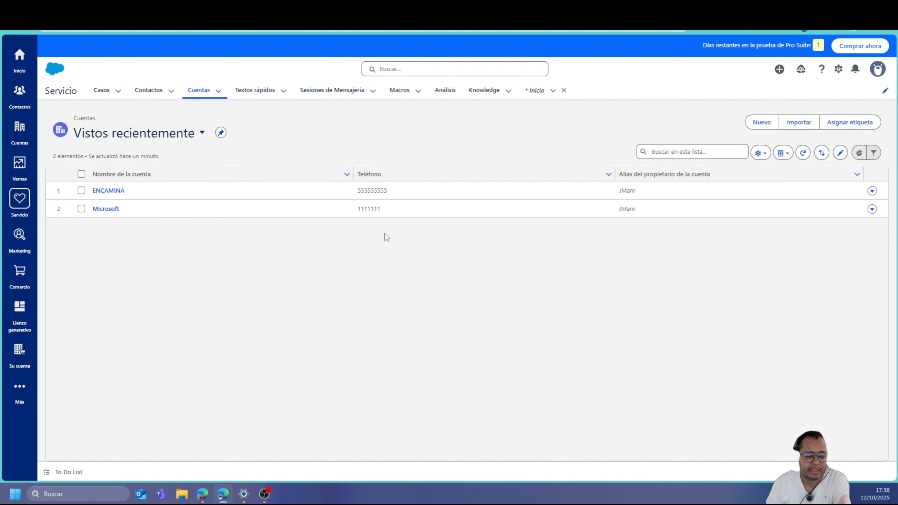
Open the Salesforce Contactos list to see the registered contacts
click(325, 8)
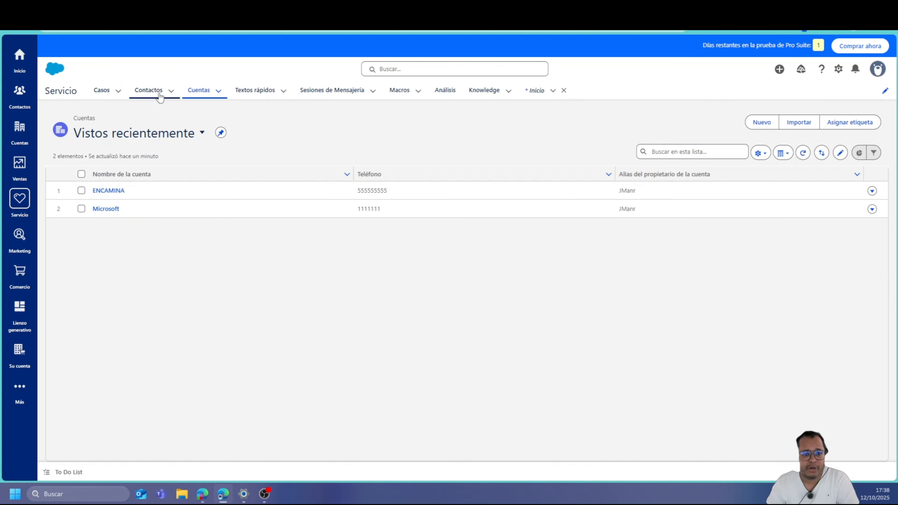
click(159, 95)
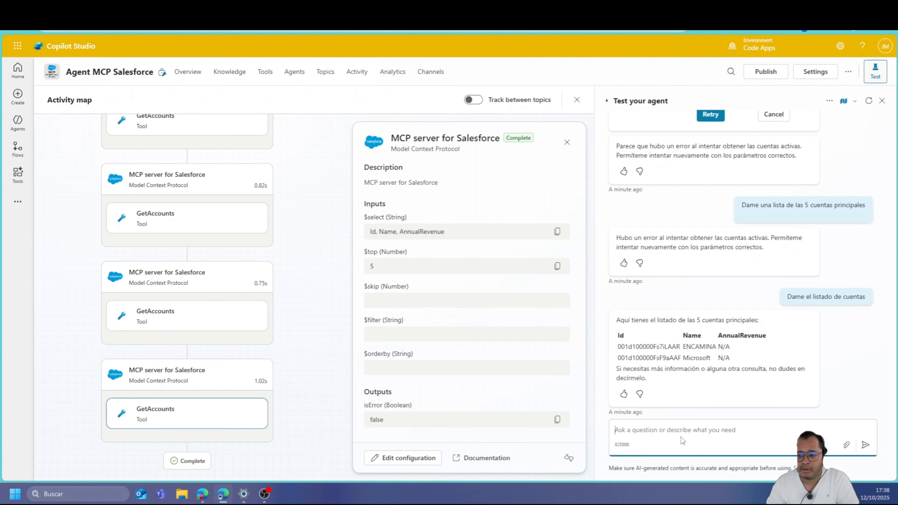
Ask the agent about contacts and their accounts, then copy and resend the question after the error
text(D)
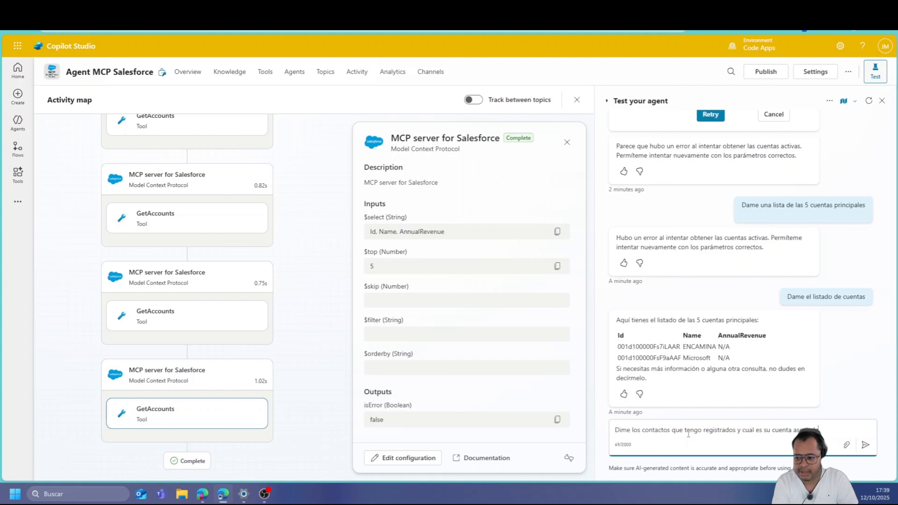
key(Return)
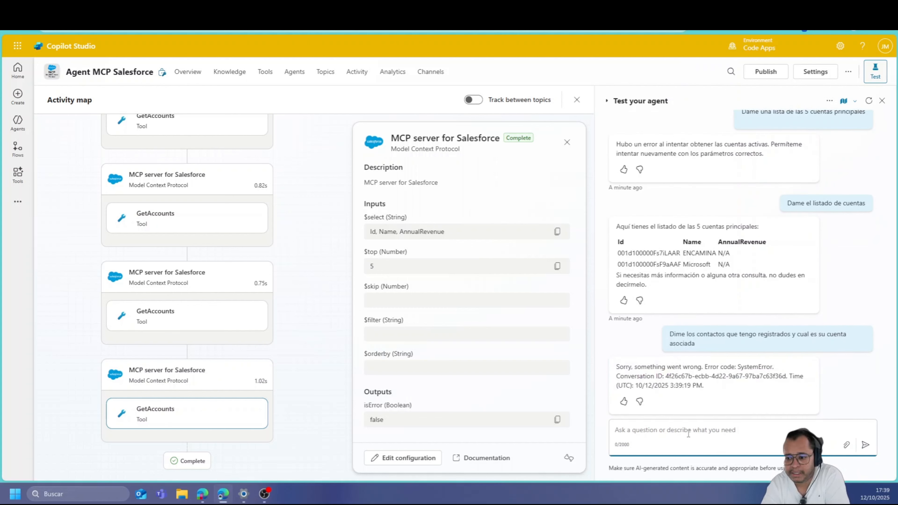
drag(706, 350, 667, 334)
click(640, 435)
key(ctrl+v)
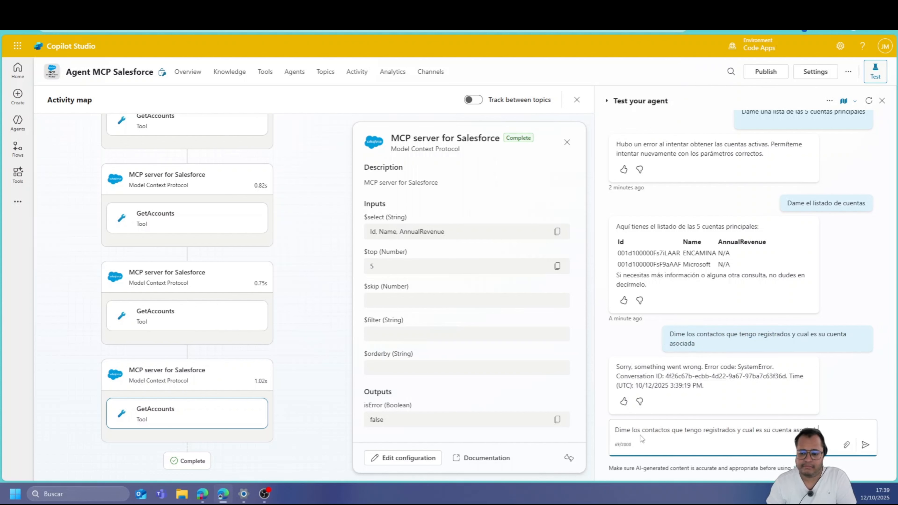
key(Return)
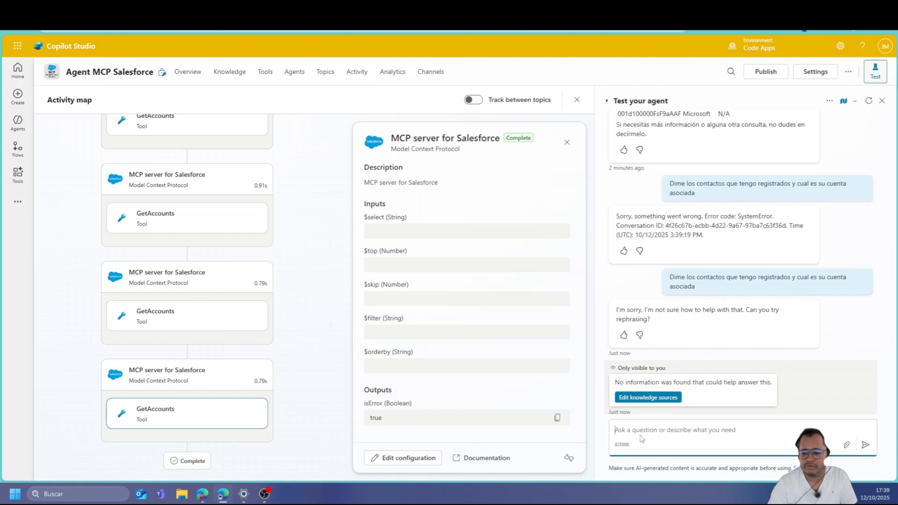
Send 'Dame los contactos registrados' and review the Name and Phone table for ENCAMINA and Microsoft
text(Dame)
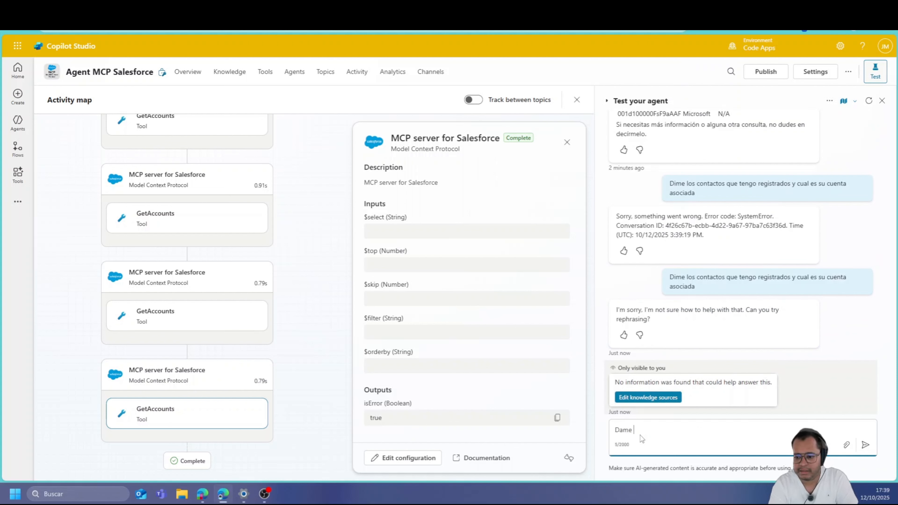
text( los contact)
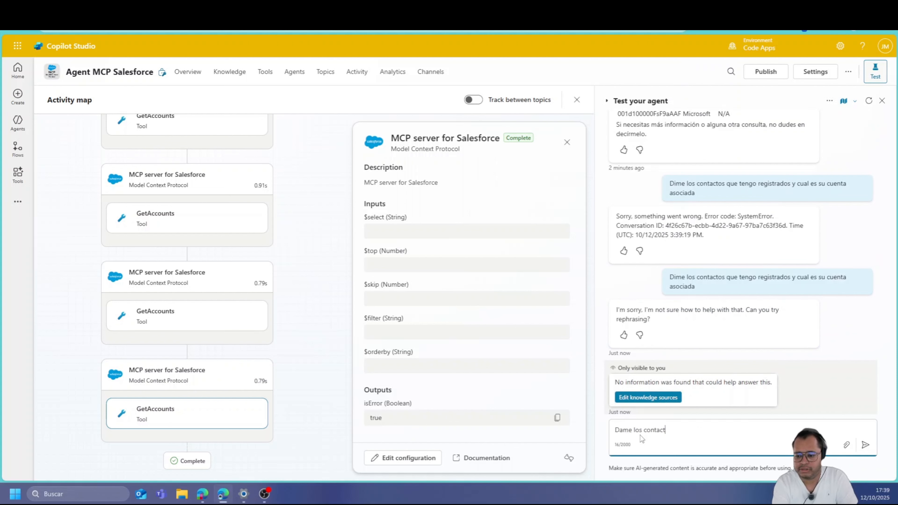
text(os registrados)
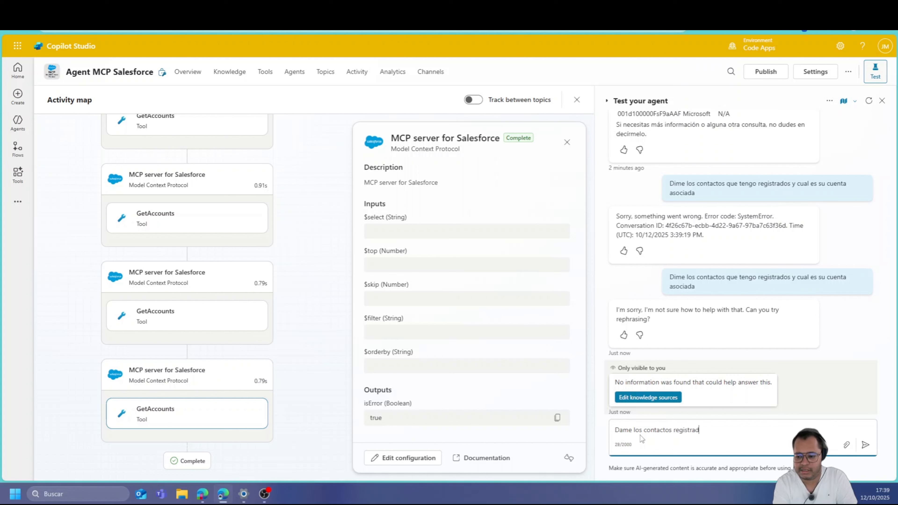
key(Return)
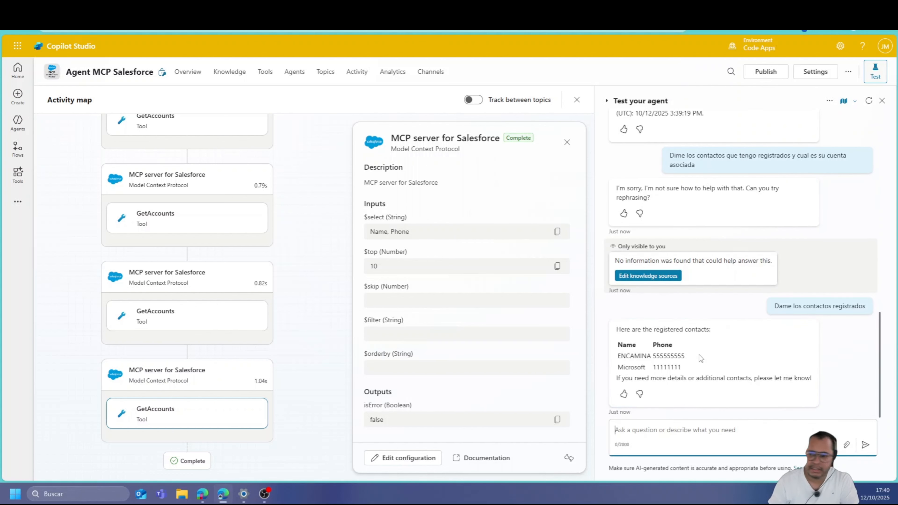
scroll(699, 358, up, 15)
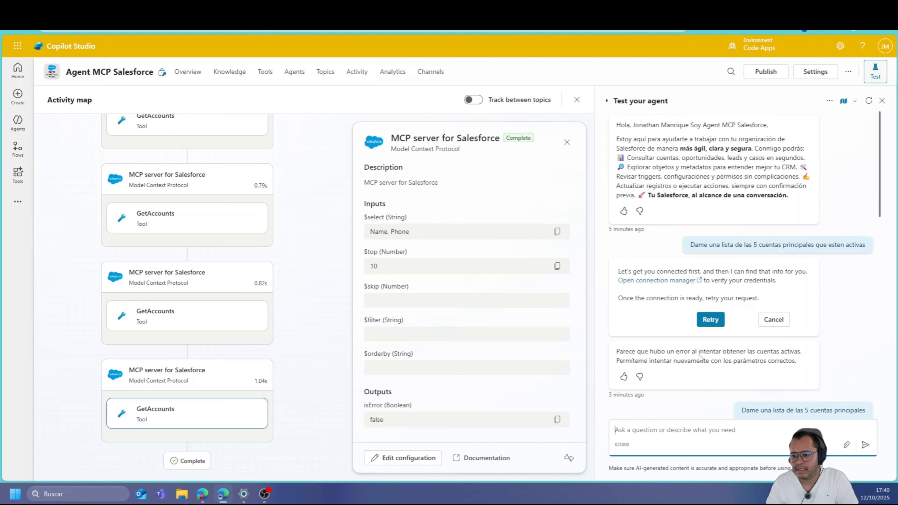
scroll(699, 357, down, 15)
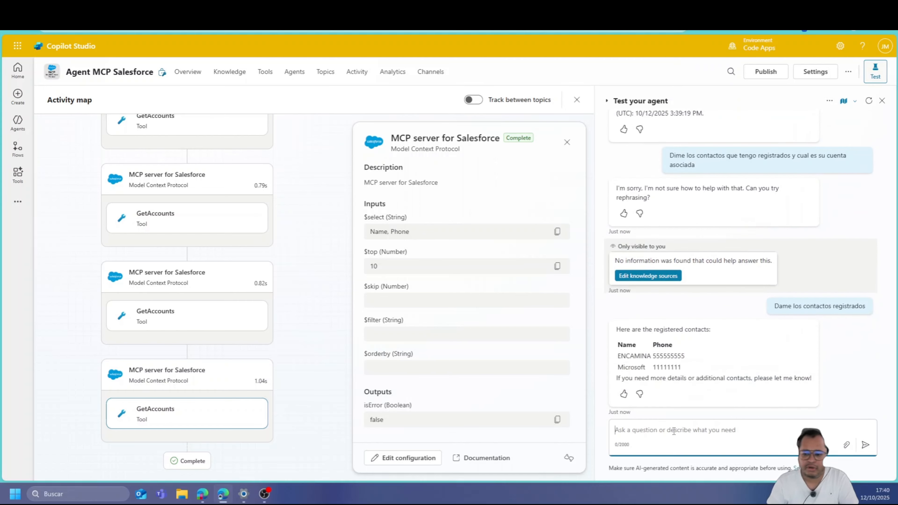
Ask the agent to create a support case saying the Salesforce agent isn't responding correctly
text(Ten)
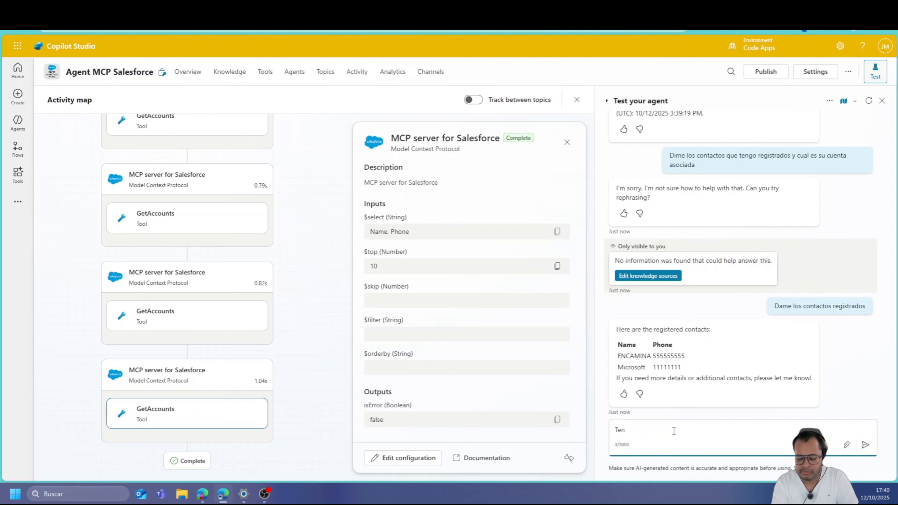
key(BackSpace)
key(BackSpace)
key(BackSpace)
text(Cr)
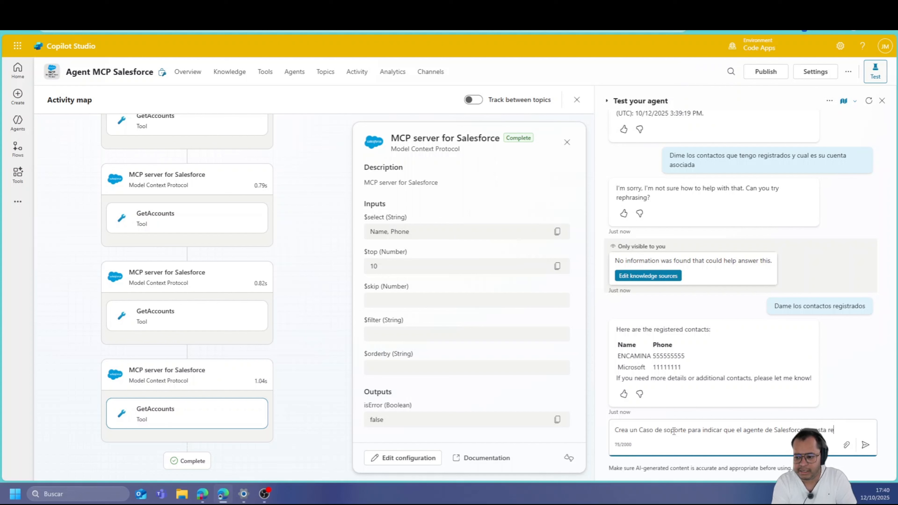
text(do ci)
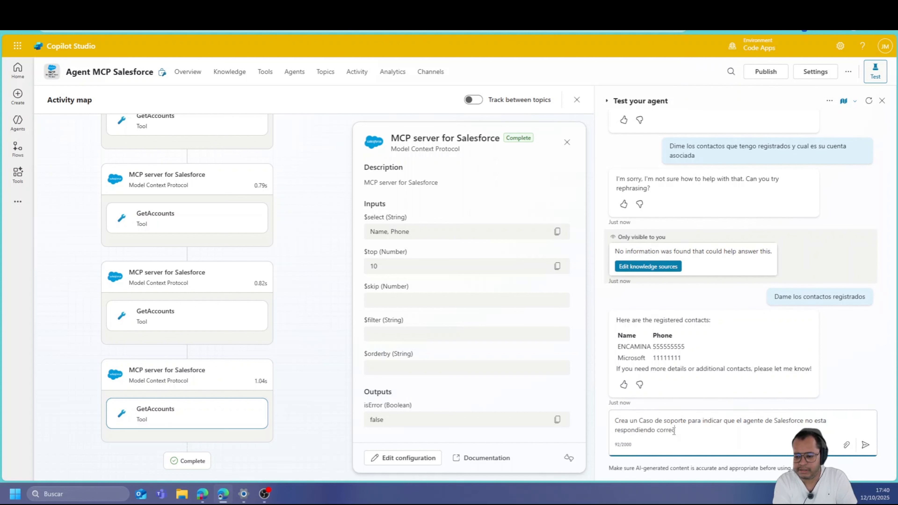
text(rrectamnete)
key(Return)
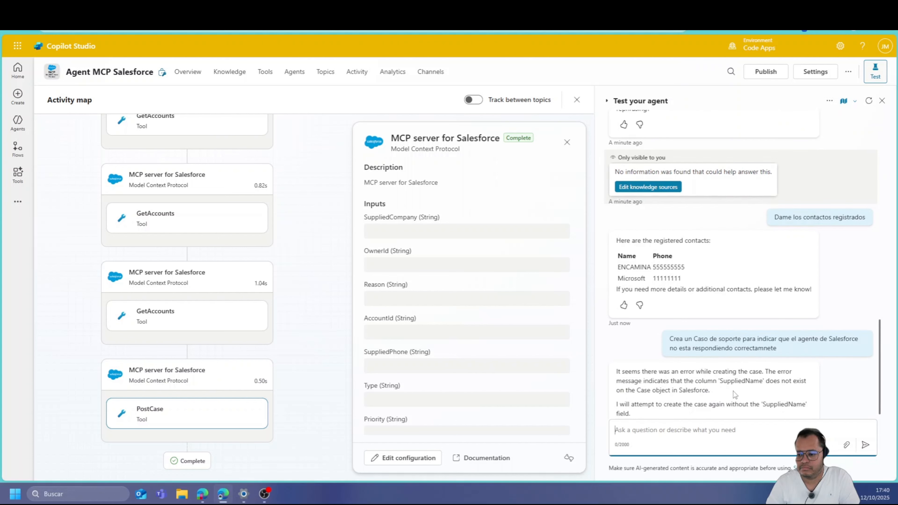
key(ctrl+Tab)
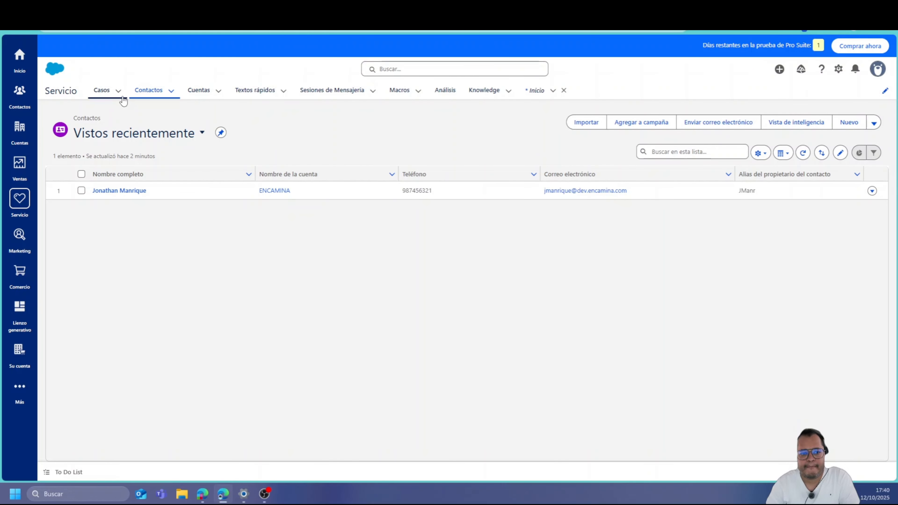
Reload the Salesforce Casos list, then go back to the test chat and copy the earlier create-case request
click(109, 97)
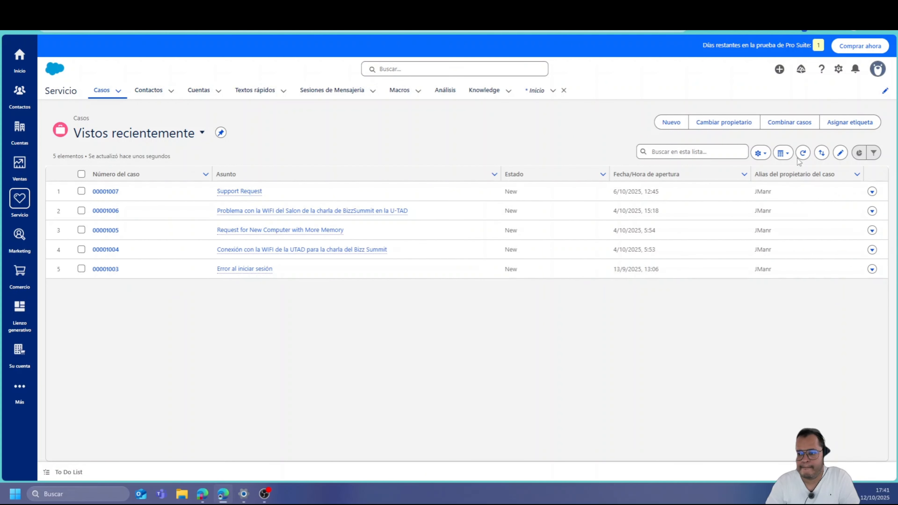
click(803, 153)
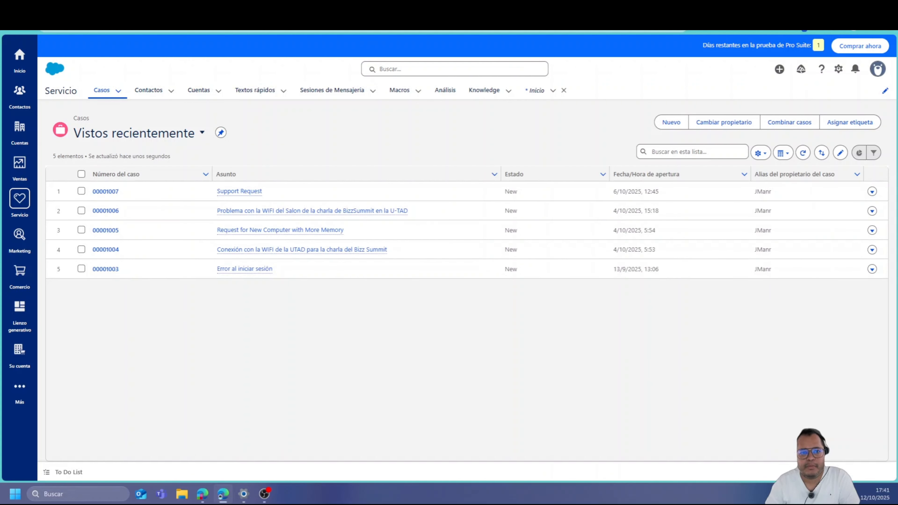
click(392, 9)
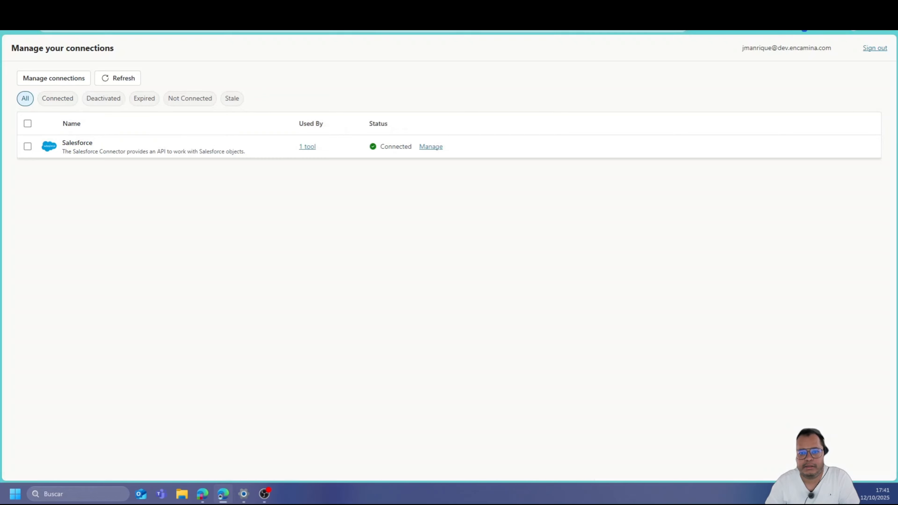
click(290, 10)
drag(790, 321, 669, 303)
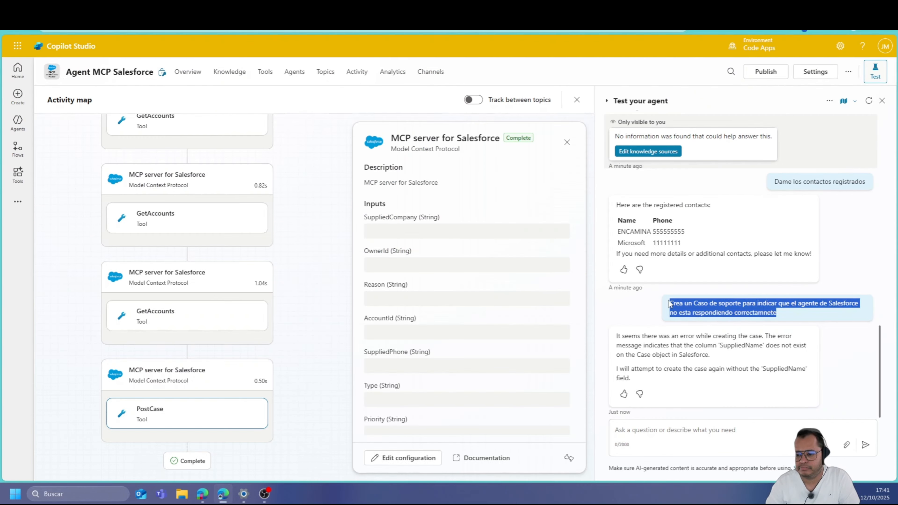
Paste and resend the support-case request, then switch to the Salesforce case list
click(691, 426)
key(ctrl+v)
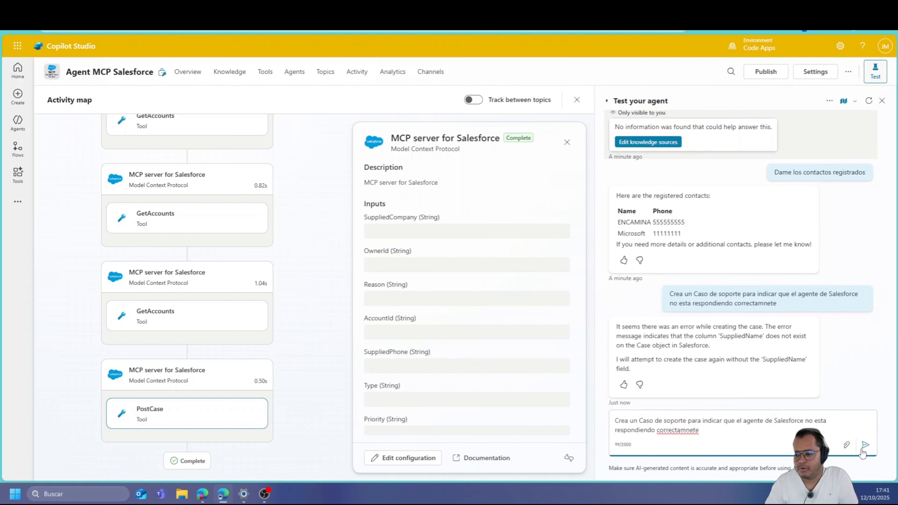
click(865, 444)
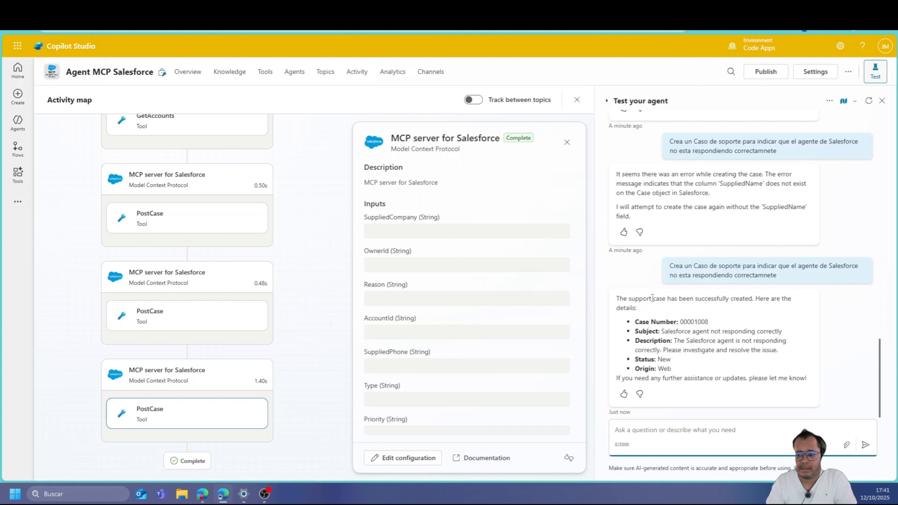
key(alt+Tab)
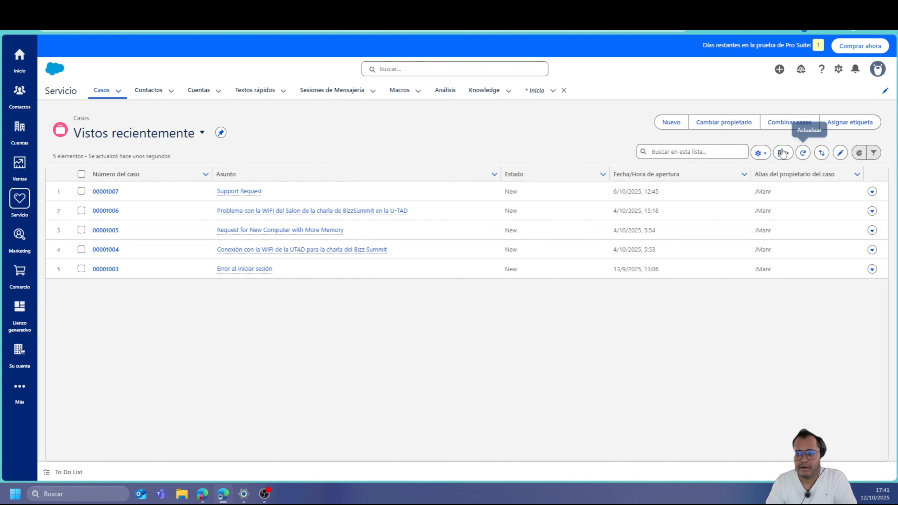
Refresh Cases, review the 'Salesforce agent not responding correctly' case, then return to Copilot Studio
click(803, 152)
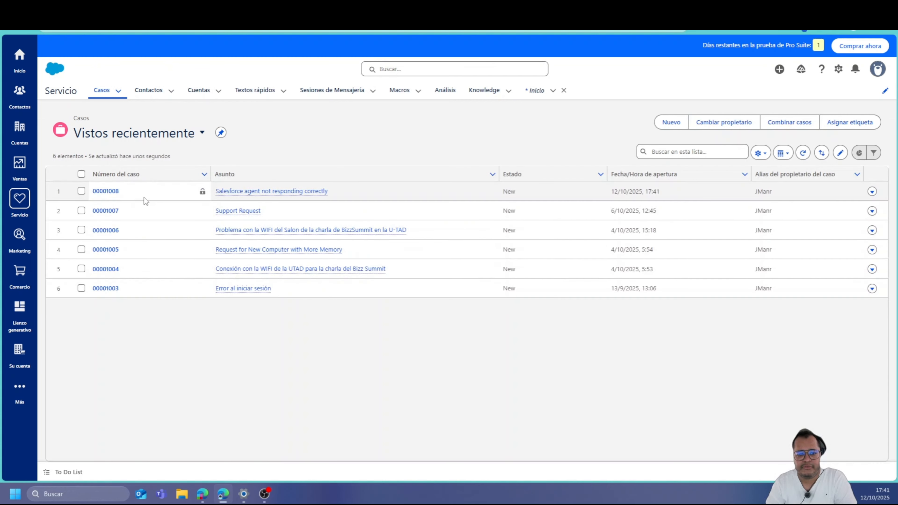
click(234, 191)
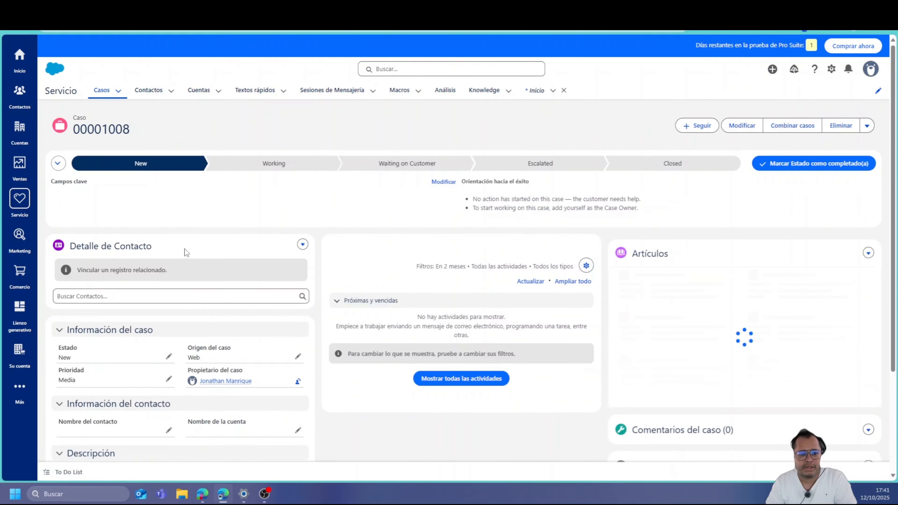
scroll(164, 374, down, 4)
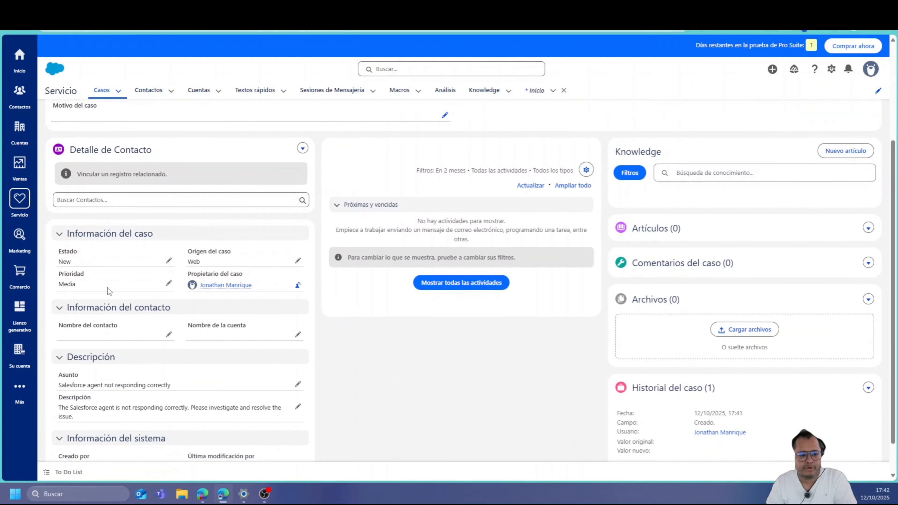
scroll(335, 361, down, 1)
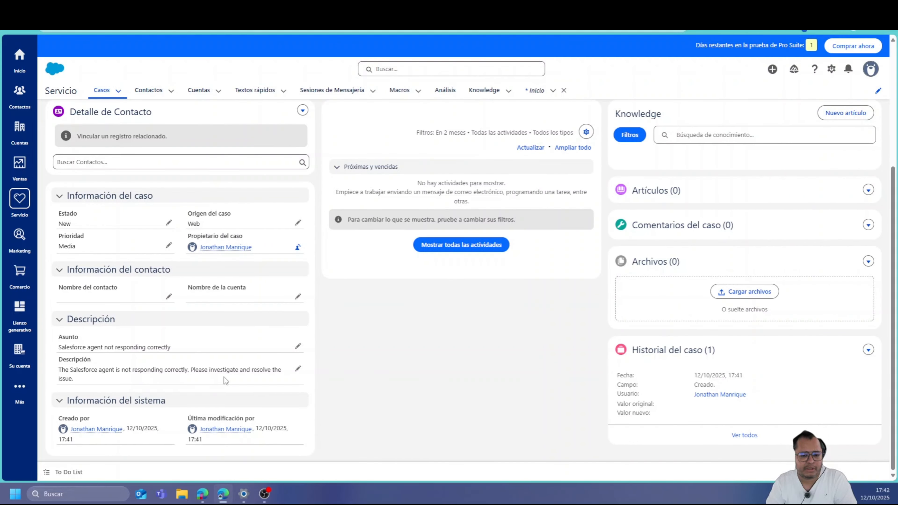
scroll(520, 392, up, 5)
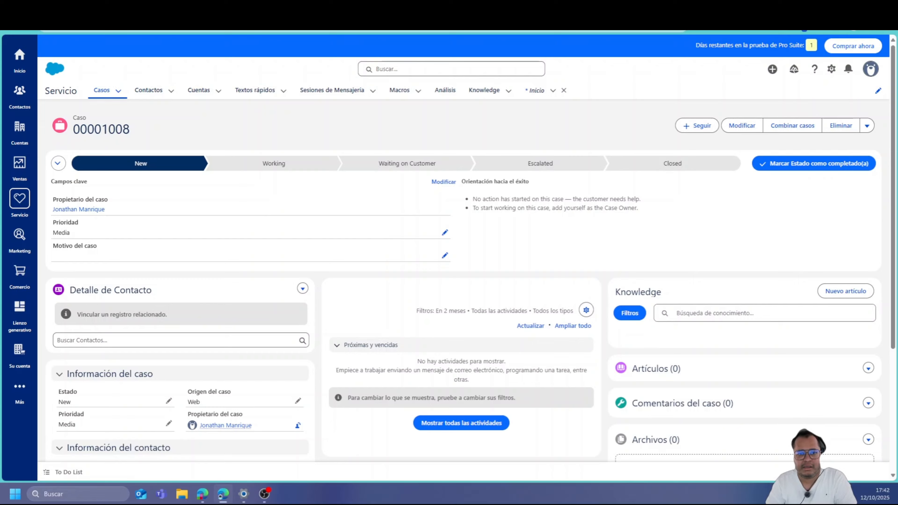
click(198, 9)
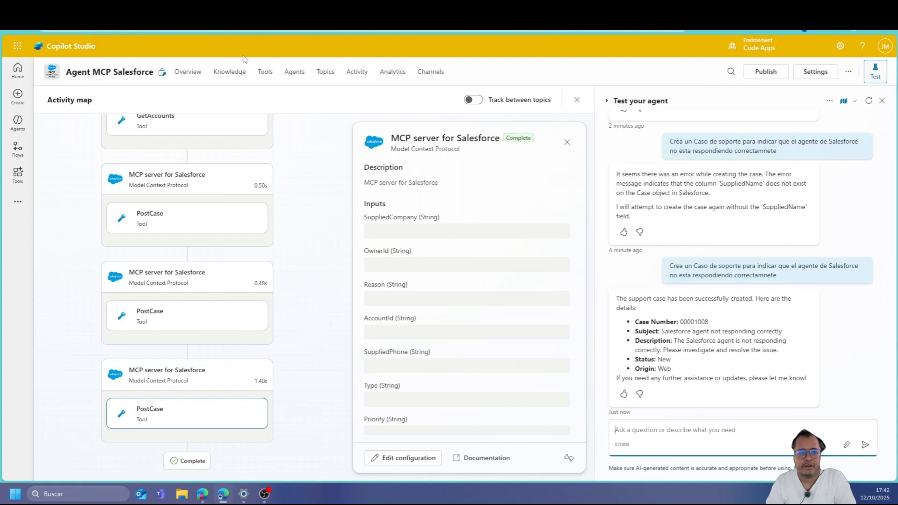
click(243, 72)
From the agent's Tools, add a tool filtered to Model Context Protocol and pick MCP server for Salesforce
click(262, 74)
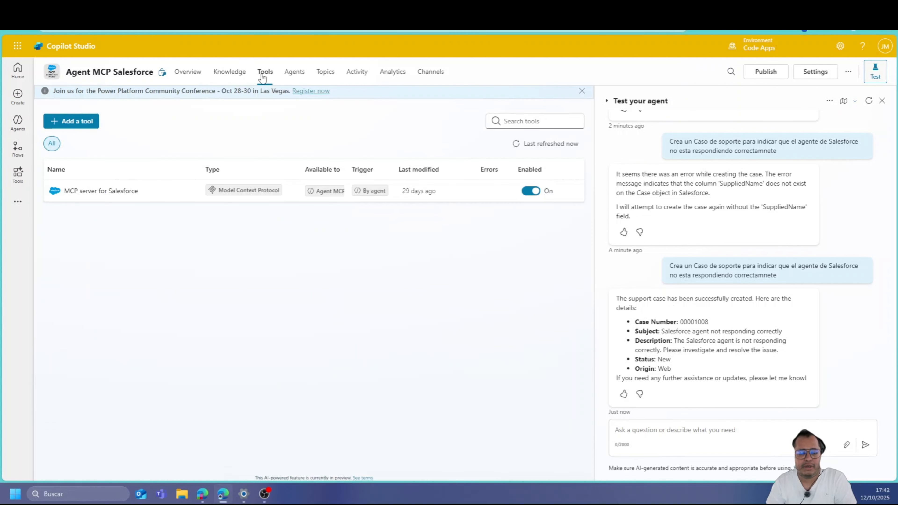
click(84, 125)
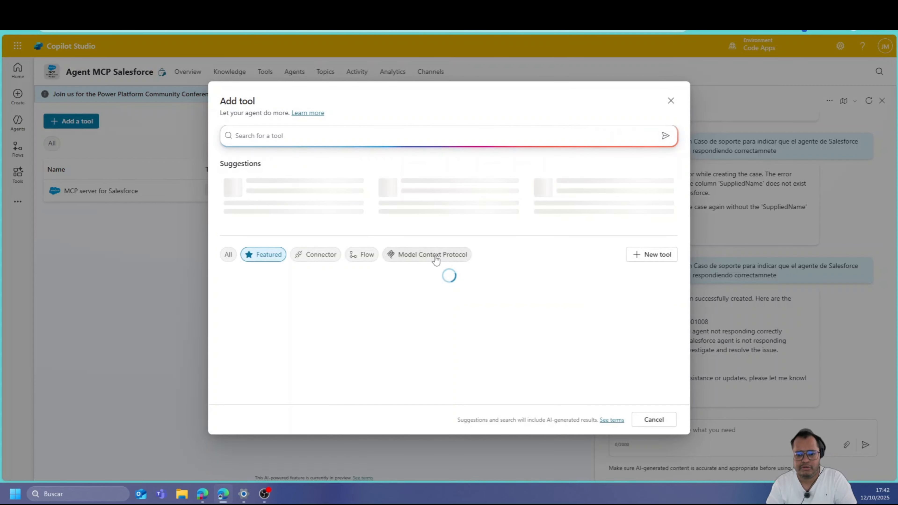
click(435, 255)
scroll(451, 348, down, 3)
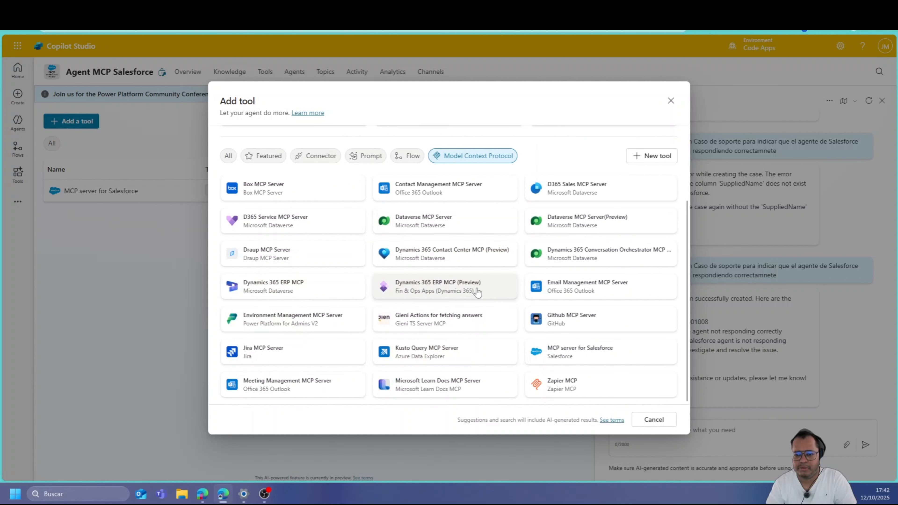
click(569, 356)
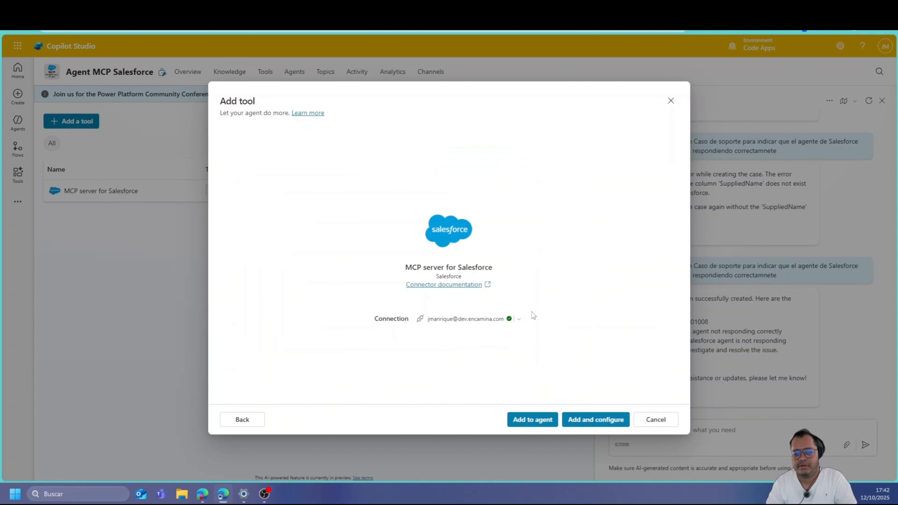
Start a new Salesforce connection, keeping API version v58.0 and Production login environment
click(516, 317)
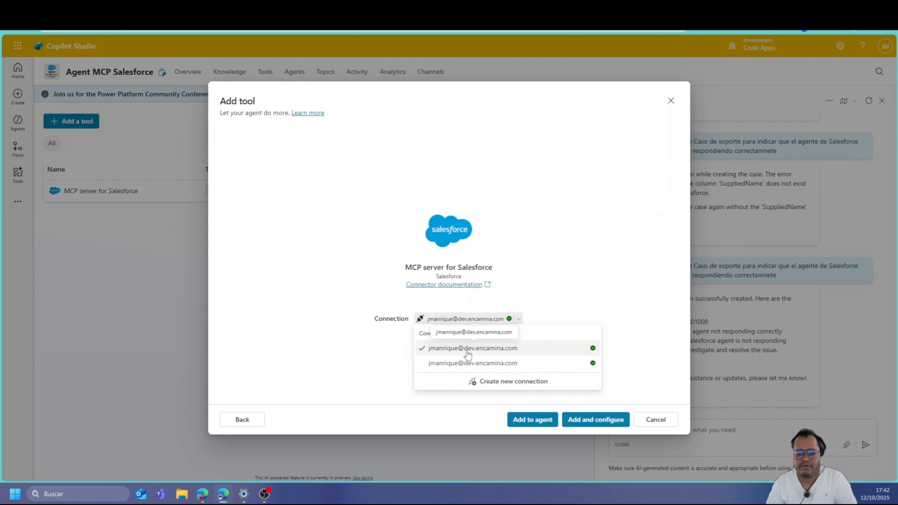
click(473, 380)
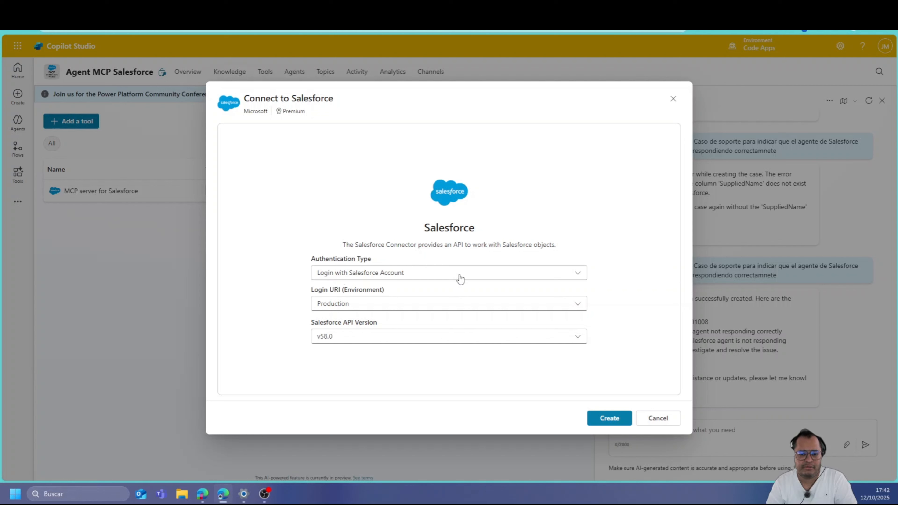
click(366, 343)
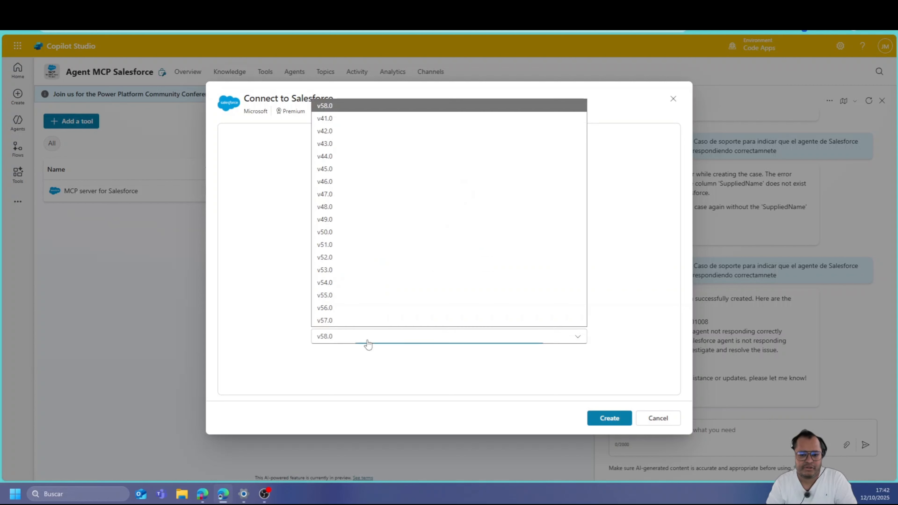
click(368, 344)
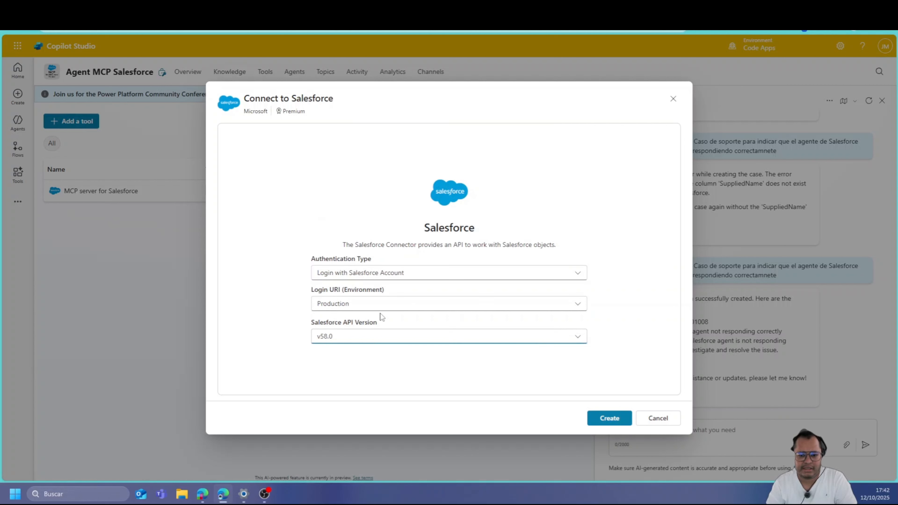
click(385, 307)
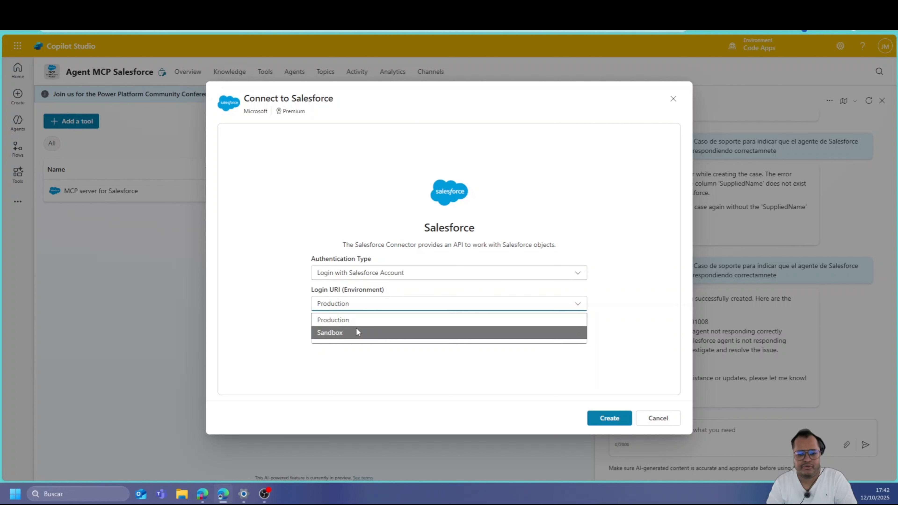
click(365, 319)
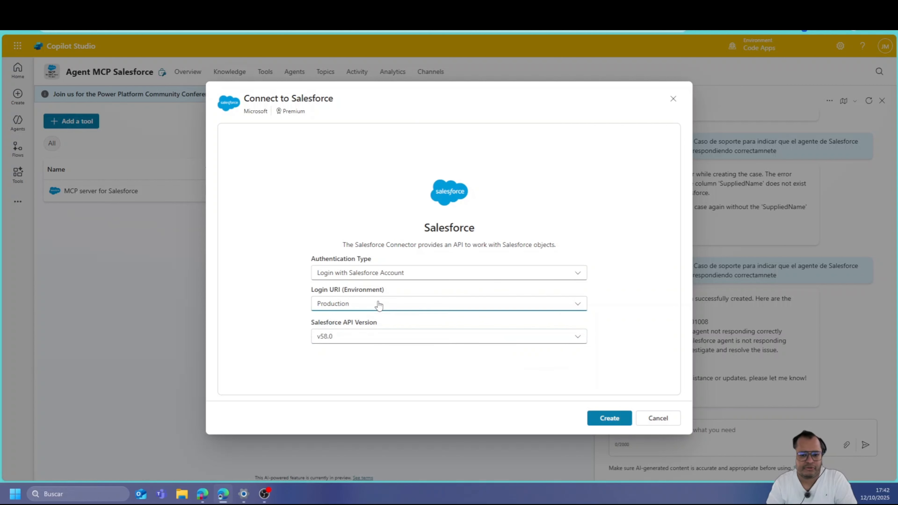
Cancel the new connection and leave without adding the Salesforce tool
click(654, 418)
click(655, 419)
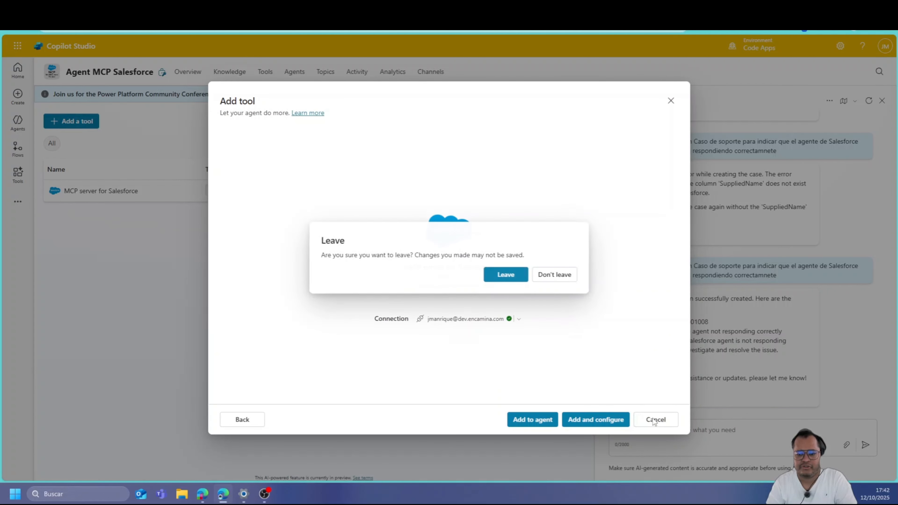
click(507, 276)
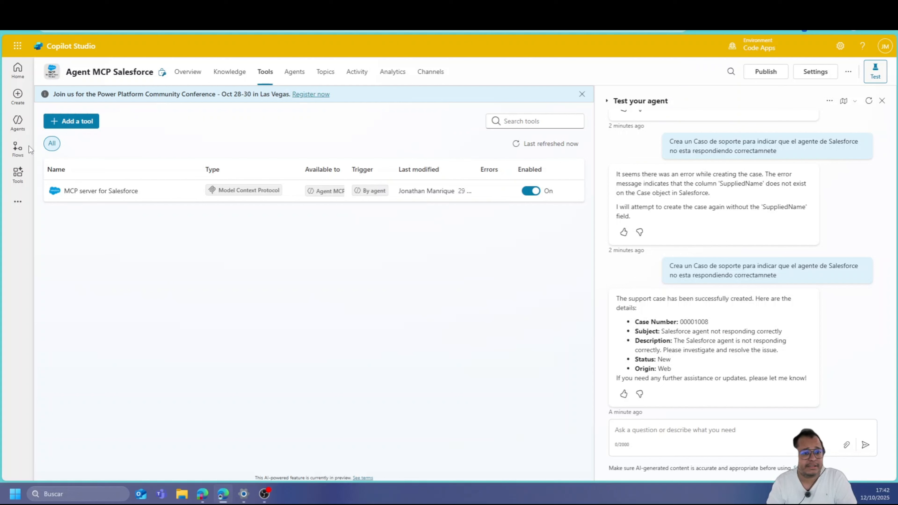
click(18, 122)
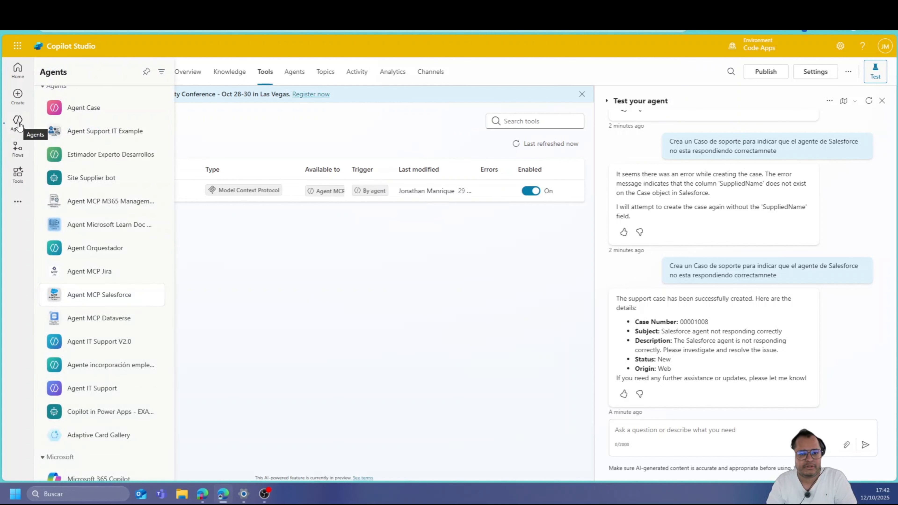
Add a tool again, filter to Model Context Protocol and select Dataverse MCP Server
click(86, 123)
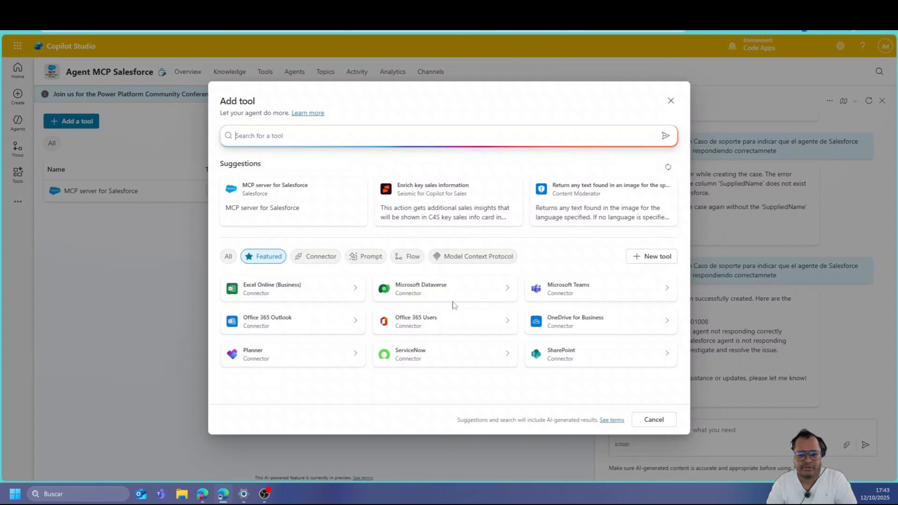
click(440, 294)
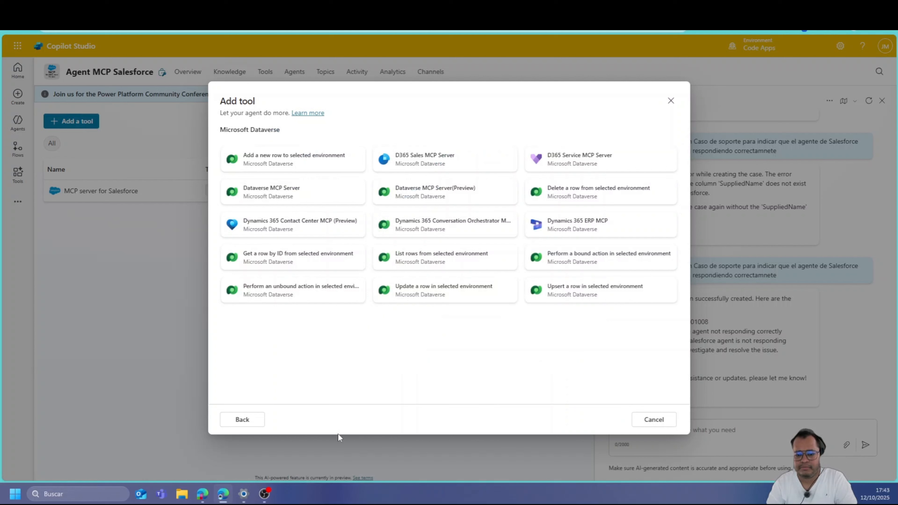
click(243, 421)
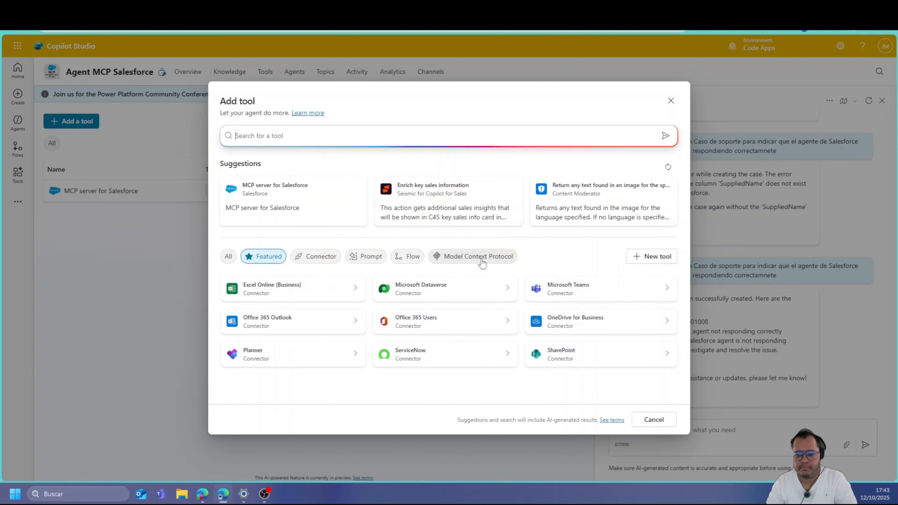
click(481, 260)
click(409, 329)
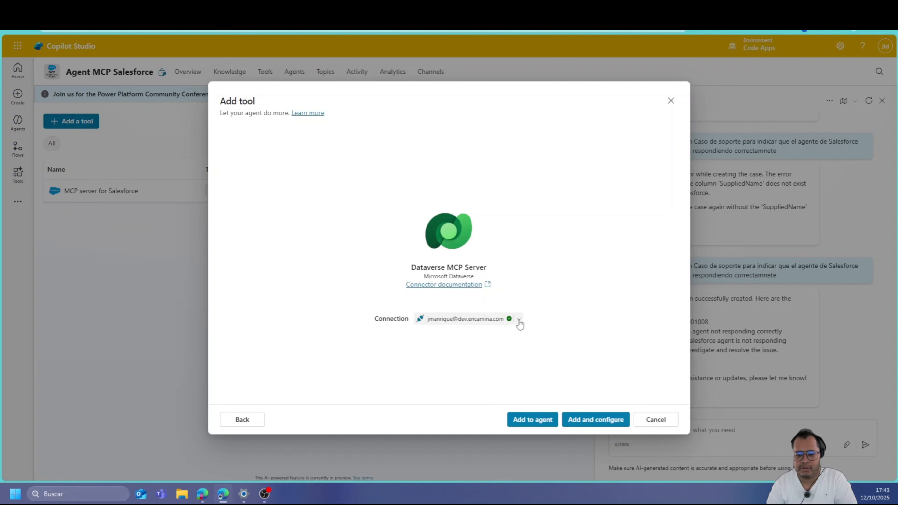
Start a new Dataverse connection and check its authentication type, keeping Oauth
click(518, 320)
click(487, 382)
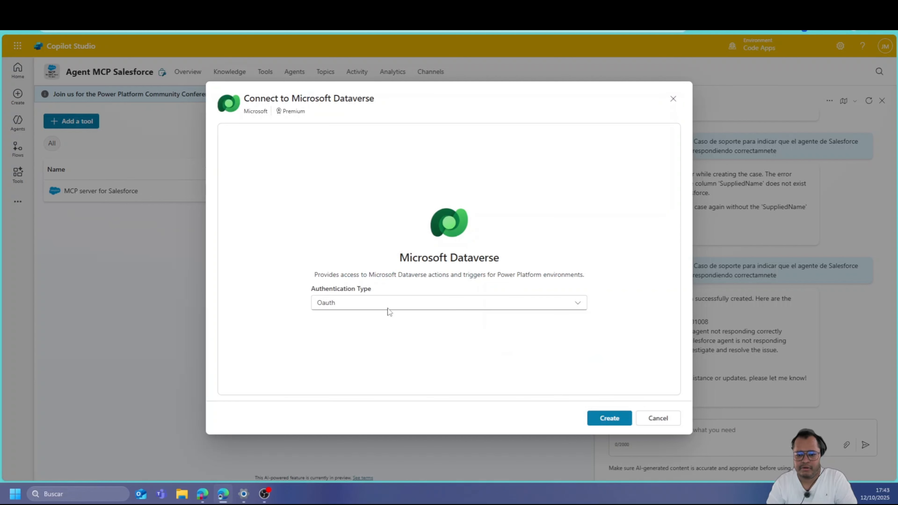
click(368, 308)
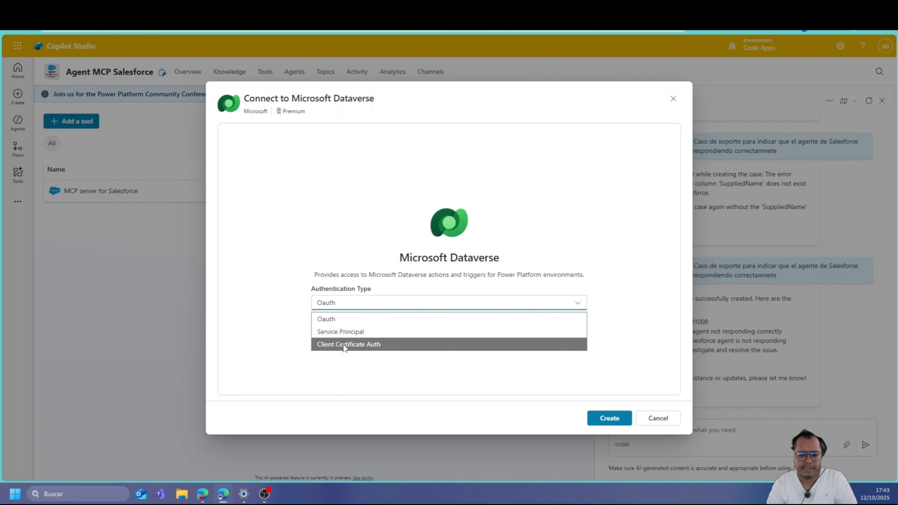
click(622, 251)
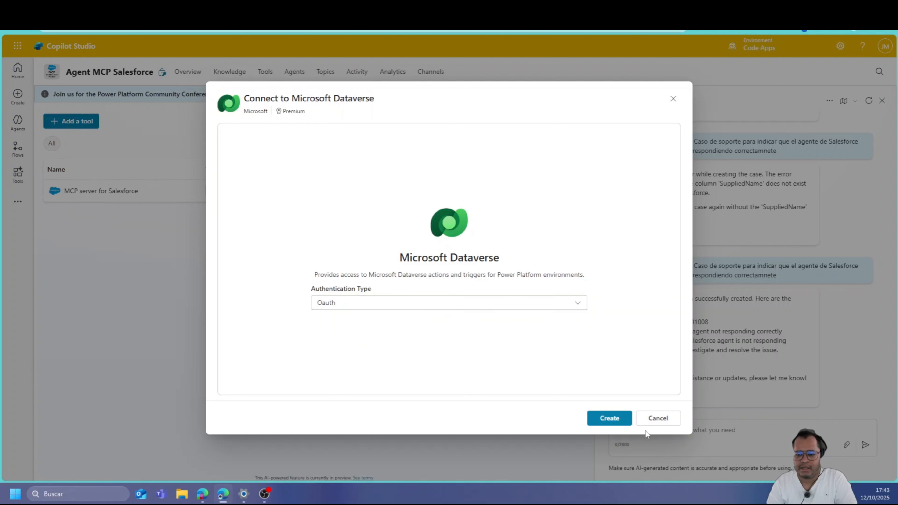
Cancel the connection and the Dataverse tool, confirming Leave without saving
click(653, 423)
click(655, 421)
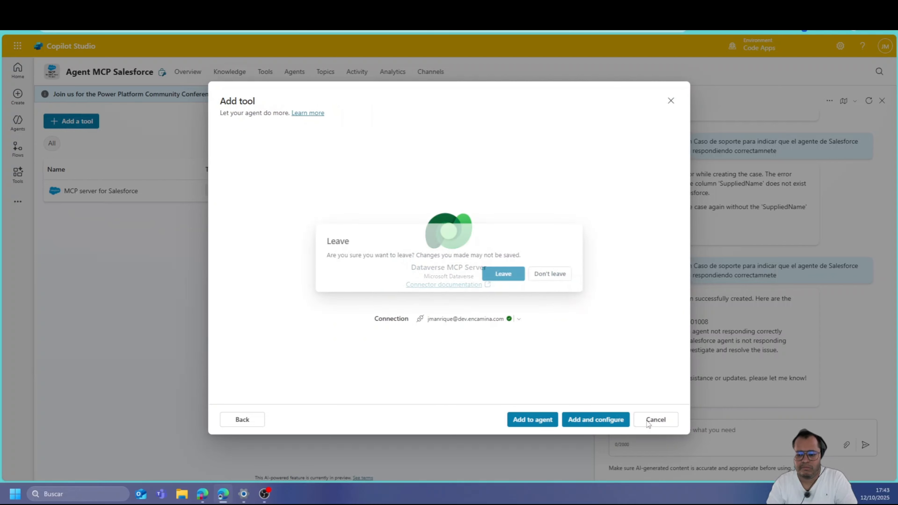
click(506, 275)
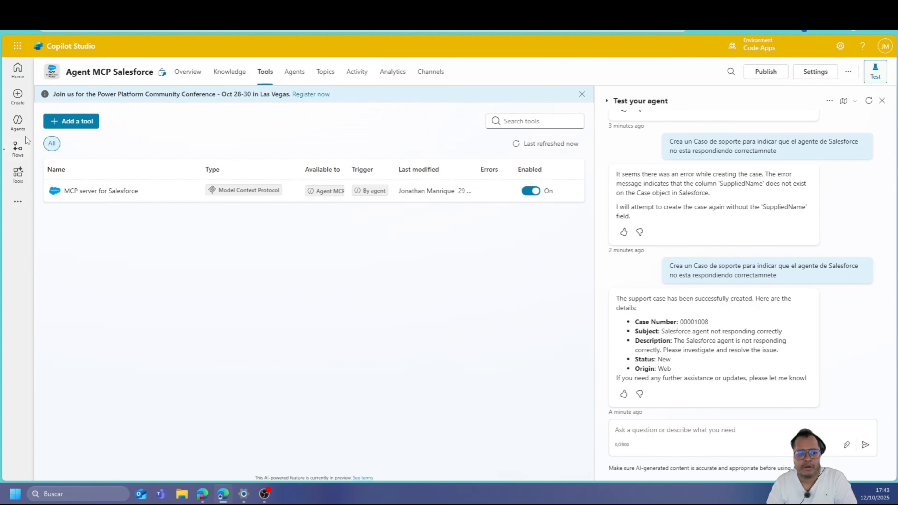
mouse_move(27, 133)
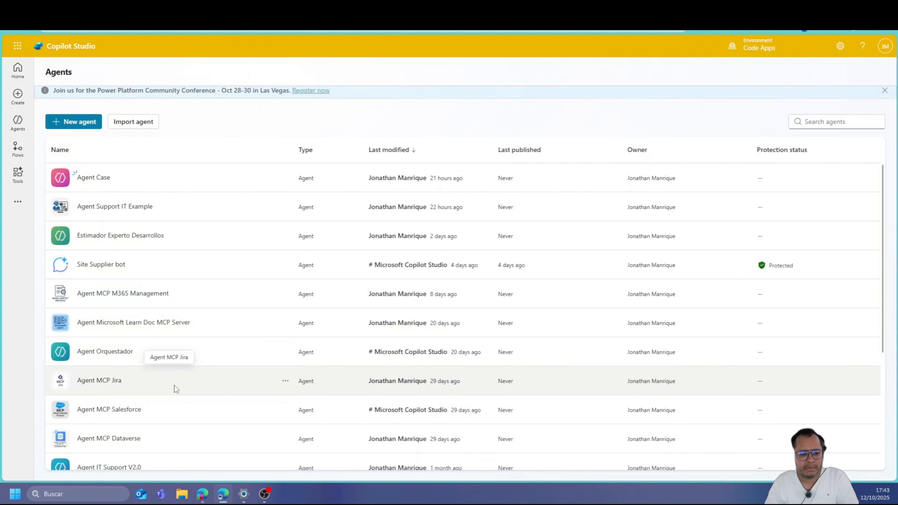
Open Agent Microsoft Learn Doc MCP Server from the Agents list and view its Tools tab
scroll(180, 415, down, 3)
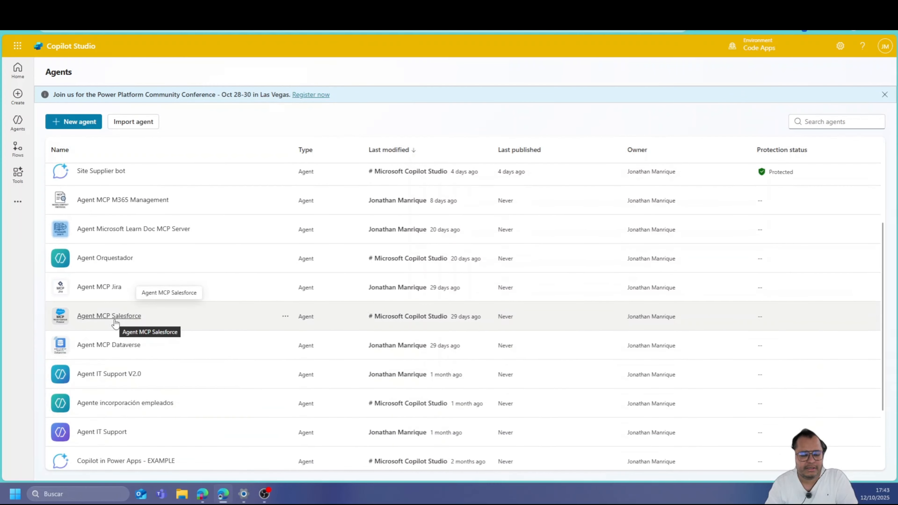
scroll(115, 322, up, 1)
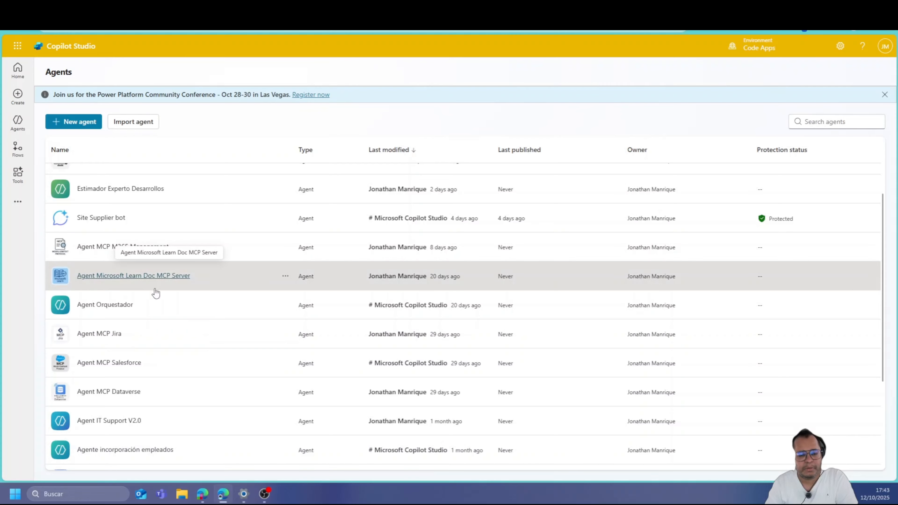
click(155, 289)
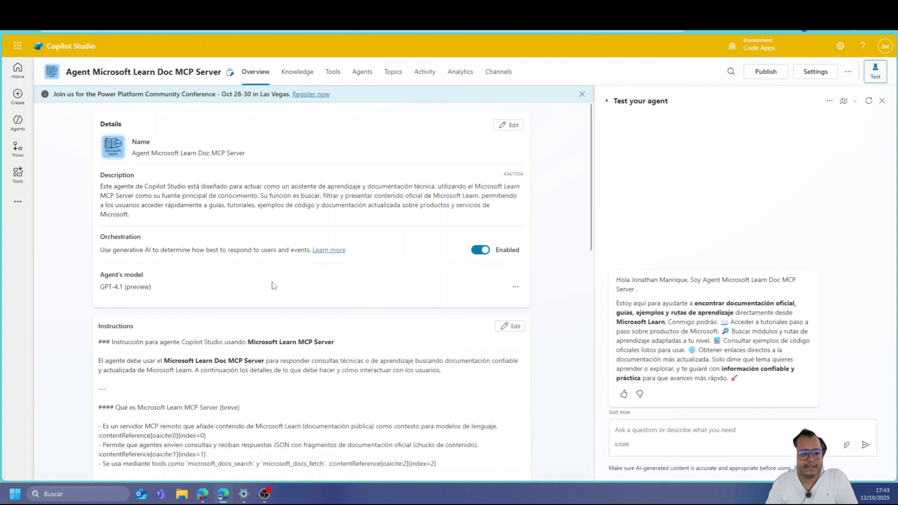
scroll(272, 282, down, 3)
scroll(359, 280, up, 3)
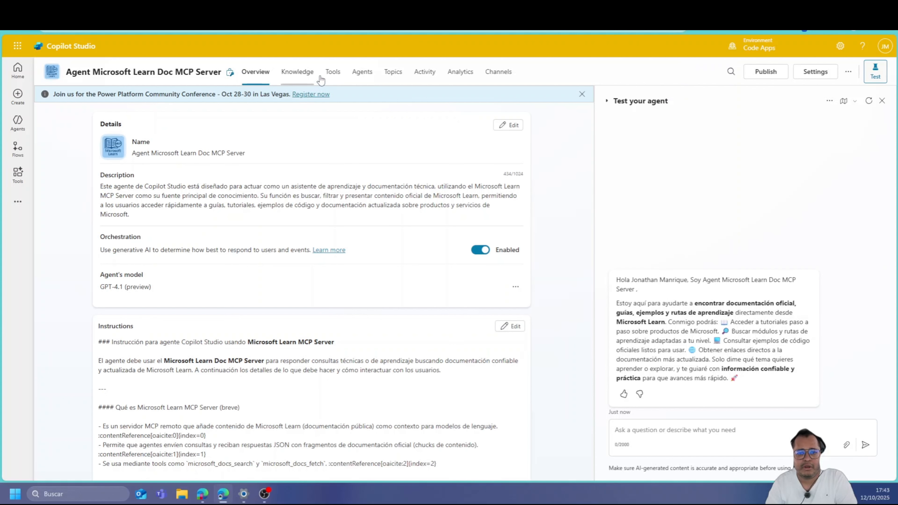
click(328, 72)
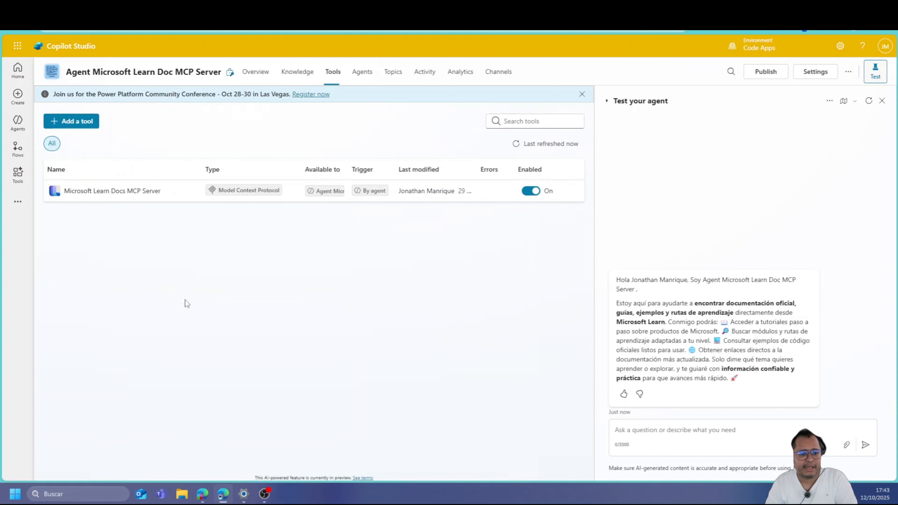
Review the Microsoft Learn Docs MCP Server's docs search, code sample search and docs fetch tools, then begin a test question
click(105, 196)
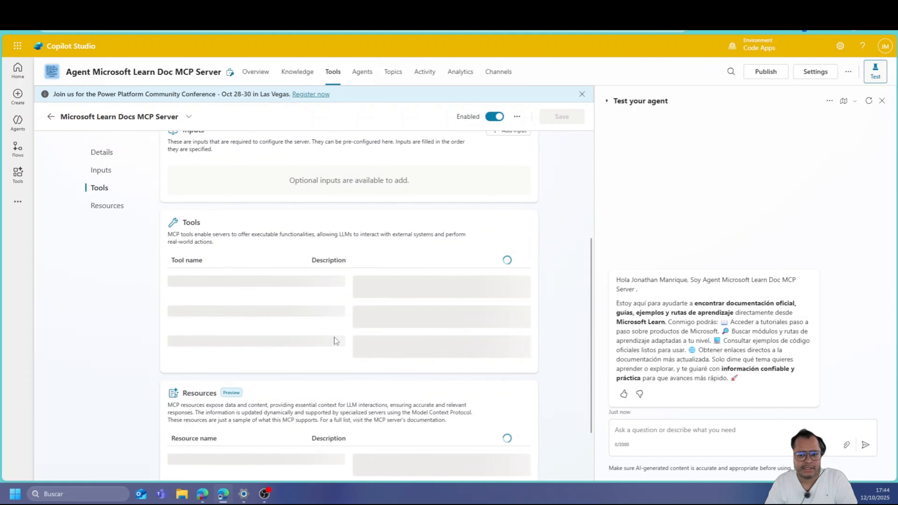
scroll(314, 338, down, 10)
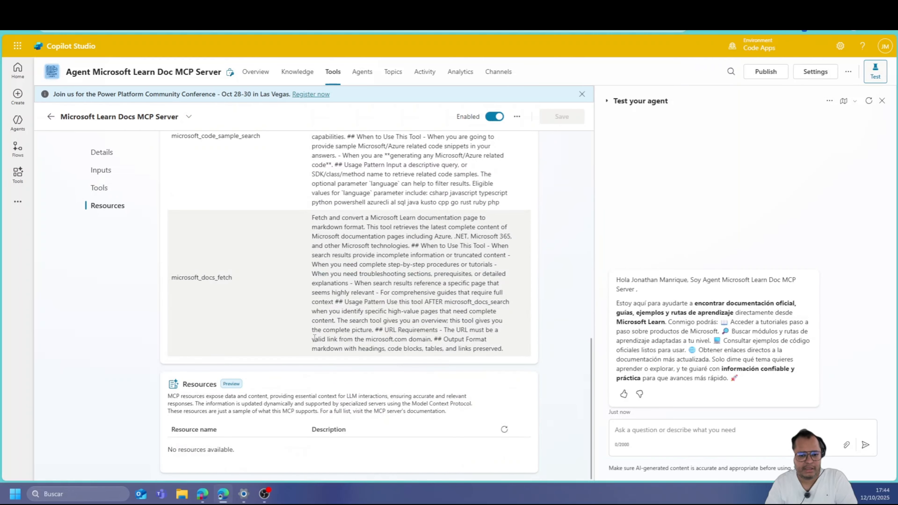
scroll(183, 276, up, 8)
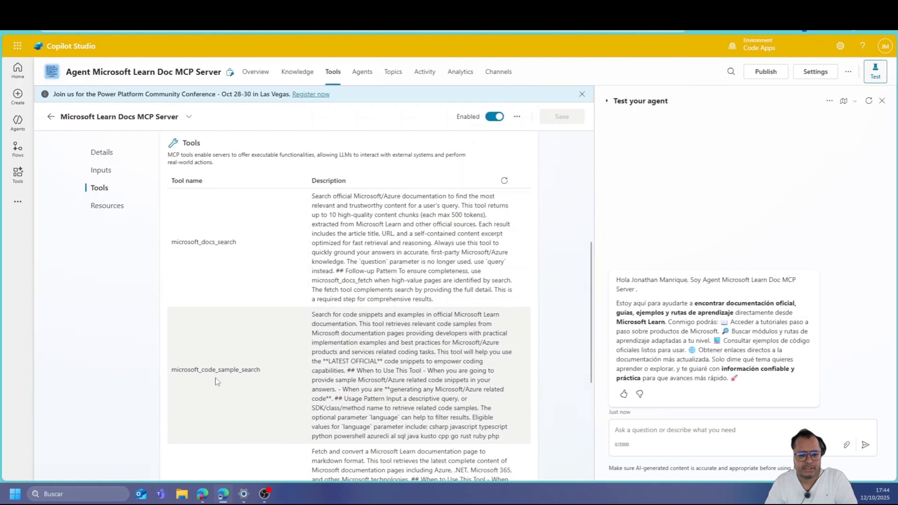
scroll(330, 378, down, 3)
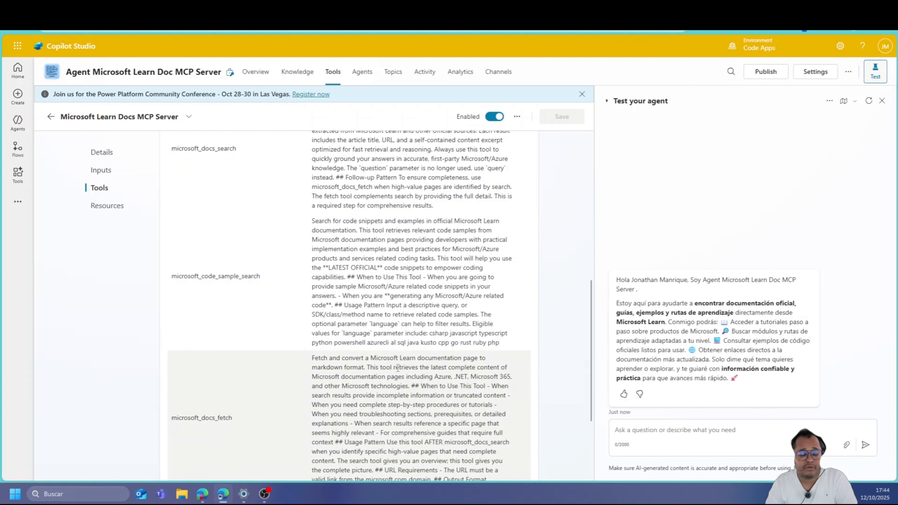
scroll(398, 367, up, 2)
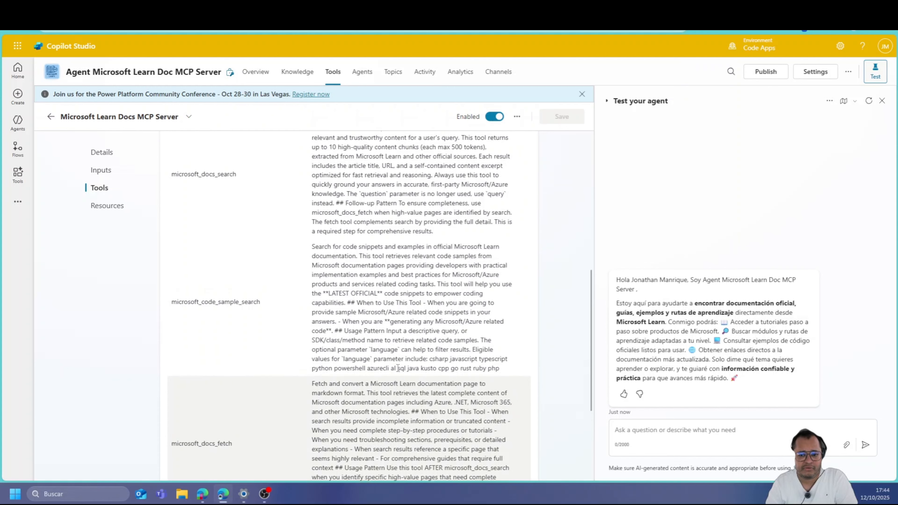
click(692, 428)
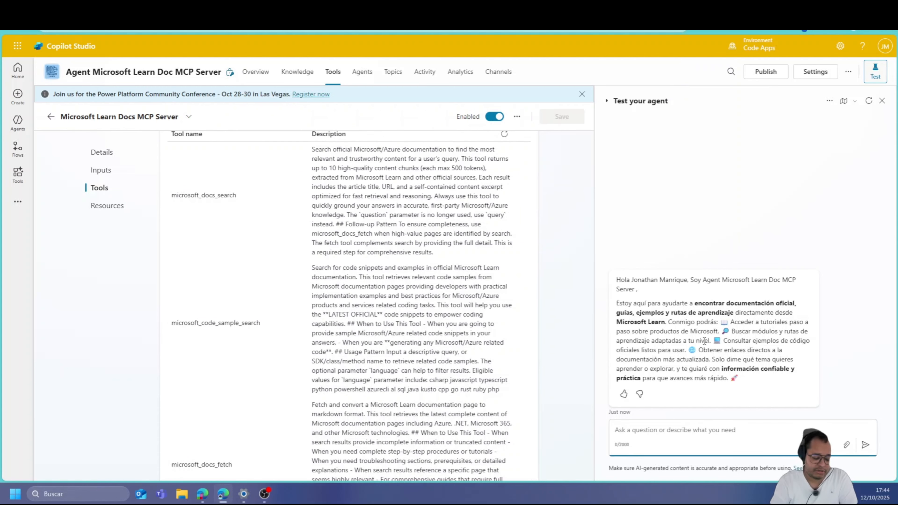
text(Dame )
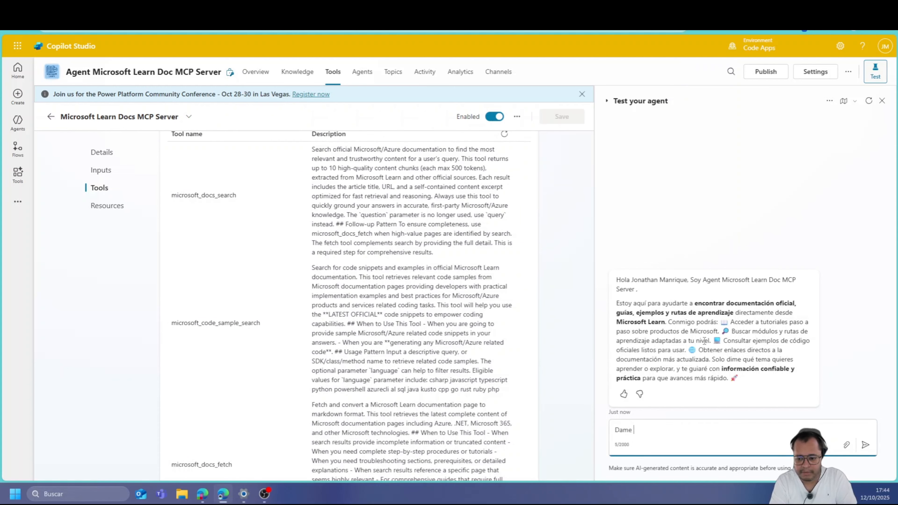
text(las cata)
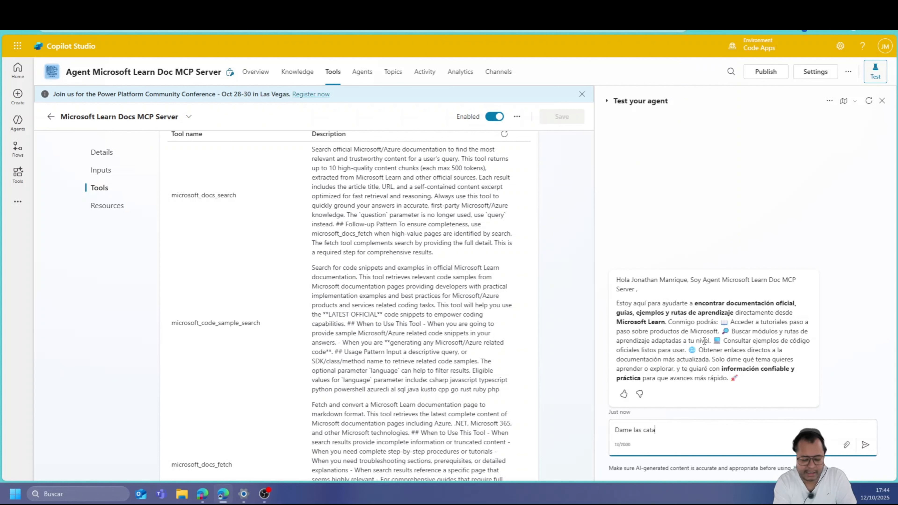
Ask the test agent, in Spanish, about MCPs in Copilot Studio and how to configure them
key(BackSpace)
key(BackSpace)
key(BackSpace)
key(BackSpace)
key(BackSpace)
key(BackSpace)
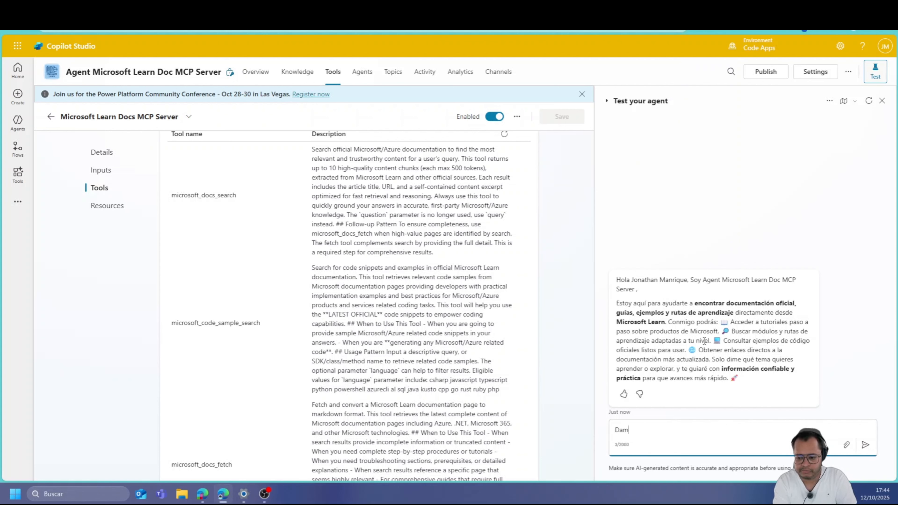
text(ime )
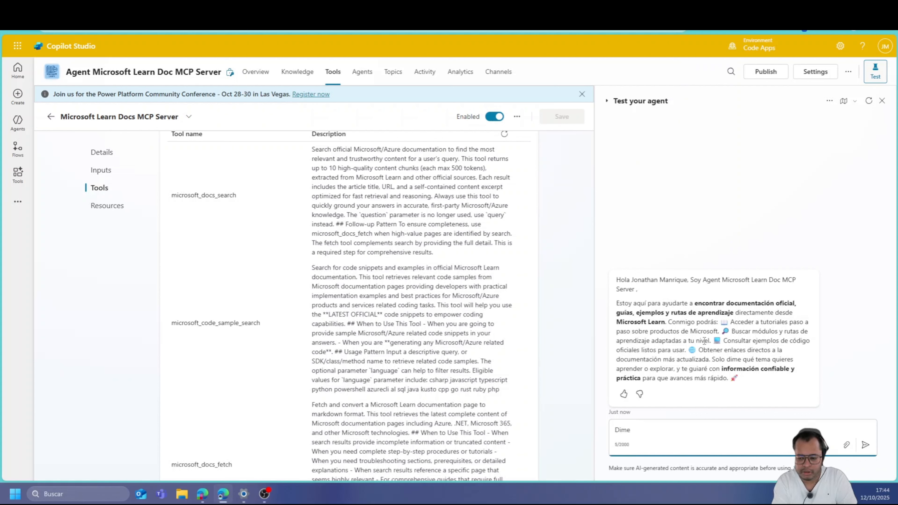
text(sobre los MC)
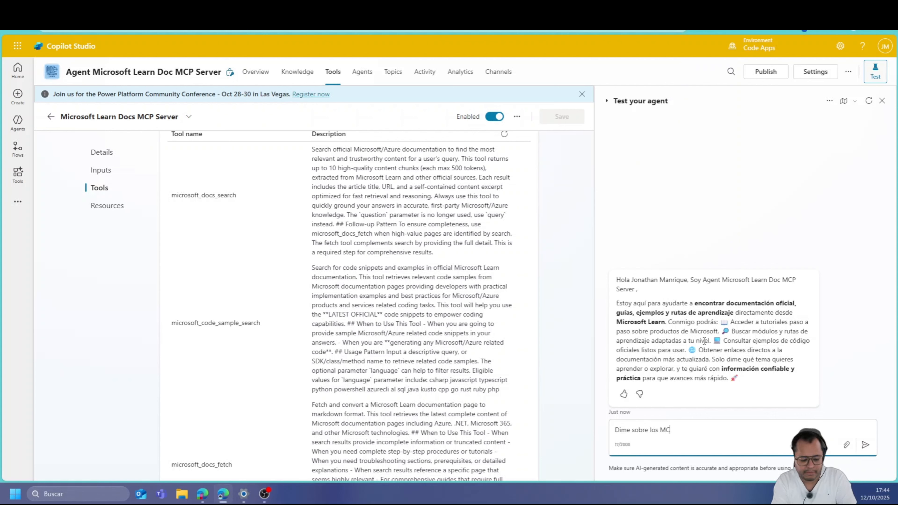
text(P en con)
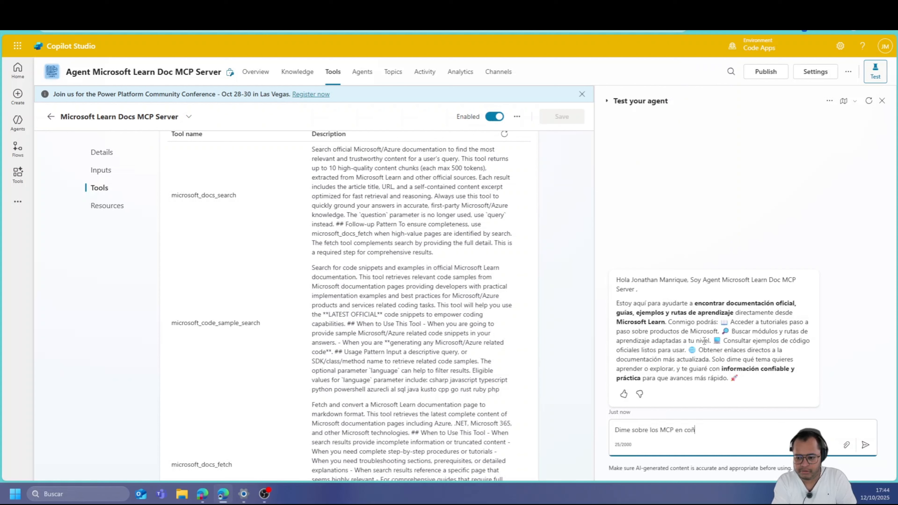
key(BackSpace)
text(pilot )
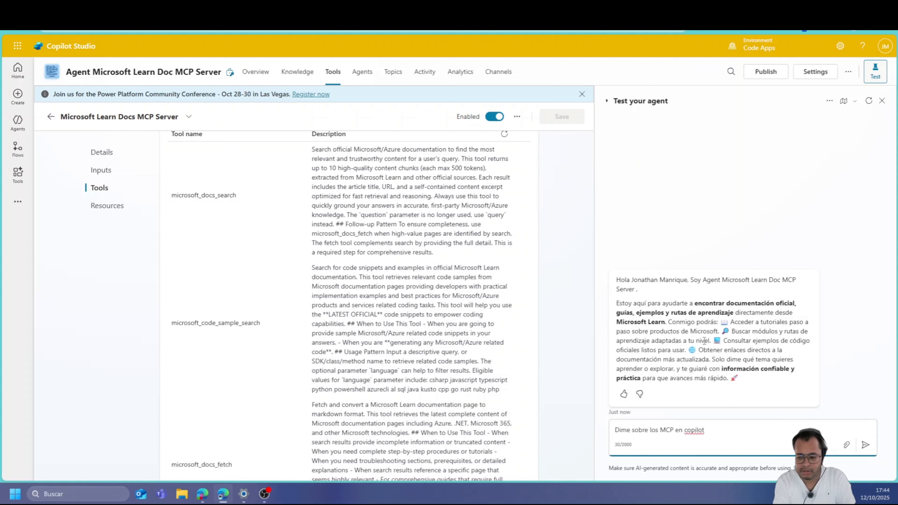
text(estudio como)
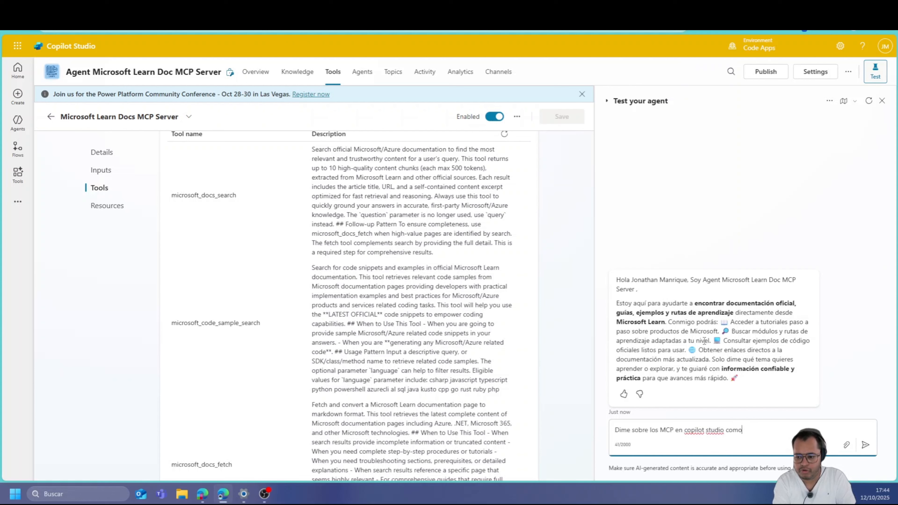
text( puedo)
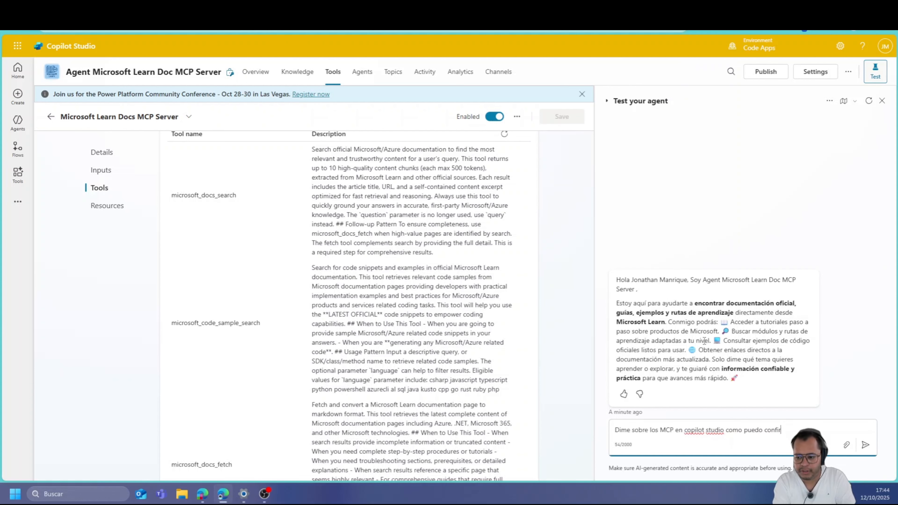
text( configurarlos)
key(Return)
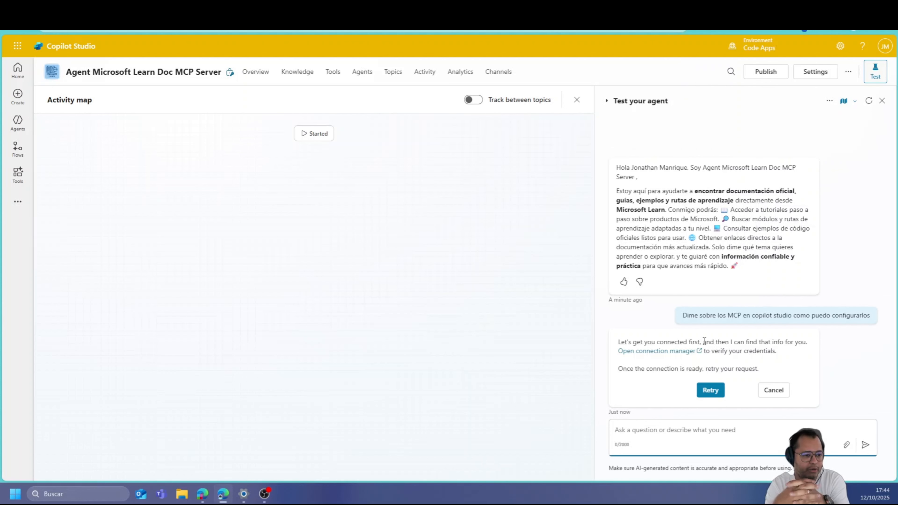
click(670, 351)
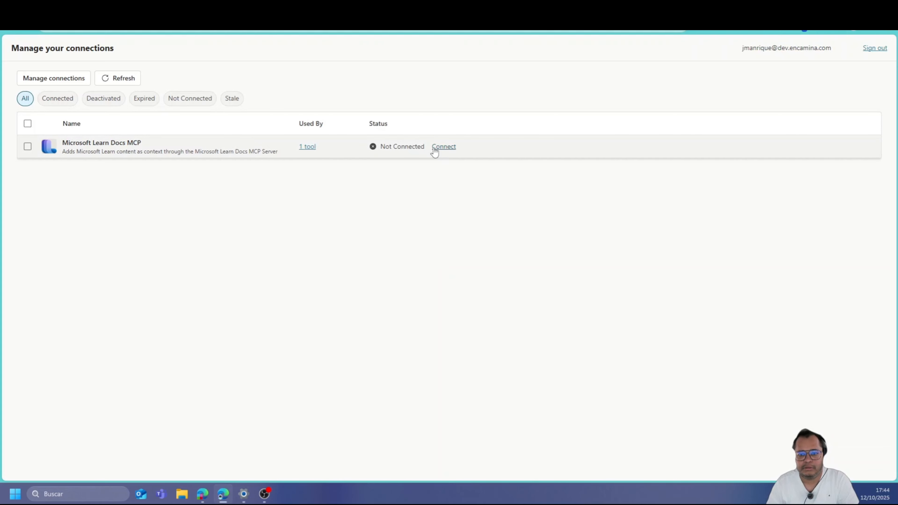
Connect and submit the Microsoft Learn Docs MCP connection, then return to the test chat
click(434, 147)
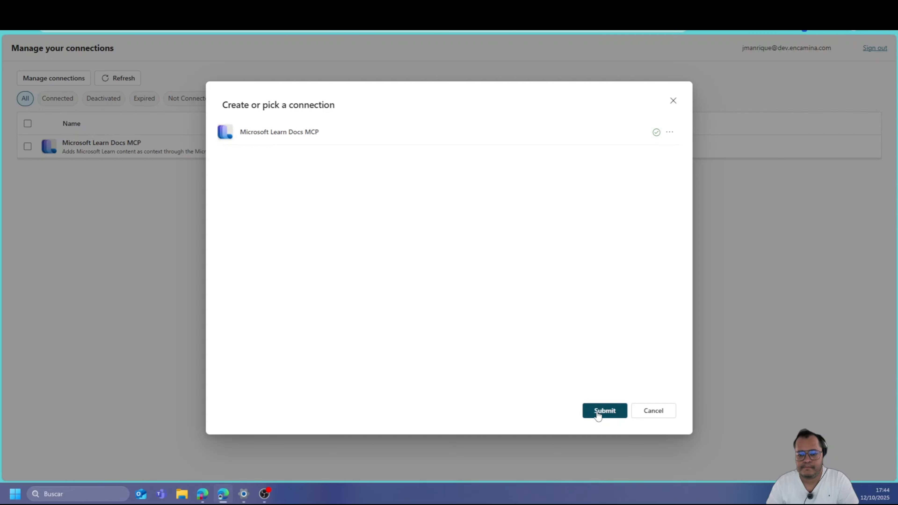
click(599, 412)
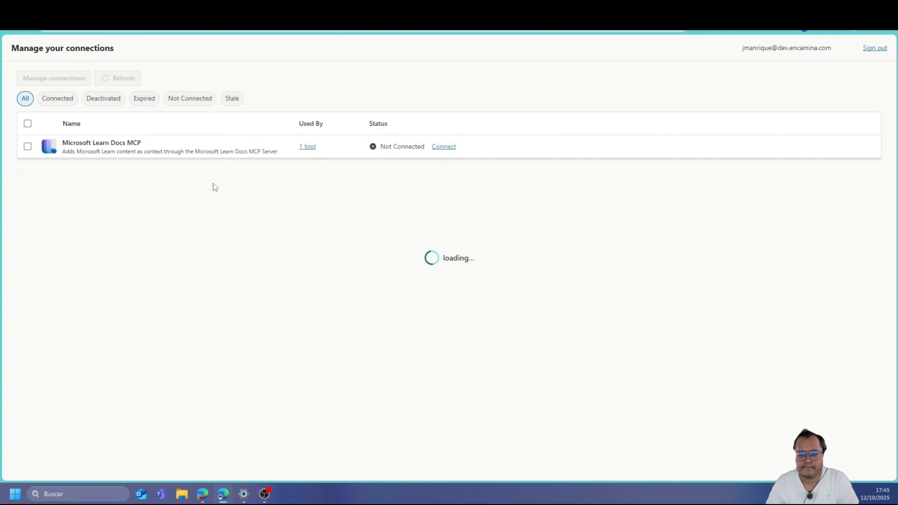
click(301, 7)
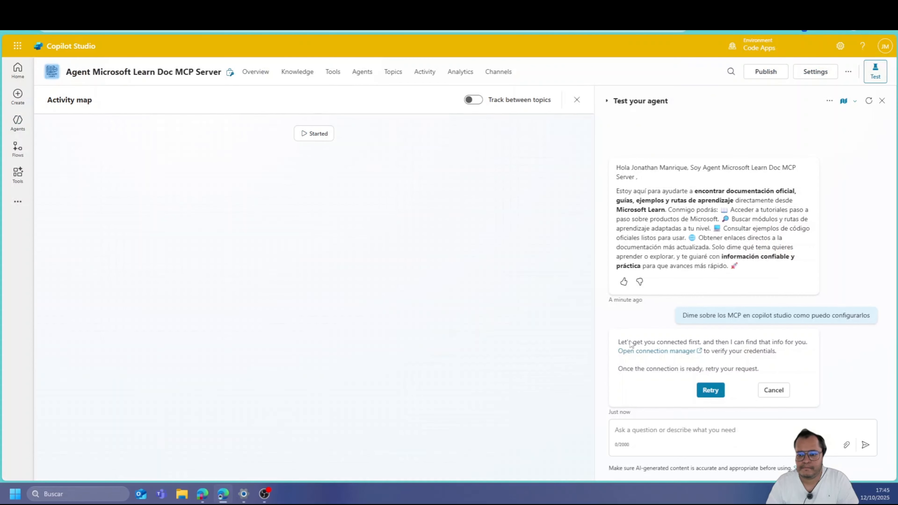
Retry the MCP question, then type 'Enséñame a crear una Power Apps de tipo Canvas'
click(710, 394)
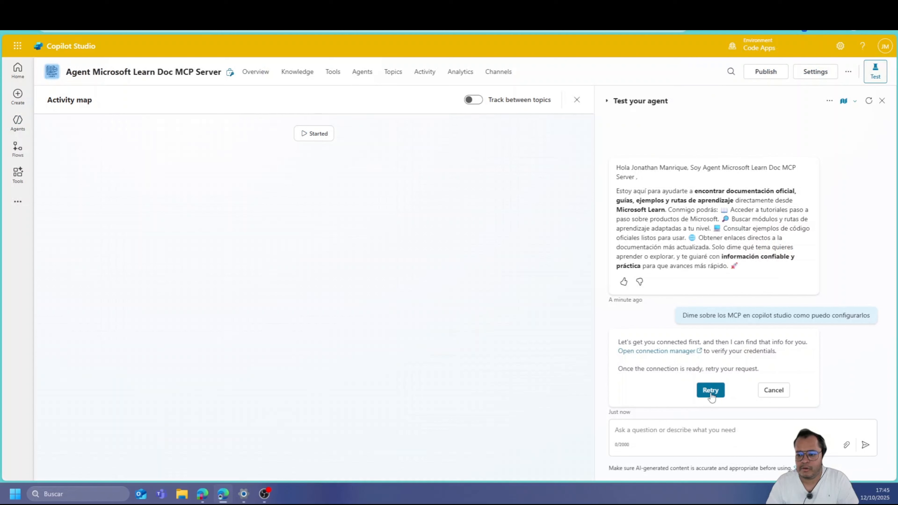
click(675, 437)
text(Enseñoa)
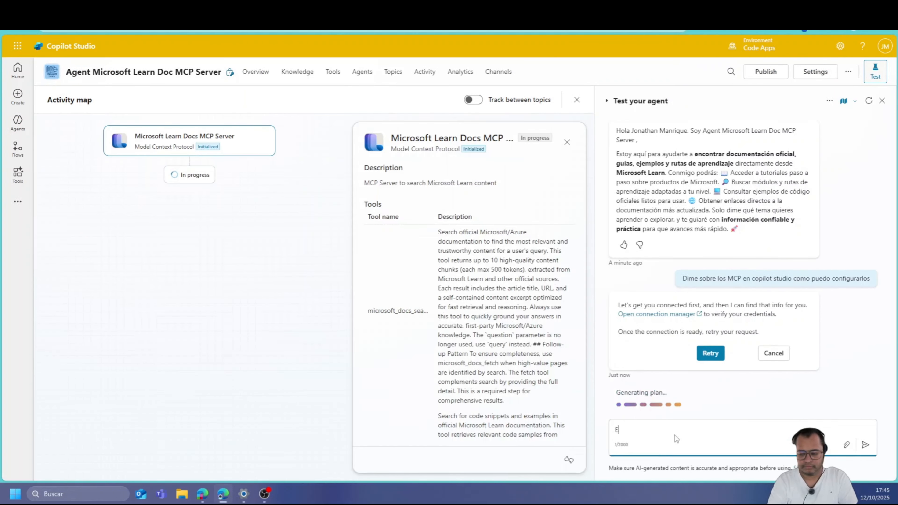
key(BackSpace)
key(BackSpace)
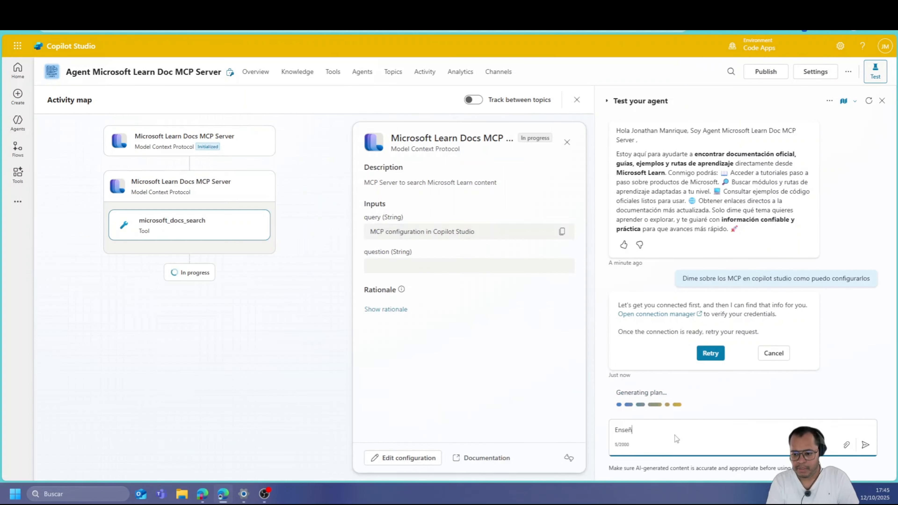
text(a)
key(BackSpace)
text(me a c)
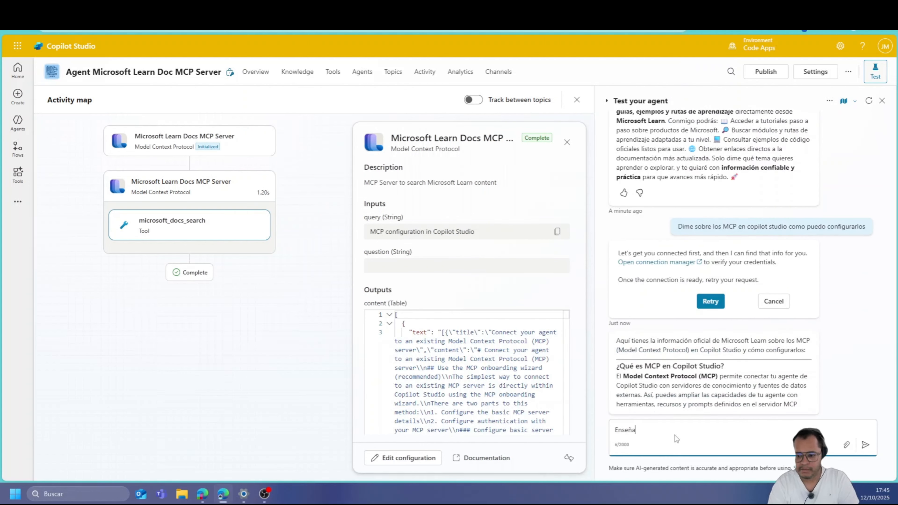
text(re)
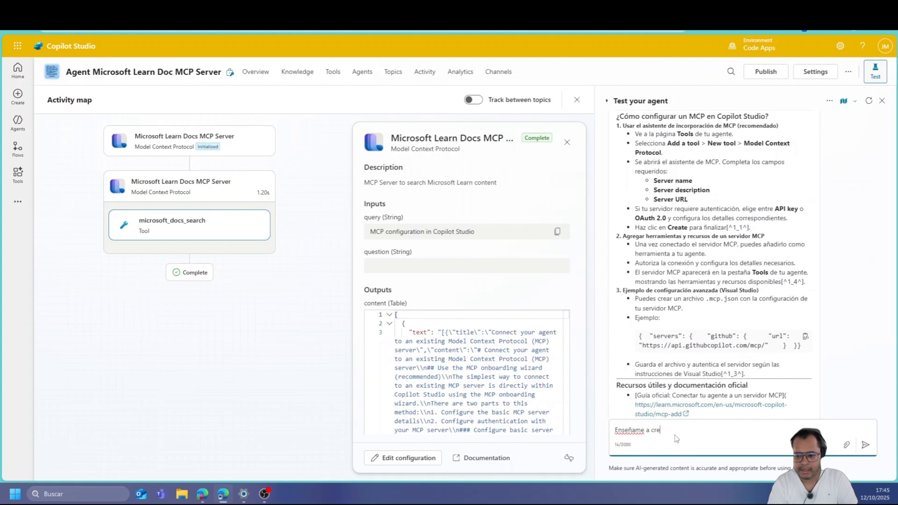
text(ar una)
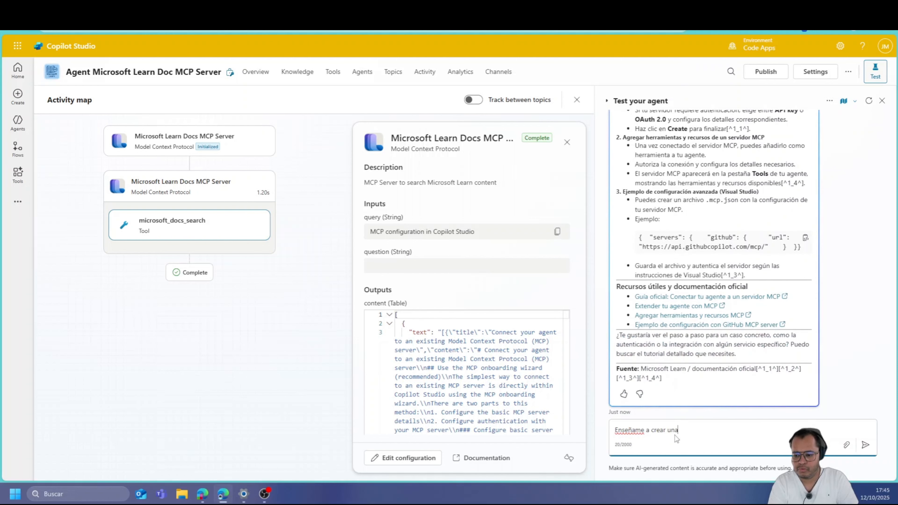
text( Power Ap)
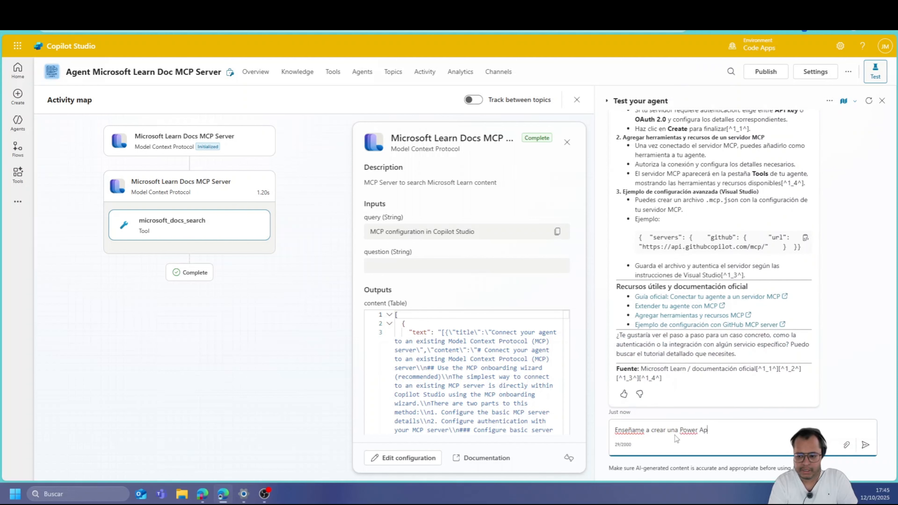
text(ps de tipo Canvas)
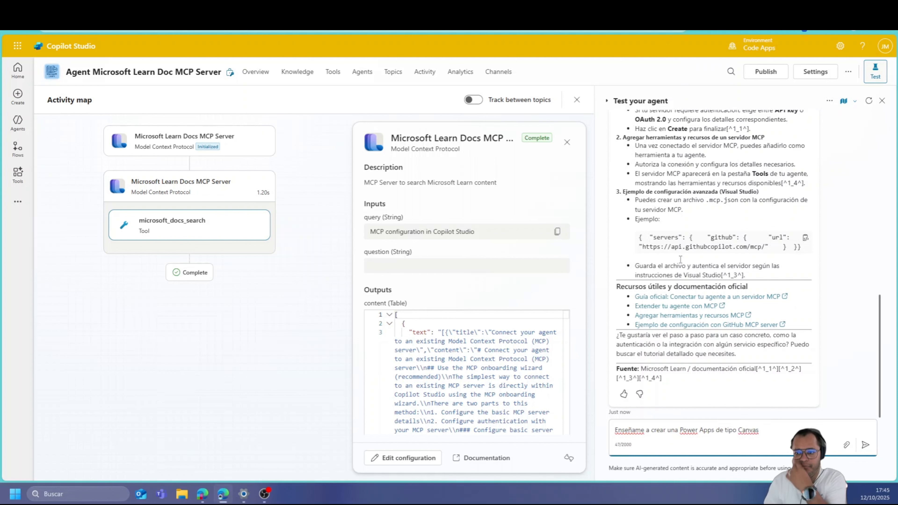
scroll(680, 259, up, 8)
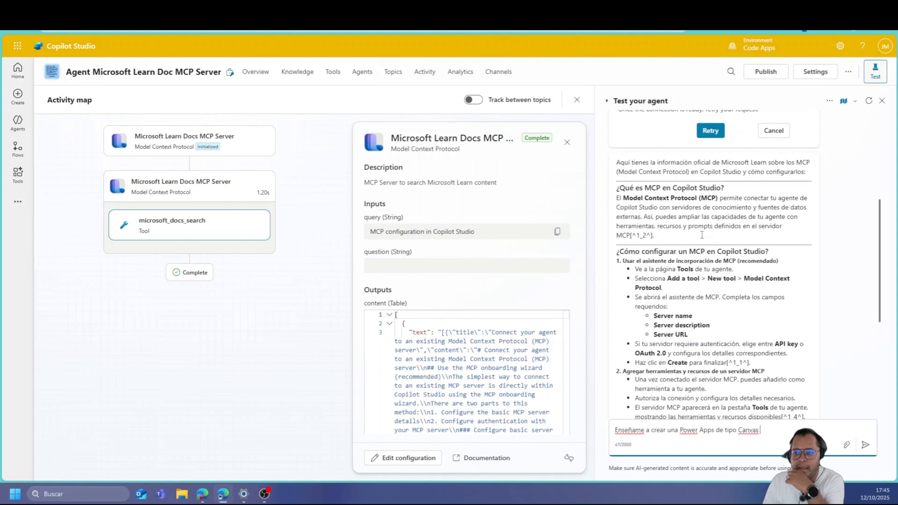
scroll(643, 194, down, 2)
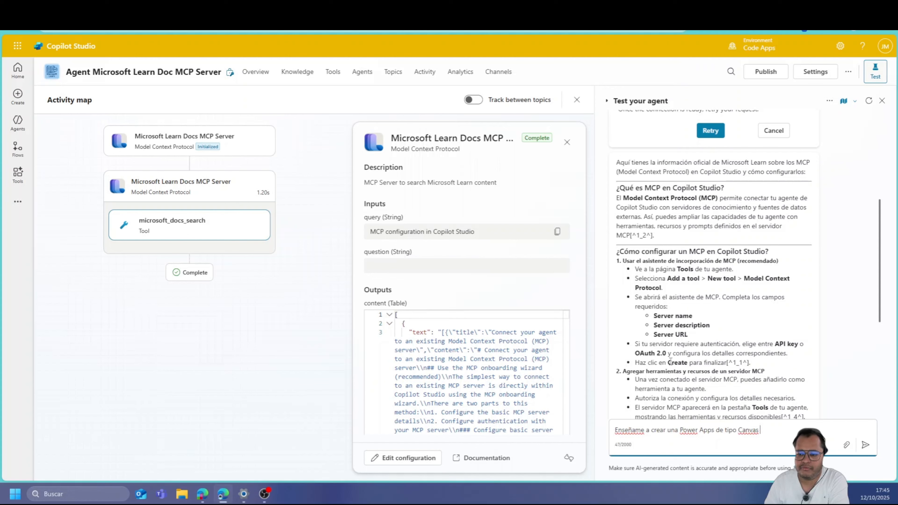
scroll(672, 365, down, 1)
scroll(716, 329, down, 3)
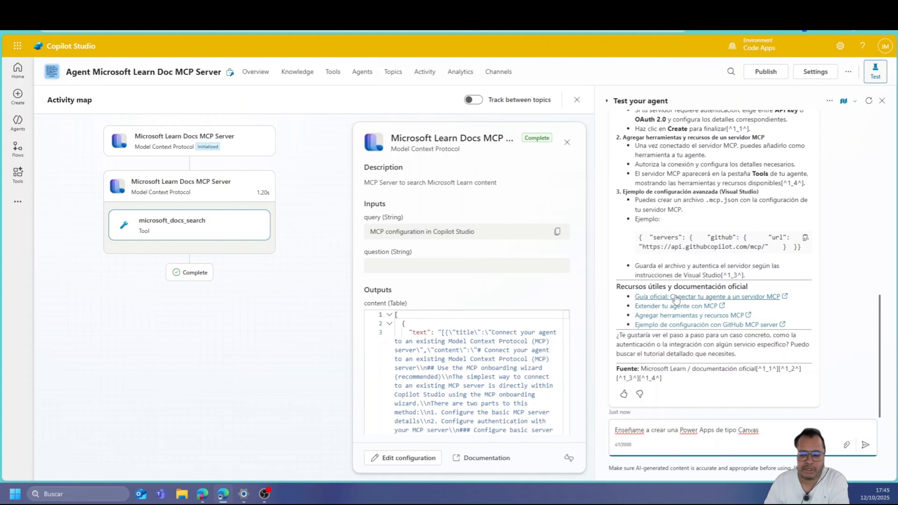
Send the Canvas app question, then type a query about SharePoint's newly announced labelling process
click(865, 447)
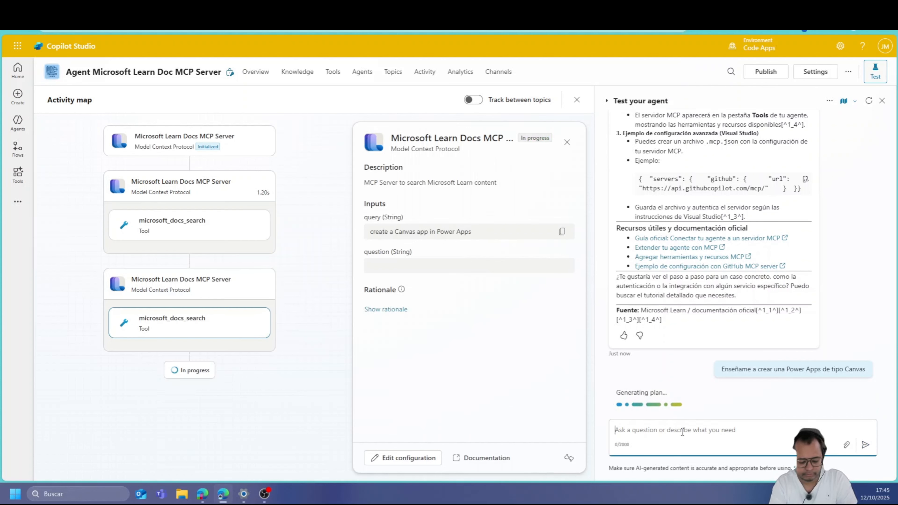
text(Busca infor)
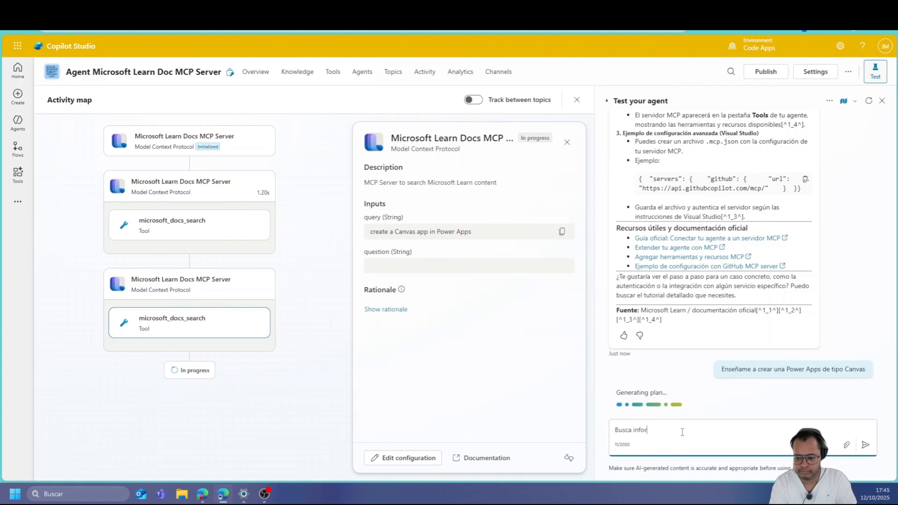
text(mación )
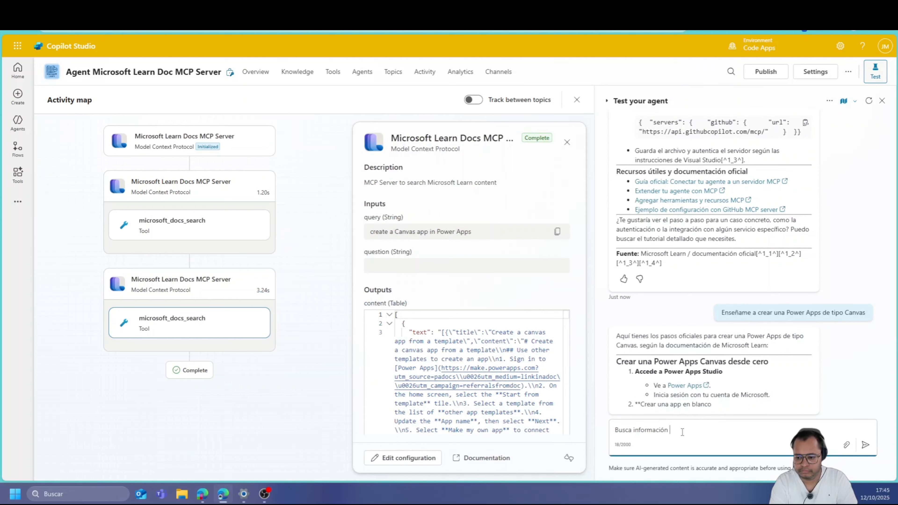
text(sobre el nu)
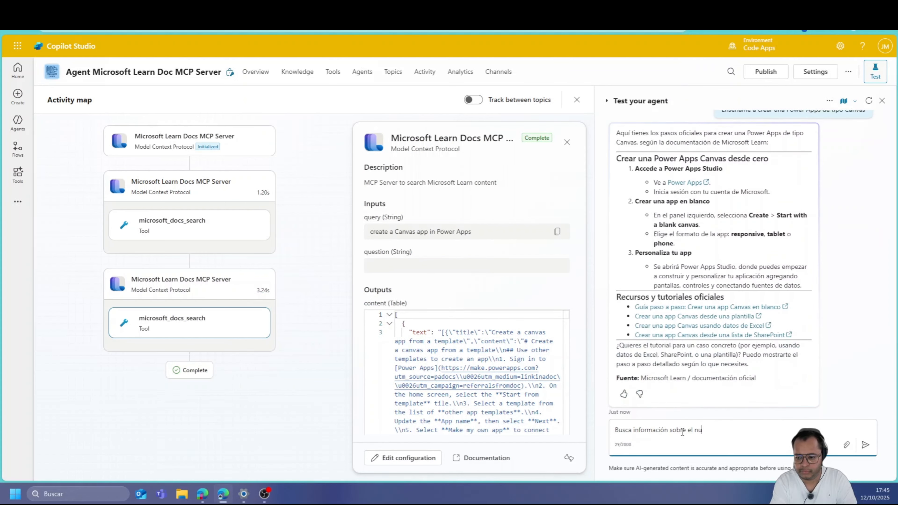
text(evo proceso de )
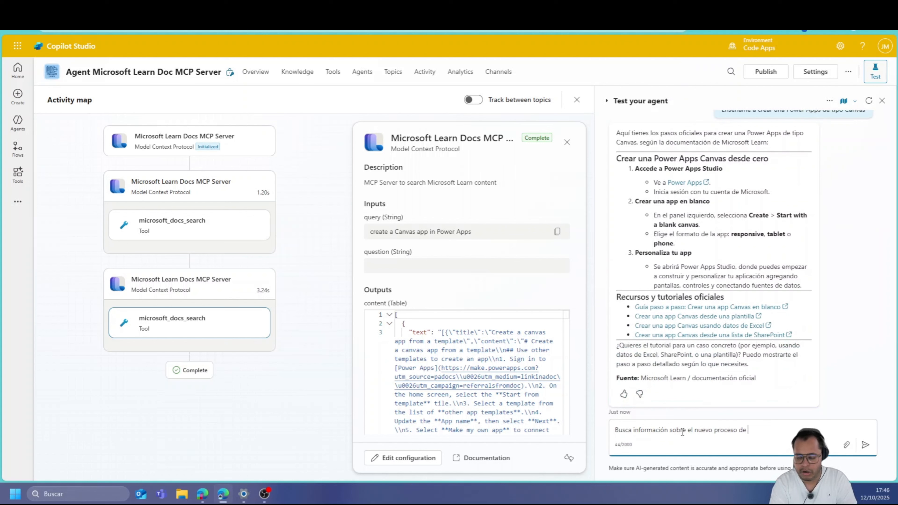
text(etiquetado )
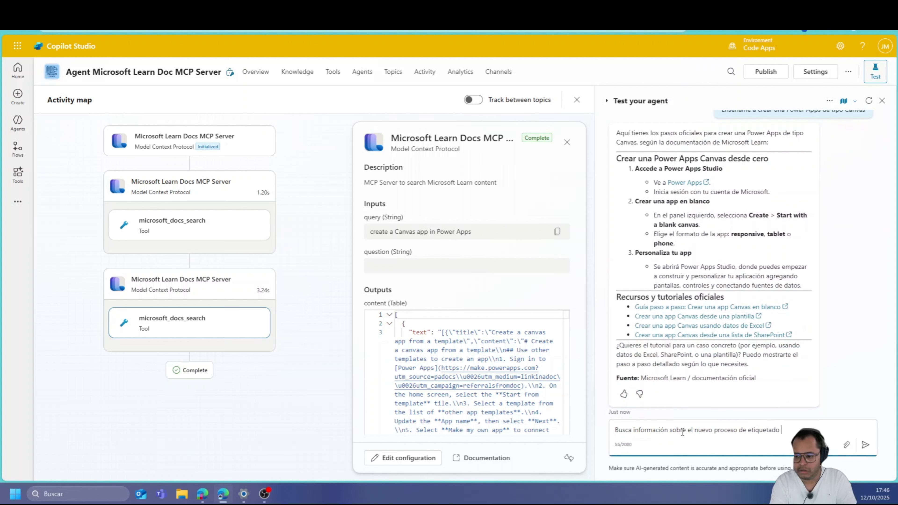
text(de ShareP)
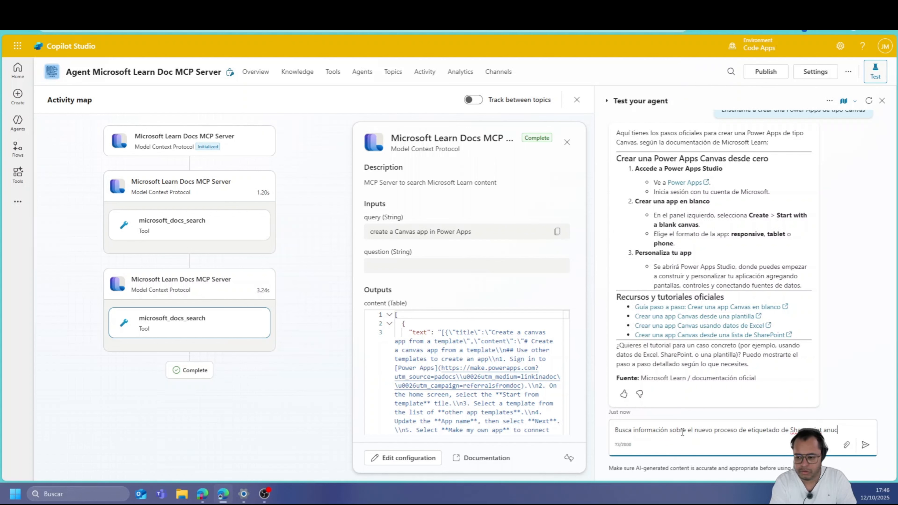
text(oint anuncia)
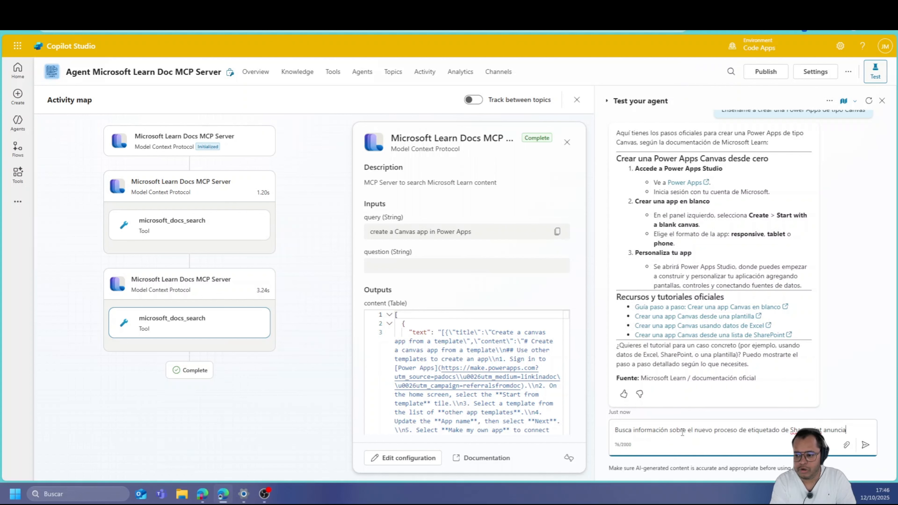
text(do recientemente)
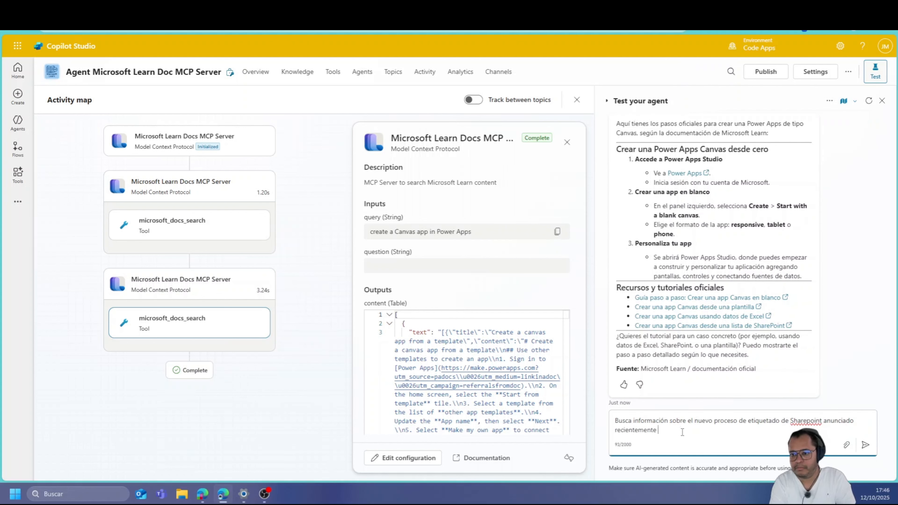
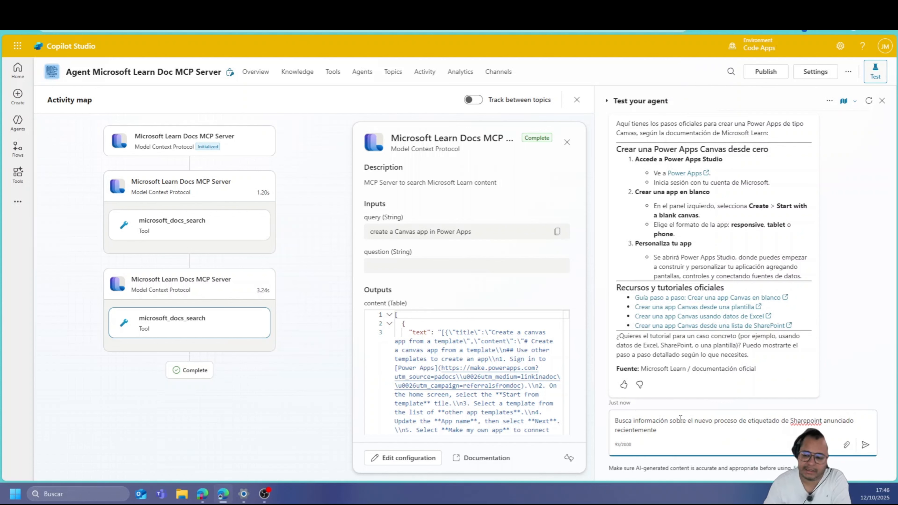
Send the SharePoint labelling question and open the cited 'Auto-aplicar etiquetas de retención a documentos' guide
click(865, 445)
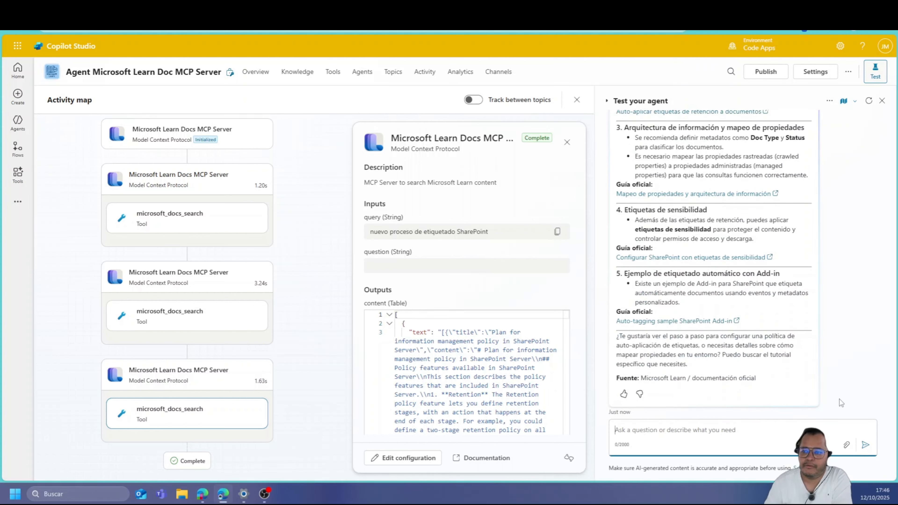
scroll(740, 338, up, 10)
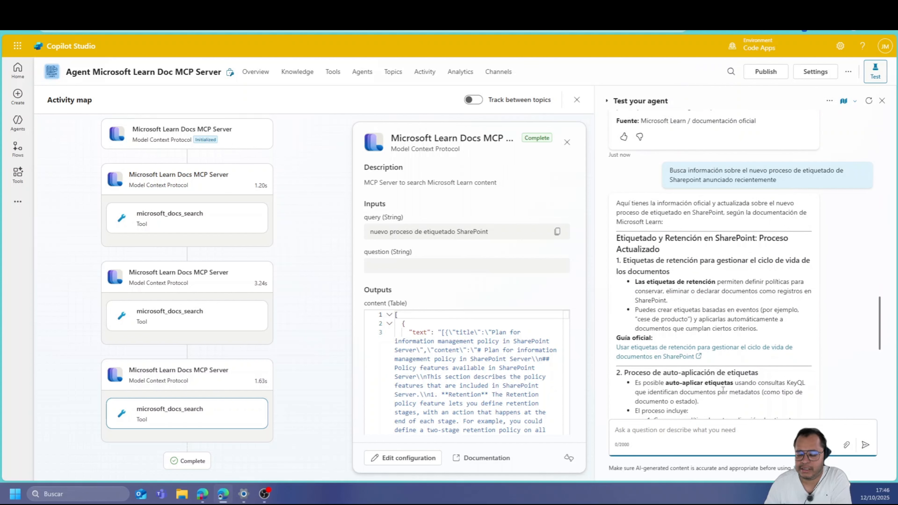
scroll(723, 390, down, 1)
scroll(647, 285, down, 1)
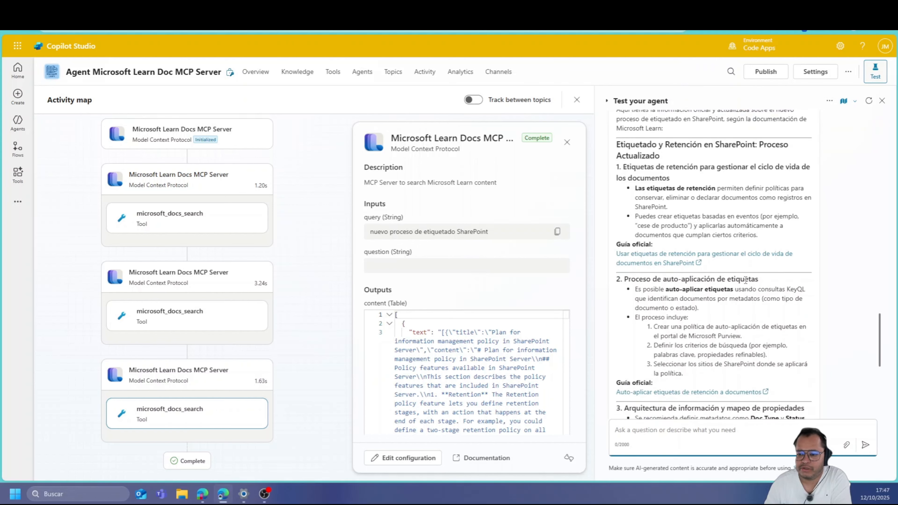
scroll(684, 325, down, 1)
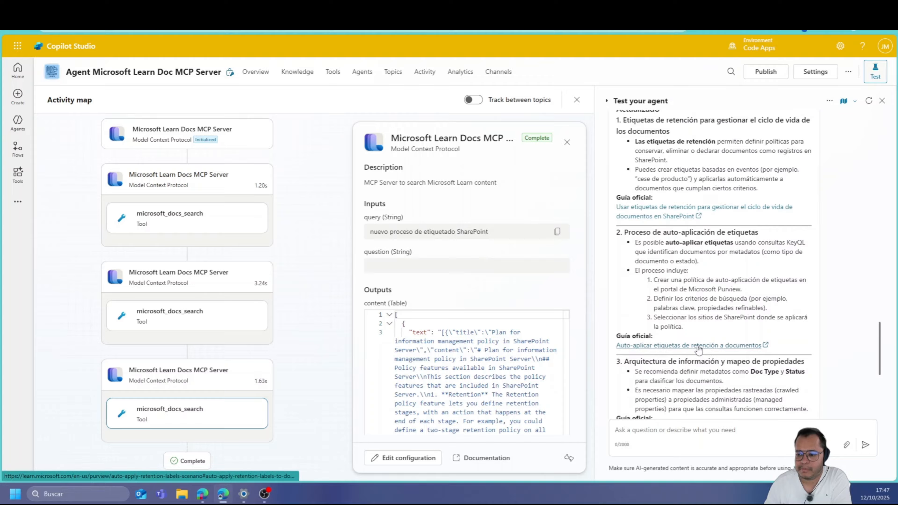
click(697, 345)
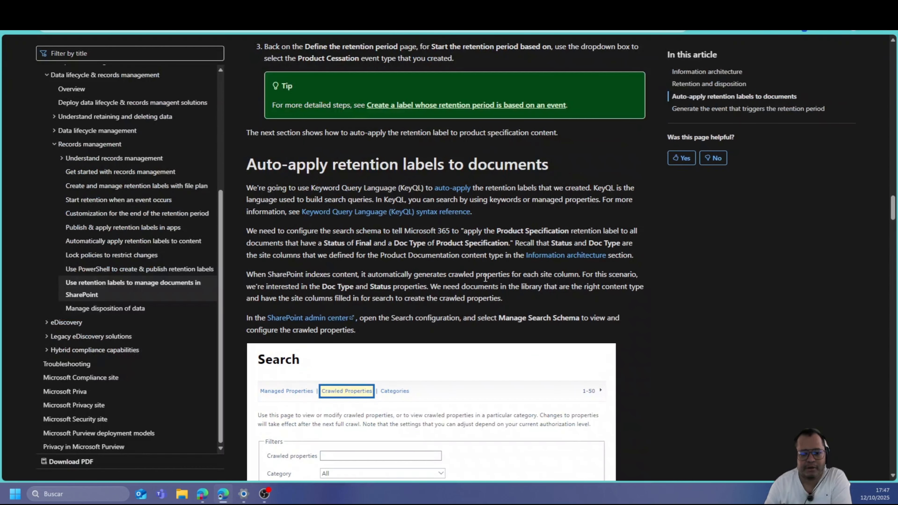
Read the retention-label article through its crawled-property mapping steps, then return to Copilot Studio
scroll(435, 331, down, 6)
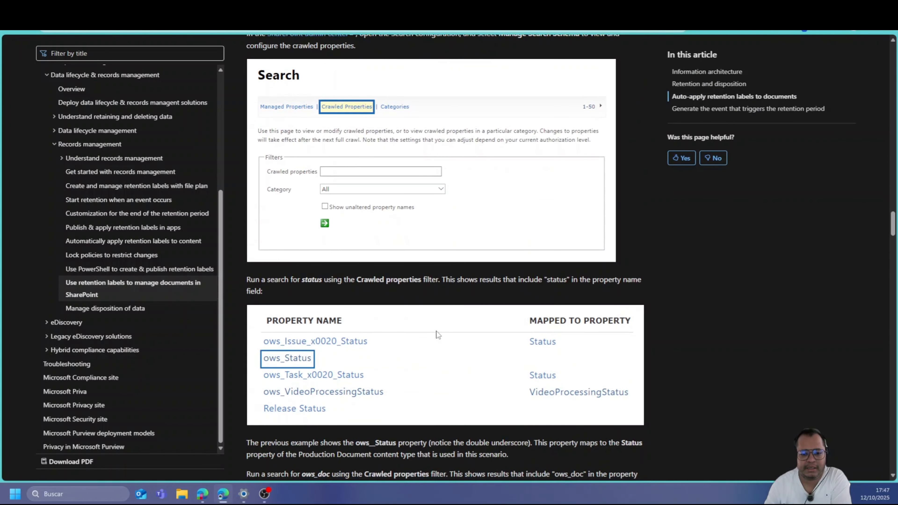
scroll(435, 331, down, 3)
scroll(436, 332, down, 14)
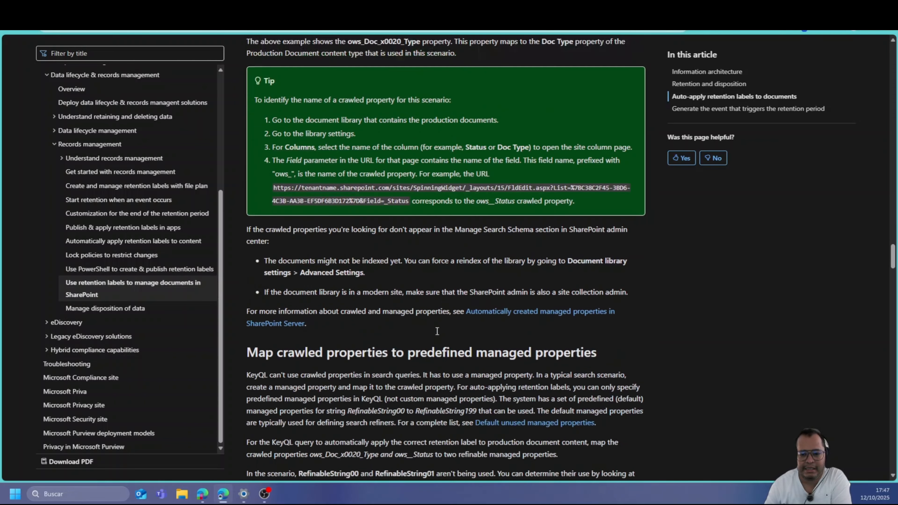
scroll(437, 331, down, 10)
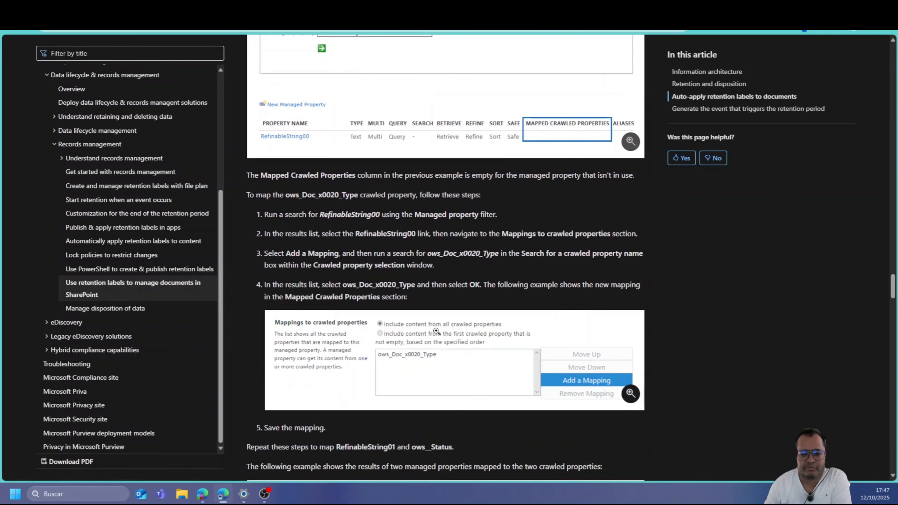
scroll(437, 332, down, 10)
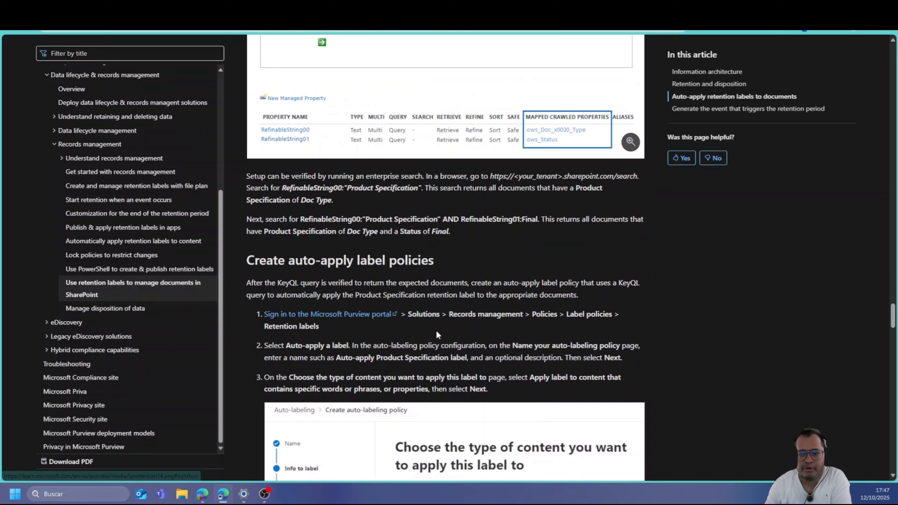
scroll(439, 333, up, 8)
click(148, 14)
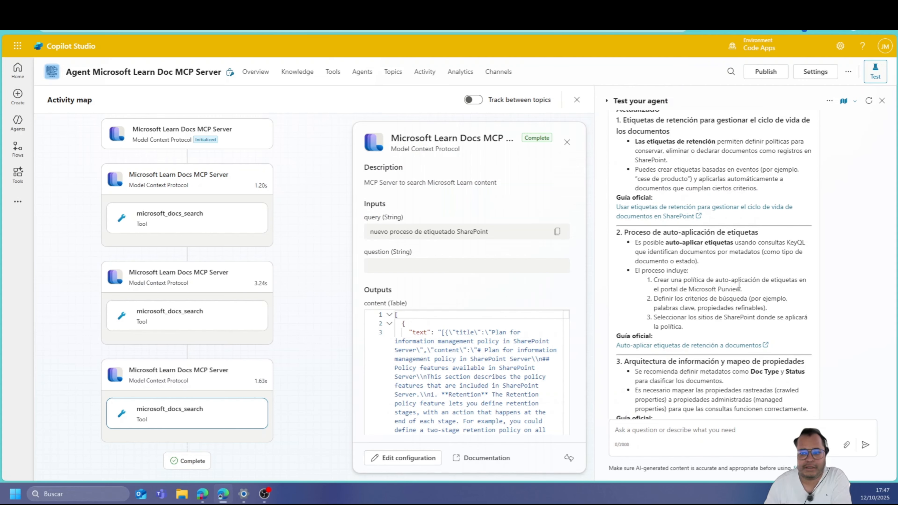
scroll(726, 357, down, 1)
Review the agent's SharePoint answer and earlier replies, then go to the Agents list
scroll(726, 357, down, 3)
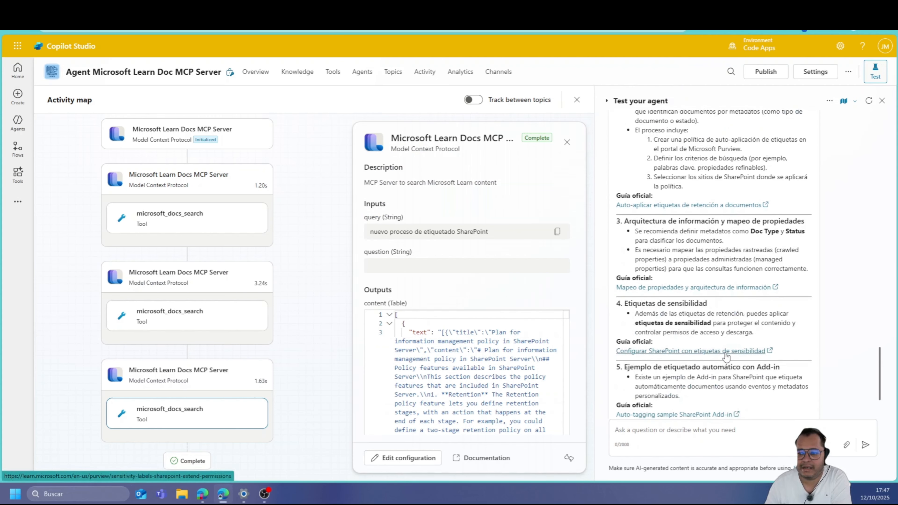
scroll(726, 358, down, 3)
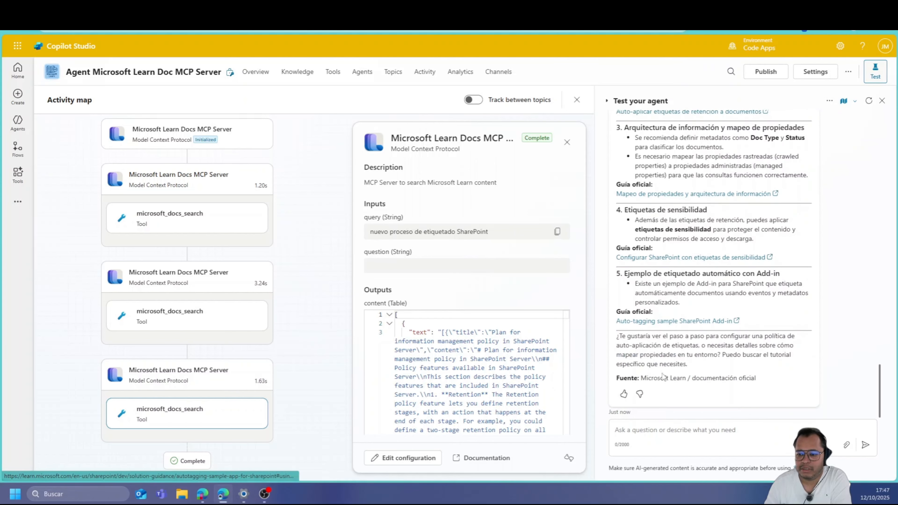
scroll(691, 391, up, 15)
scroll(691, 390, up, 10)
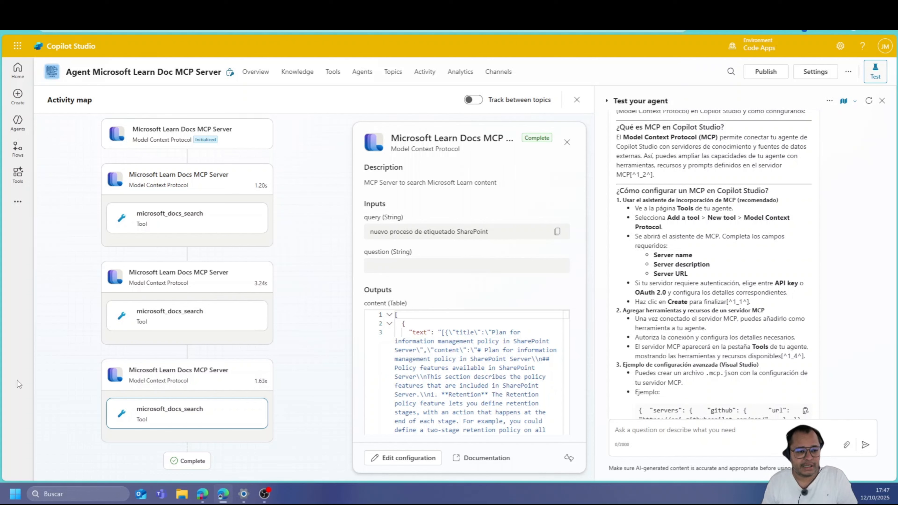
click(25, 134)
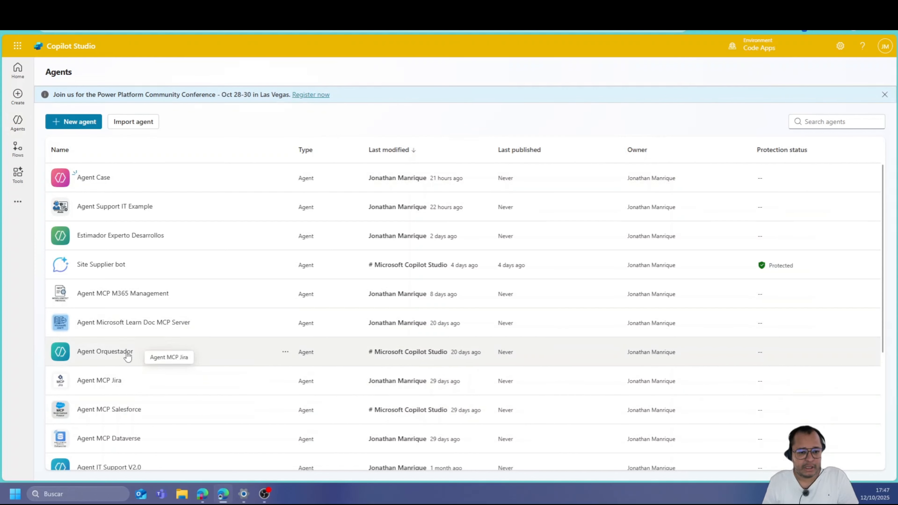
Open Agent MCP M365 Management and view its Contact, Email and Meeting Management MCP tools
click(121, 293)
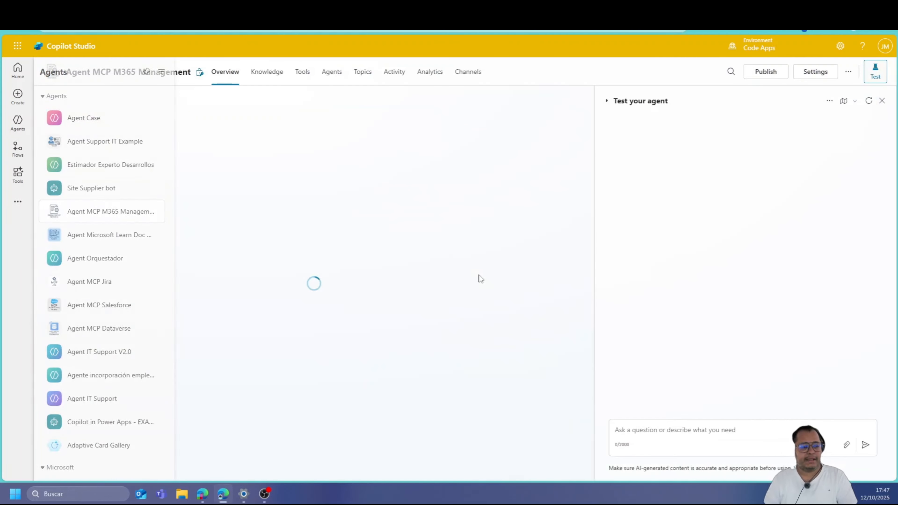
click(301, 73)
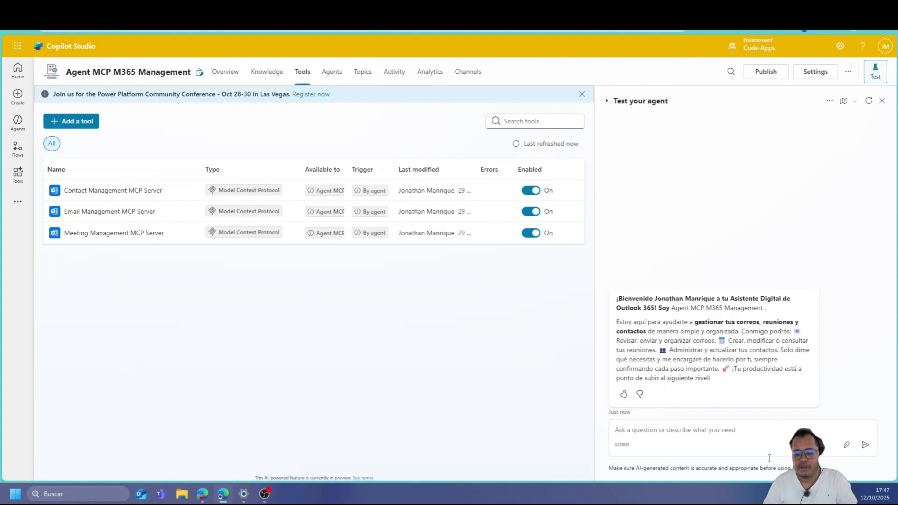
click(754, 431)
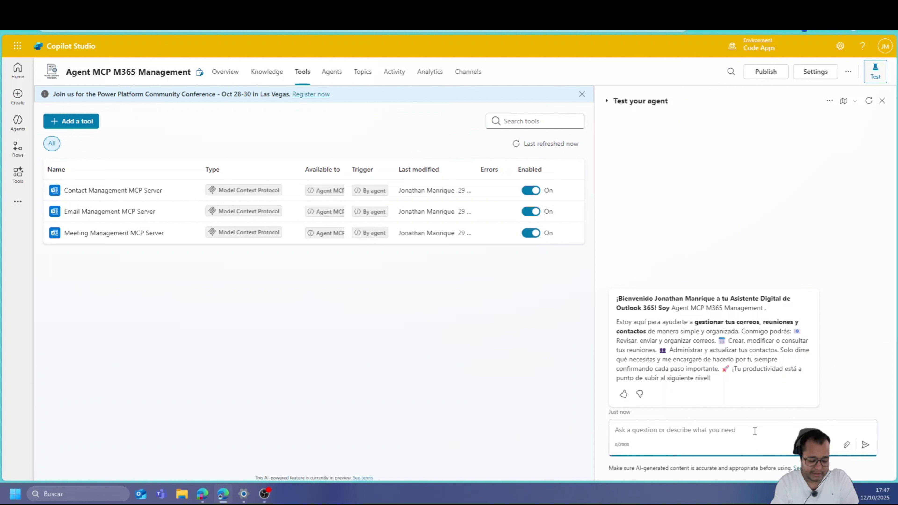
Ask the test agent for this week's 5 main emails and to send an email to a contact
text(Dame un l)
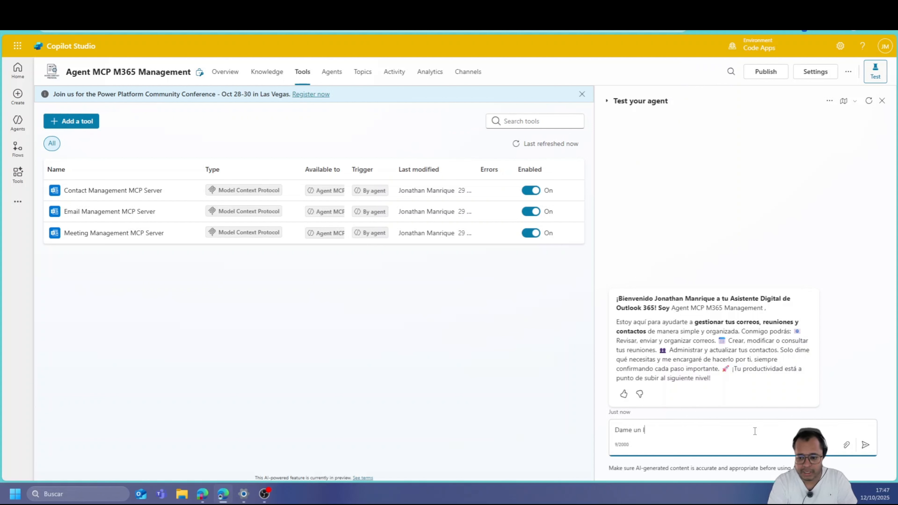
text(ista de los )
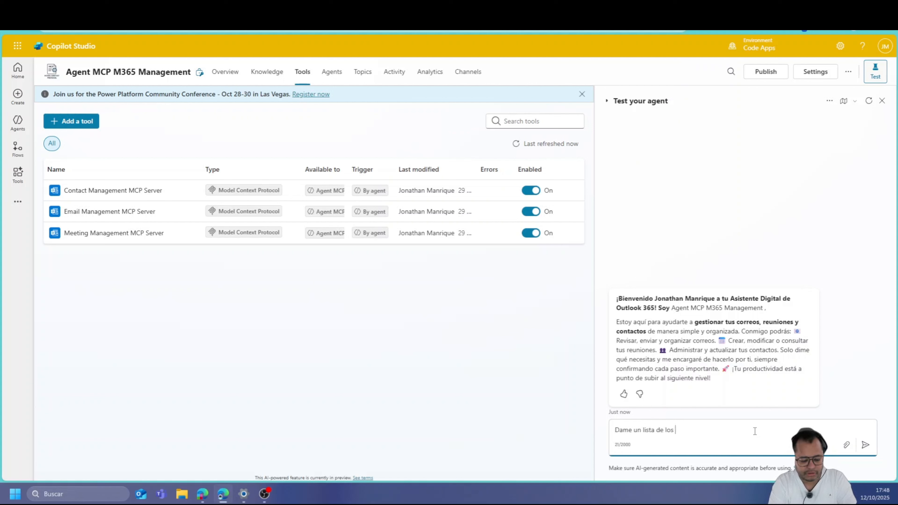
text(5 principal)
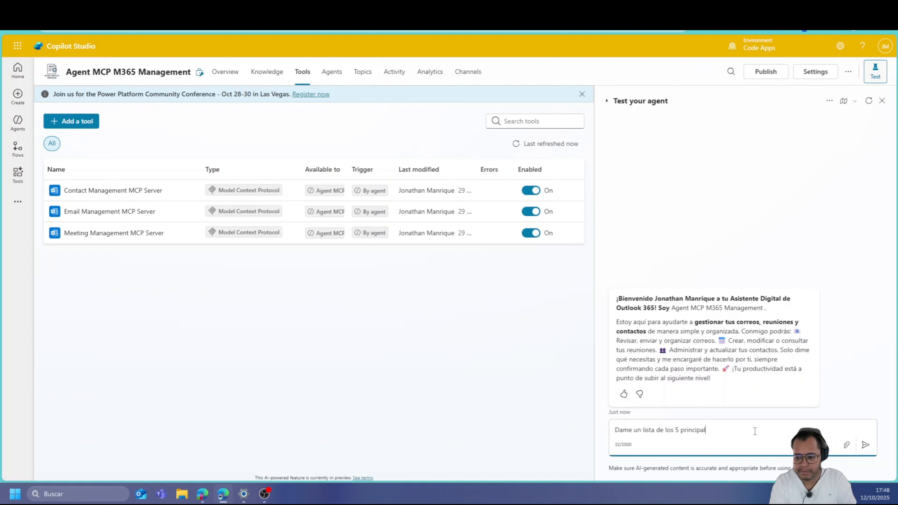
text(es correos)
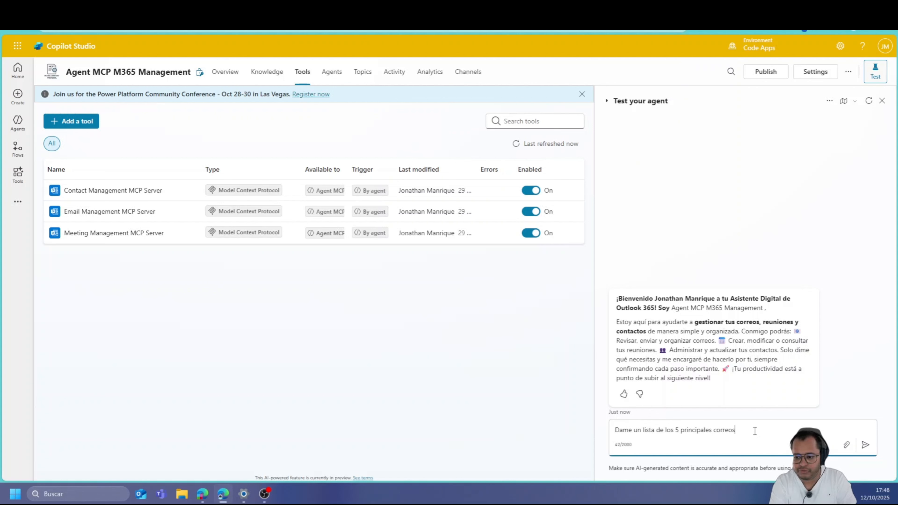
text( d)
text(e esta se)
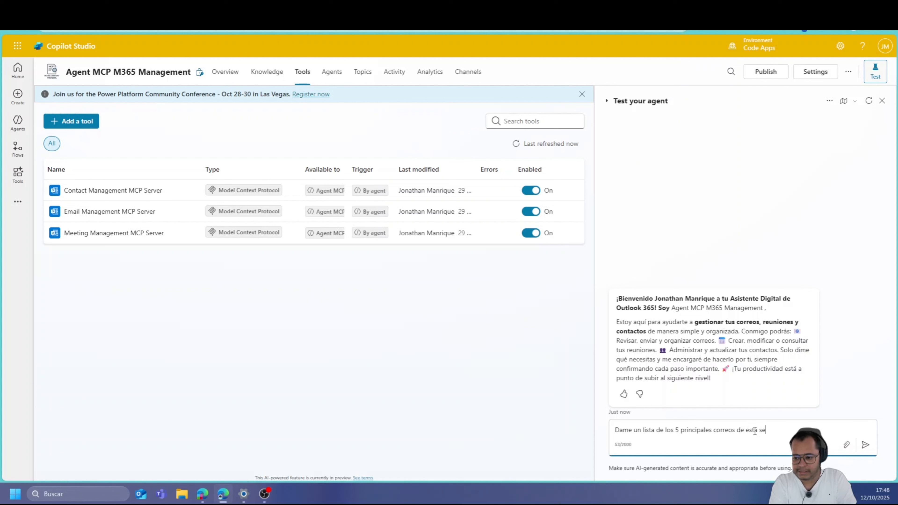
text(mana y enviame )
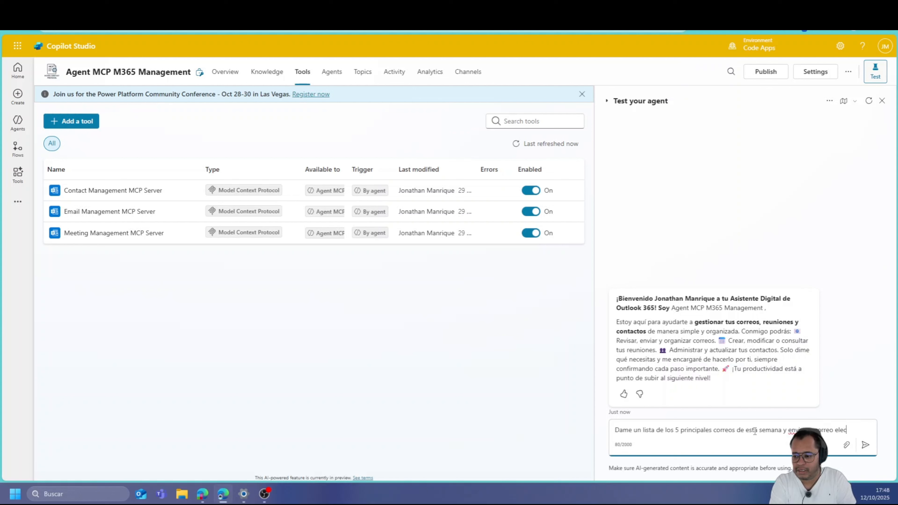
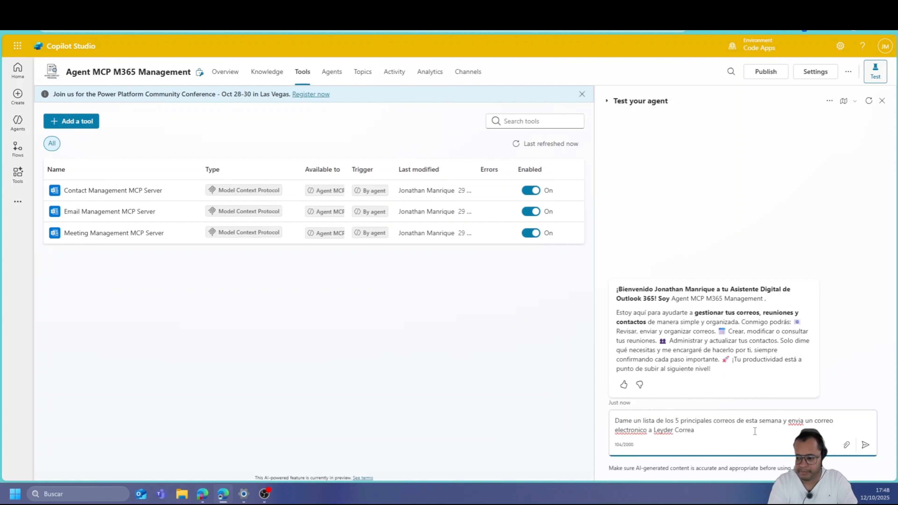
key(Return)
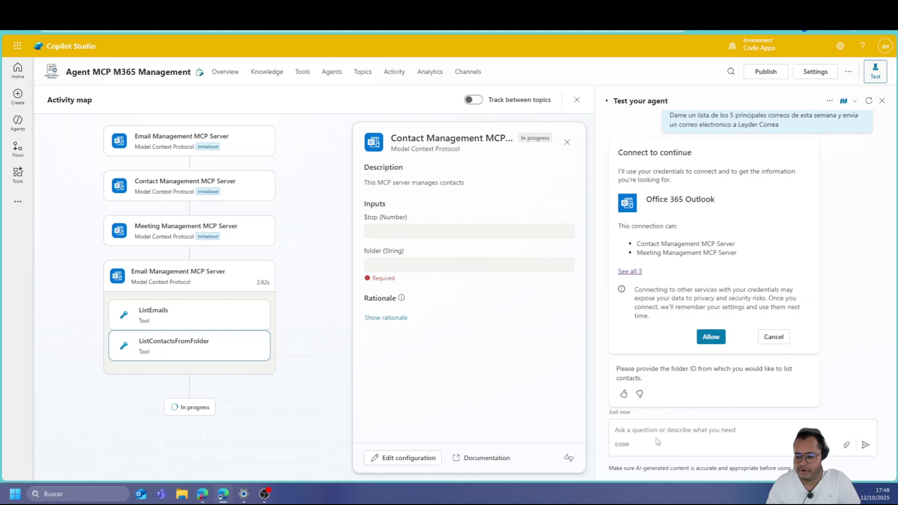
Reply 'Inbox' as the contacts folder, then ask the agent to search the contact in Contact
click(659, 432)
text(I)
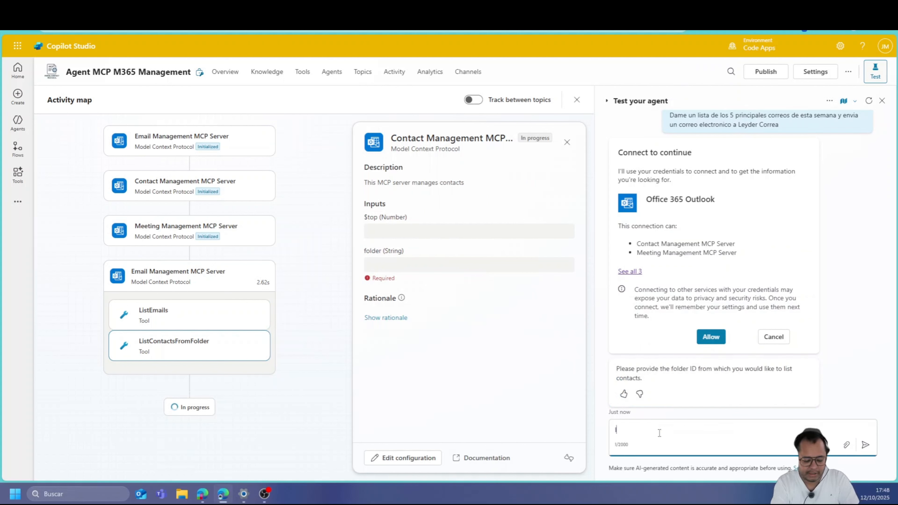
text(nbox)
key(Return)
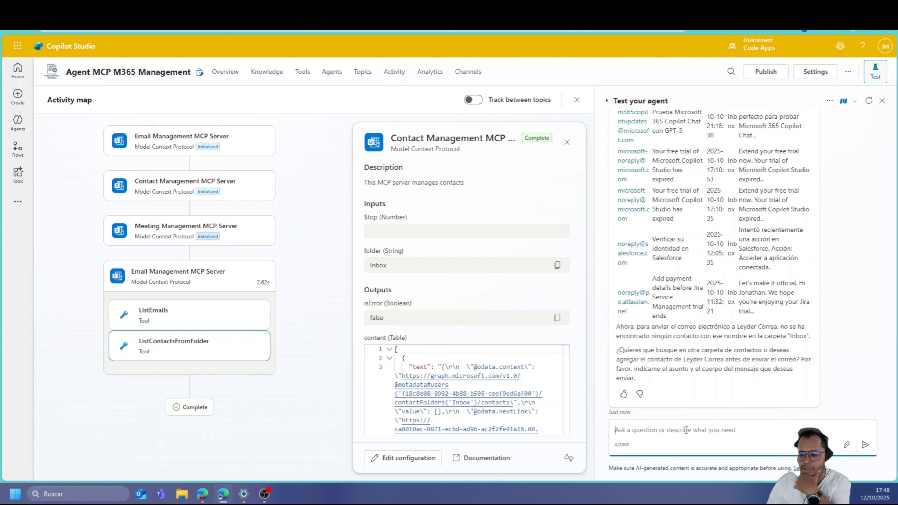
text(Busca el contacto en Contact)
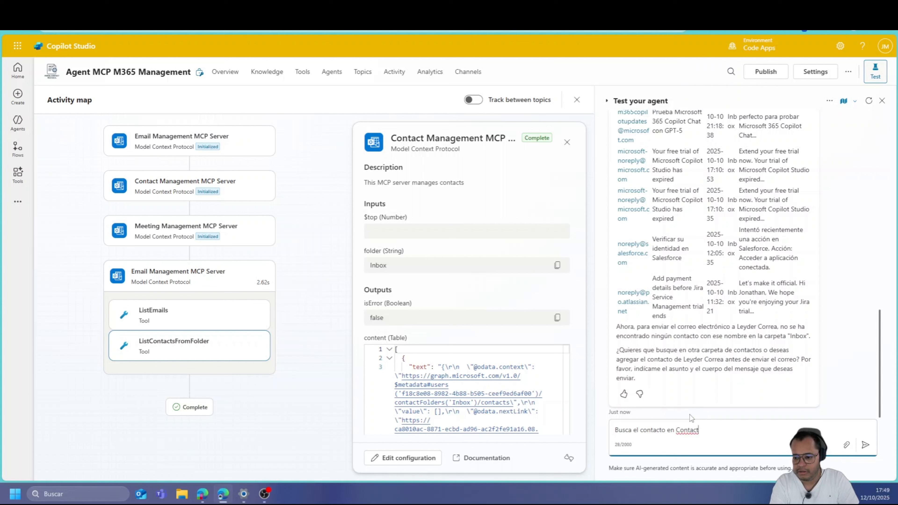
key(Return)
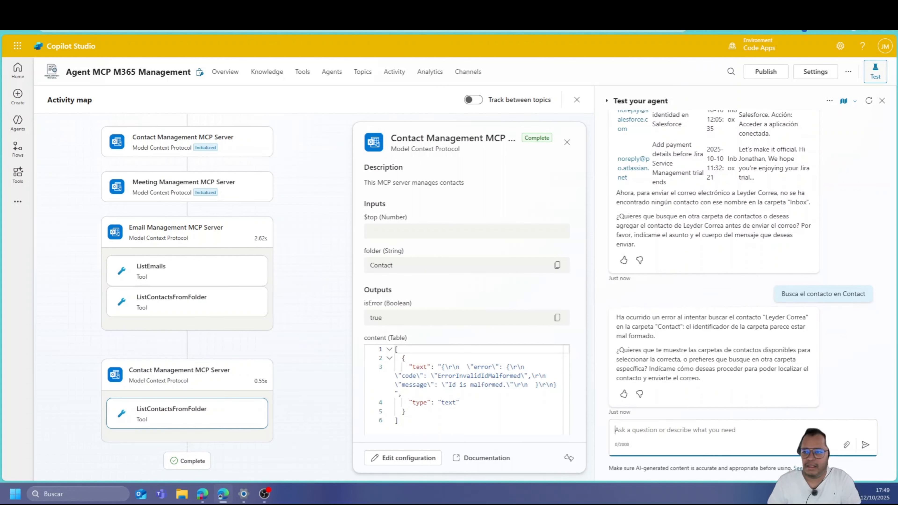
Go to Microsoft 365 Copilot in a new tab, launch Outlook, and show its contacts
key(ctrl+t)
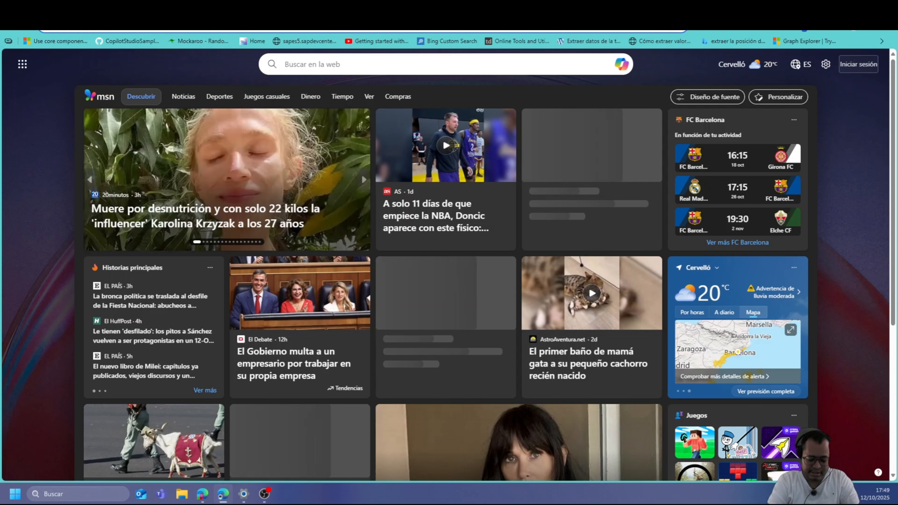
text(m36)
key(Return)
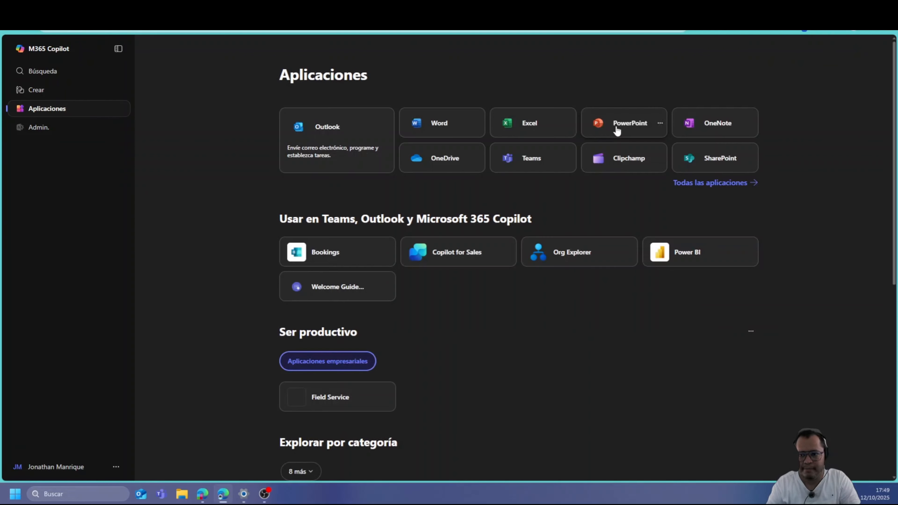
click(350, 142)
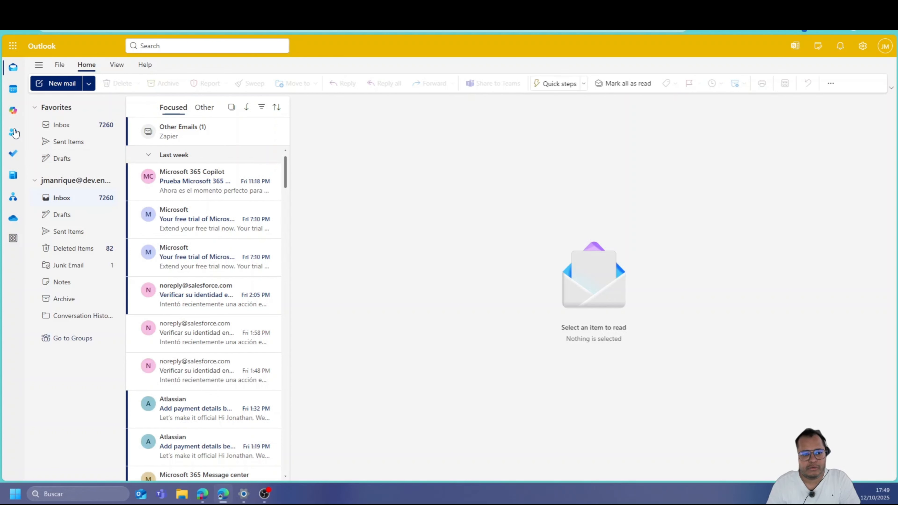
click(14, 132)
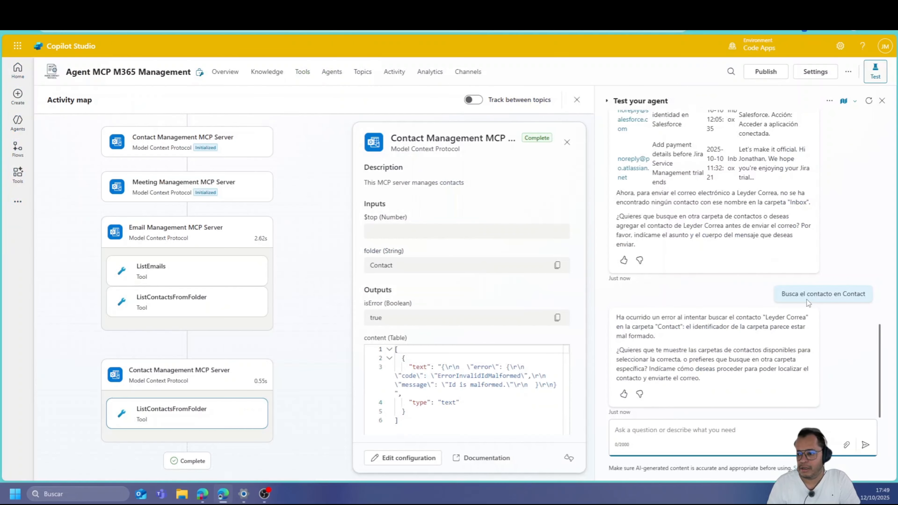
Copy the earlier top-5-emails request from the test chat history
scroll(801, 292, up, 5)
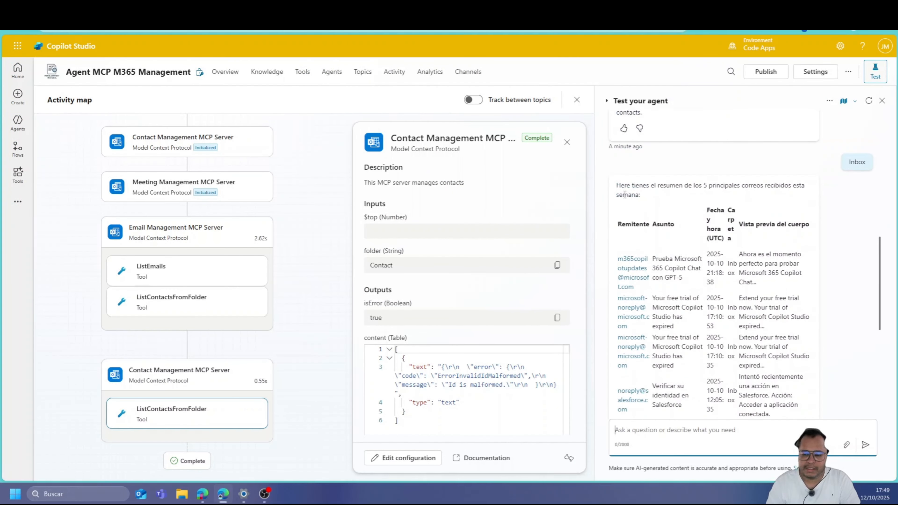
scroll(693, 397, up, 5)
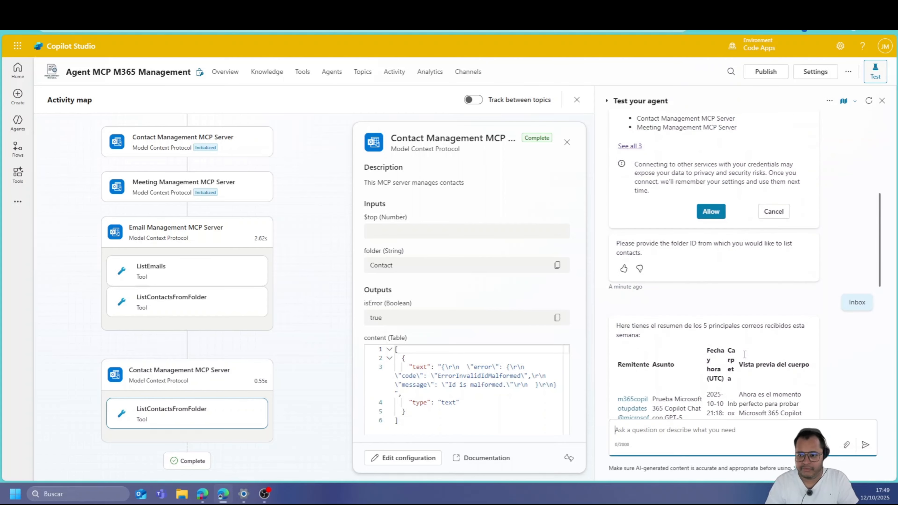
scroll(745, 355, up, 8)
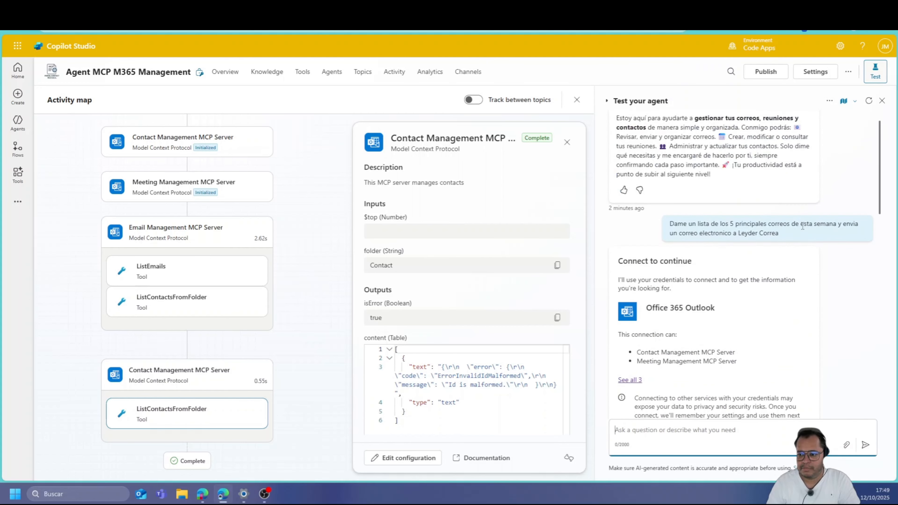
drag(778, 233, 679, 224)
key(ctrl+c)
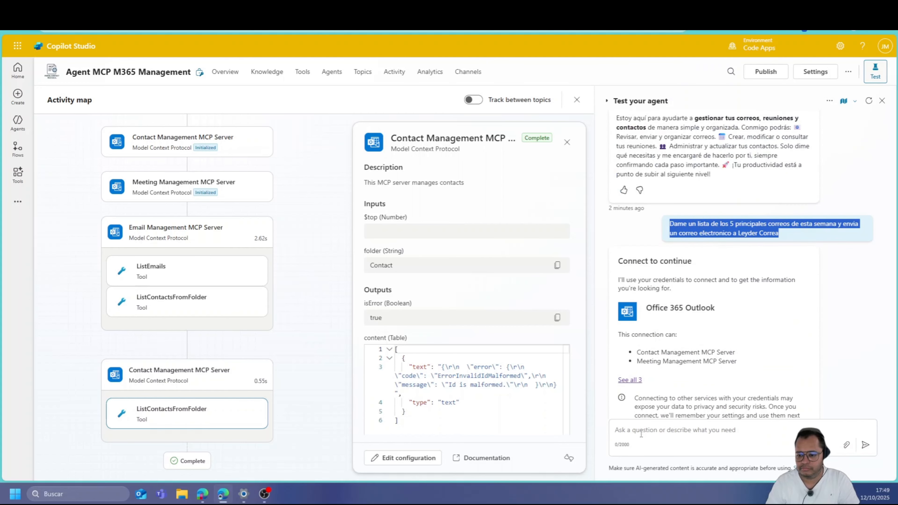
Resend the request with 'mi contacto' inserted, then return to the Outlook contacts
click(652, 438)
key(ctrl+v)
click(654, 430)
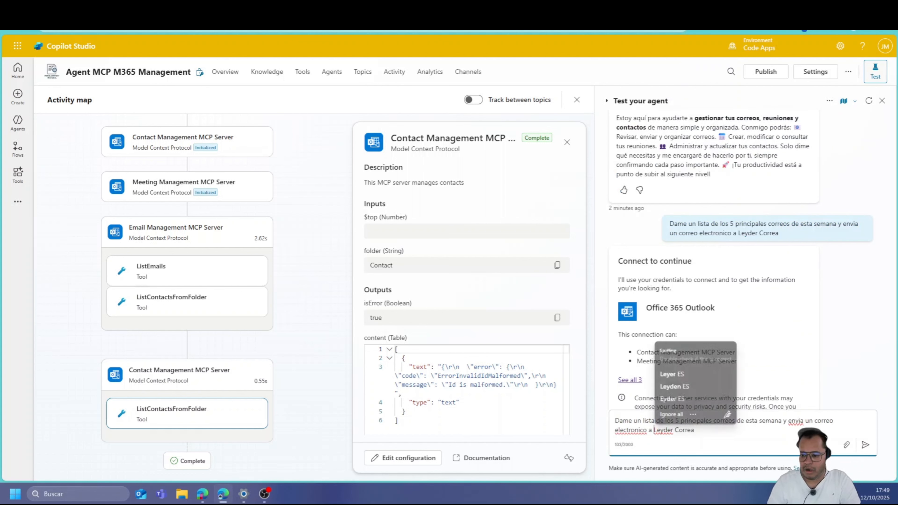
text(mi contacto)
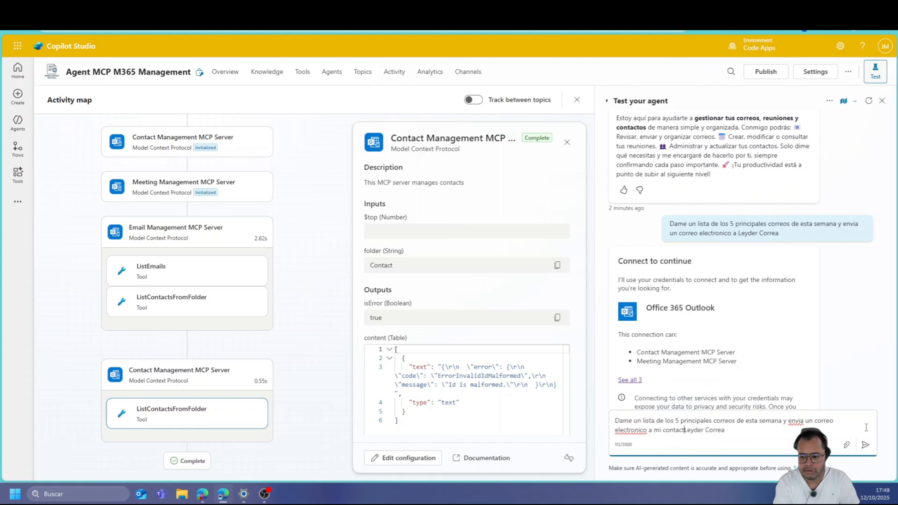
key(Return)
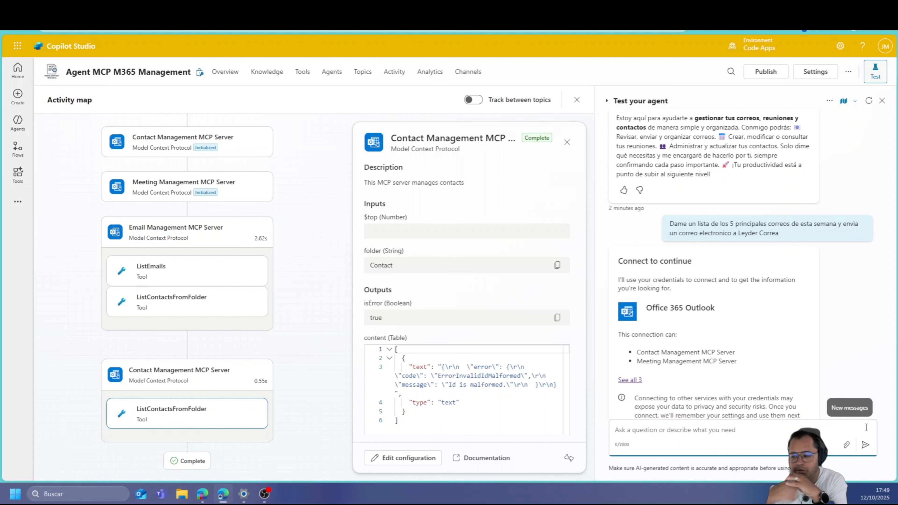
scroll(765, 307, down, 10)
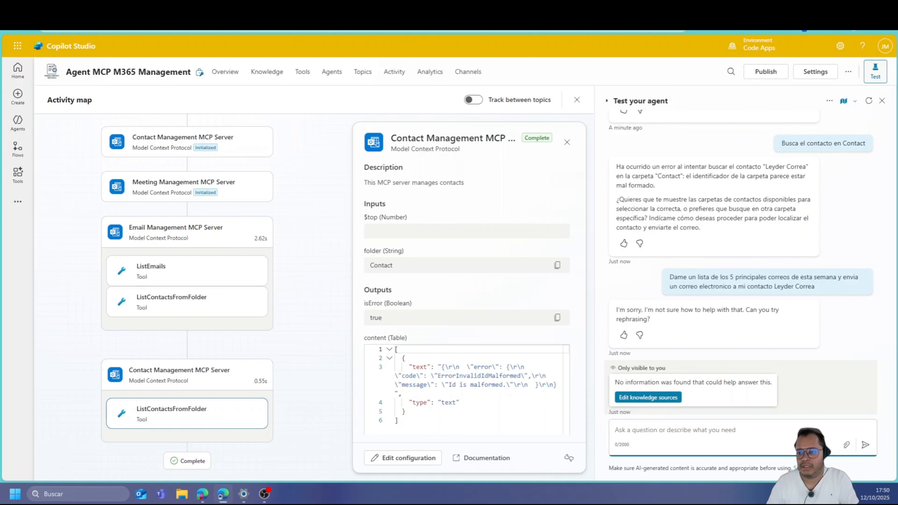
click(753, 8)
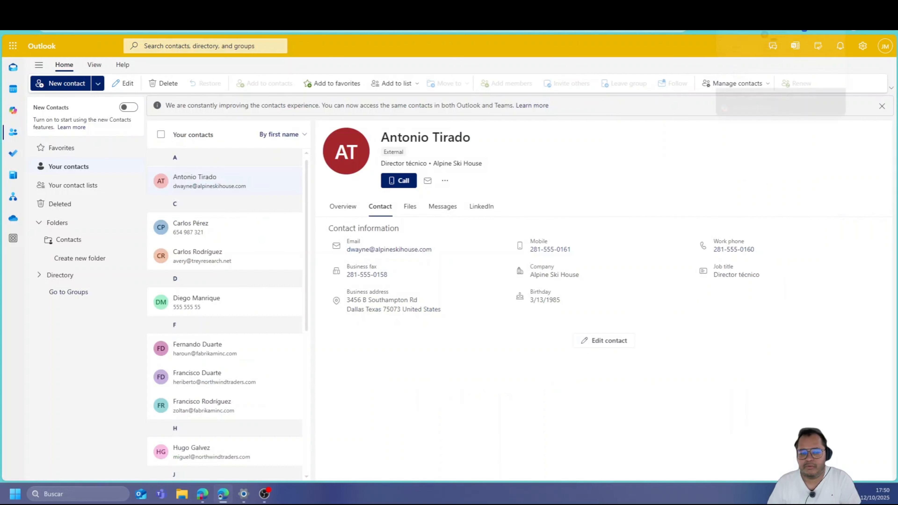
Open the most recent message in Outlook's Sent Items, then return to Copilot Studio
click(14, 74)
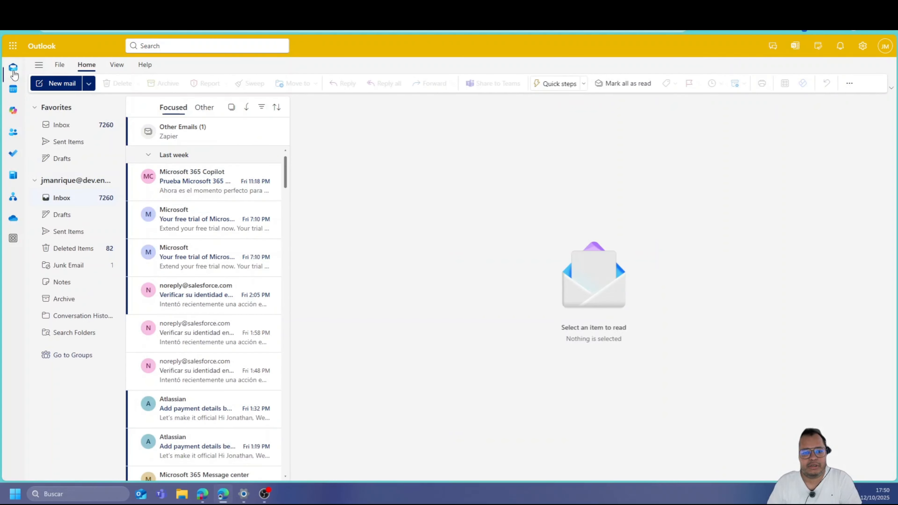
click(51, 143)
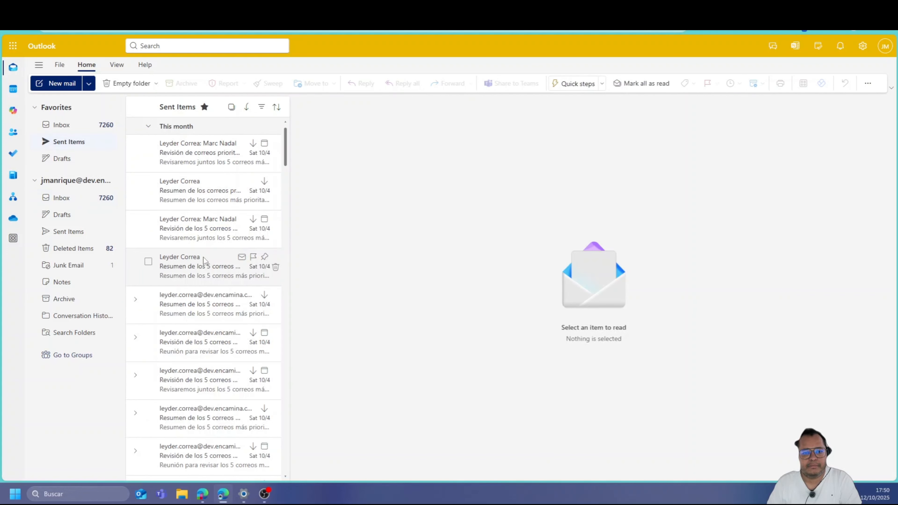
click(198, 158)
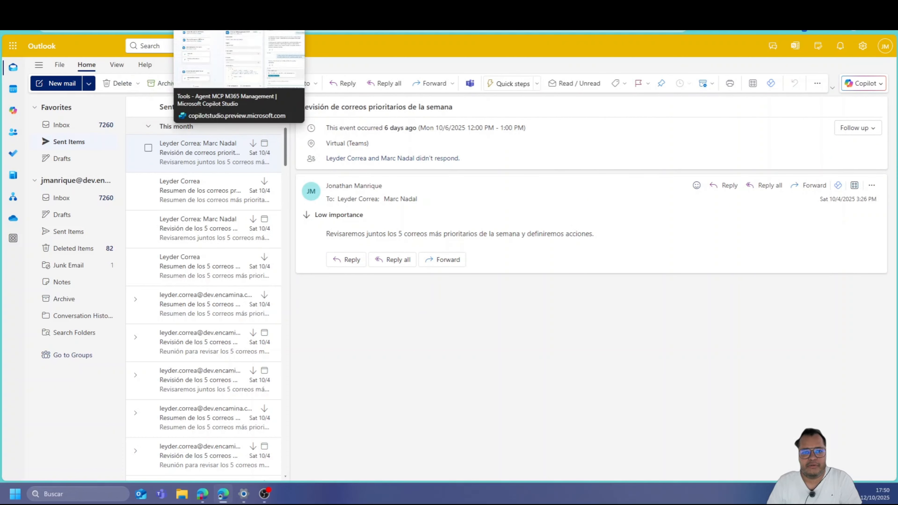
click(202, 8)
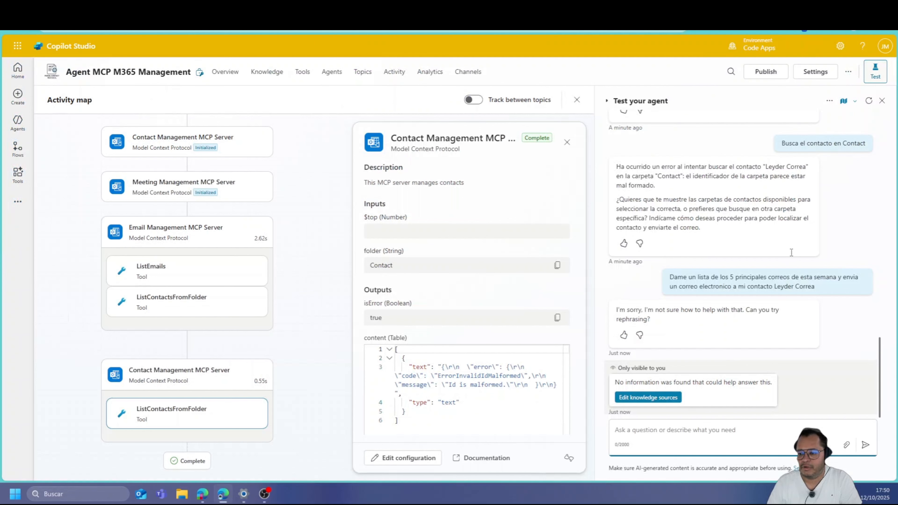
Restart the test chat and resend the top-5-emails request with 'con el resumen' added
click(869, 102)
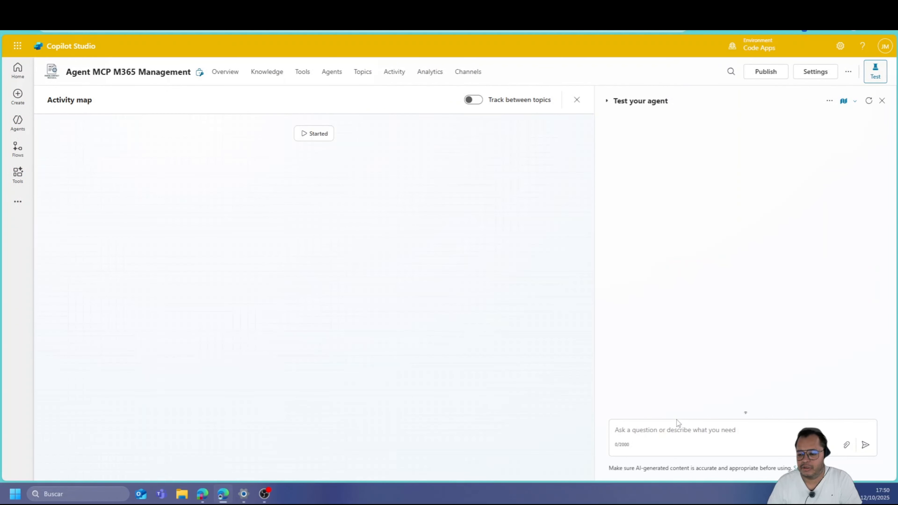
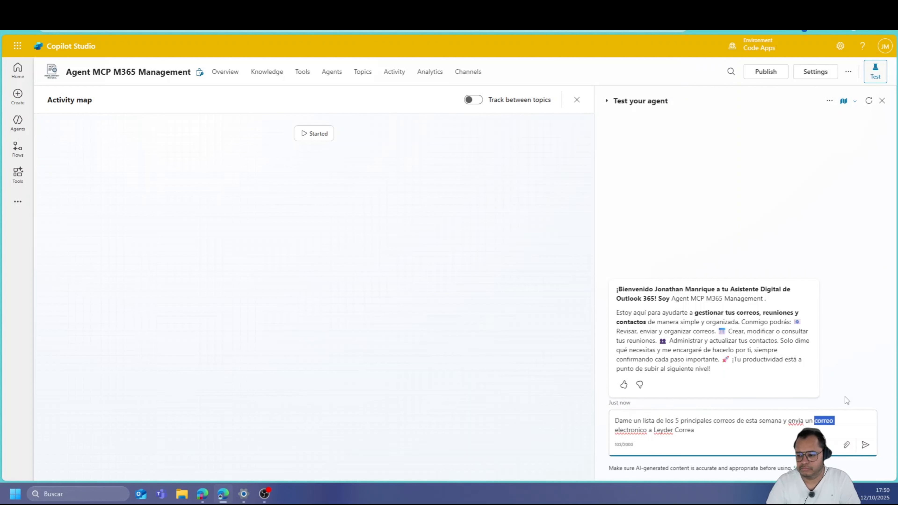
text(con el re)
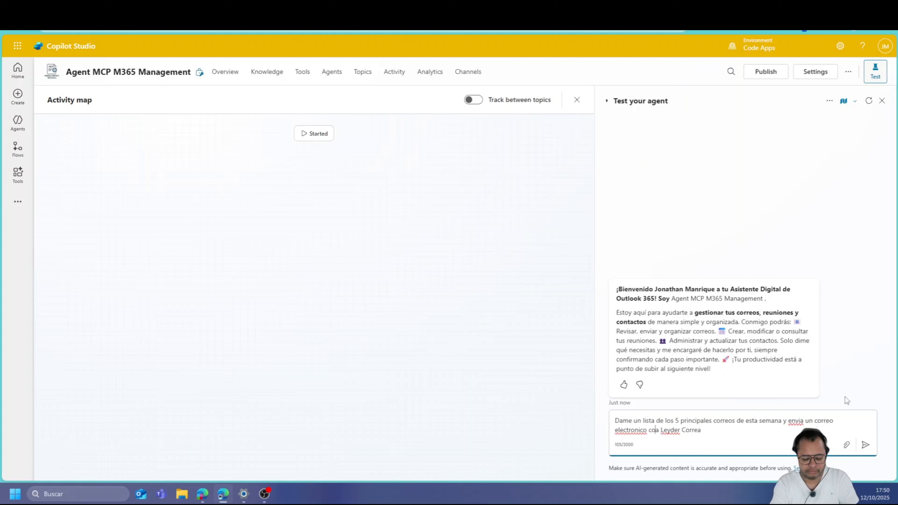
text(sumen)
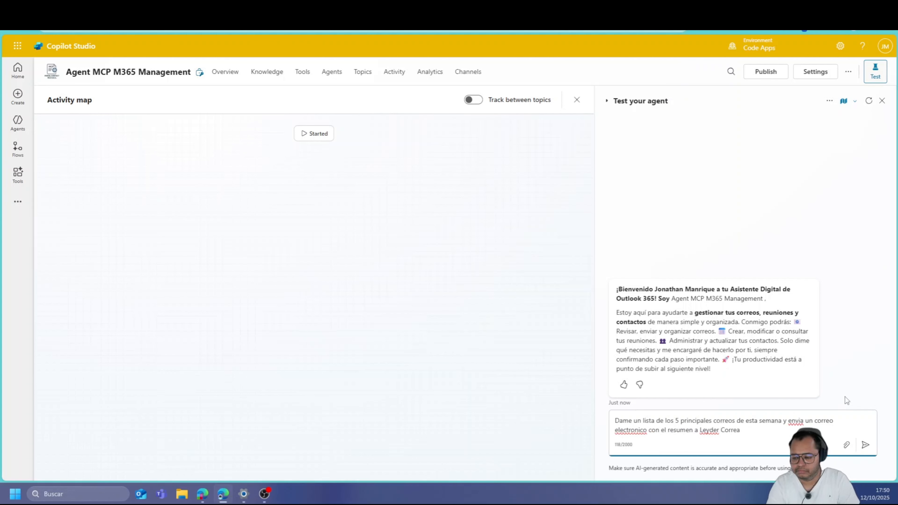
key(Return)
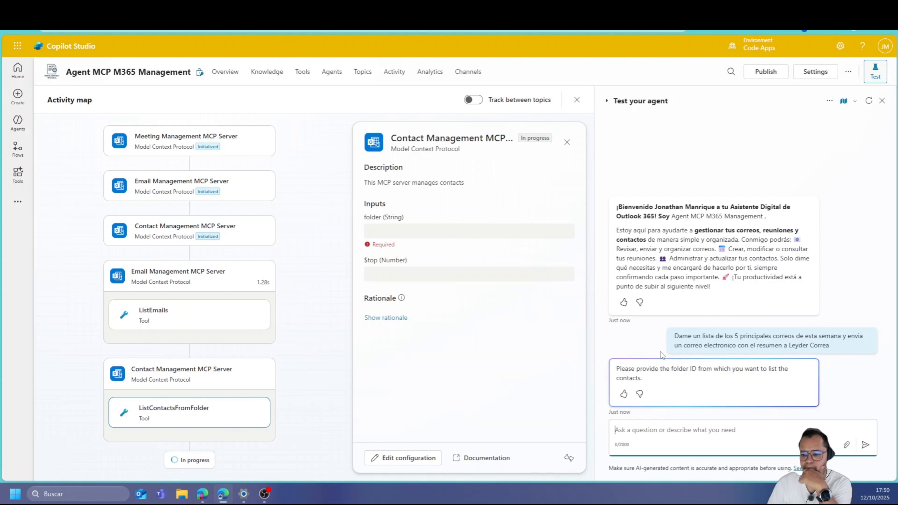
click(674, 450)
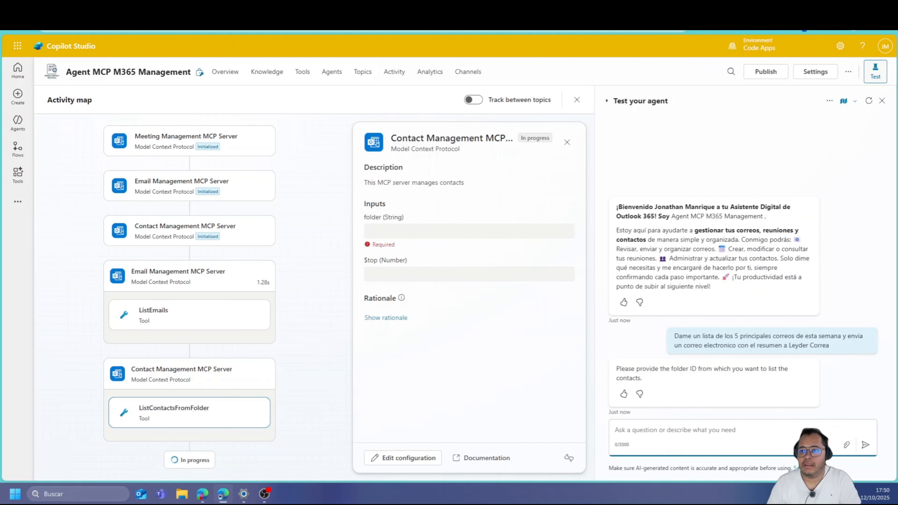
click(760, 9)
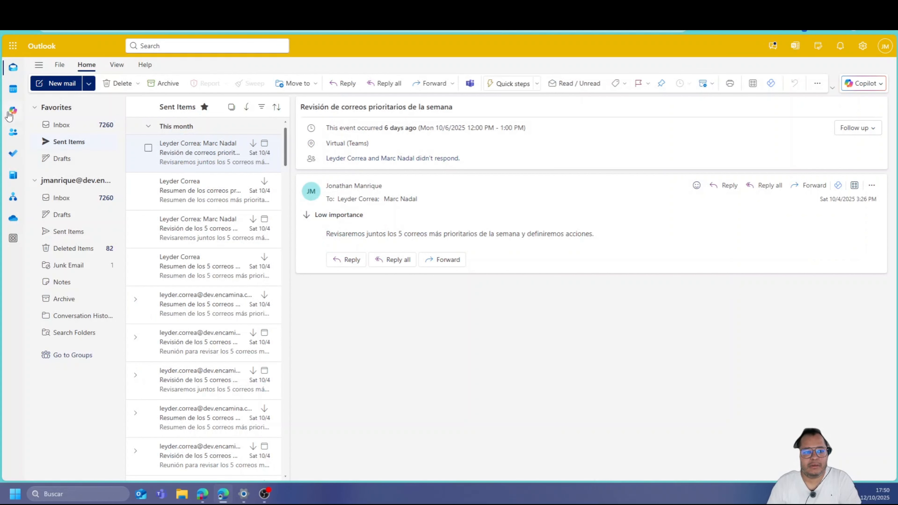
click(13, 90)
click(12, 132)
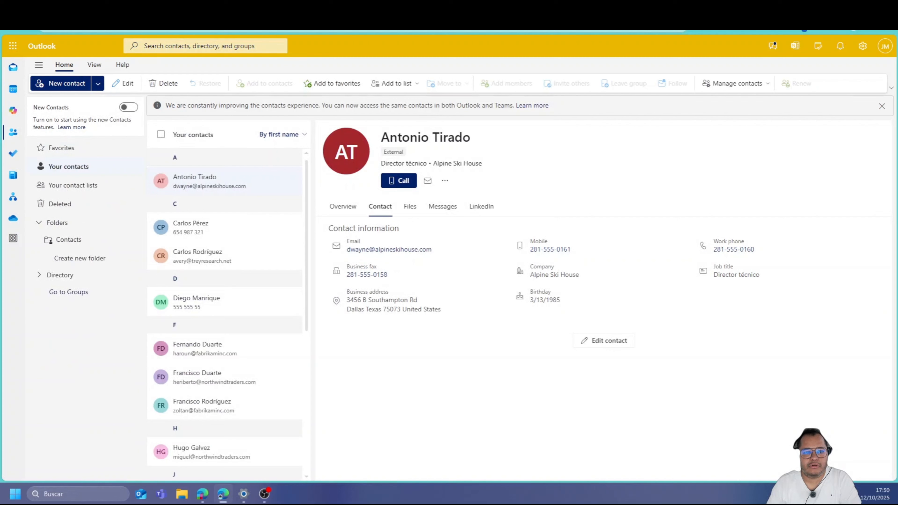
click(208, 9)
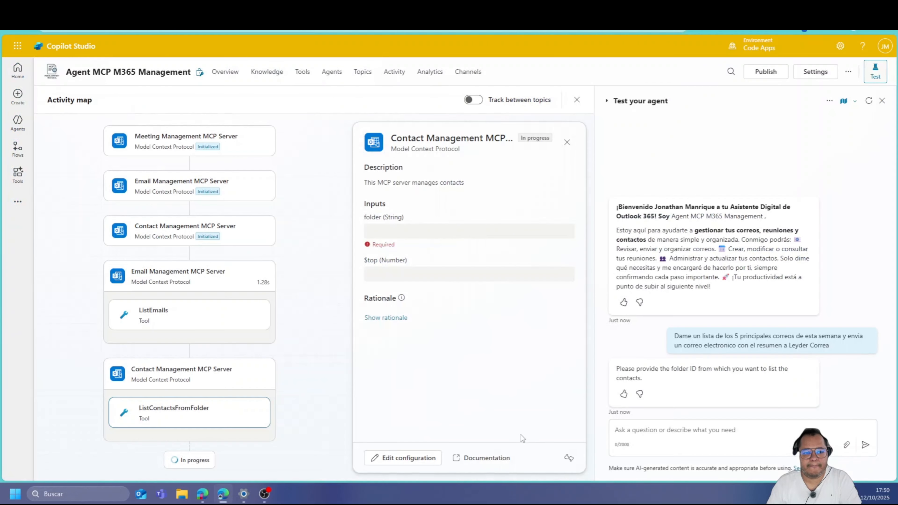
Reply 'your contacts' so the agent finishes emailing the top-5 summary, then bring up Outlook
text(you)
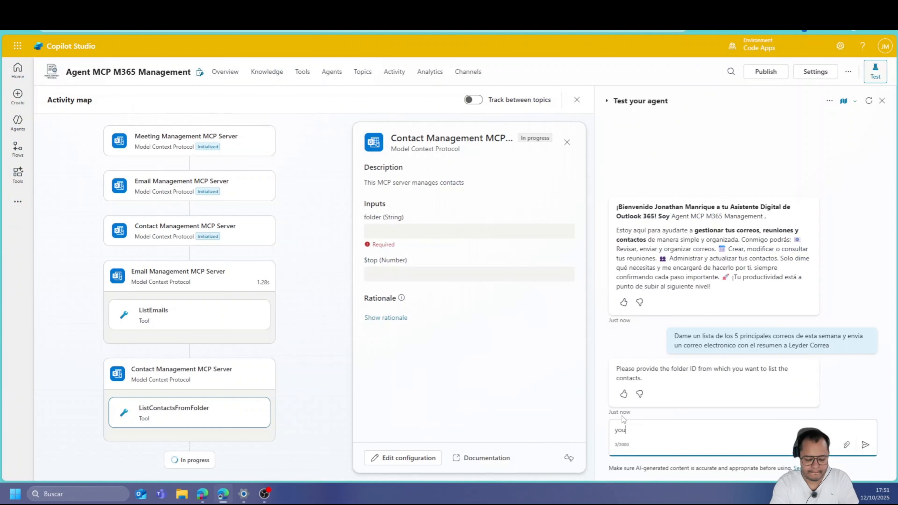
text(r contac)
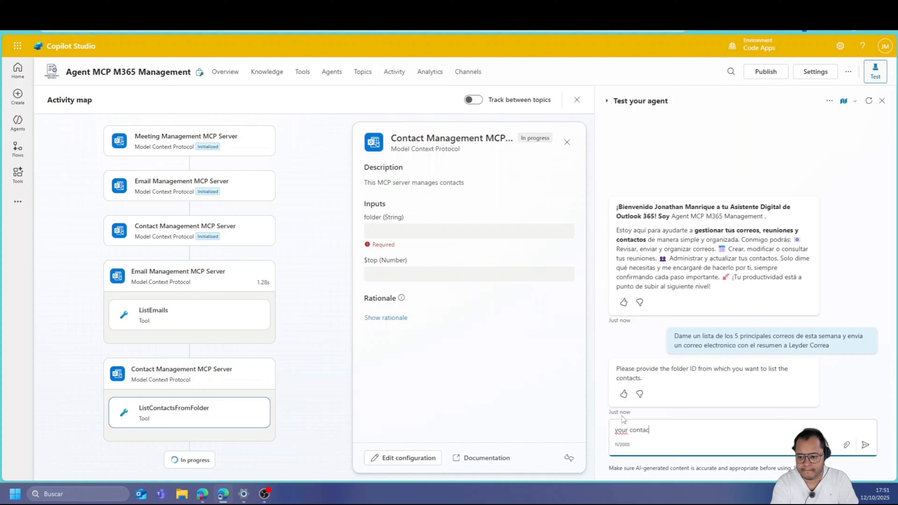
text(ts)
key(Return)
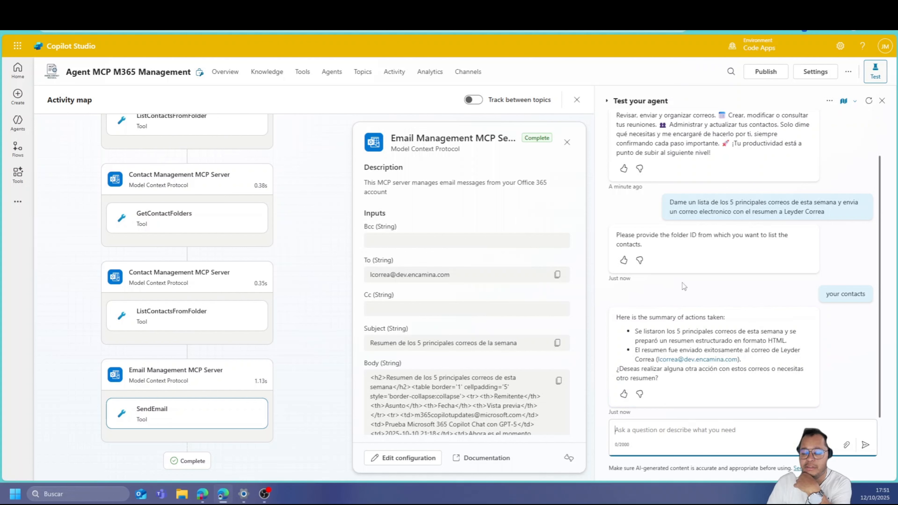
click(141, 10)
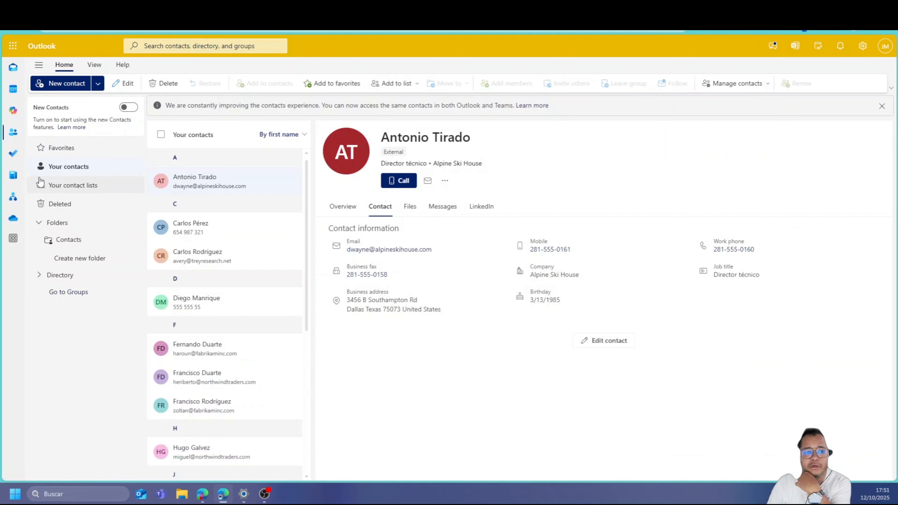
Open the newly sent weekly summary email in the mailbox to check its top-5 table
click(11, 72)
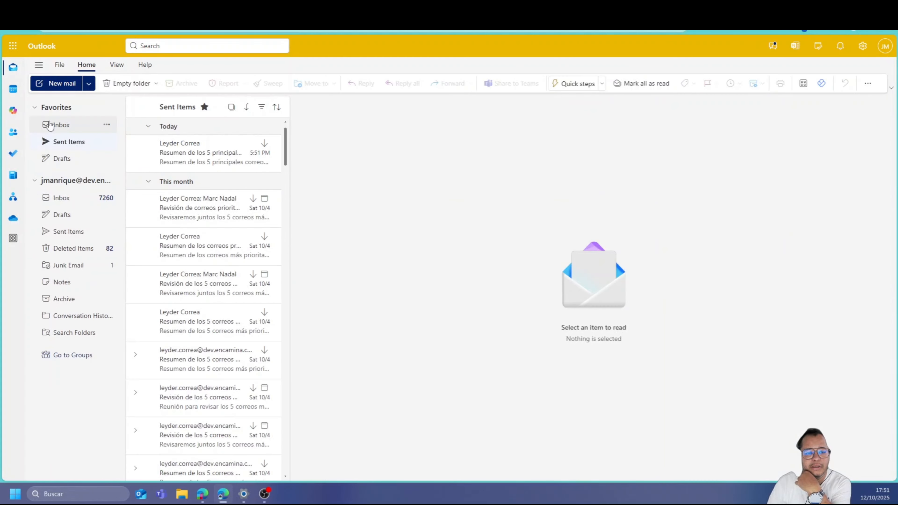
click(199, 164)
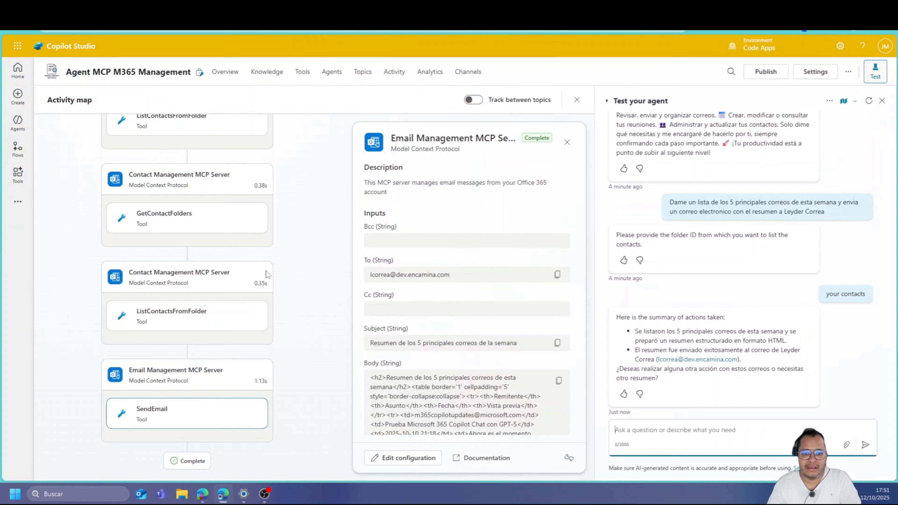
Ask the agent for a Monday meeting with this summary, using the 'Calendario' calendar
scroll(257, 346, up, 2)
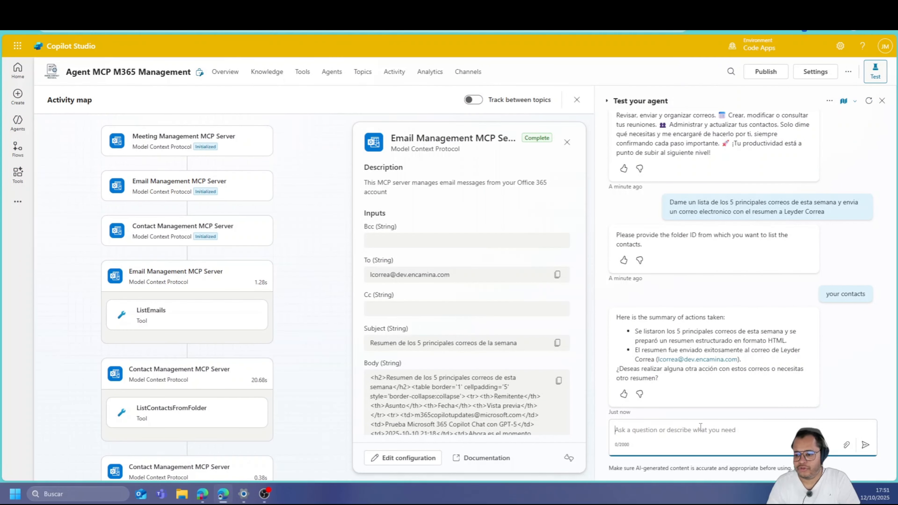
text(Si e)
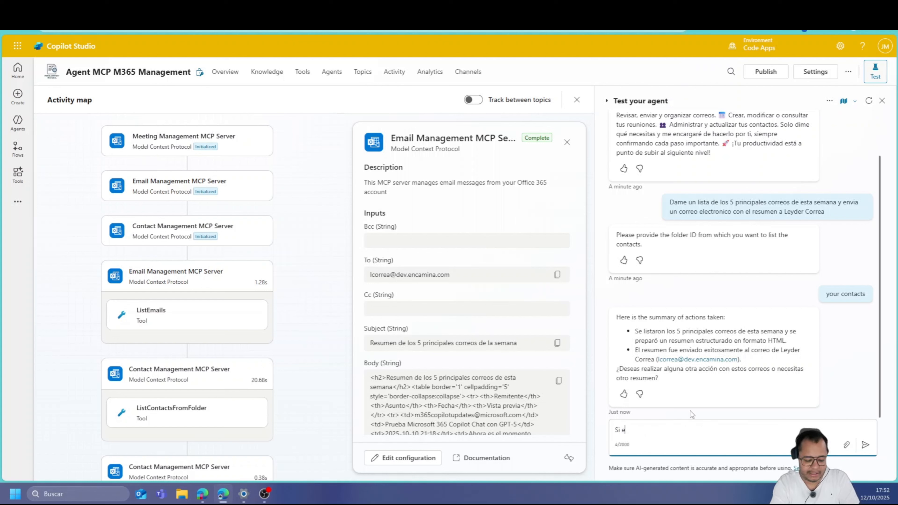
text(nvia una reuni)
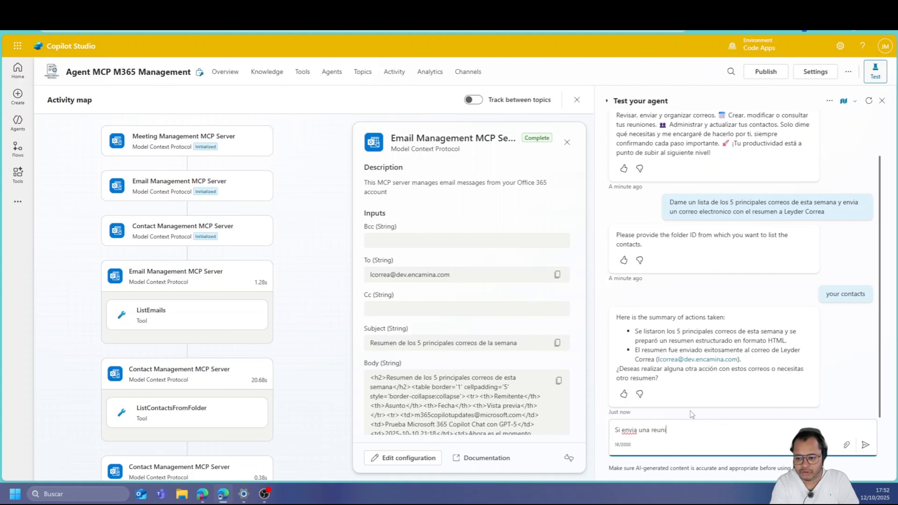
text(ó con este co)
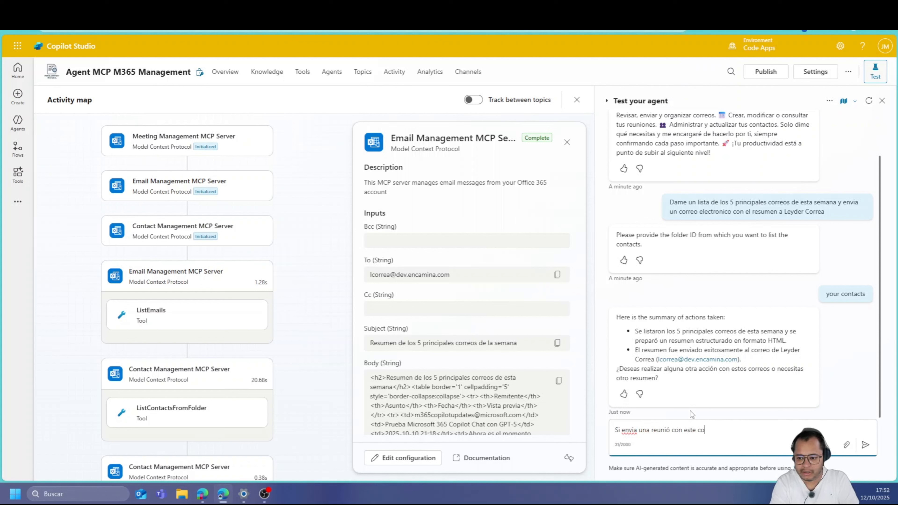
text(ntenido para )
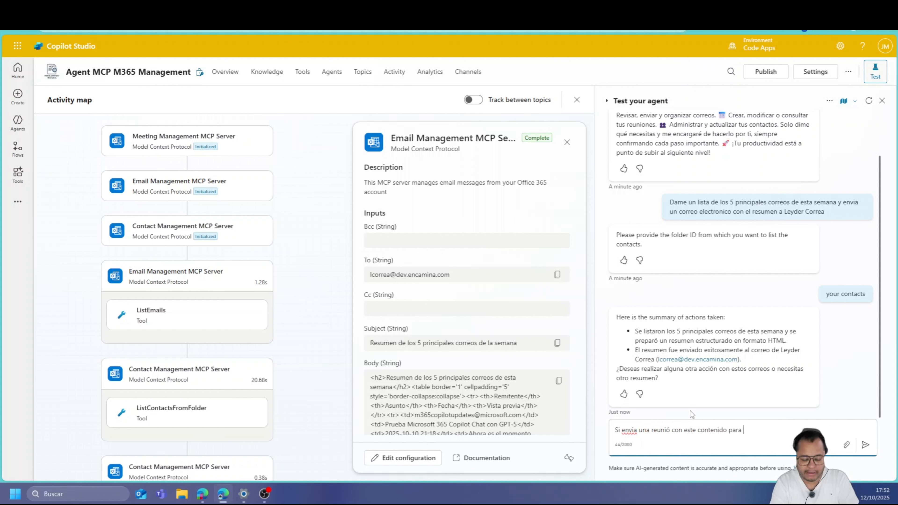
text(el lunes 13/10/2025 a las 9:00 hora Madrid)
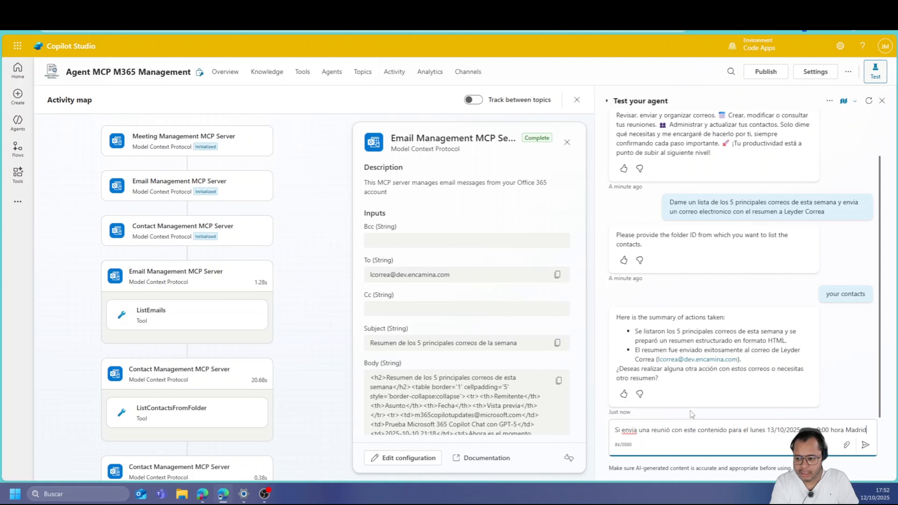
key(Return)
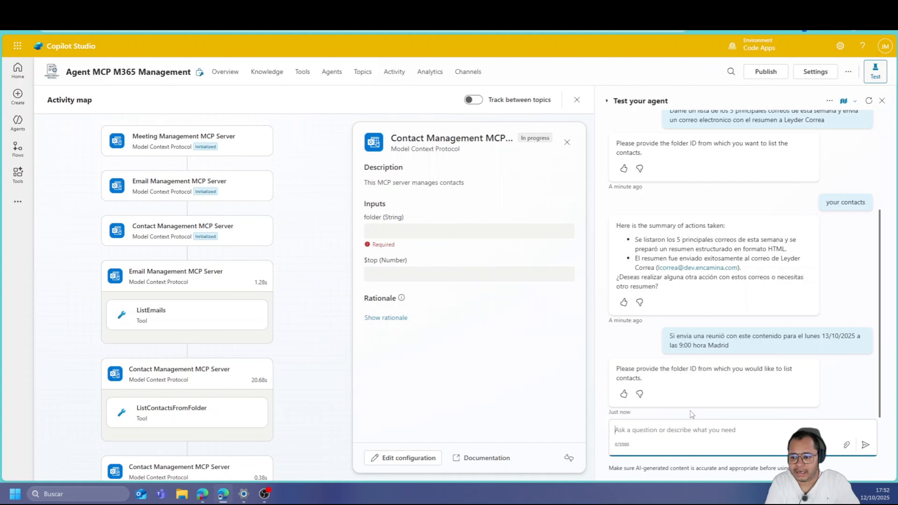
text(Cal)
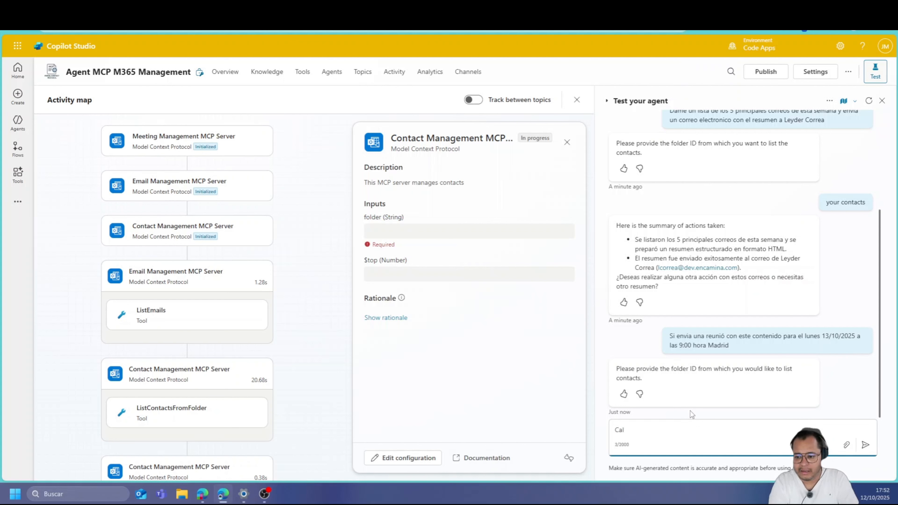
text(endario)
key(Return)
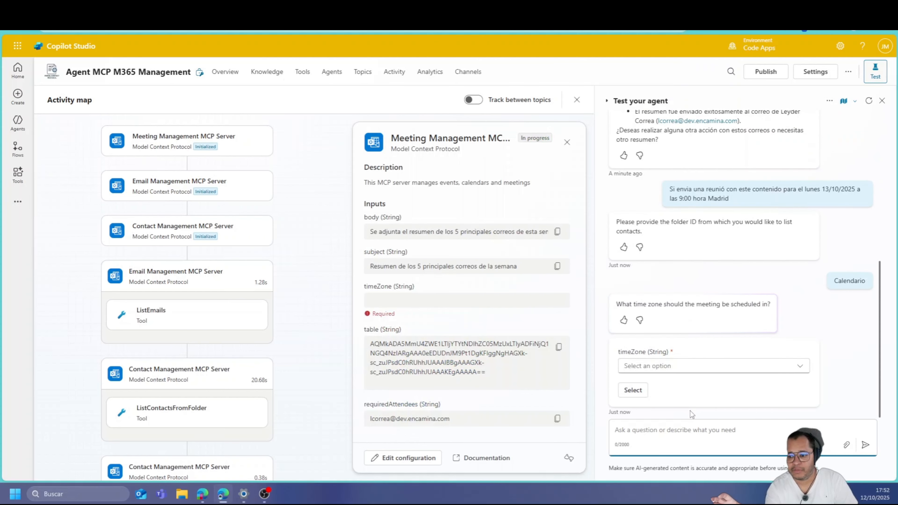
Give the agent the (UTC+01:00) Brussels, Copenhagen, Madrid, Paris time zone for the meeting
click(698, 368)
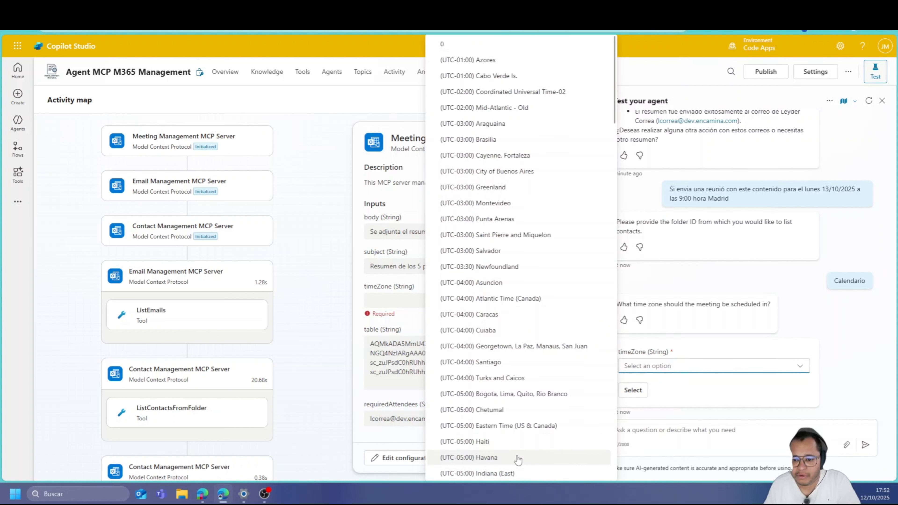
scroll(518, 460, down, 10)
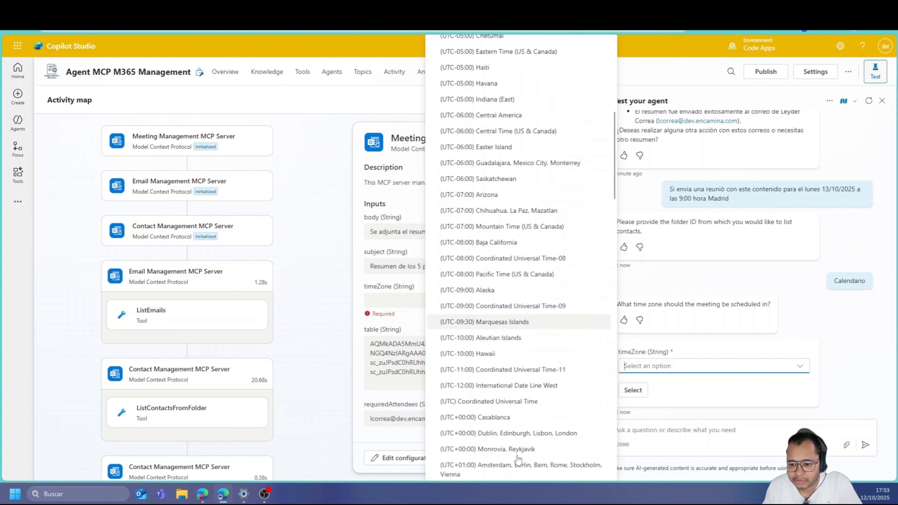
scroll(518, 459, down, 1)
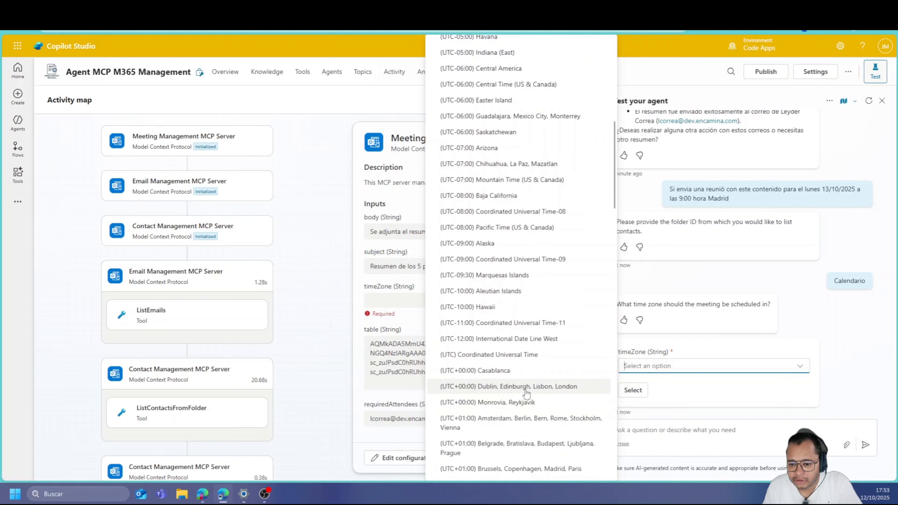
click(518, 468)
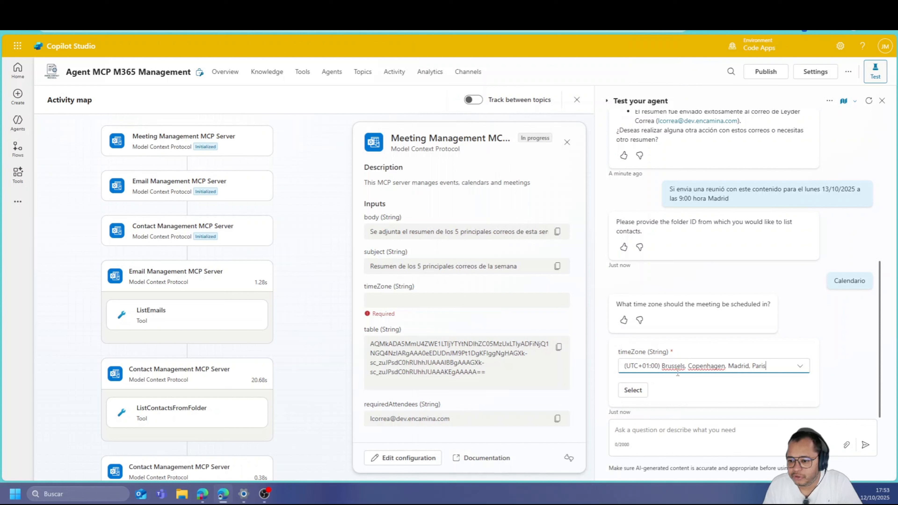
click(871, 451)
click(633, 390)
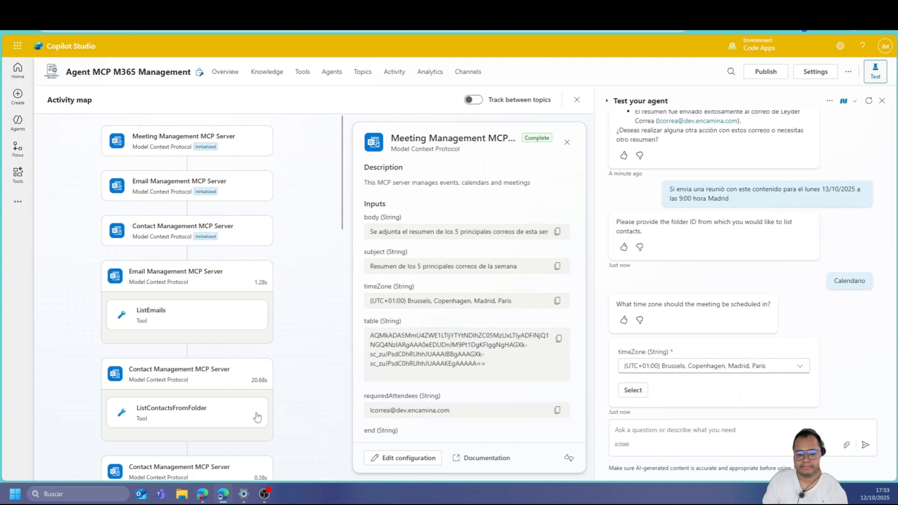
scroll(257, 417, down, 5)
scroll(187, 419, down, 1)
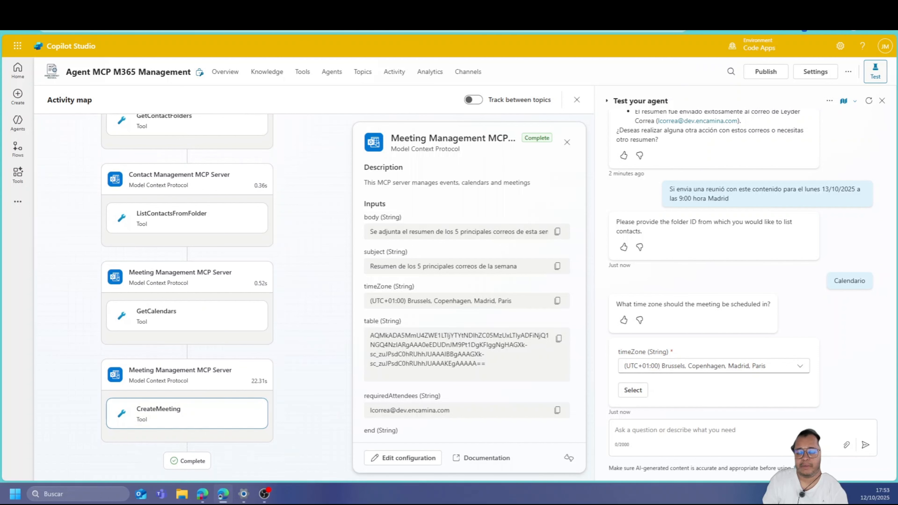
click(233, 9)
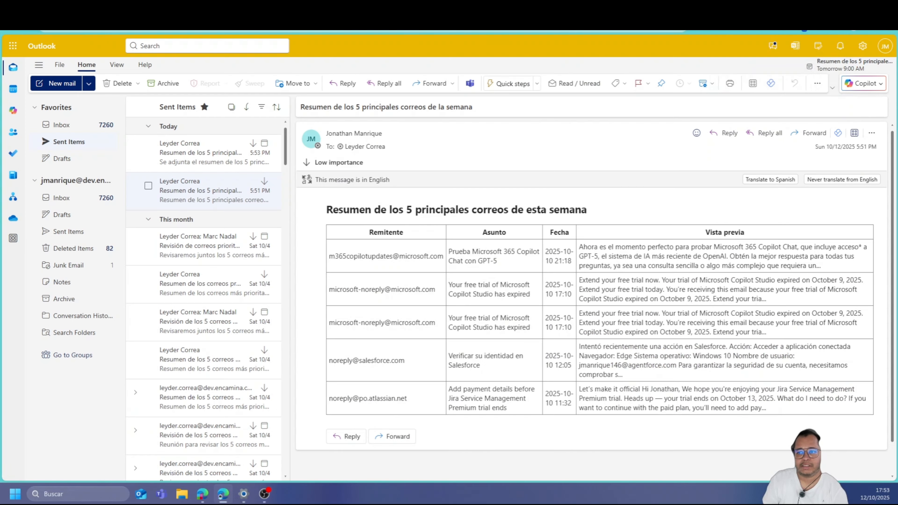
click(14, 91)
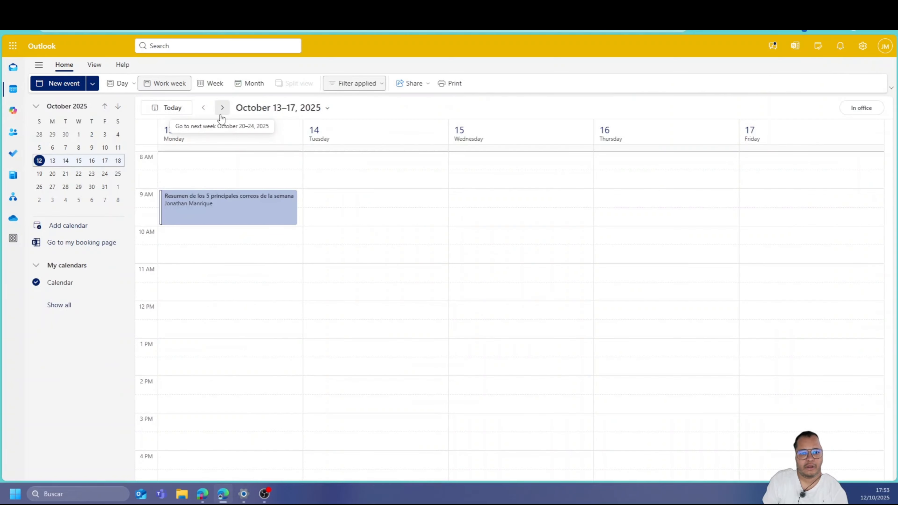
Go to the October 13–17 week and open the Monday 9 AM weekly summary meeting
click(222, 107)
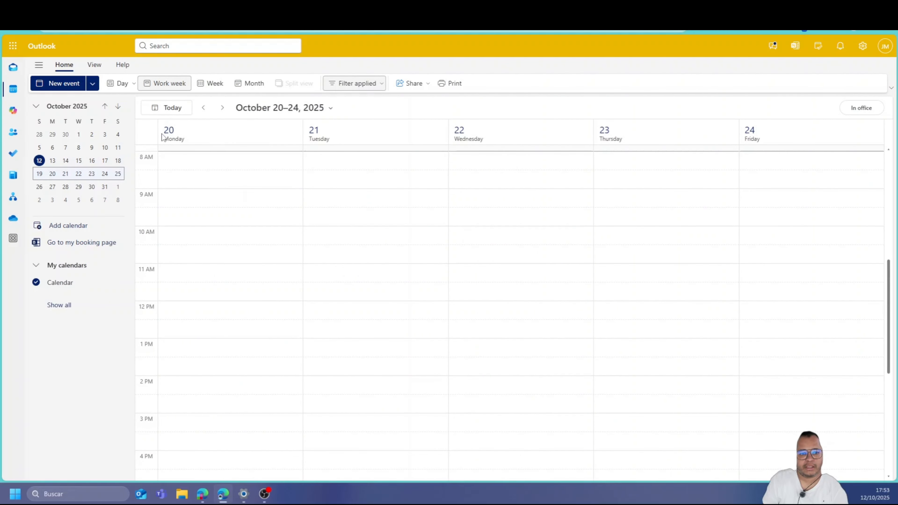
click(203, 107)
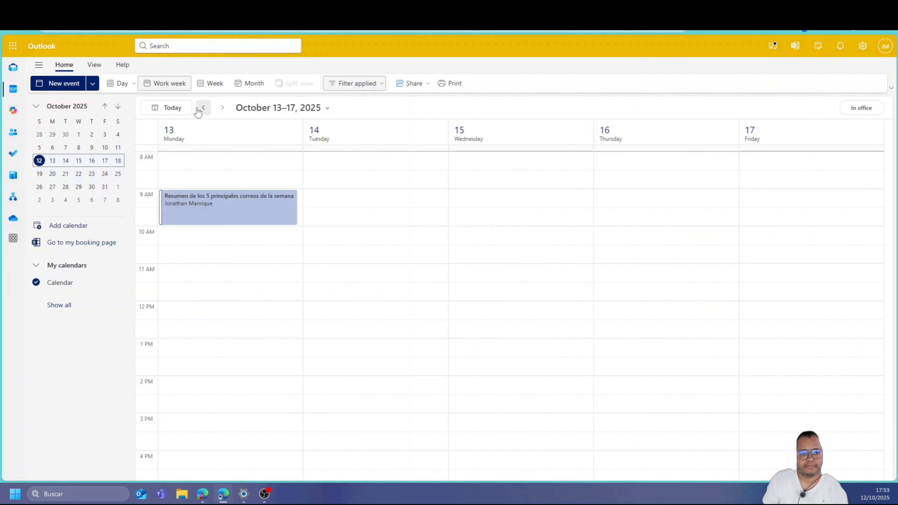
click(221, 216)
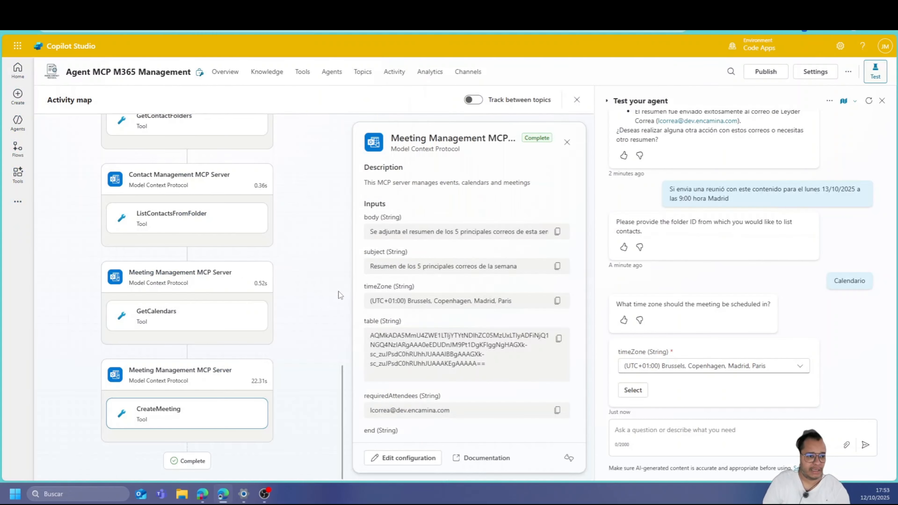
Open the Agent MCP Jira agent from the Agents list
click(28, 128)
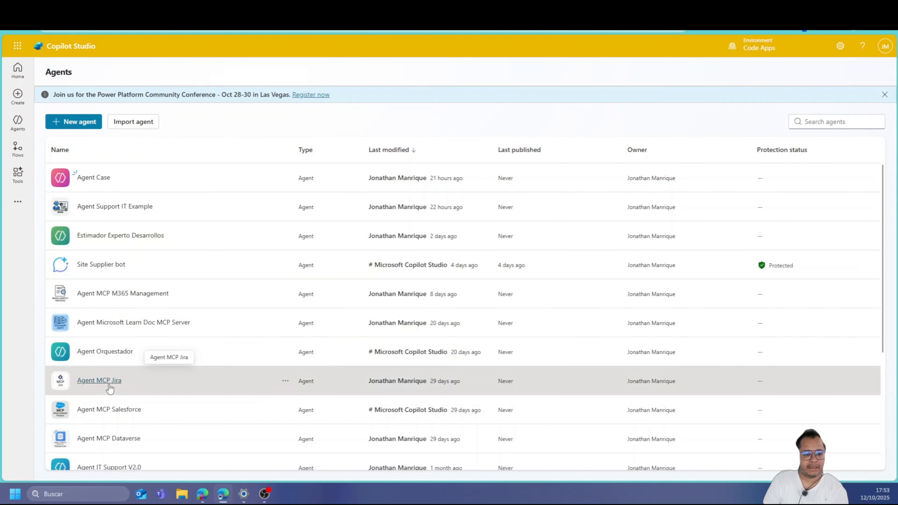
click(99, 381)
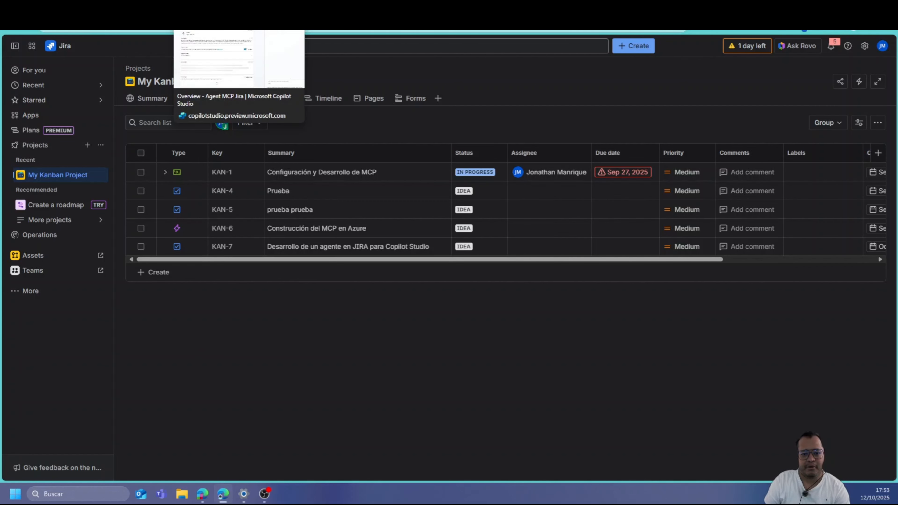
click(212, 8)
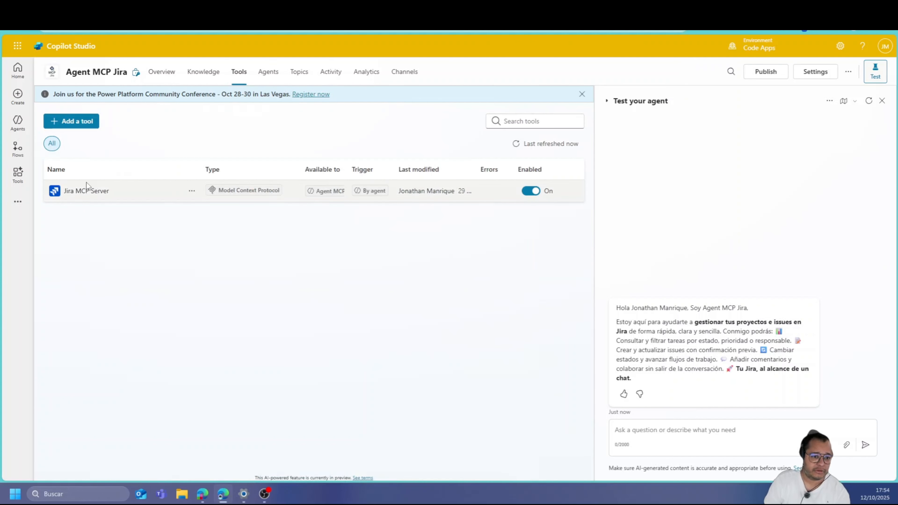
Review the Jira MCP Server's tools, then ask the agent 'Dame una lista de mis proyectos'
click(84, 191)
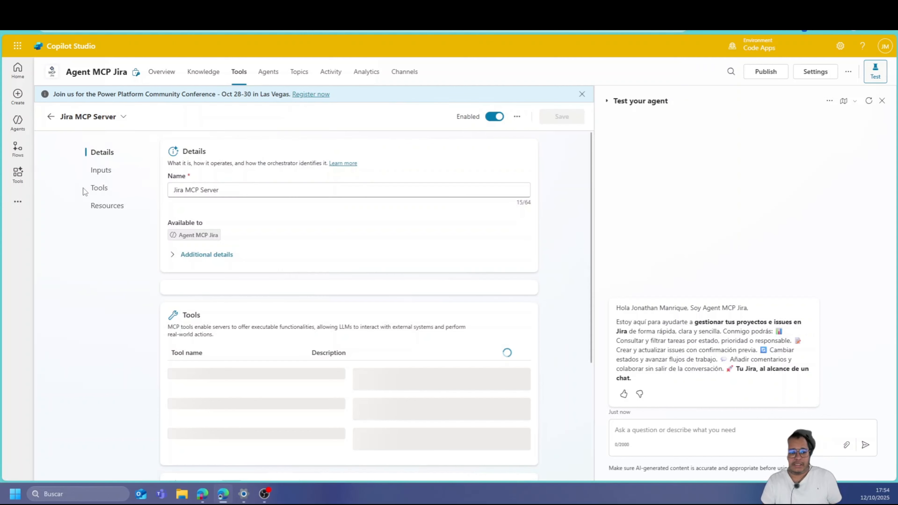
scroll(227, 368, down, 5)
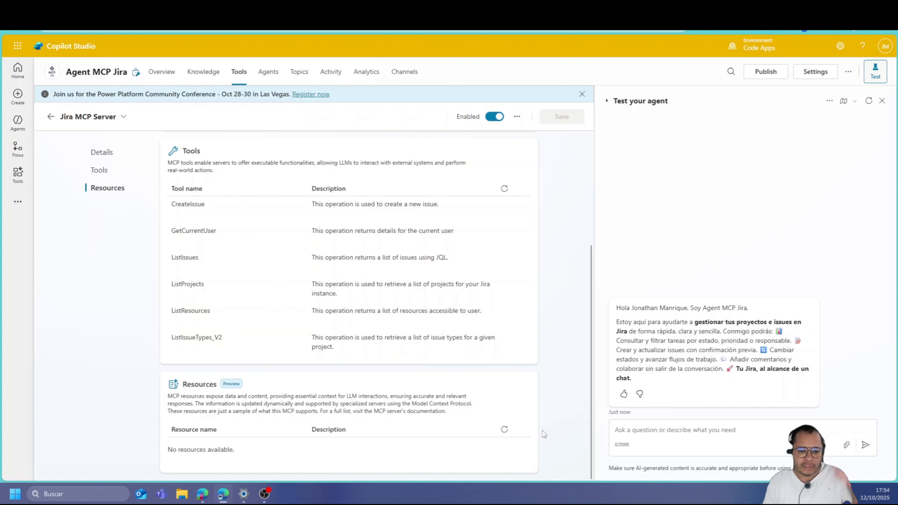
click(722, 442)
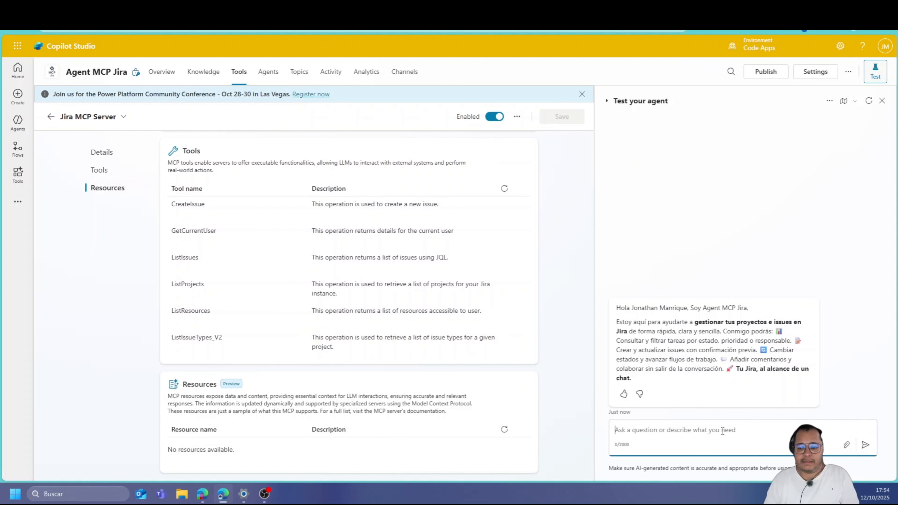
text(Dame )
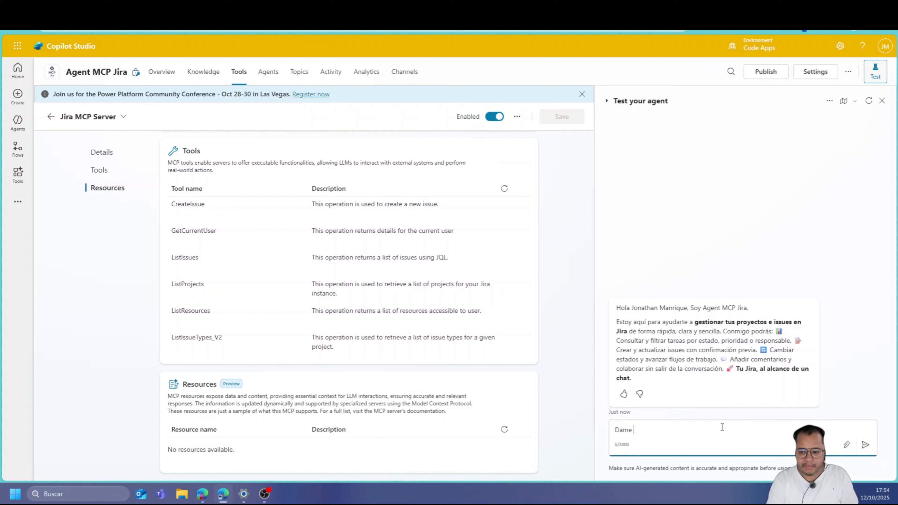
text(una lista de)
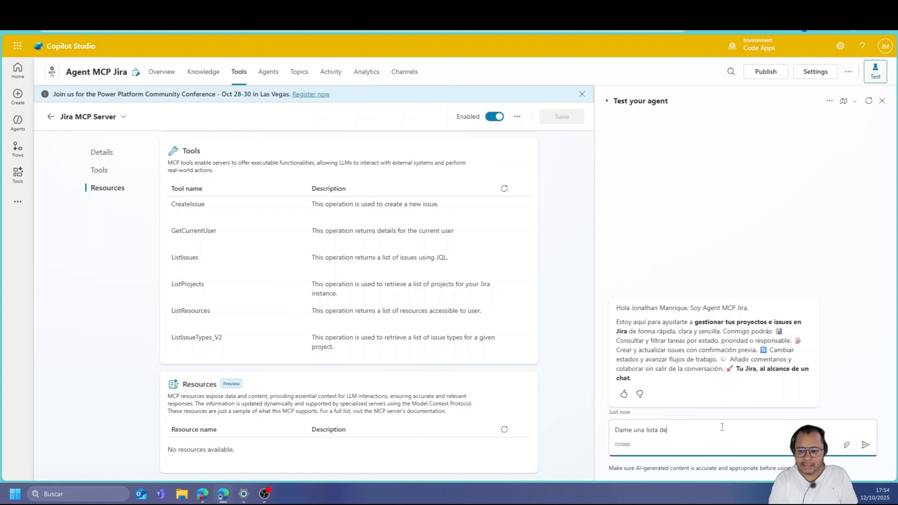
text( mis proyec)
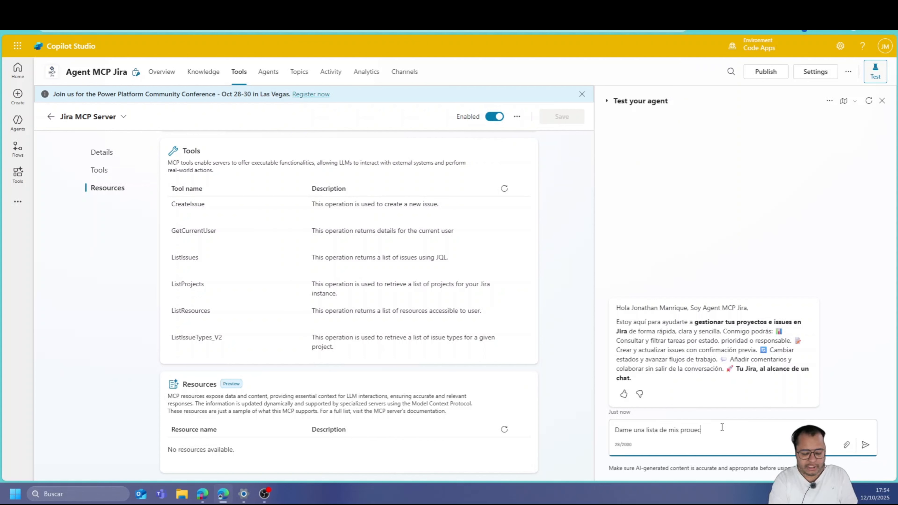
text(yectos)
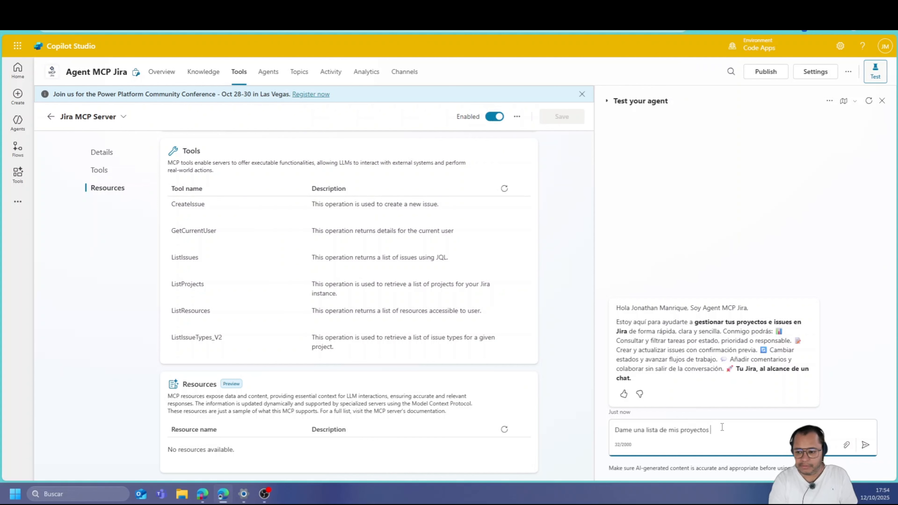
key(Return)
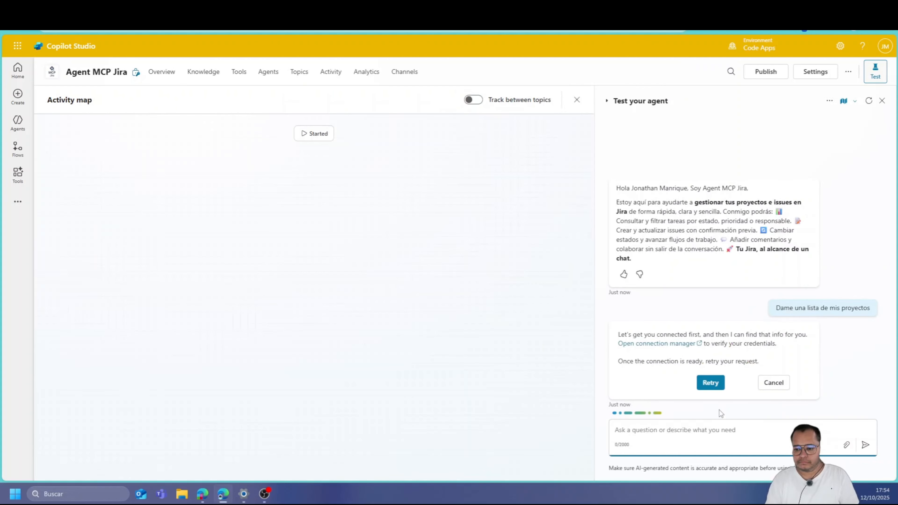
Submit the Jira connection in the connection manager so it shows Connected, then return to the chat
click(625, 345)
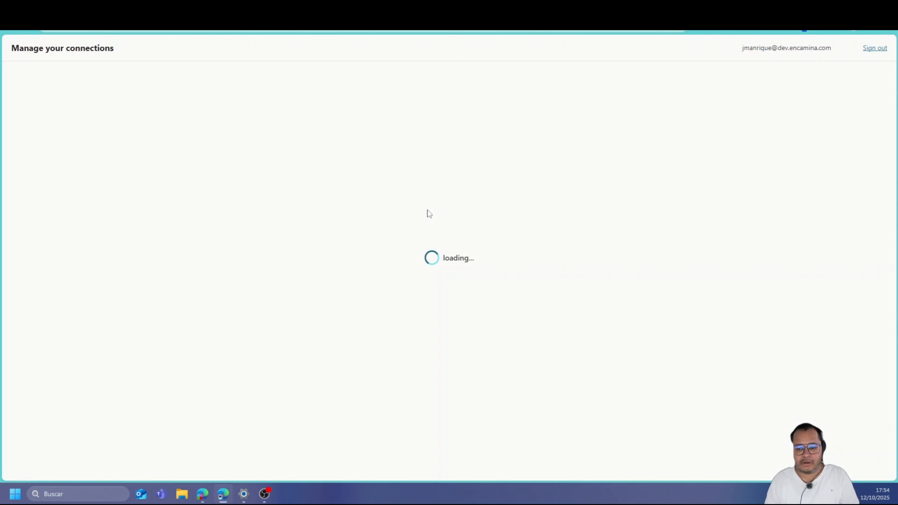
click(411, 146)
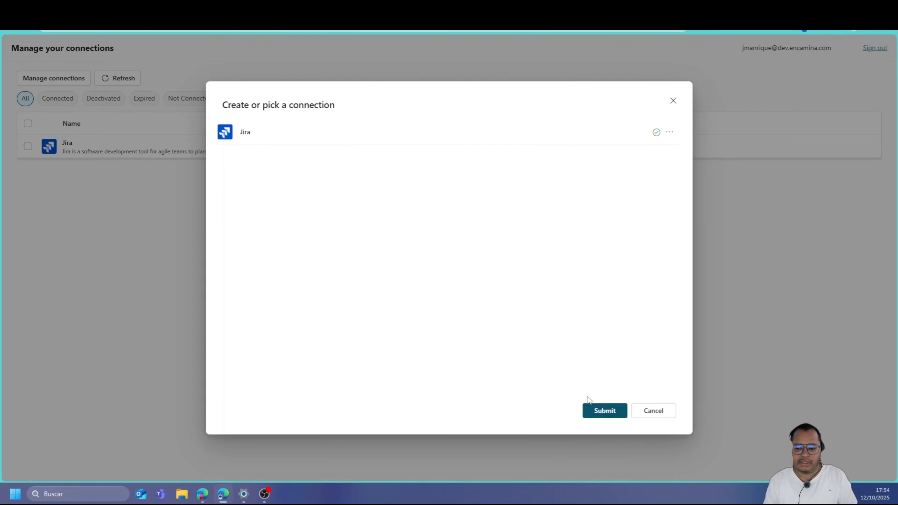
click(594, 406)
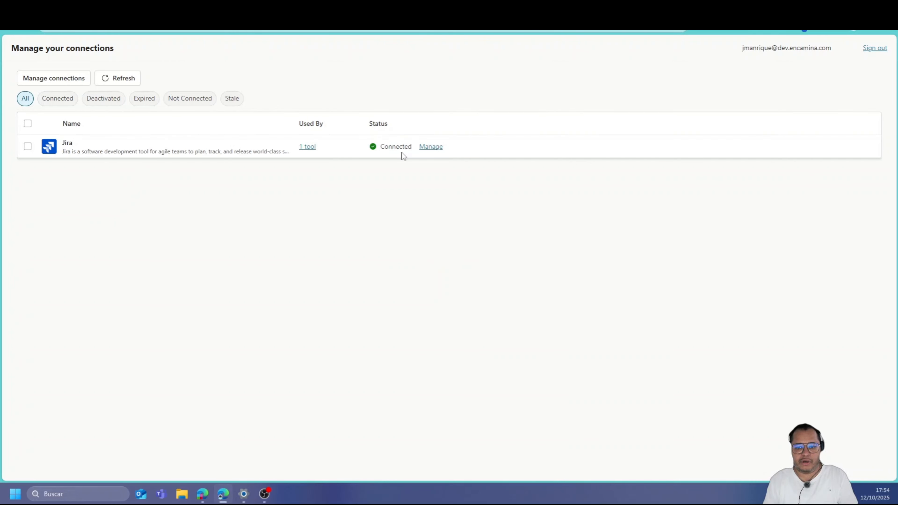
click(142, 7)
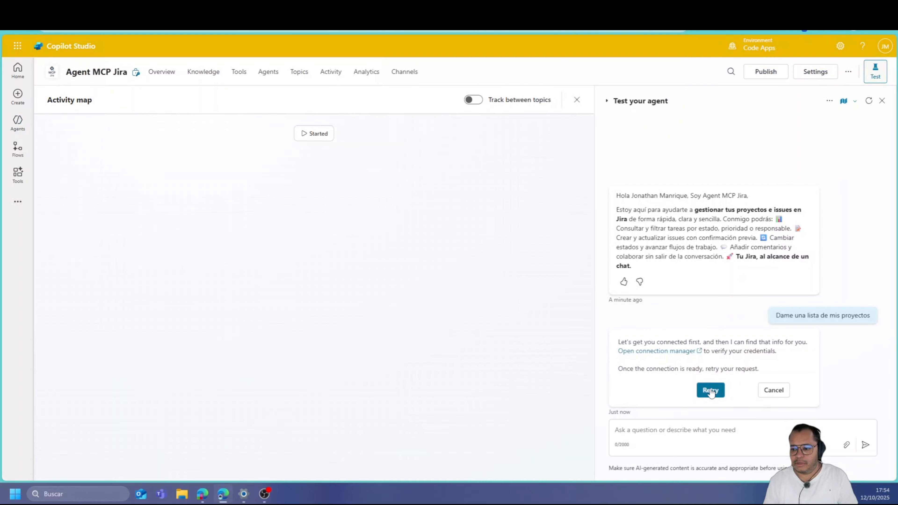
Start the request 'Crea una tarea sobre la mejora del MCP de Jira' and look up the Jira site address
click(689, 431)
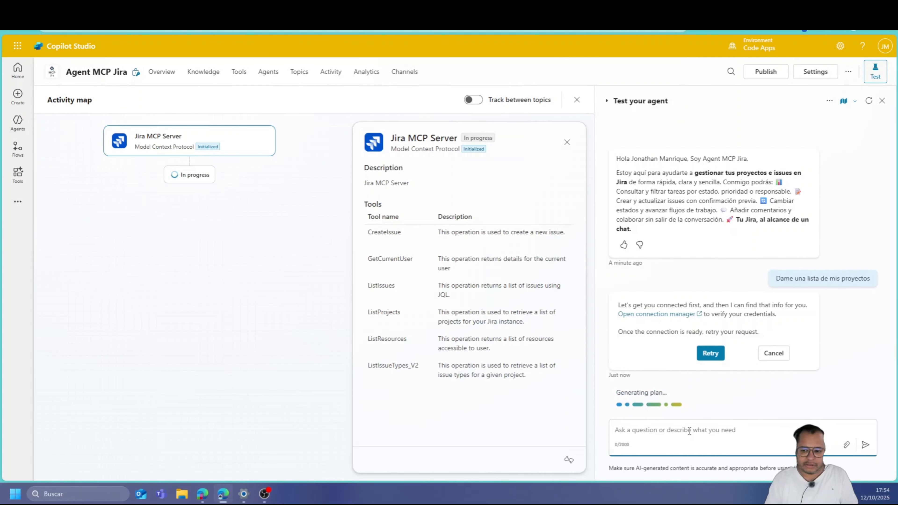
text(Crea )
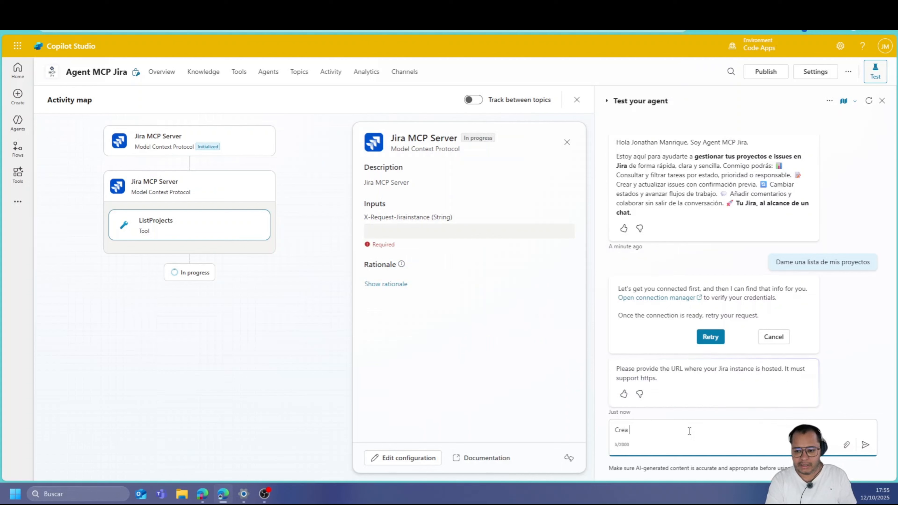
text(una tarea s)
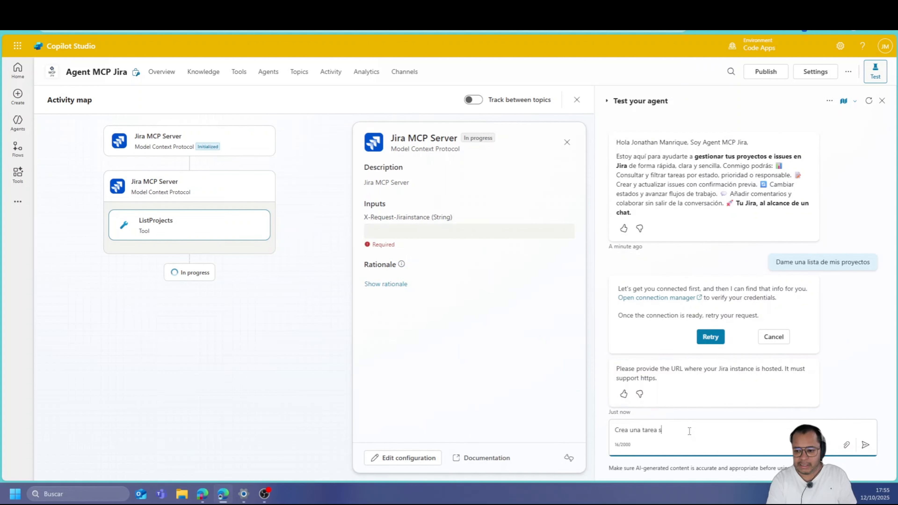
text(obre la mej)
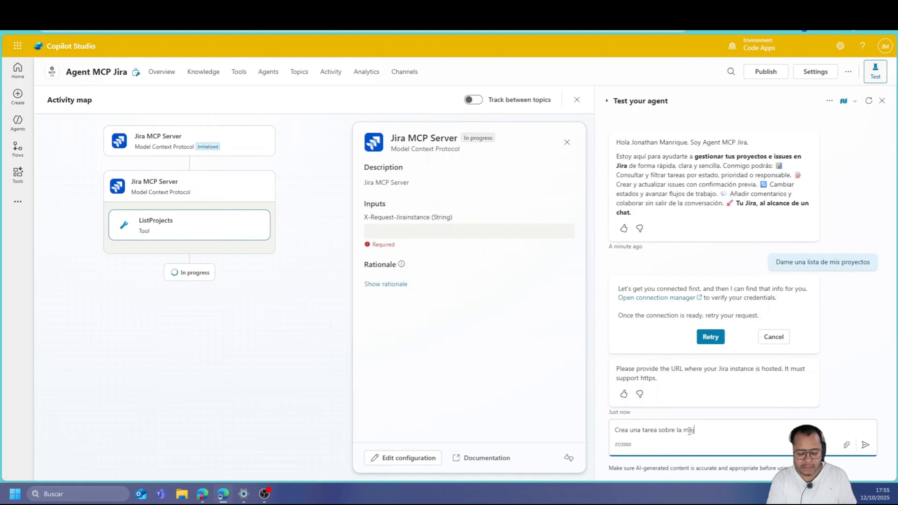
text(ora del MCP de Jira)
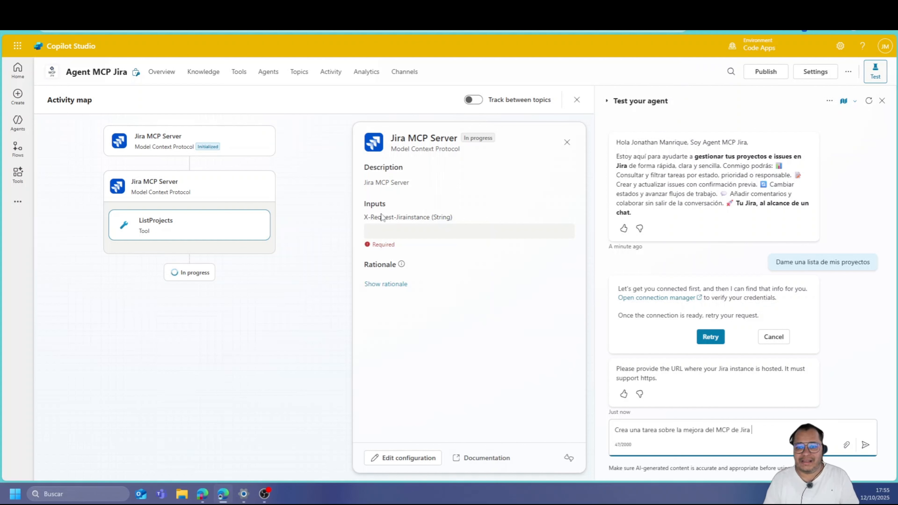
click(121, 9)
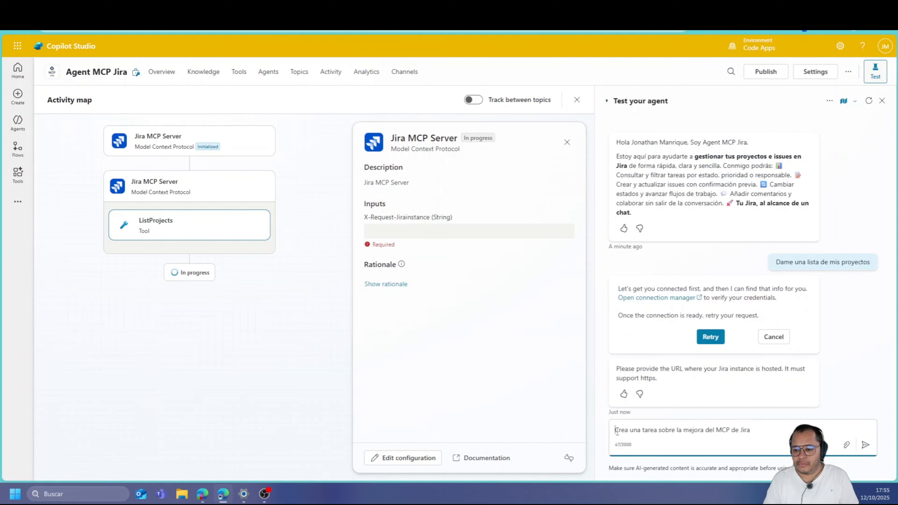
Send the Jira site's https address to the agent in place of the leftover request text
text(https://dev-team-ulu44odc.atlassian.net/)
key(ctrl+shift+Right)
key(ctrl+shift+Right)
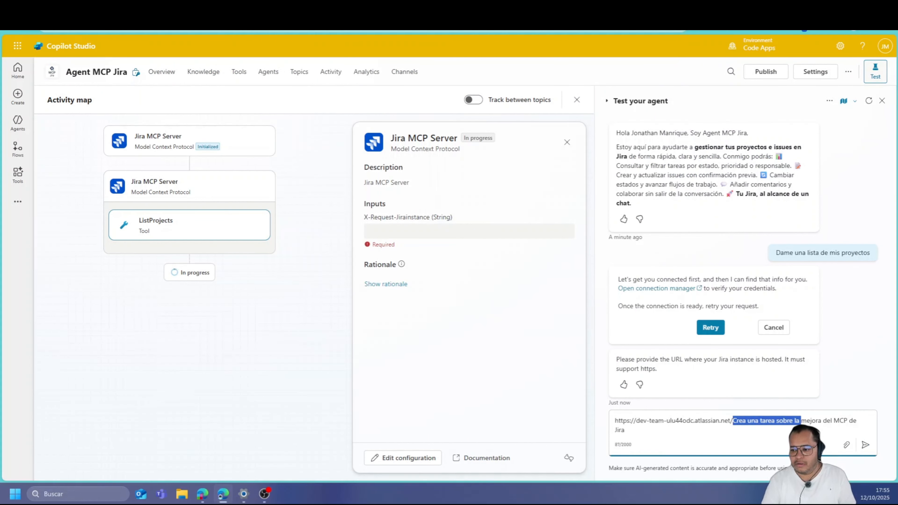
key(ctrl+shift+Right)
key(BackSpace)
key(BackSpace)
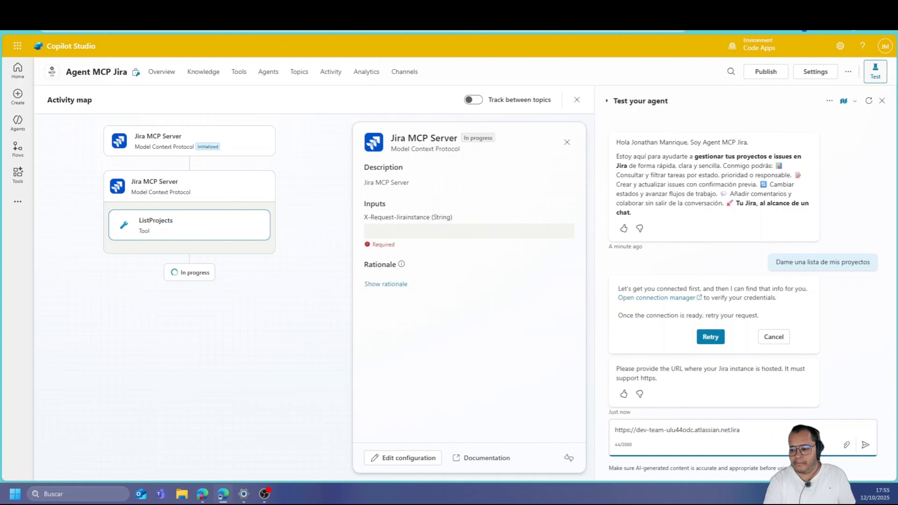
key(BackSpace)
key(BackSpace)
key(BackSpace)
key(BackSpace)
key(Return)
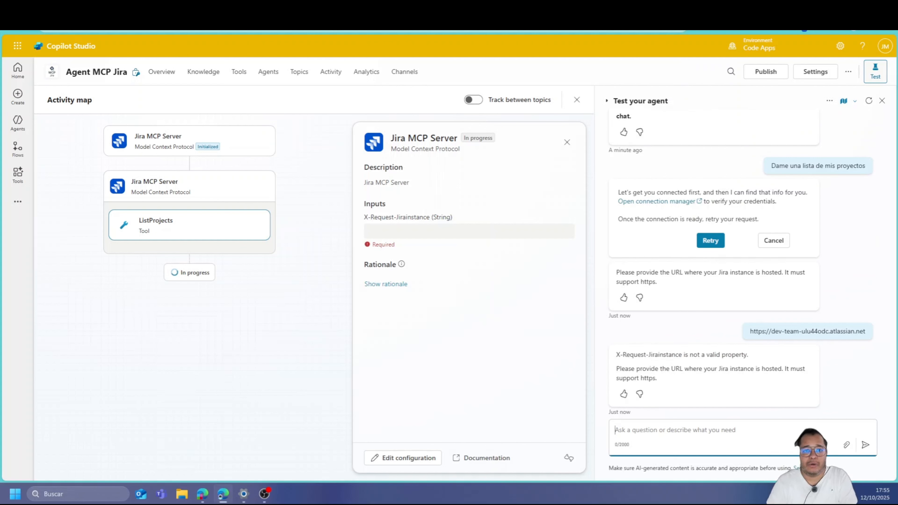
click(212, 9)
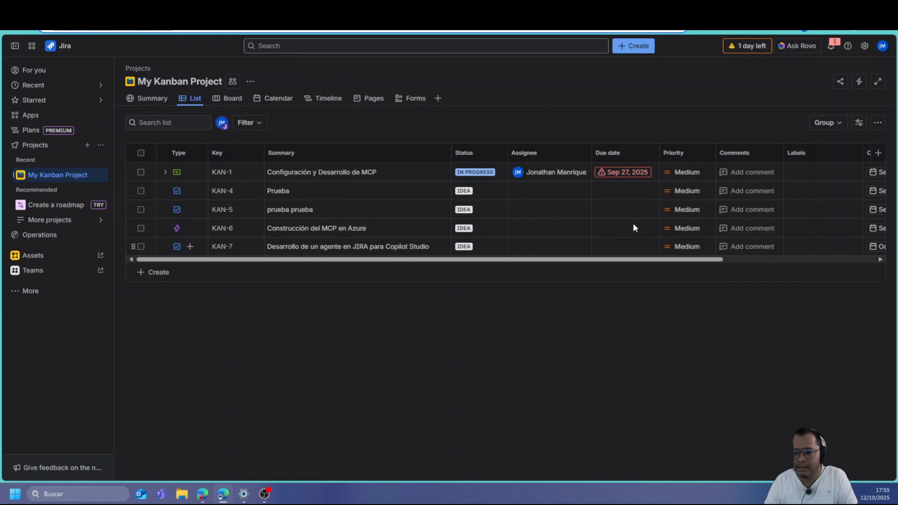
click(227, 26)
click(159, 9)
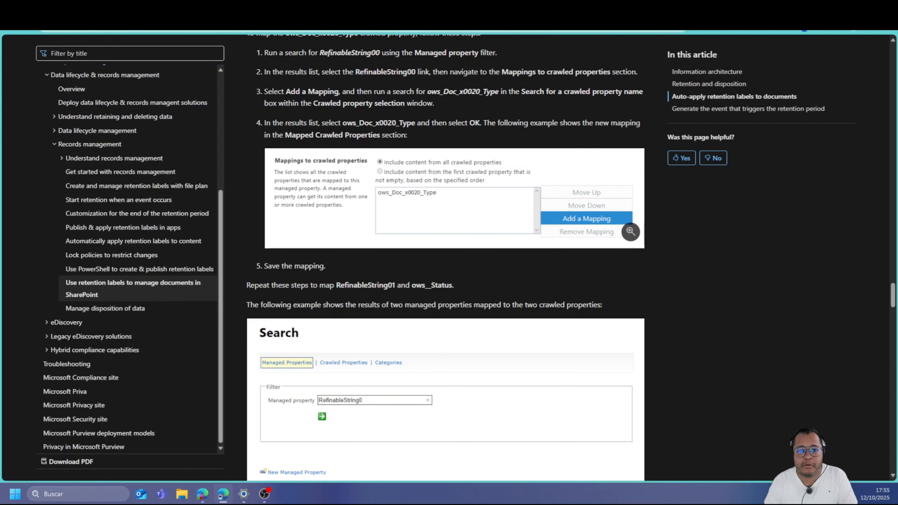
click(212, 9)
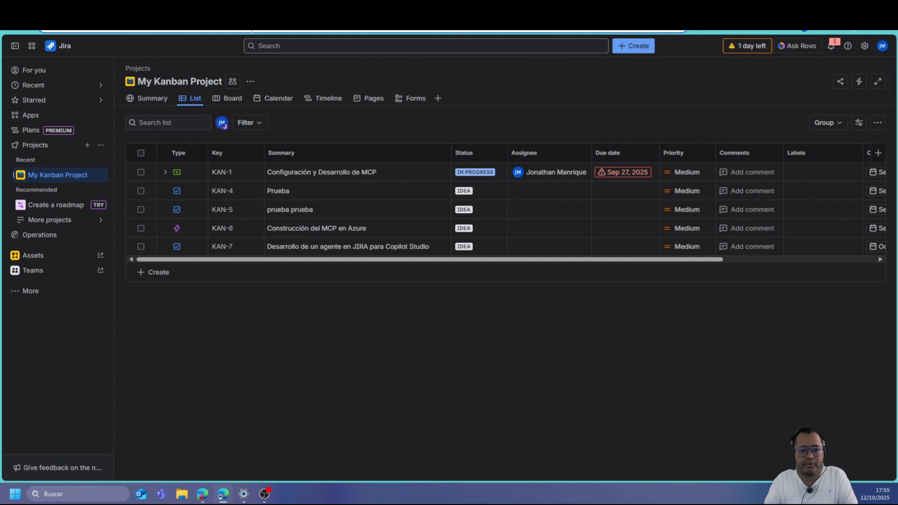
click(265, 9)
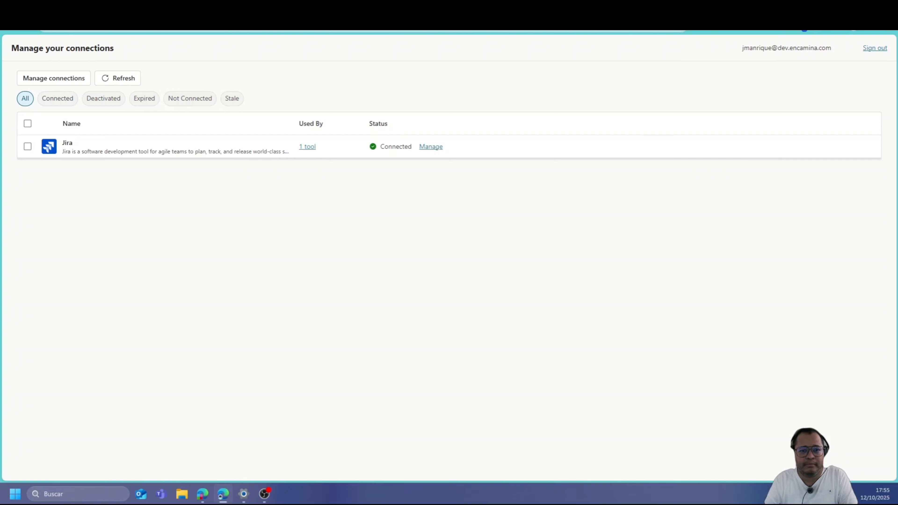
click(158, 8)
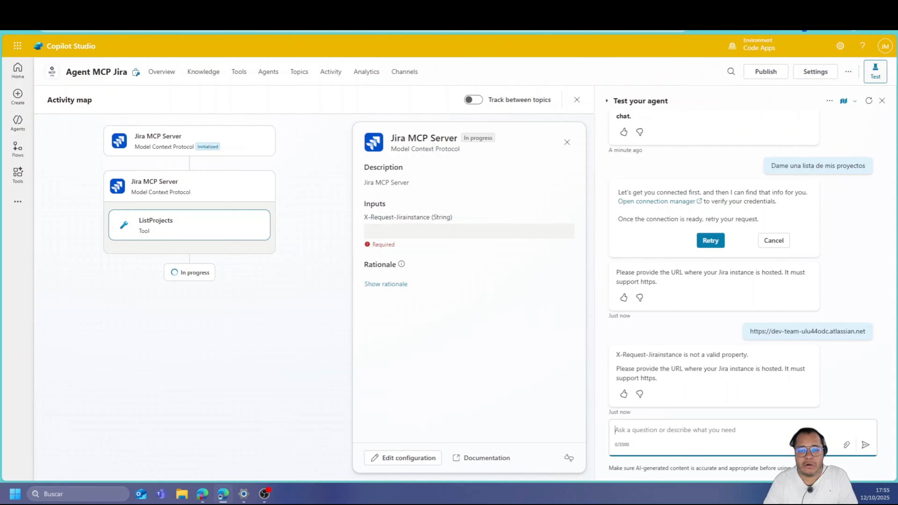
Send the agent the full Jira project list URL, then return to the My Kanban Project list
text(https://dev-team-ulu44odc.atlassian.net/jira/software/projects/KAN/list)
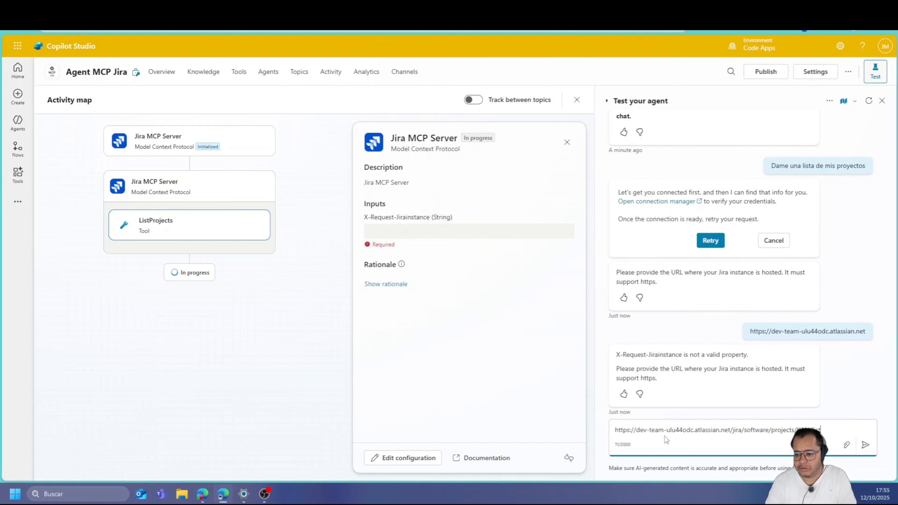
key(Return)
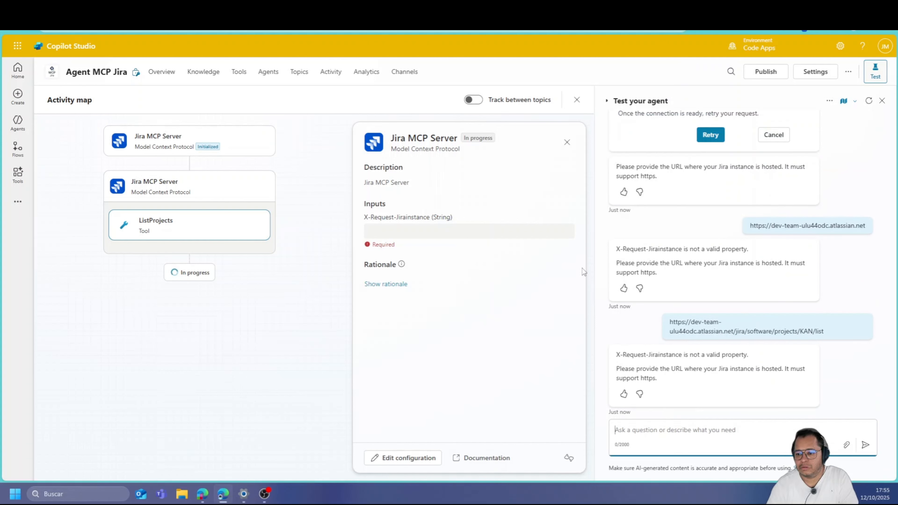
key(ctrl+Tab)
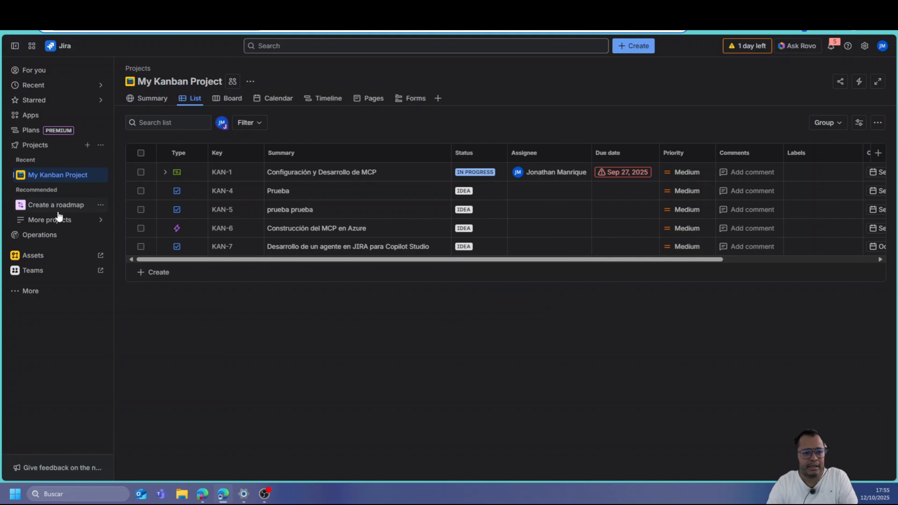
Review Jira's Manage projects page and open My Kanban Project, then restart the agent test chat
click(35, 151)
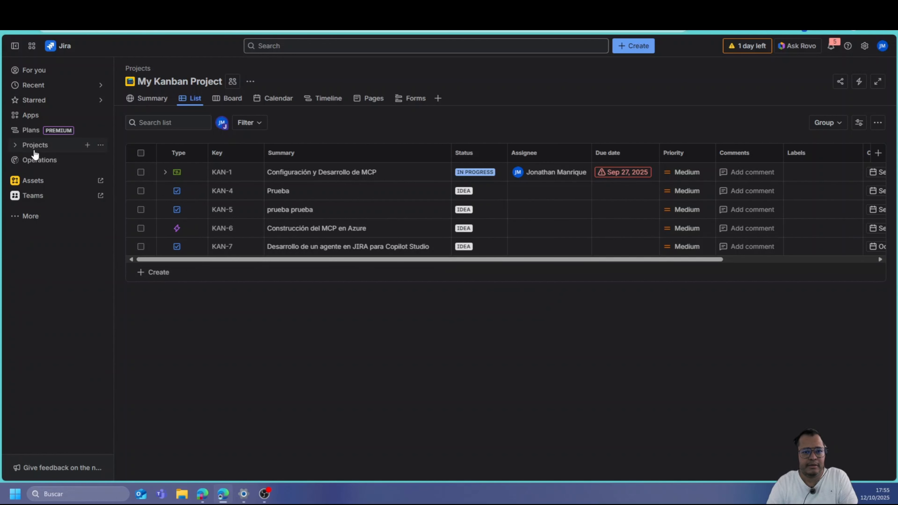
click(35, 152)
click(101, 146)
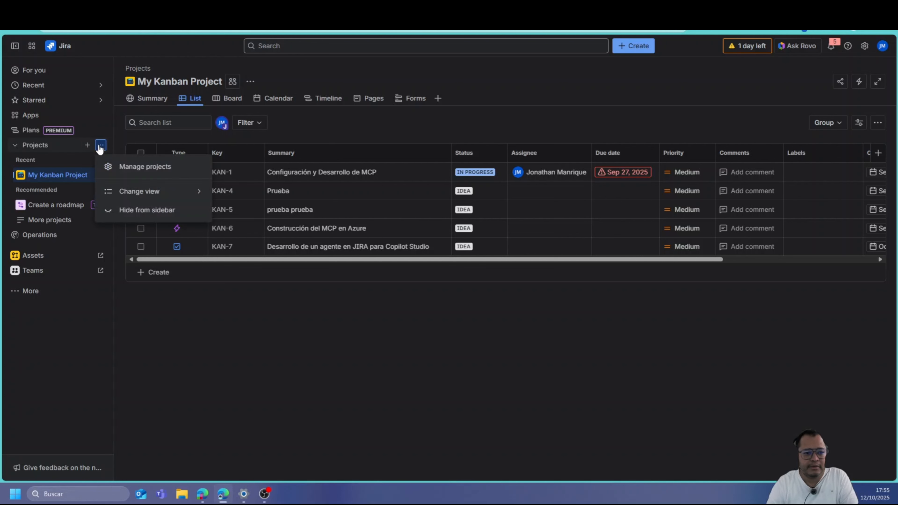
click(119, 165)
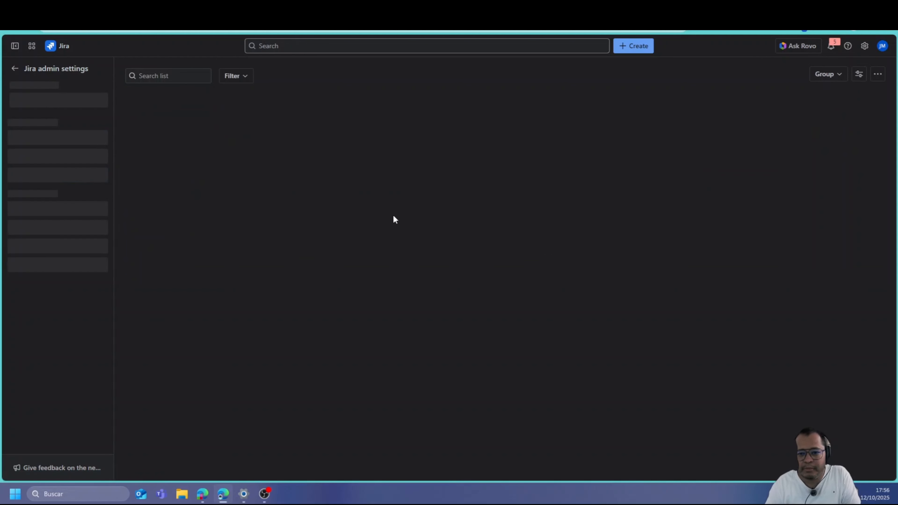
click(184, 150)
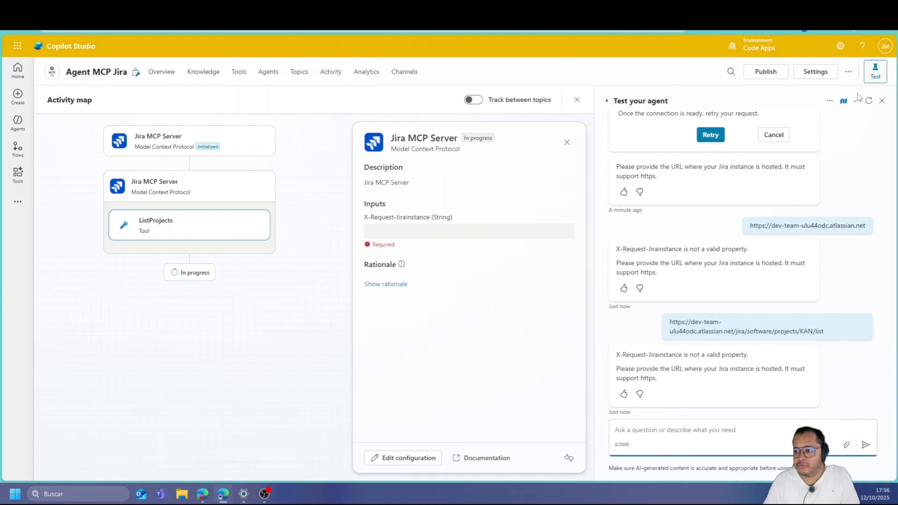
click(868, 101)
Send the test agent 'Crea una tarea para mejorar el MCP de Jira'
click(661, 435)
text(q)
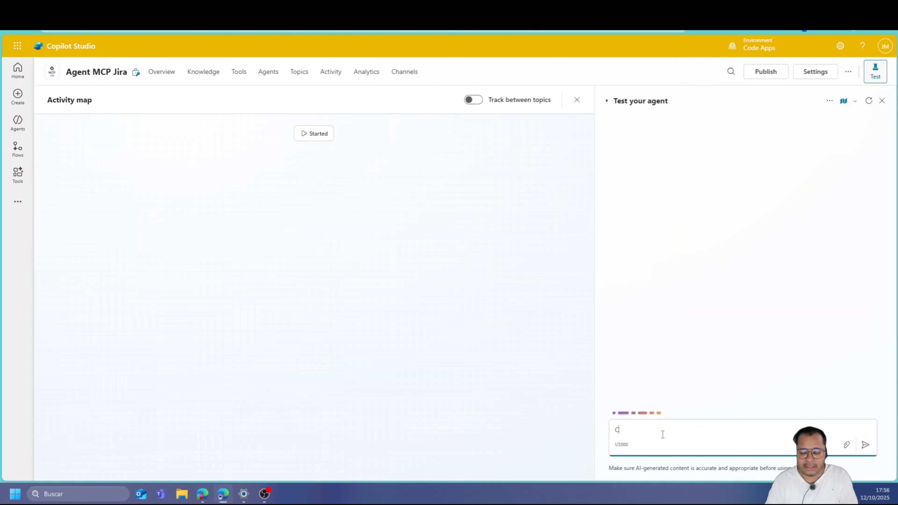
key(BackSpace)
text(Cra)
text(a)
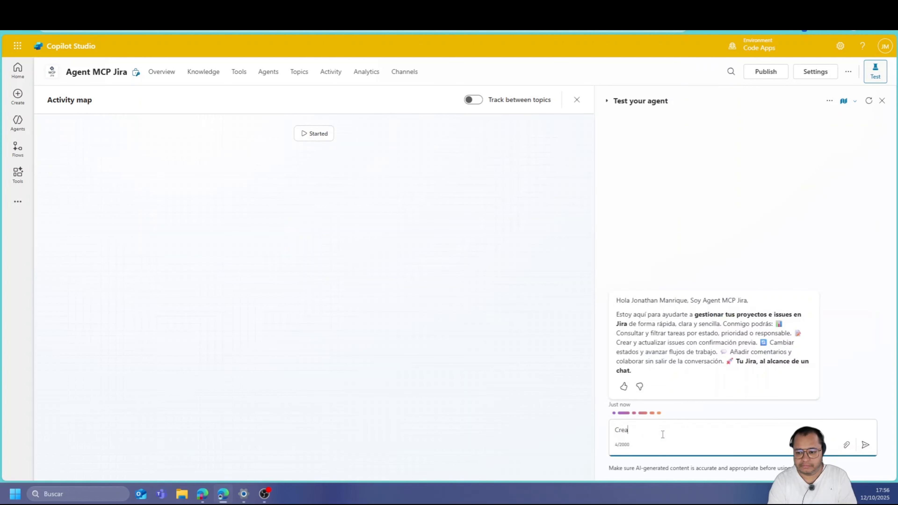
text( una )
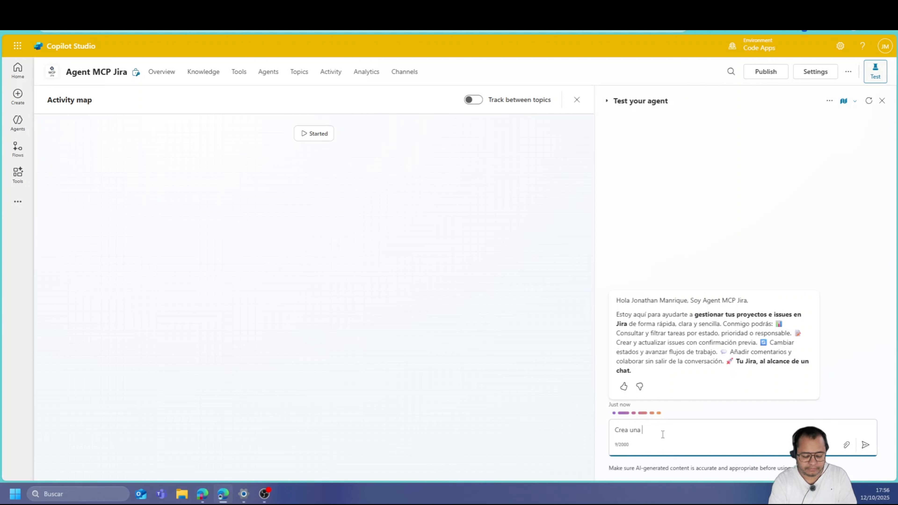
text(tarea para)
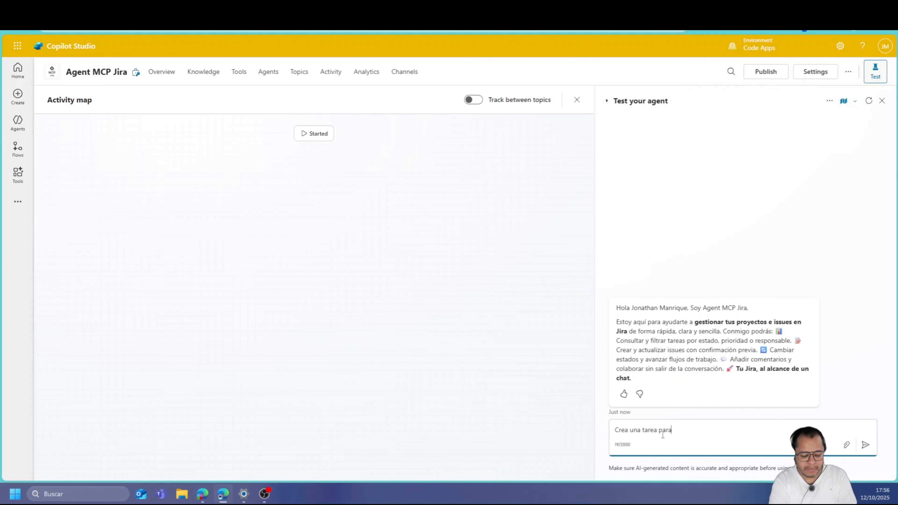
text( mejorar el MCP de Jira)
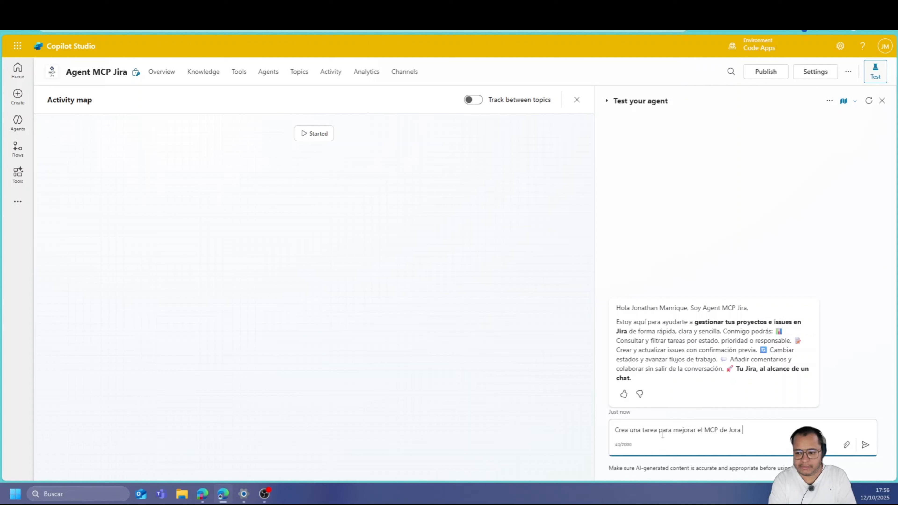
key(Return)
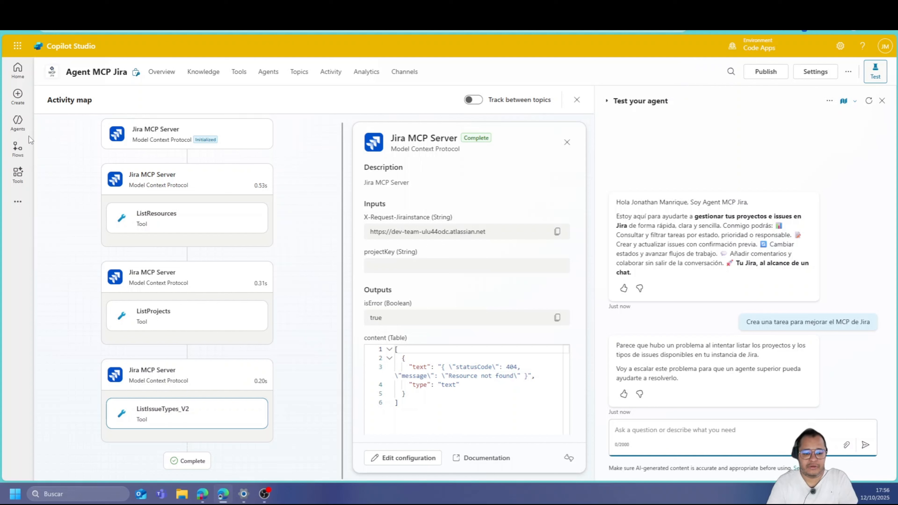
Copy the earlier request text from the conversation to reuse in the message box
scroll(381, 349, down, 4)
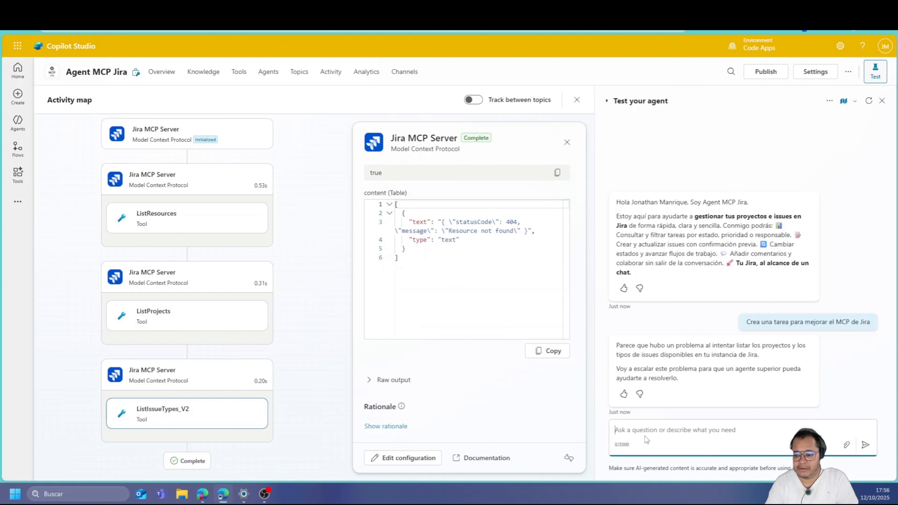
key(ctrl+v)
key(ctrl+z)
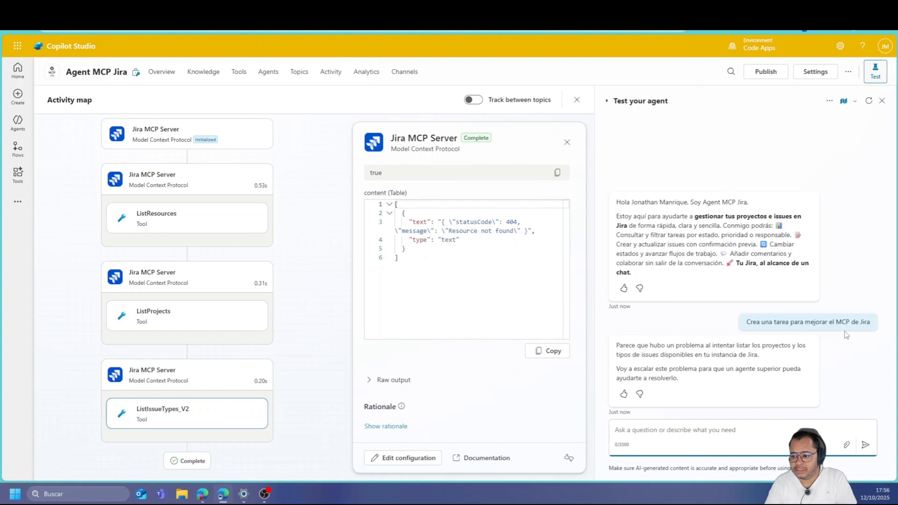
drag(870, 321, 746, 322)
key(ctrl+c)
click(690, 439)
Resend the request with 'tarea' replaced by 'issue'
key(ctrl+v)
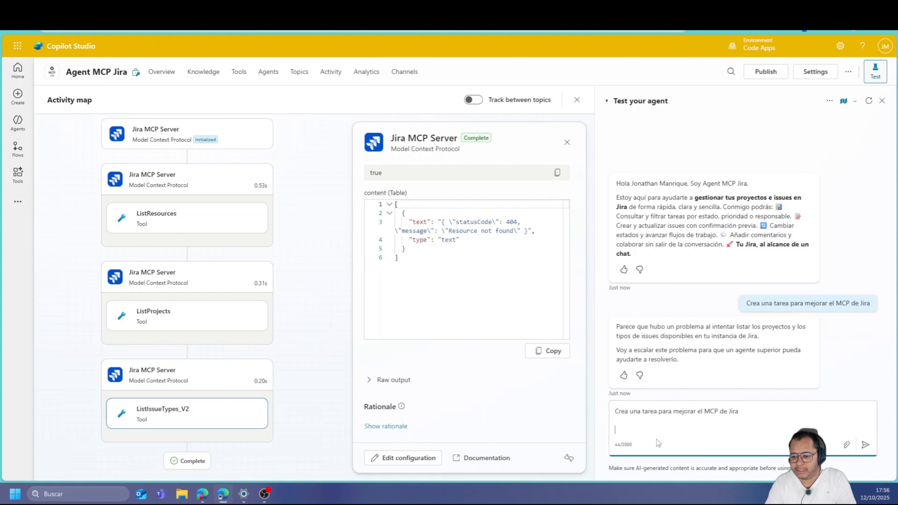
double_click(651, 412)
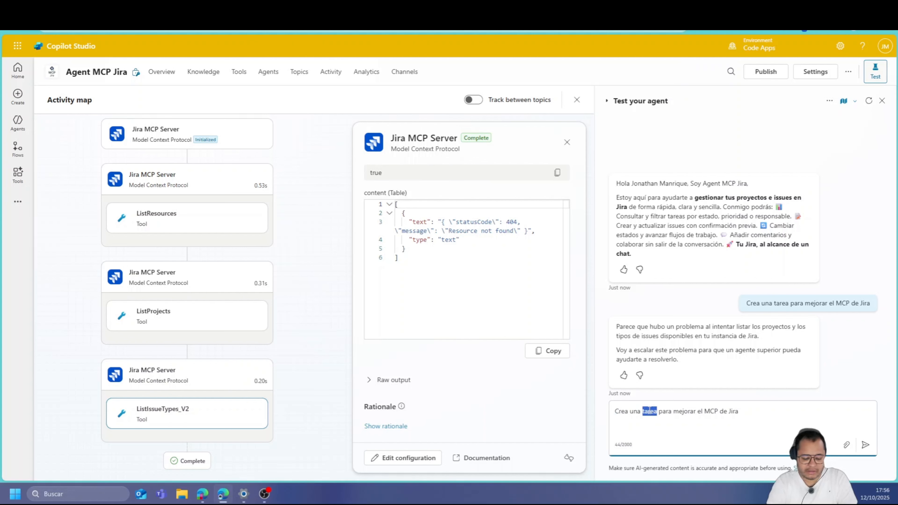
text(issue)
key(Return)
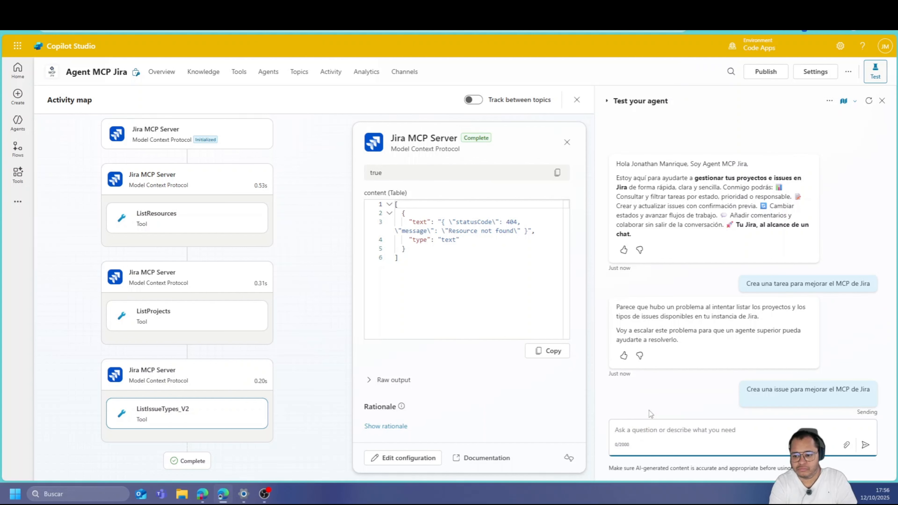
Check the Jira project's board and issue list for a newly created issue
click(106, 8)
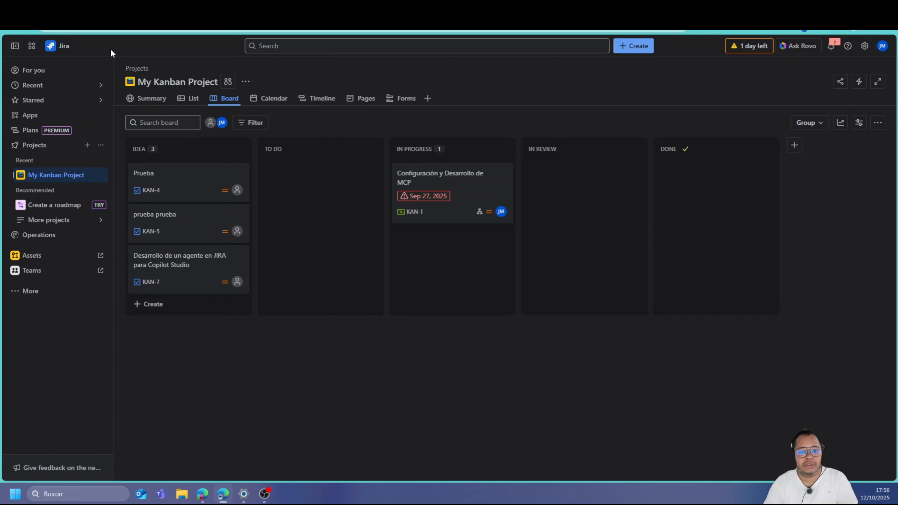
click(53, 179)
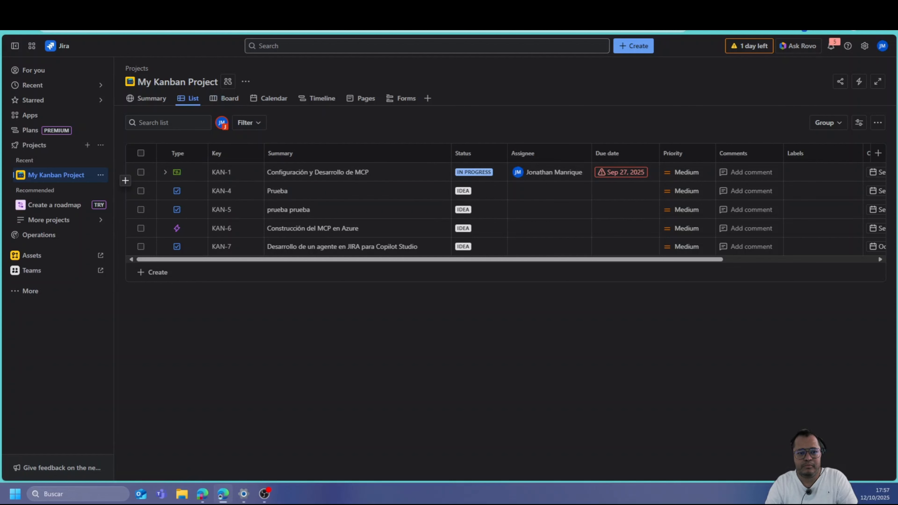
click(198, 9)
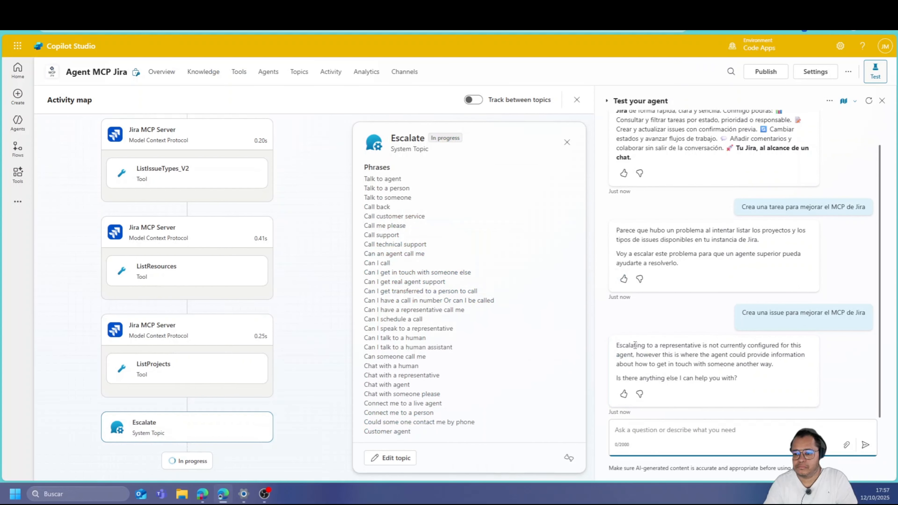
Copy the sent issue request and confirm the Jira connection under Manage your connections
double_click(788, 313)
triple_click(788, 313)
key(ctrl+c)
click(290, 9)
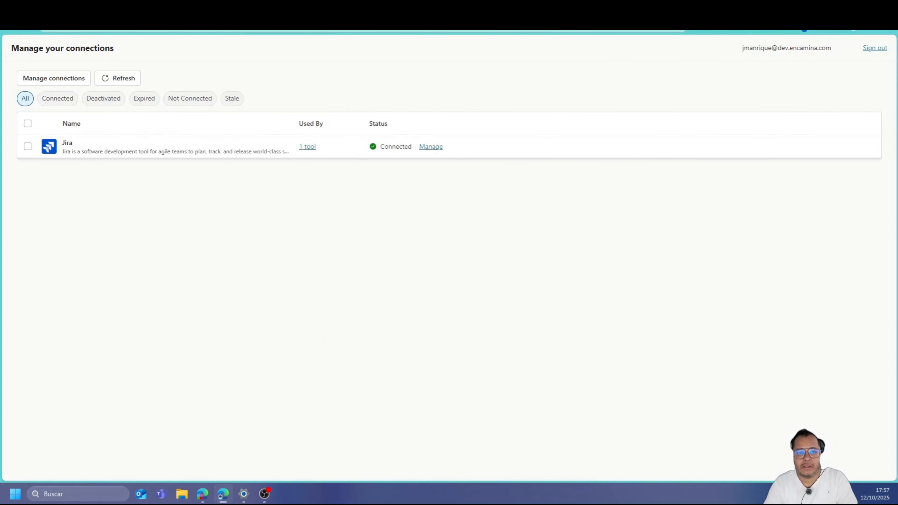
click(198, 8)
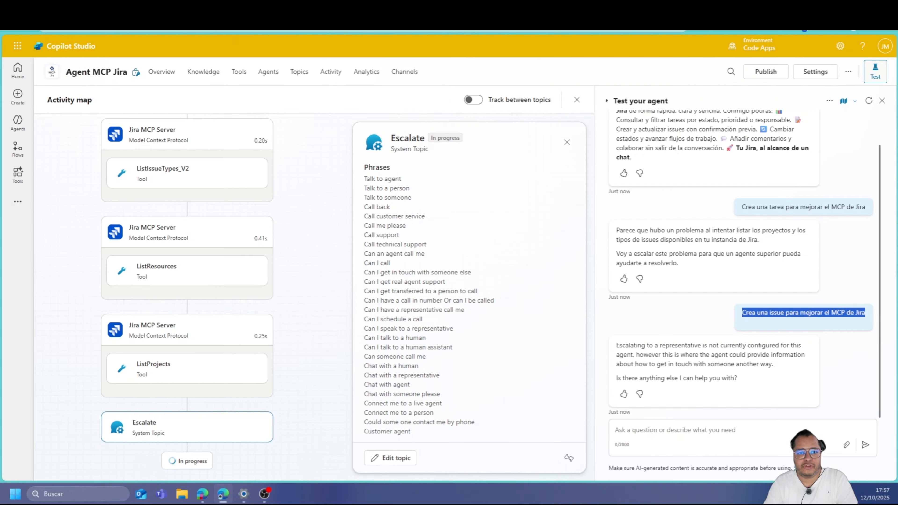
scroll(237, 331, up, 5)
scroll(251, 209, down, 1)
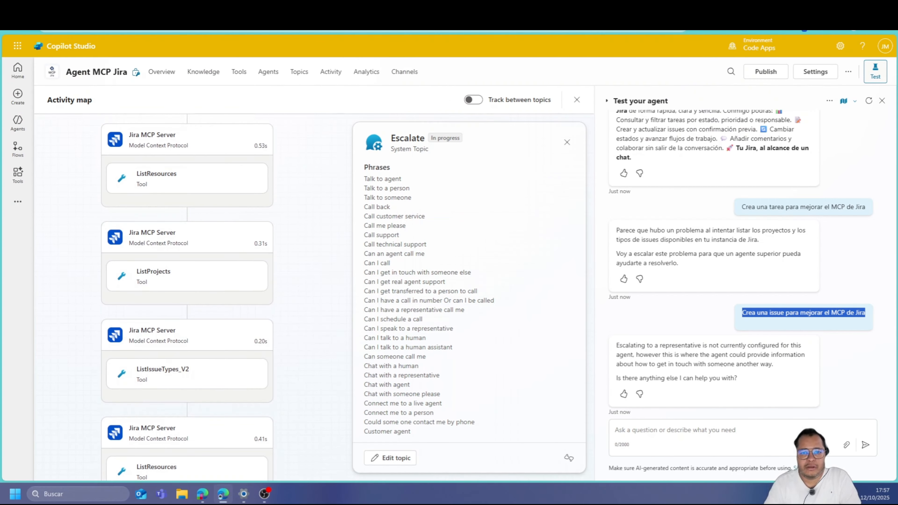
Ask the agent 'Trame las tareas del proyecto KAN' for the KAN project's tasks
click(655, 431)
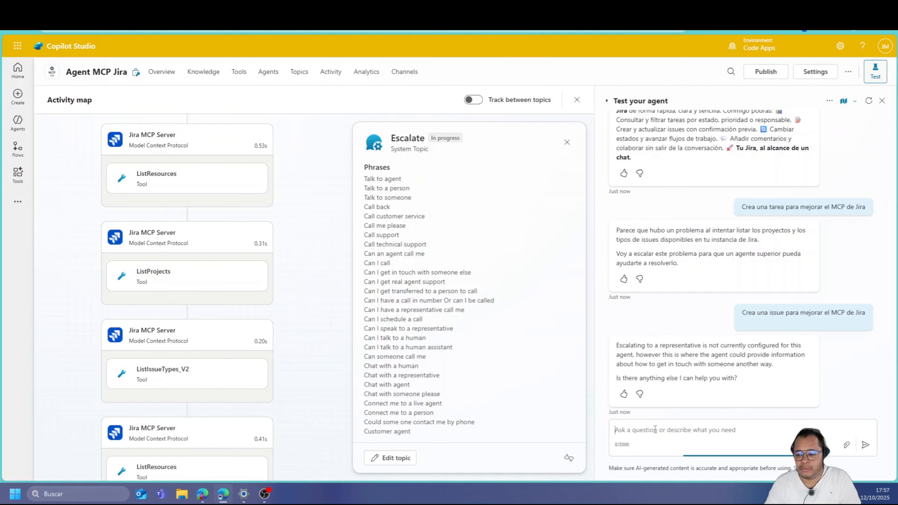
text(Trame l)
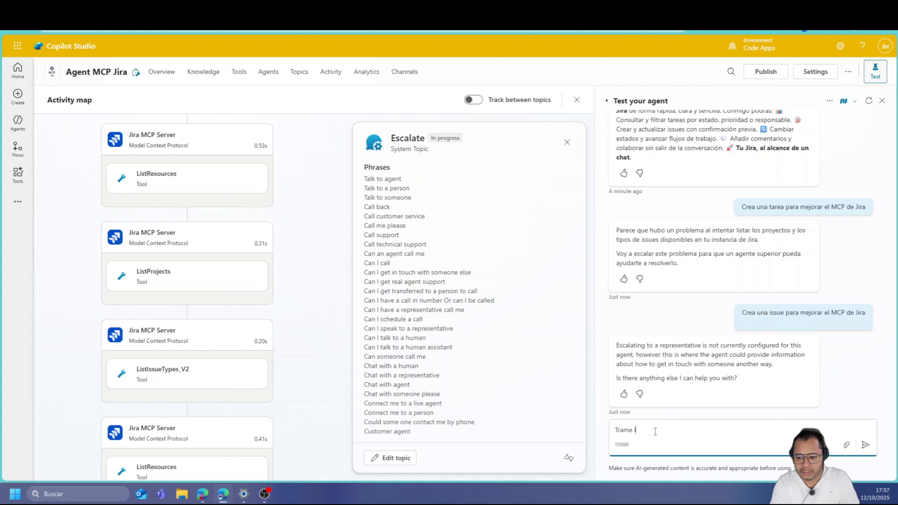
text(os proyecto)
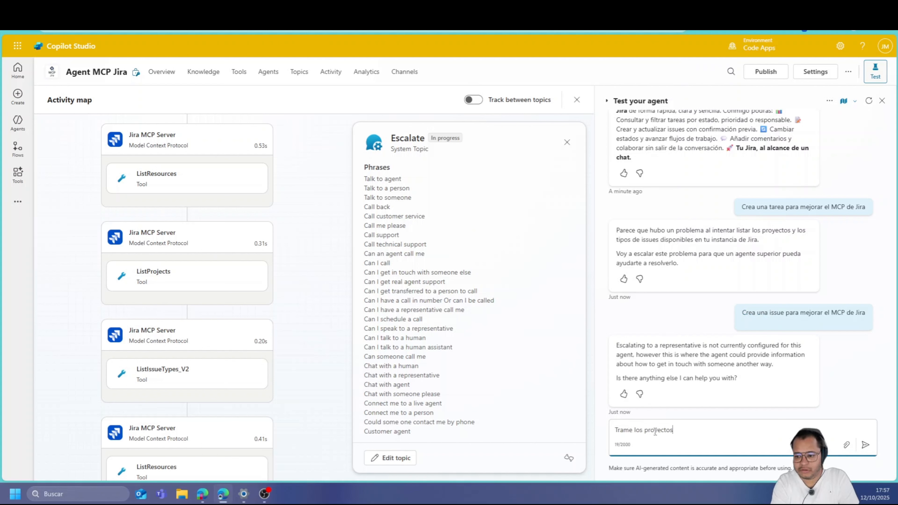
key(ctrl+BackSpace)
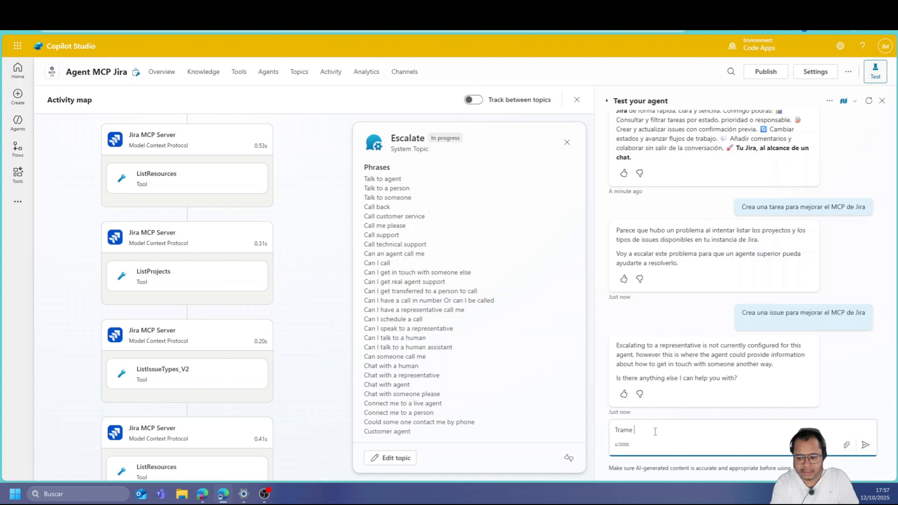
text(tareas del)
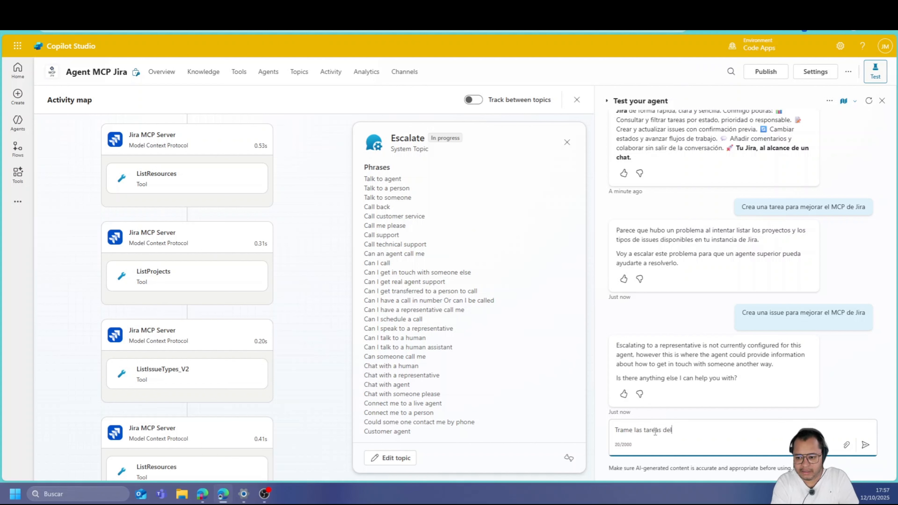
text( proyecto KAM)
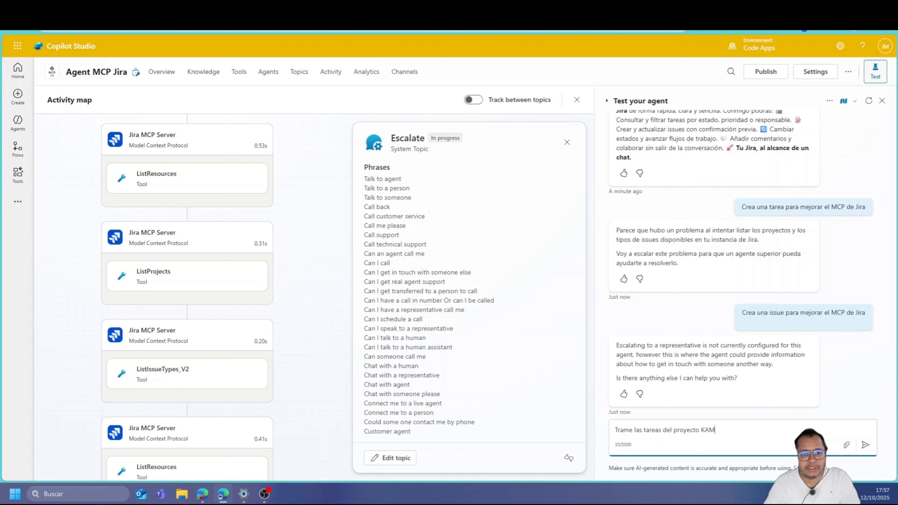
click(155, 9)
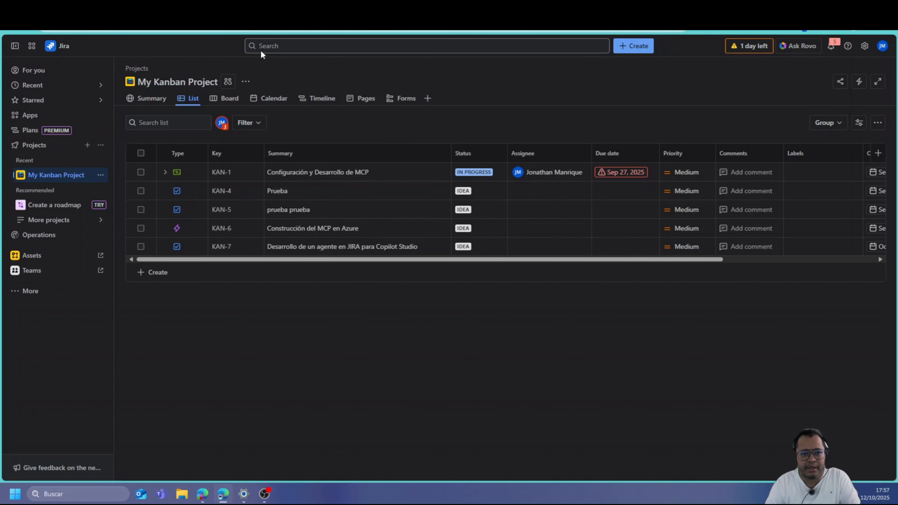
click(244, 9)
text(N)
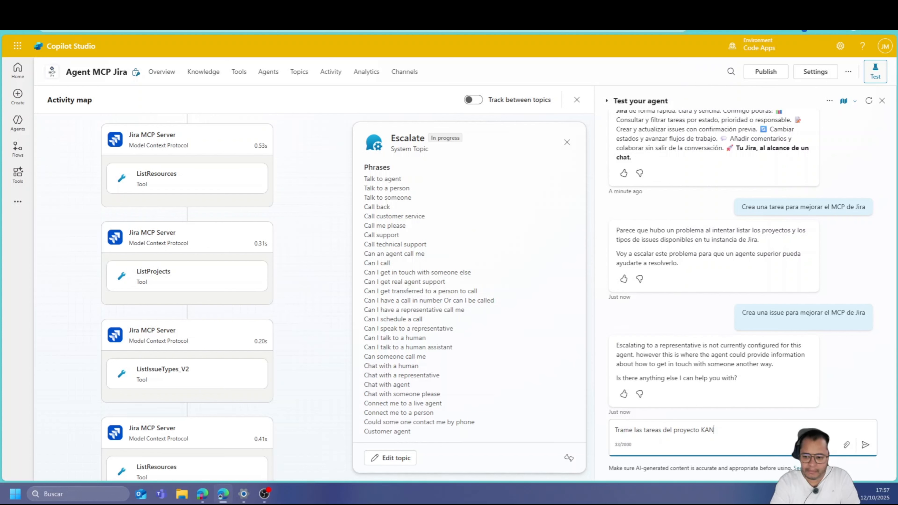
key(Return)
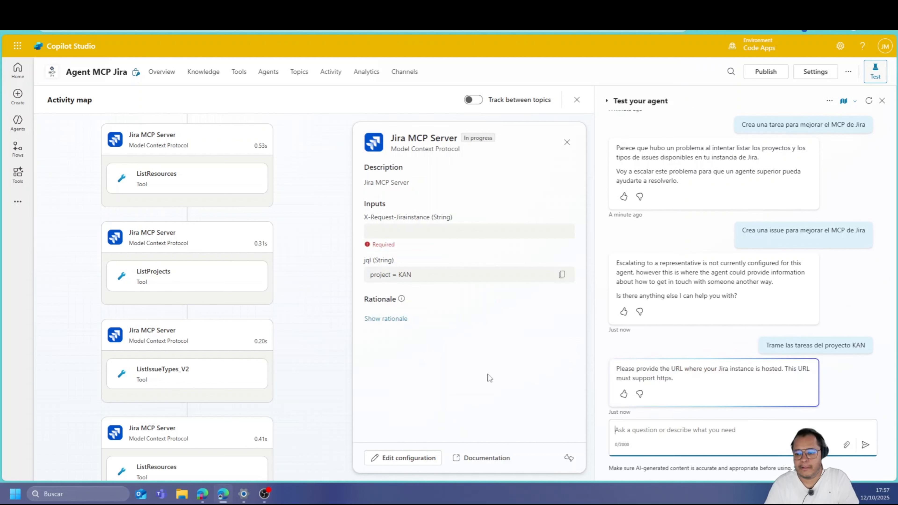
Paste the requested Jira instance URL into the chat, getting a KAN project-not-found reply
click(394, 232)
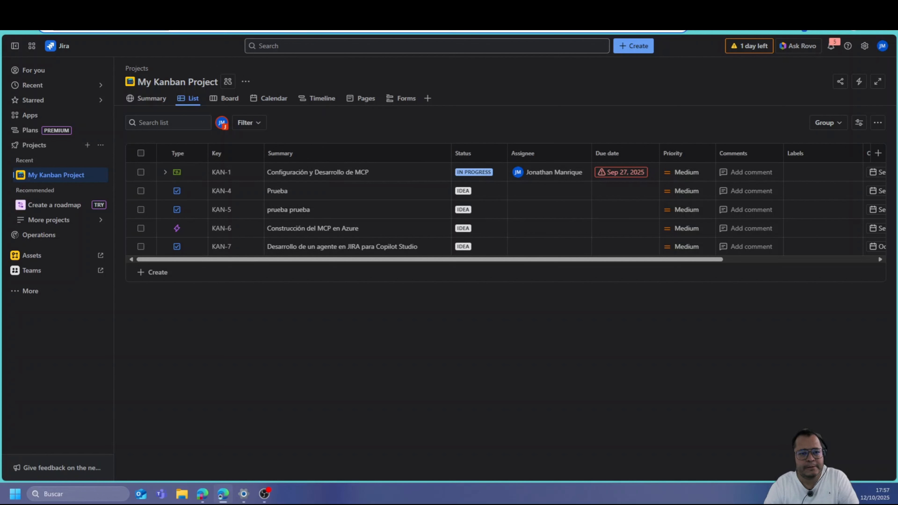
key(ctrl+Tab)
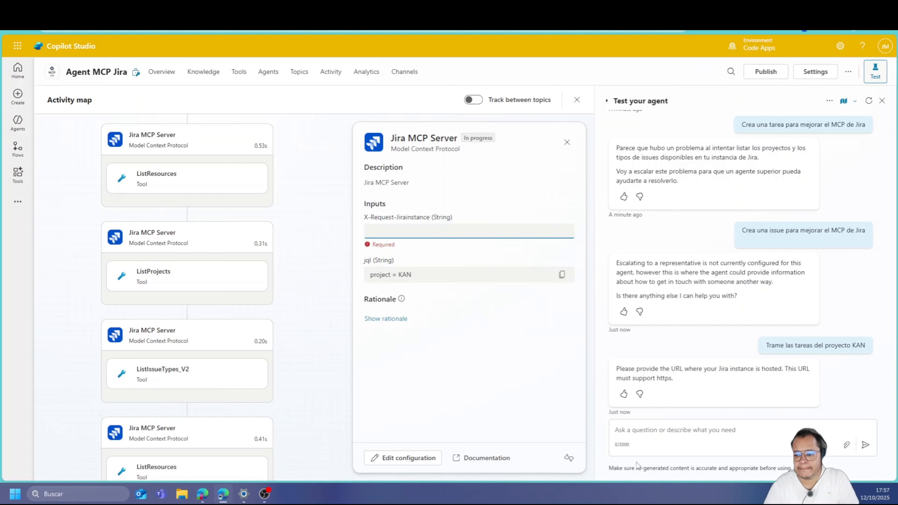
click(643, 430)
text(https://dev-team-ulu44odc.atlassian.net/)
key(Return)
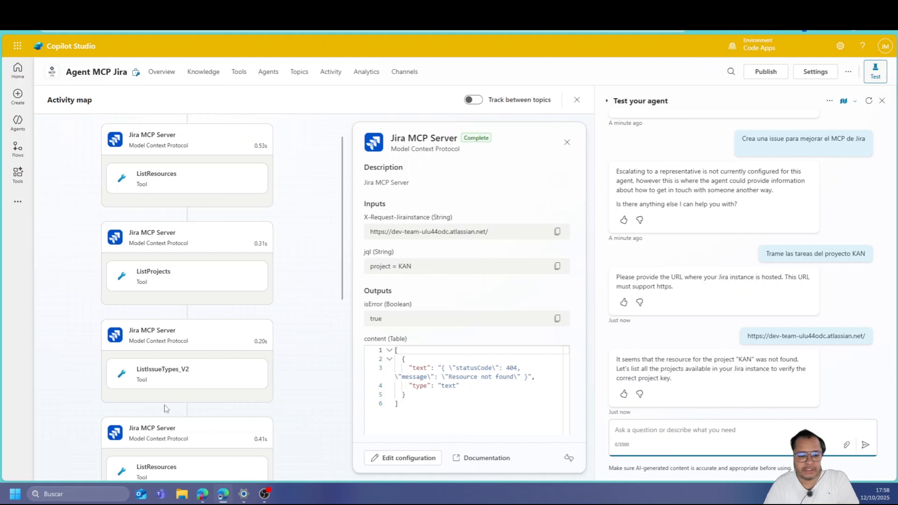
scroll(164, 405, down, 6)
scroll(164, 406, down, 3)
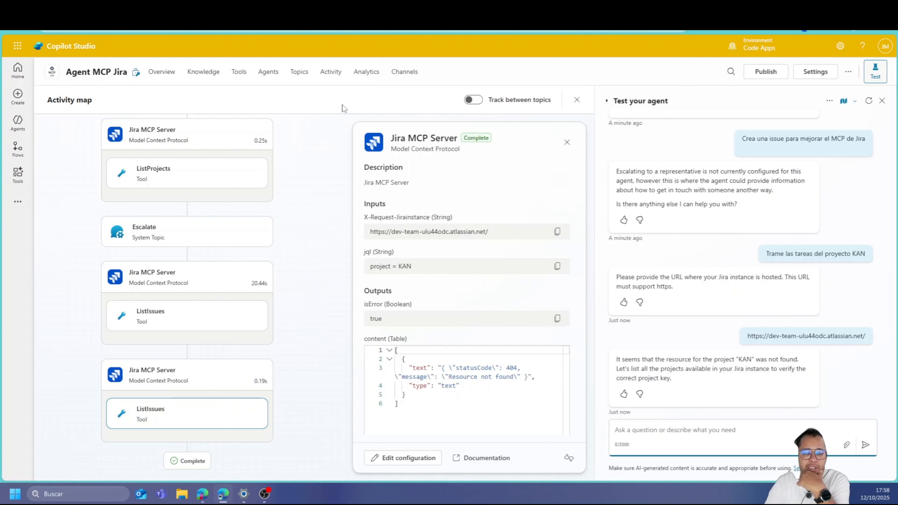
Reopen Agent MCP Jira from the Agents list and begin typing 'Crea una tarea sobre la mejora de MCP de JORA'
click(16, 121)
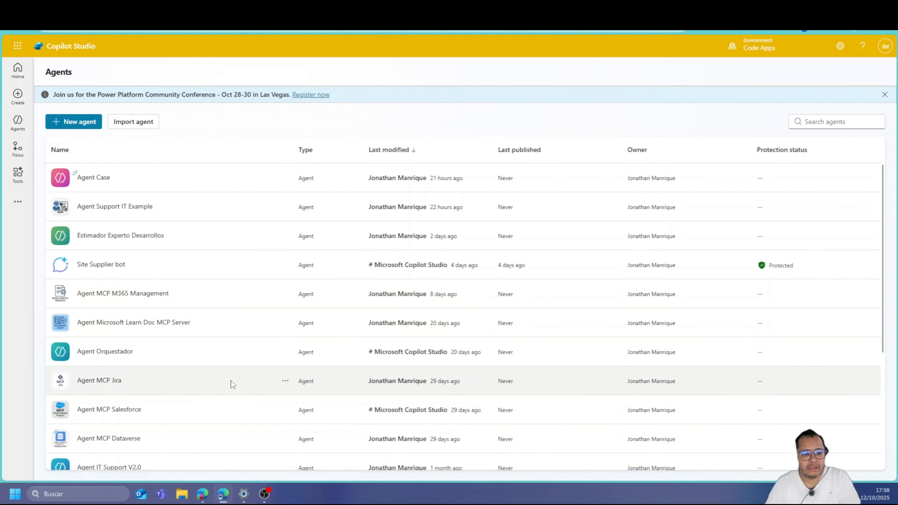
click(114, 383)
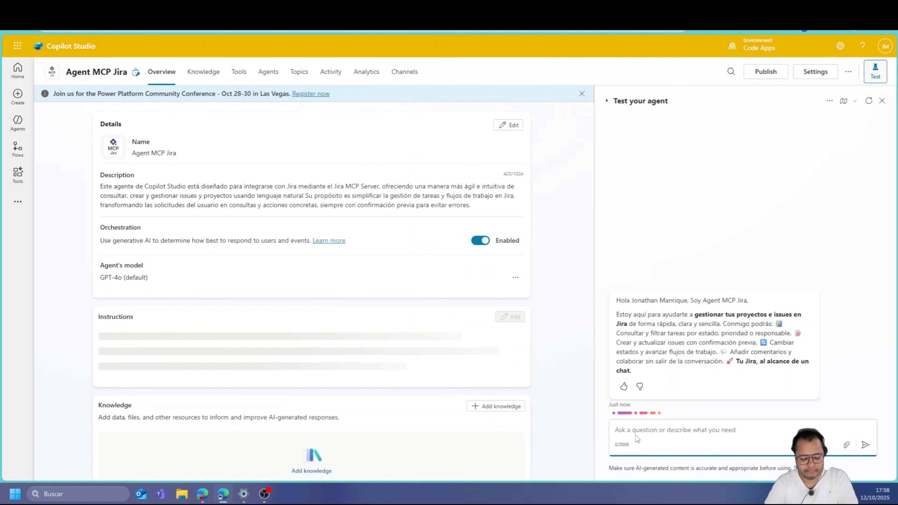
text(Crea una )
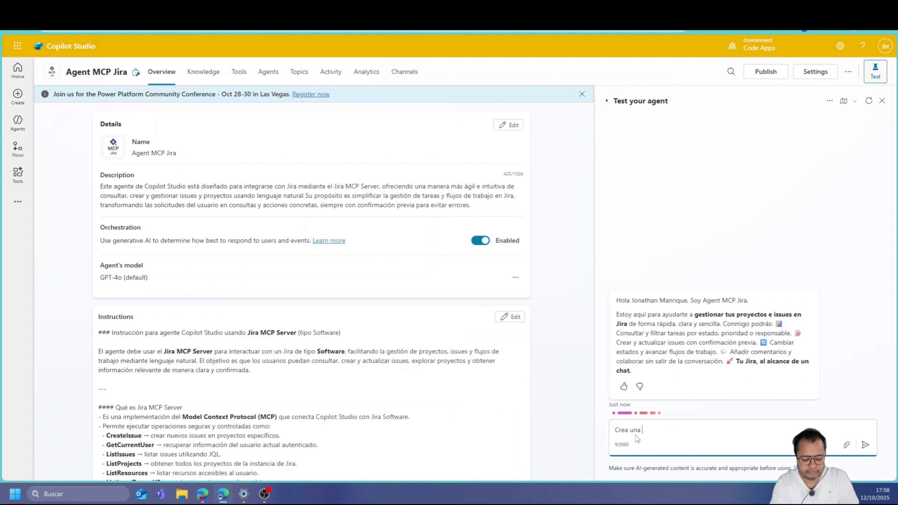
text(tarea sobre )
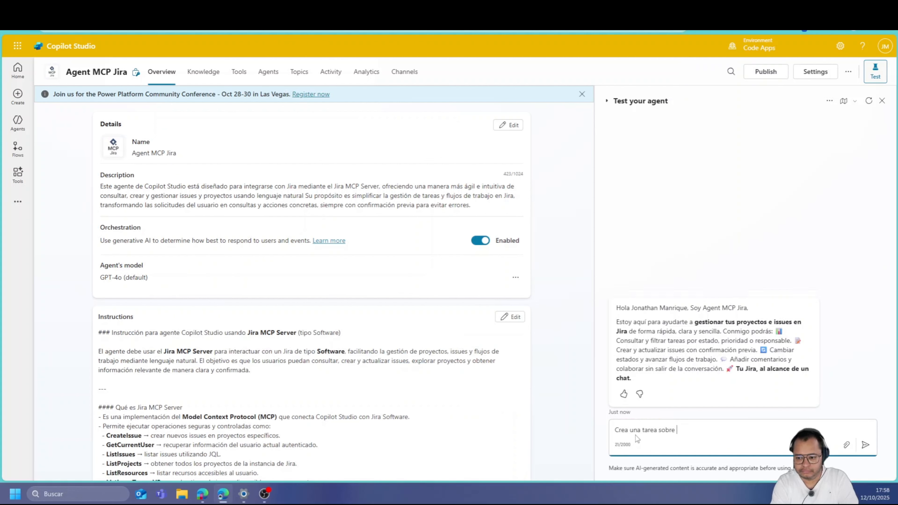
text(la mejora de )
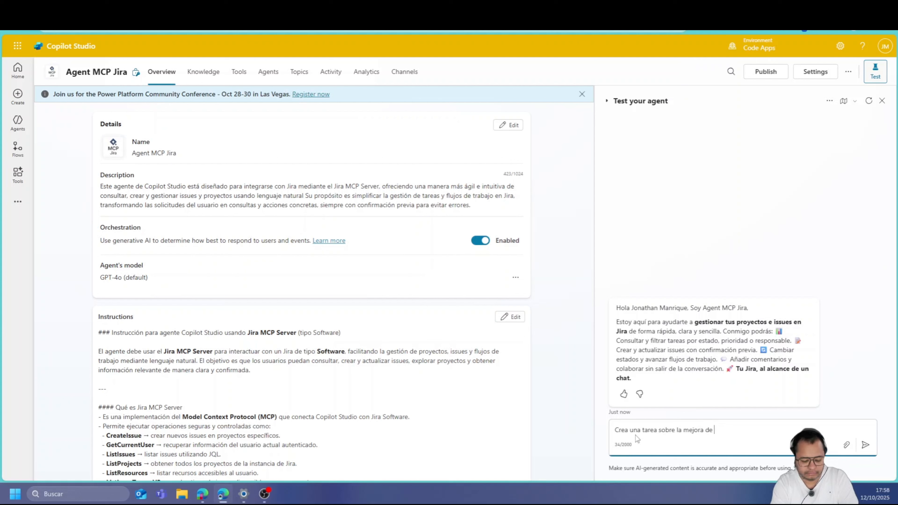
text(MCP de JORA)
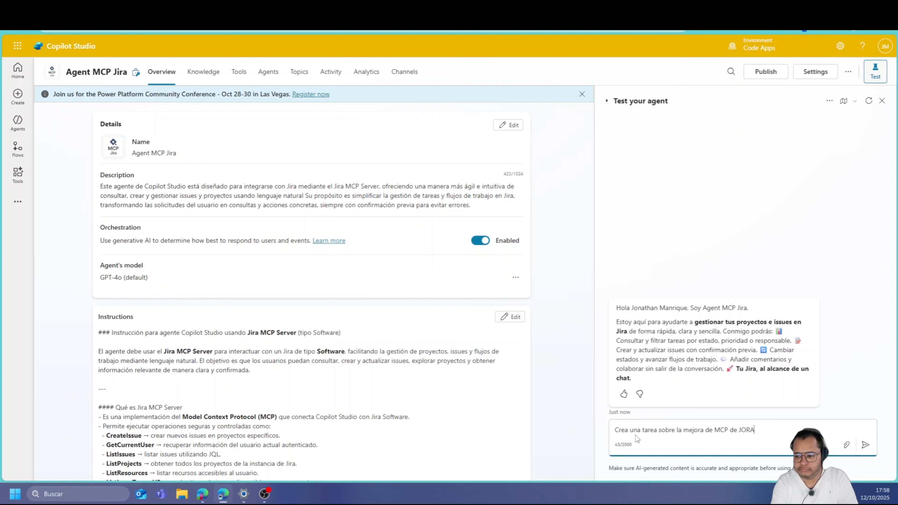
Correct the request to '...MCP de JIRA', send it, and confirm task KAN-8 in Jira
key(BackSpace)
key(BackSpace)
key(BackSpace)
text(IRA)
key(Return)
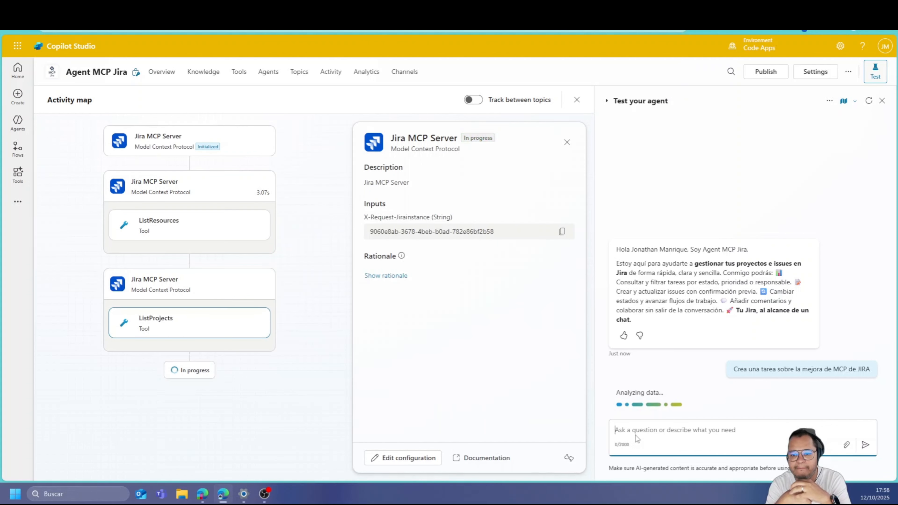
click(559, 234)
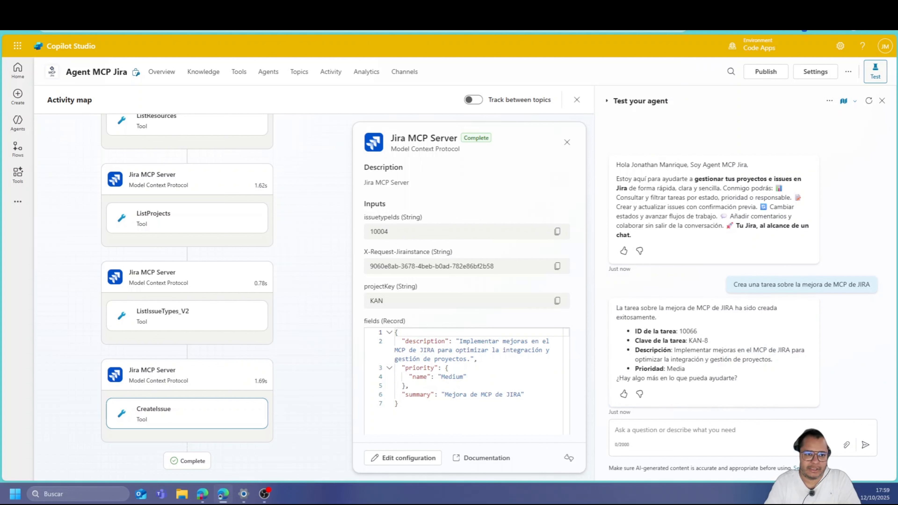
click(67, 8)
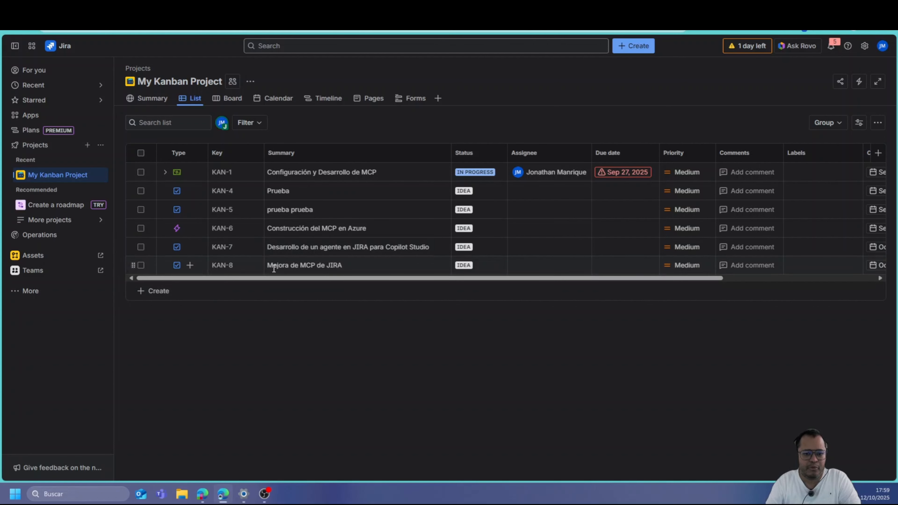
Draft the follow-up request 'Dame una lista de mis proyectos' in the test chat
key(alt+Tab)
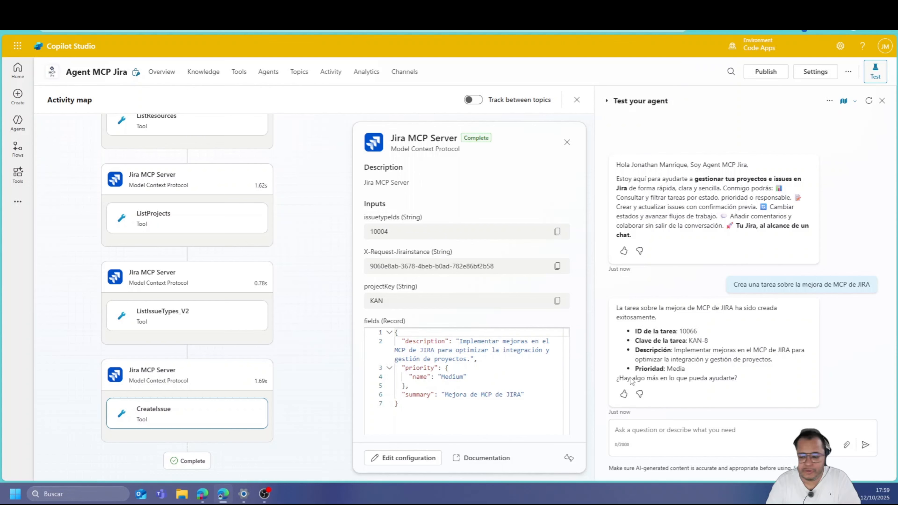
click(658, 428)
text(Dame una lista de mis)
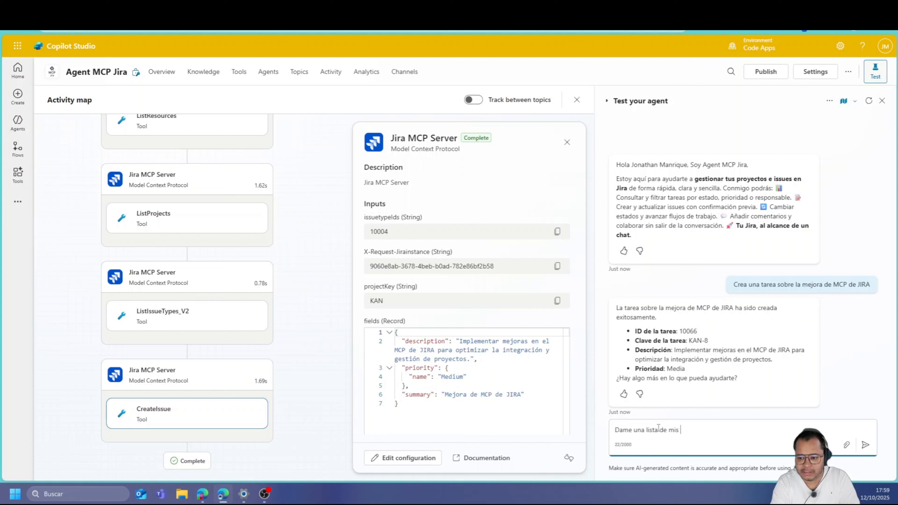
text( proyectos)
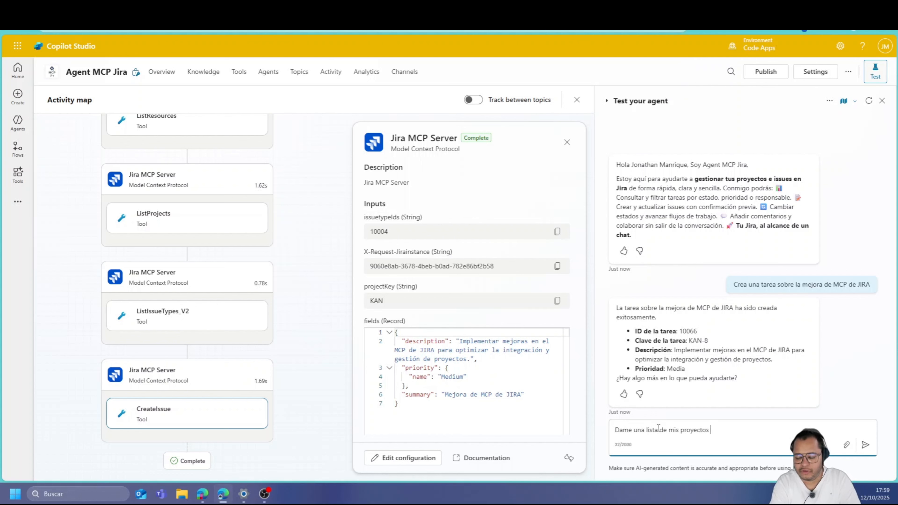
Send the project-list request and the pasted instance ID, getting KAN – My Kanban Project
key(Return)
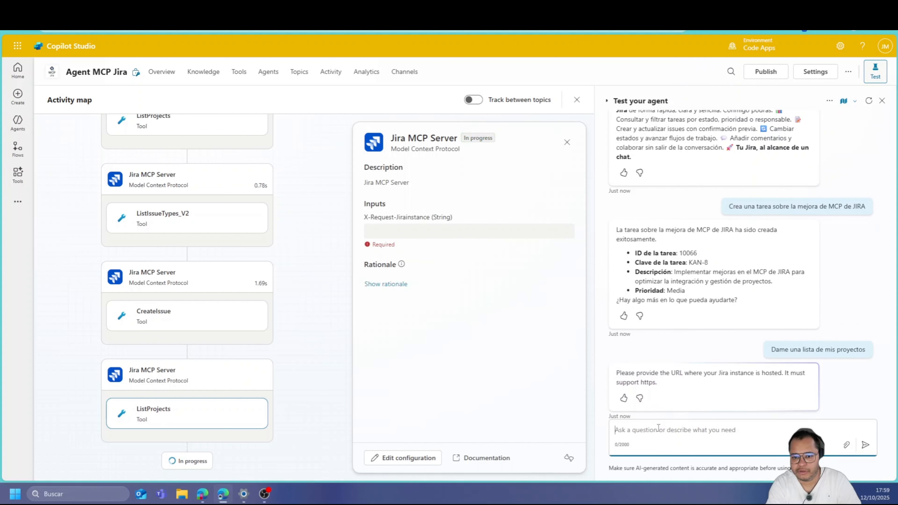
key(ctrl+v)
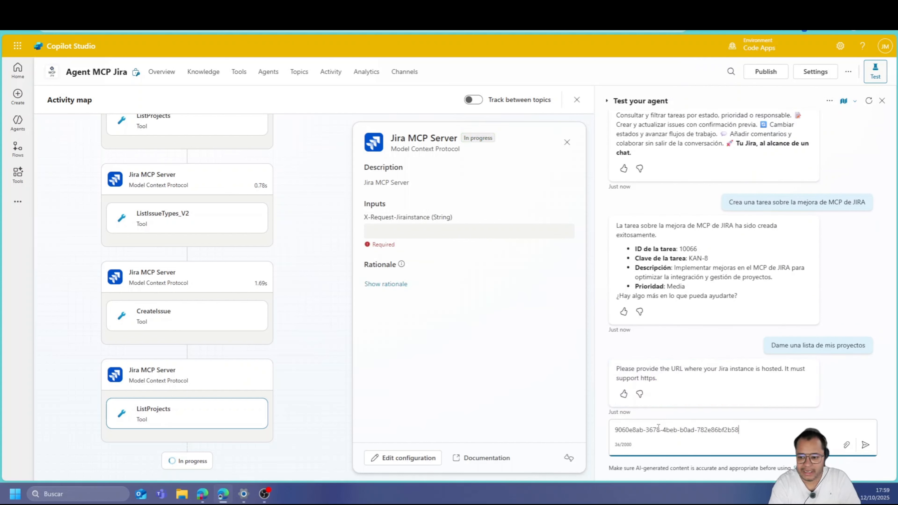
key(Return)
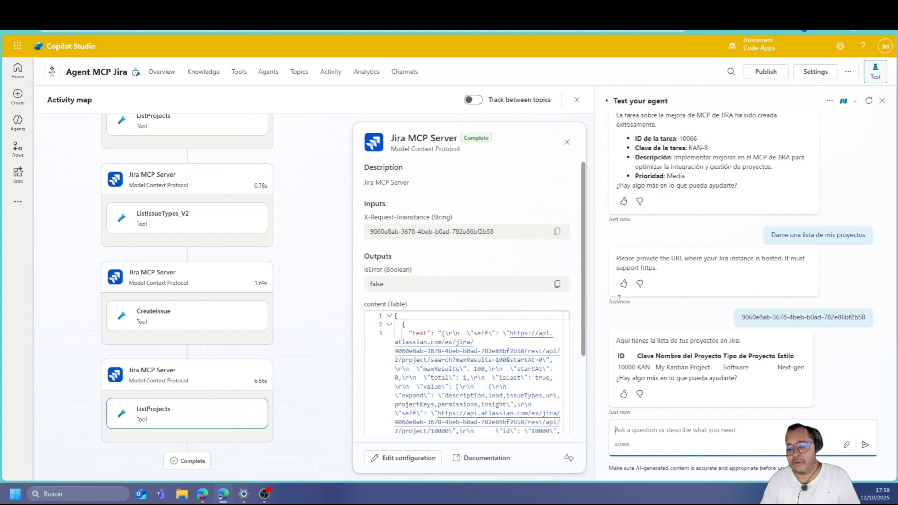
triple_click(754, 320)
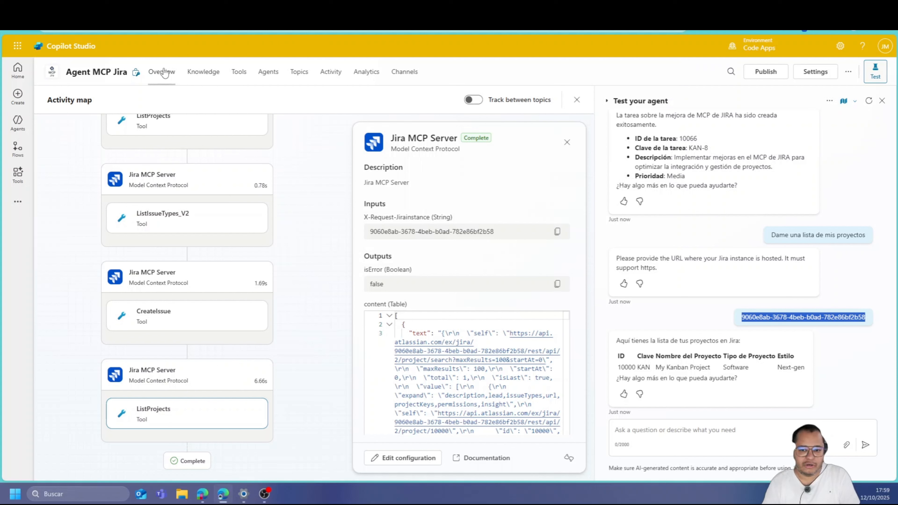
Leave the Agent MCP Jira agent and scroll through the Copilot Studio Agents list
click(423, 236)
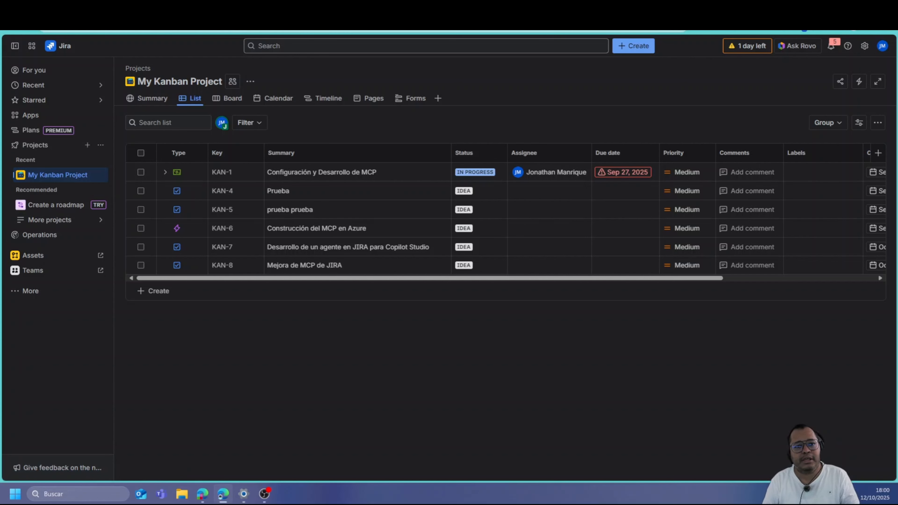
click(141, 9)
mouse_move(19, 128)
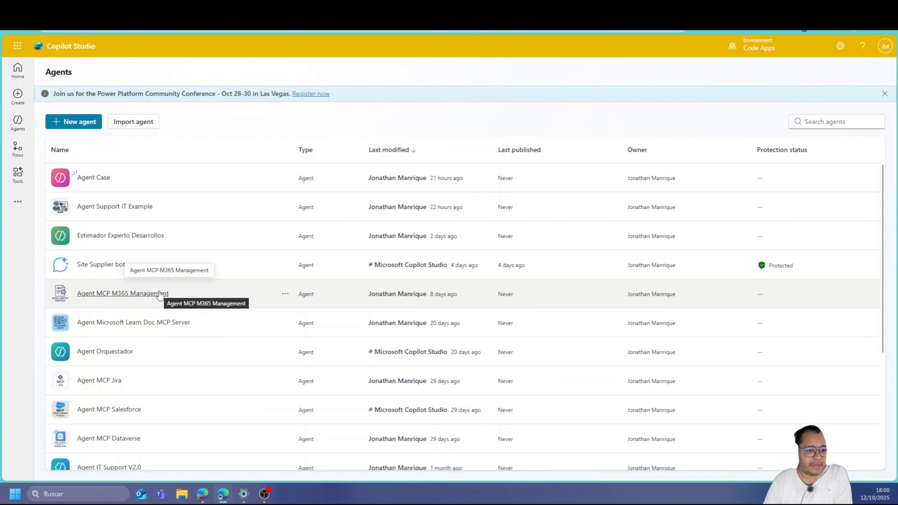
scroll(160, 294, down, 1)
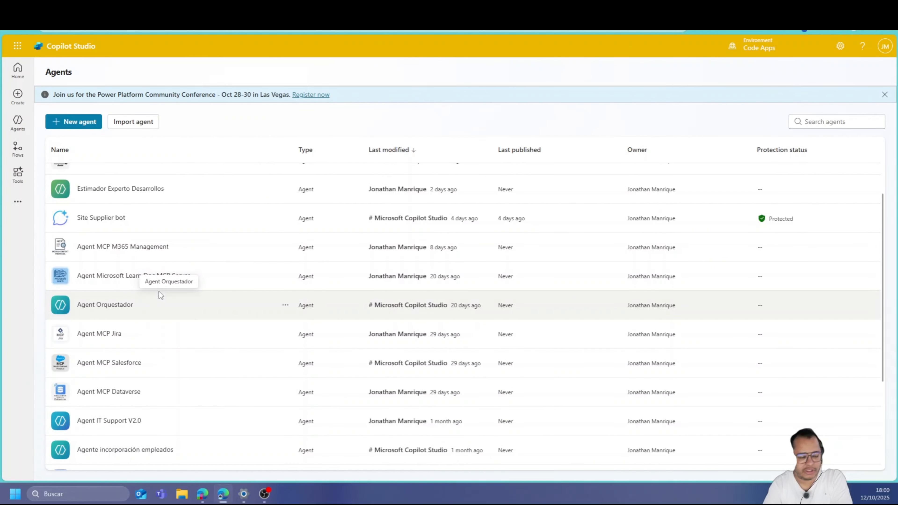